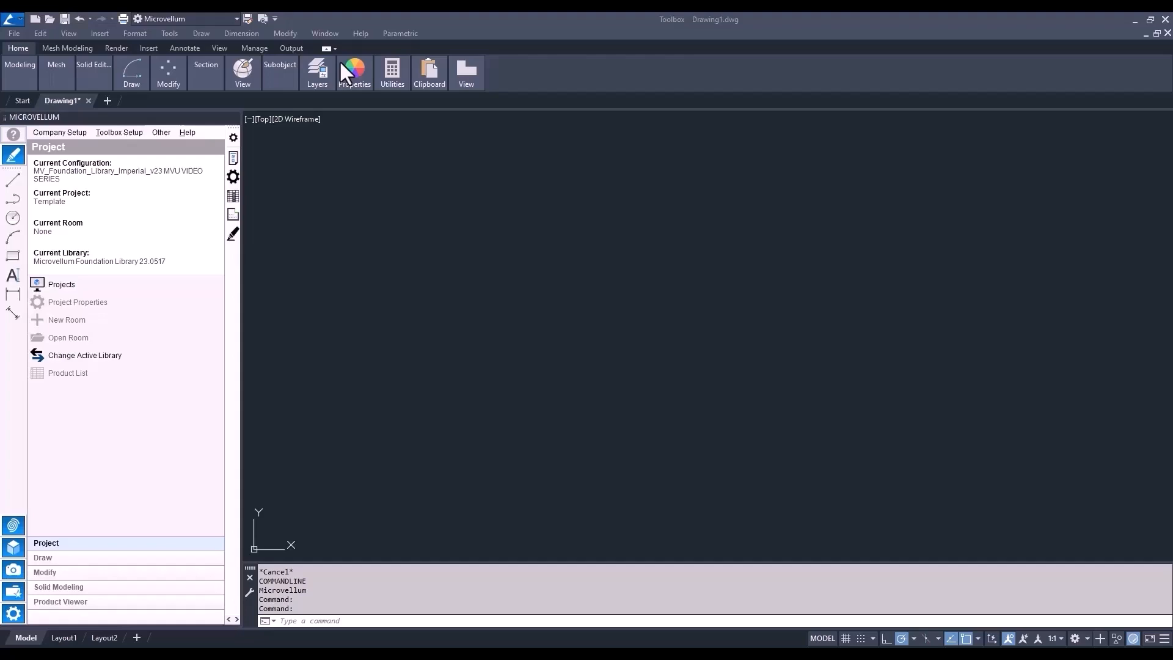
Cycle the ribbon through its minimized and full display states, ending on the panel-button display.
click(327, 47)
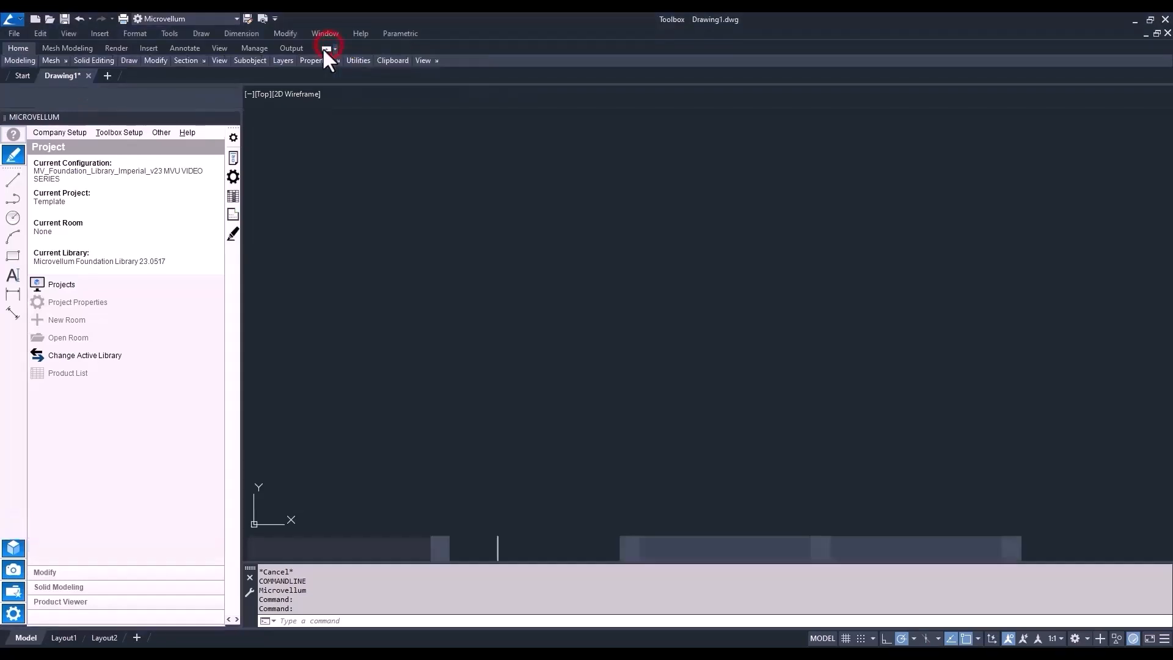
click(335, 48)
click(342, 82)
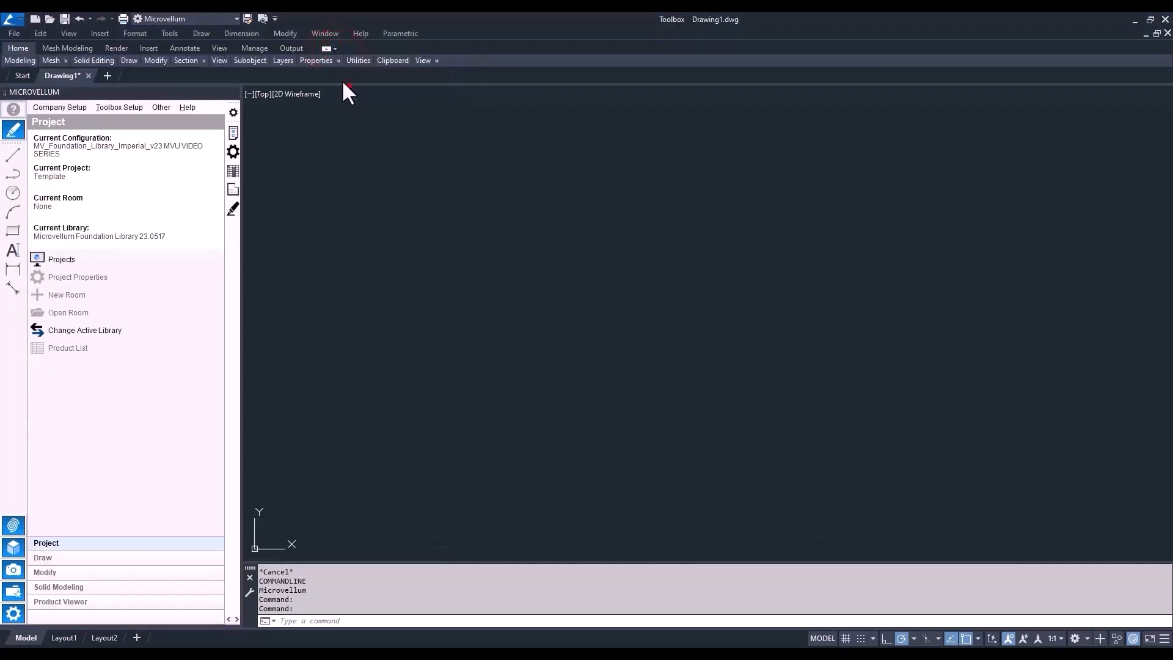
click(324, 47)
click(324, 47)
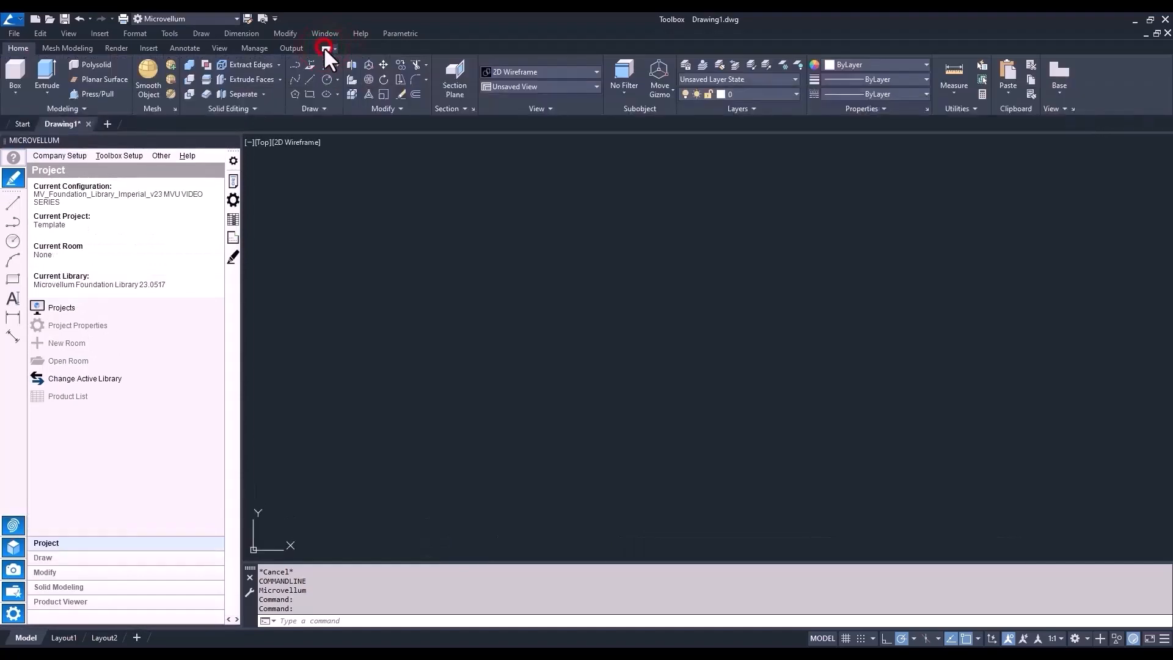
click(324, 47)
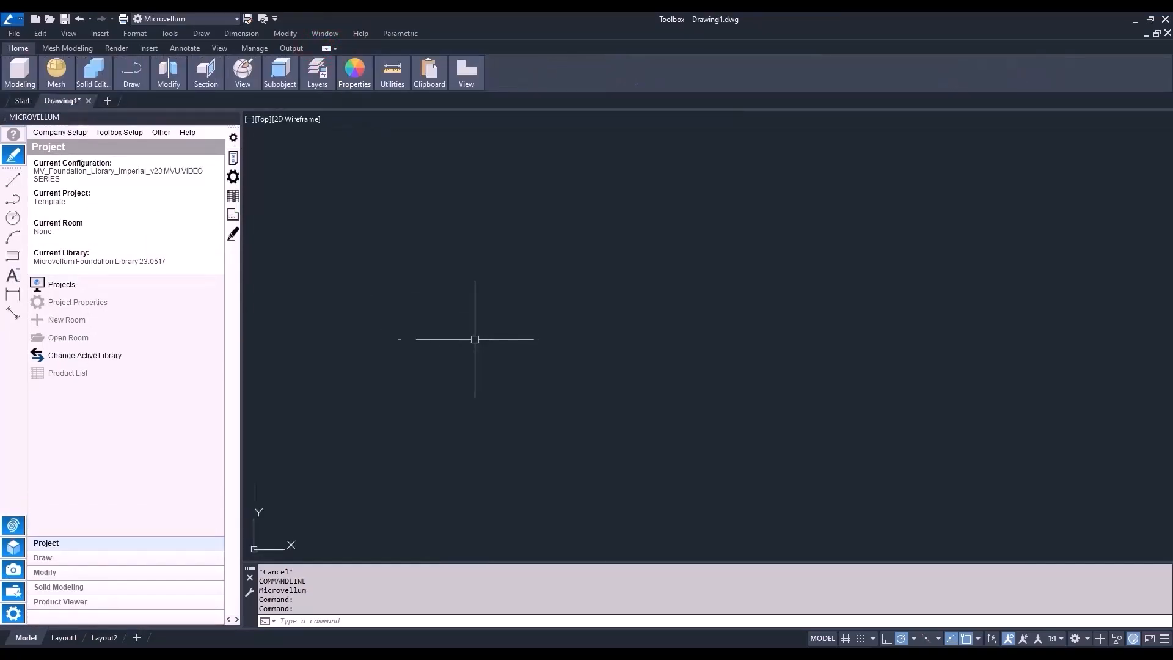
Open the recent project MVU_Shop Cabinets_Job5.
click(83, 287)
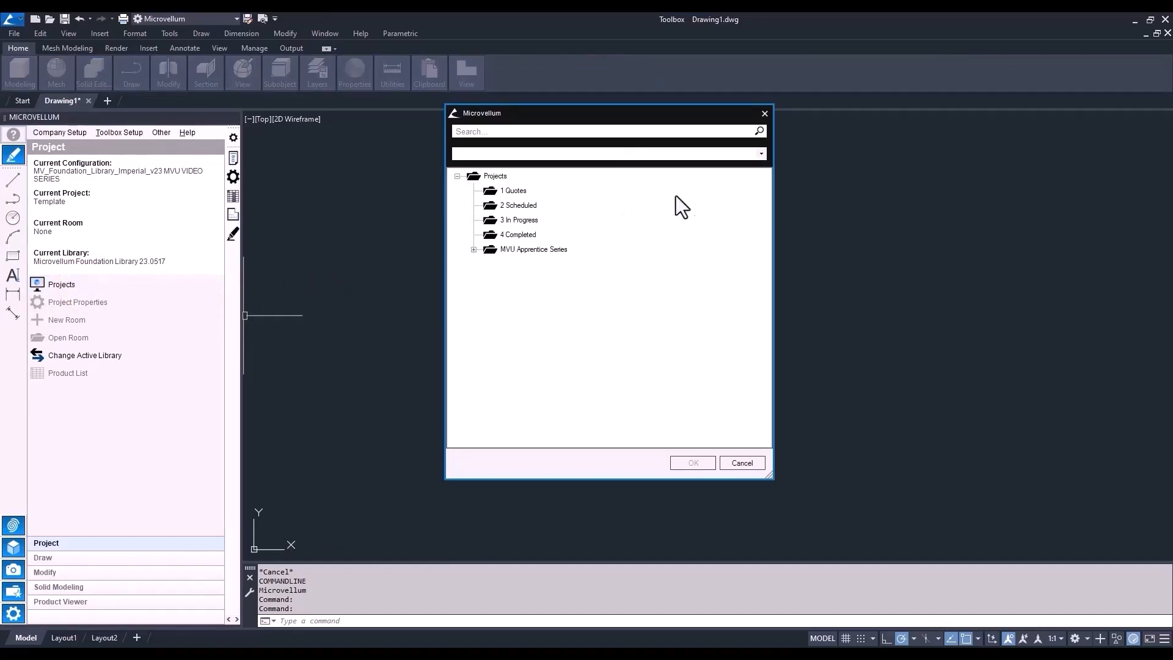
click(761, 154)
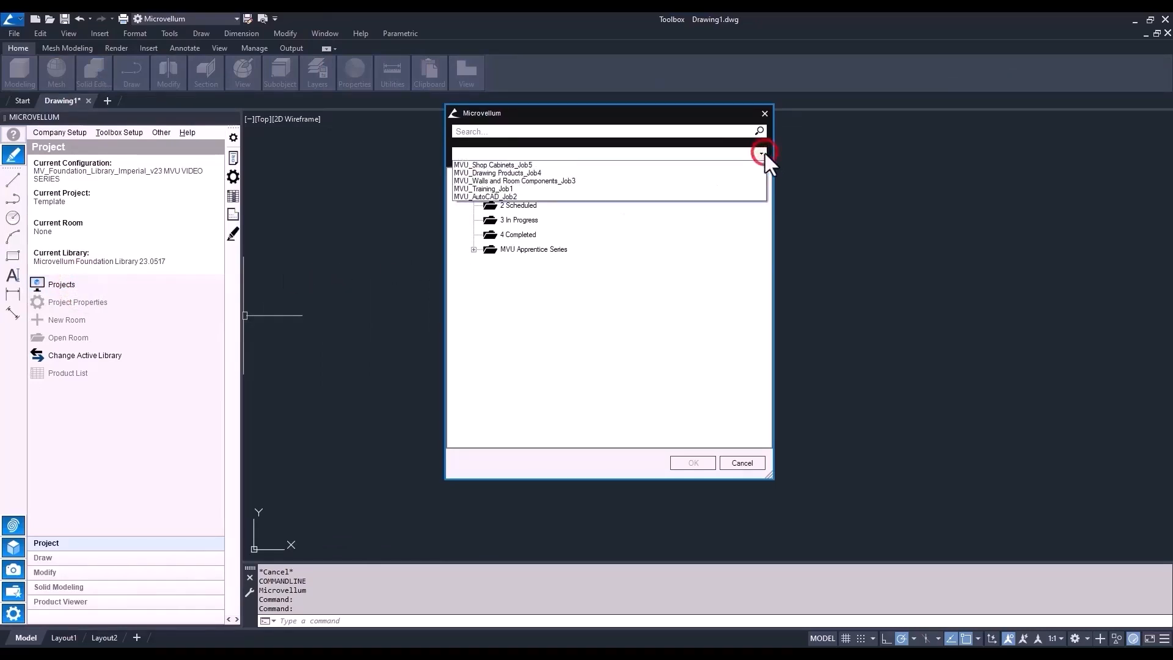
click(597, 165)
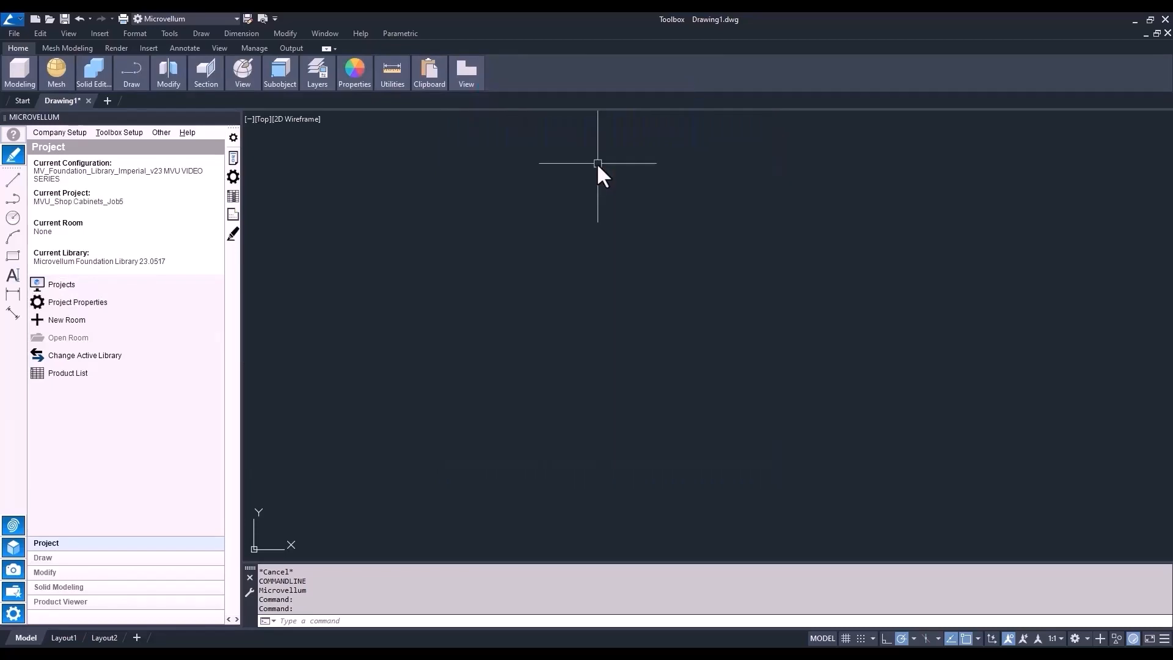
Create a room named My Shop in the project and open its drawing with the Imperial Annotative Drawing Template.
click(79, 320)
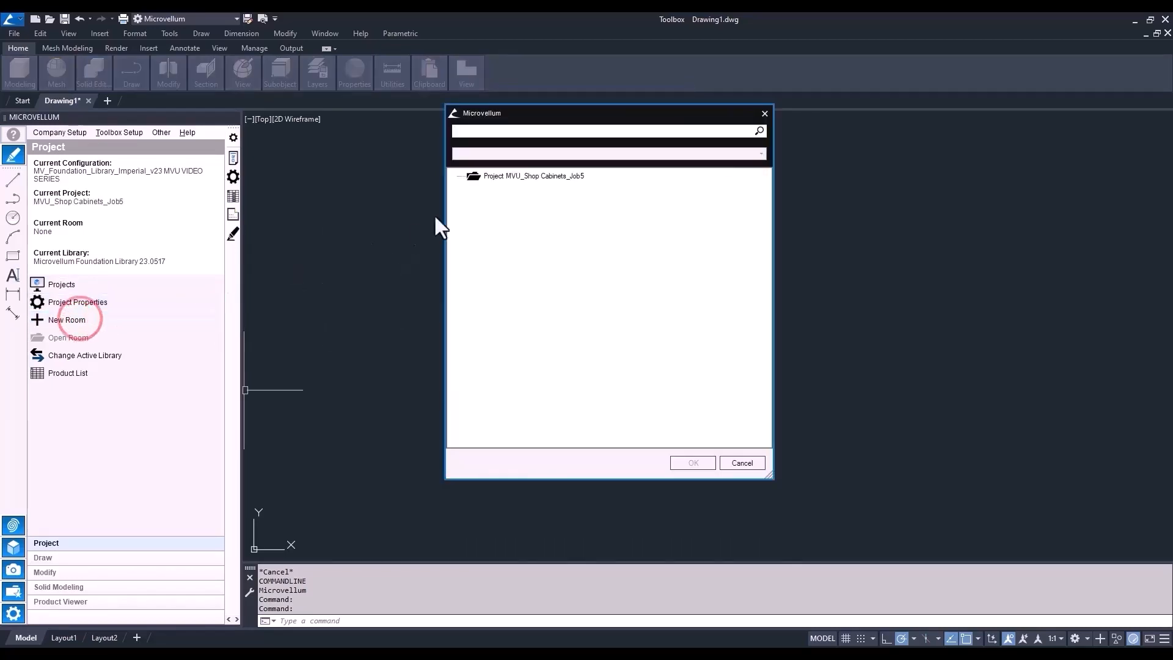
click(533, 176)
right_click(548, 176)
click(594, 284)
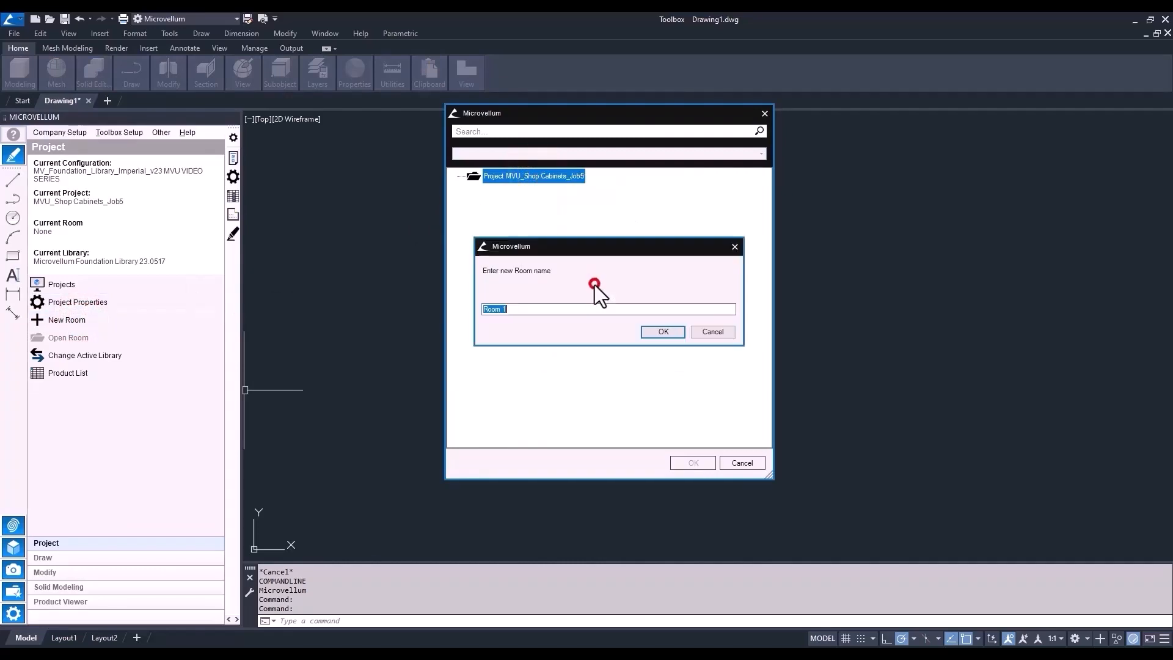
text(My SHop)
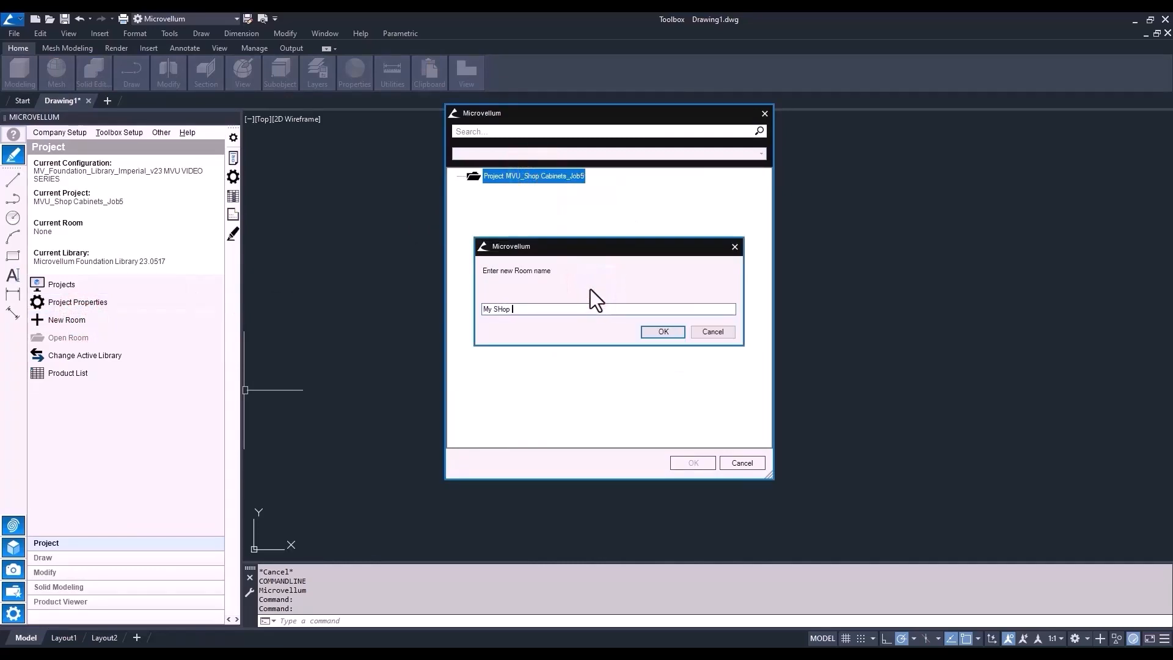
key(BackSpace)
key(BackSpace)
key(BackSpace)
text(hop)
click(663, 331)
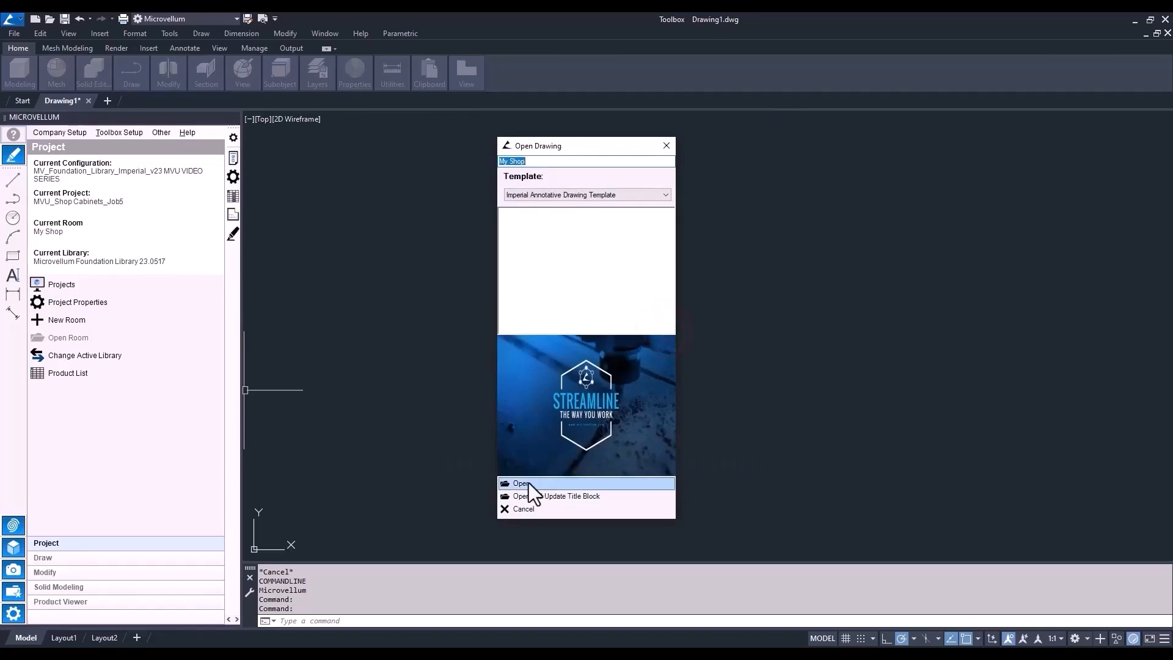
click(521, 484)
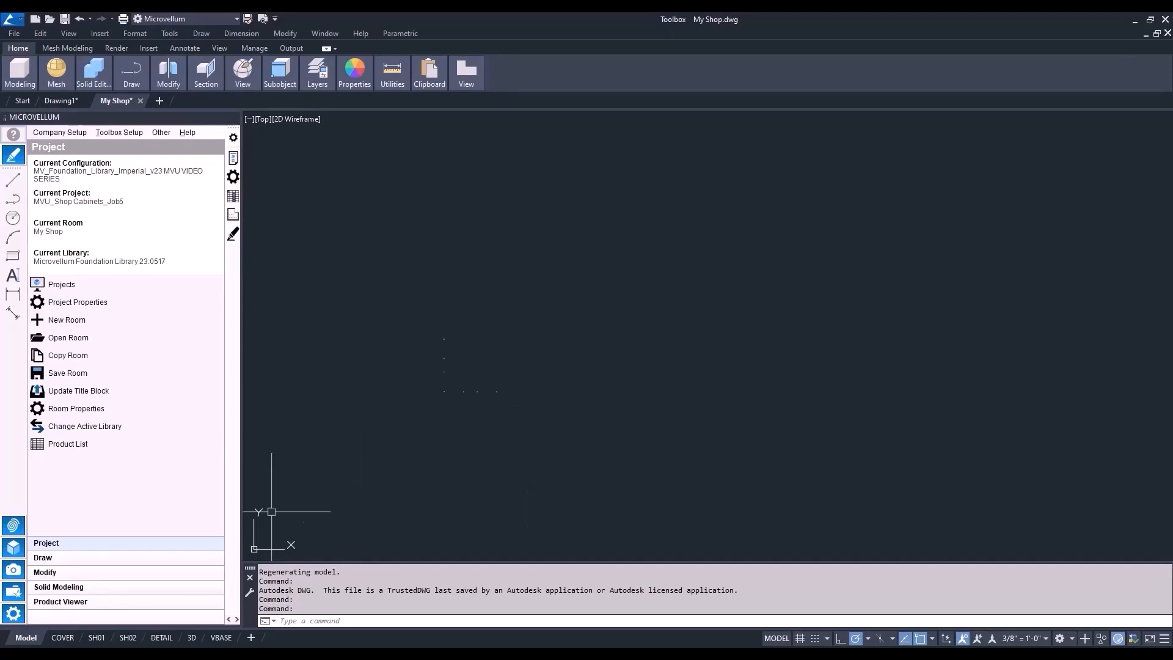
Draw two connected walls by picking points: 144 inches horizontally to the right, then 120 inches straight down.
click(123, 558)
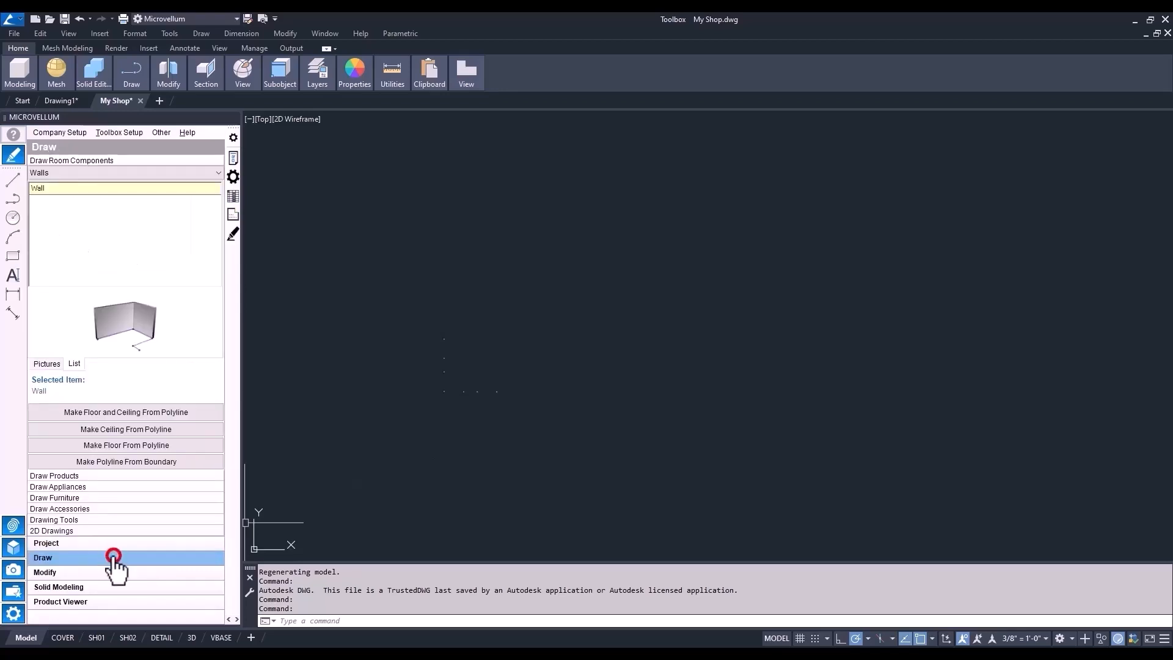
right_click(101, 192)
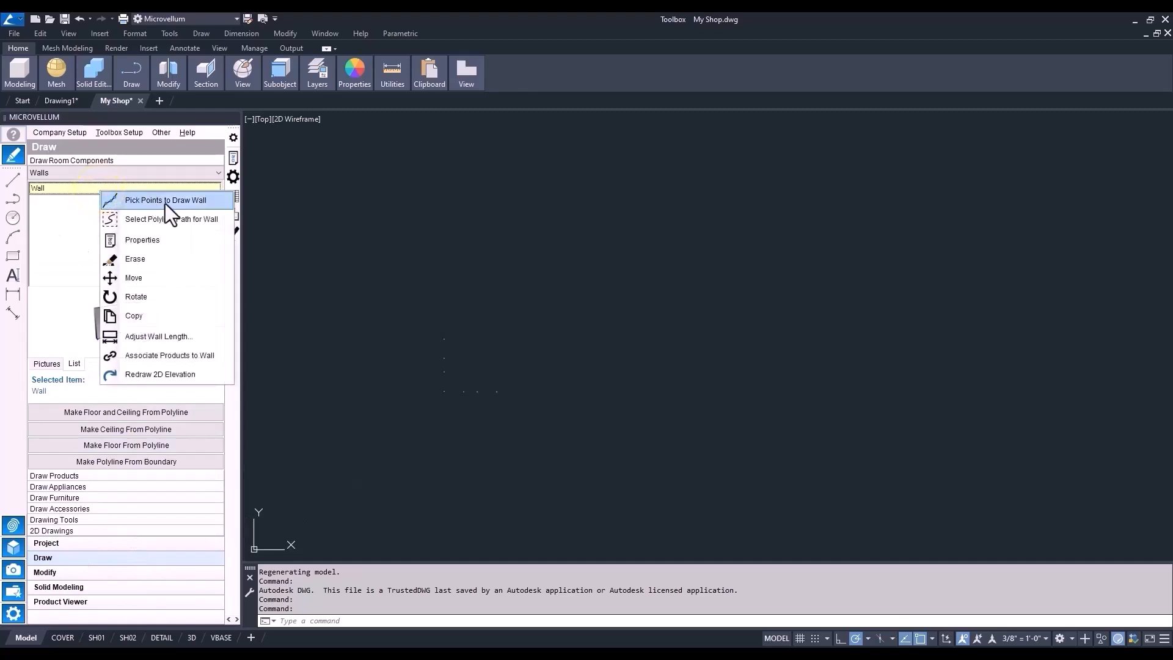
click(164, 201)
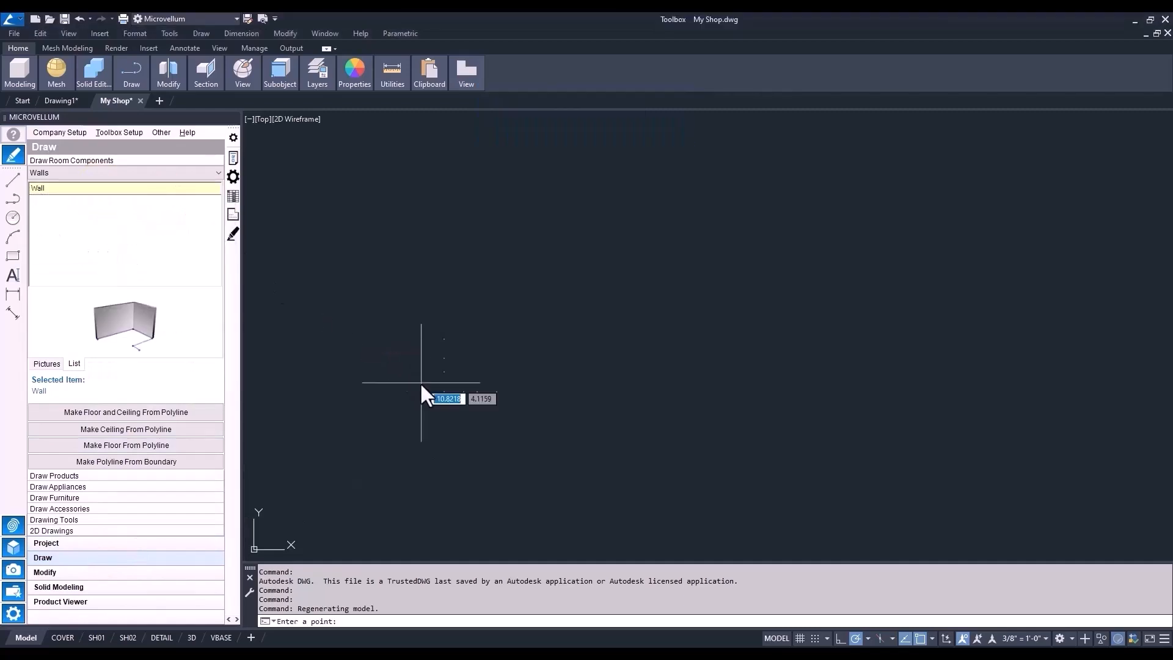
click(444, 391)
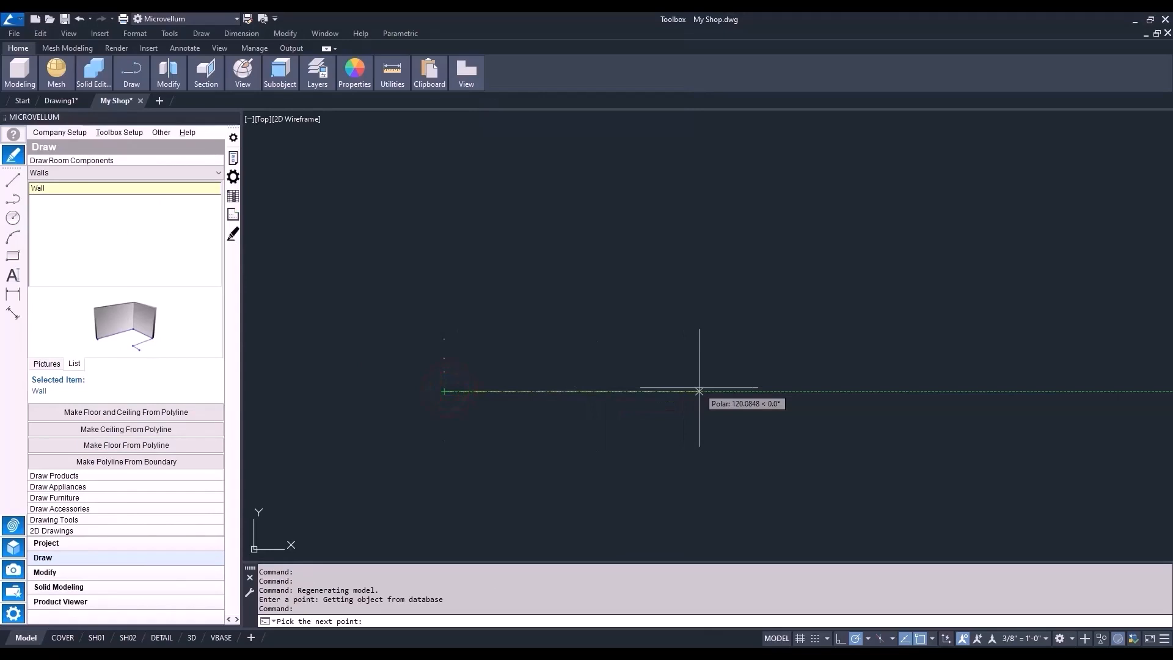
text(144)
key(Return)
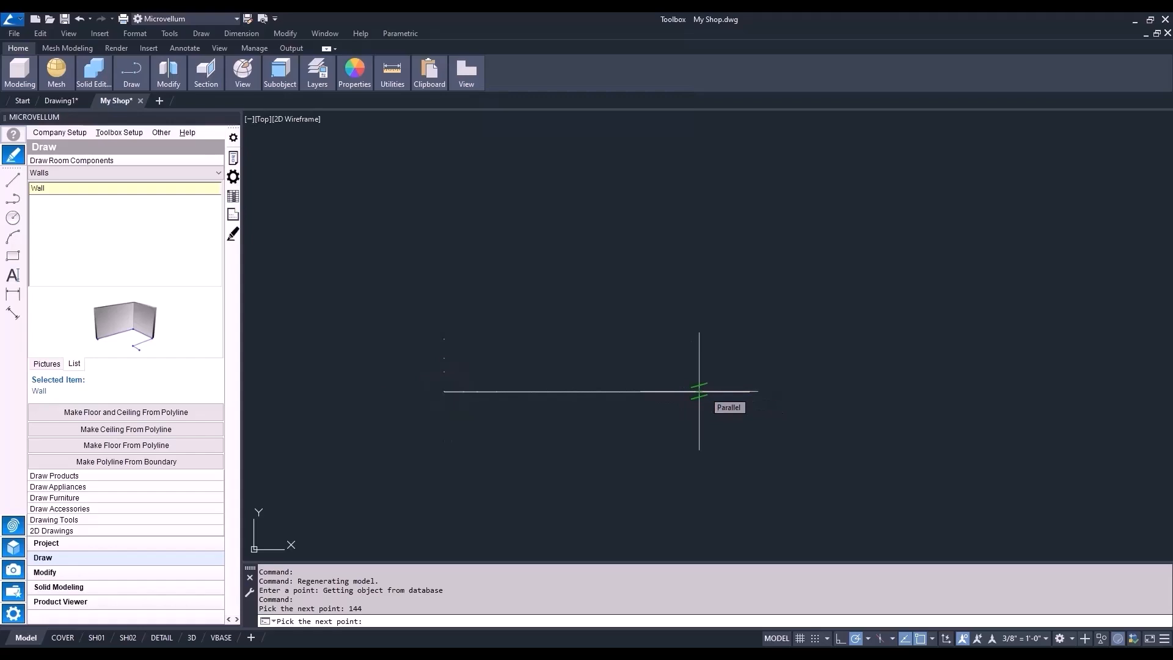
text(1)
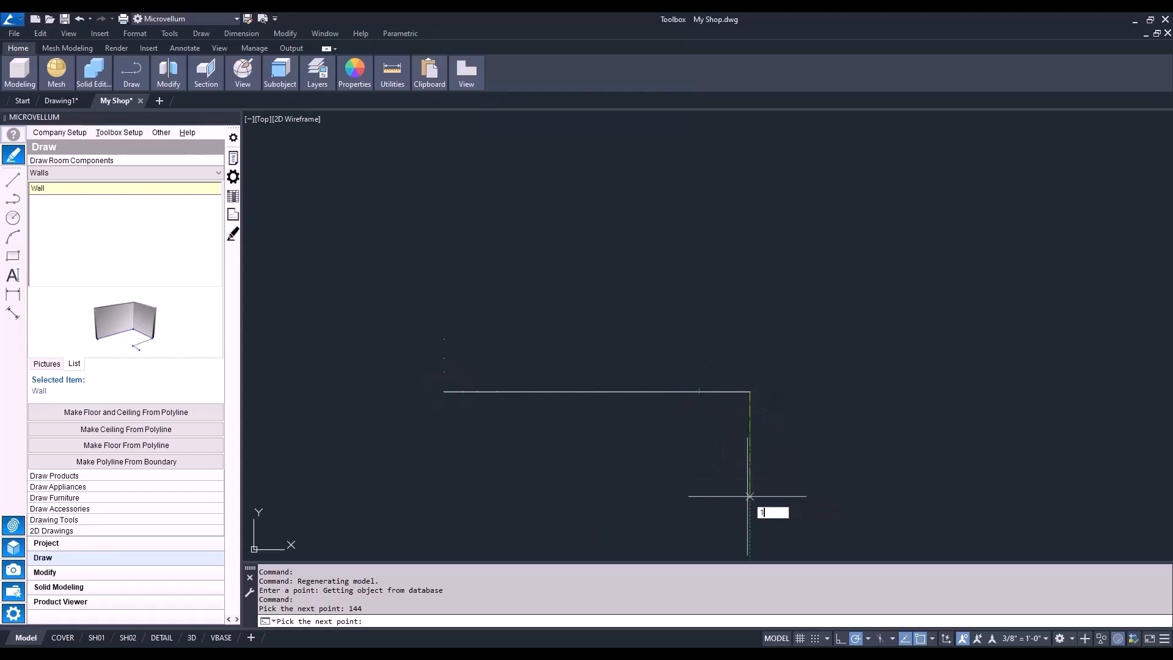
text(20)
key(Return)
key(Return)
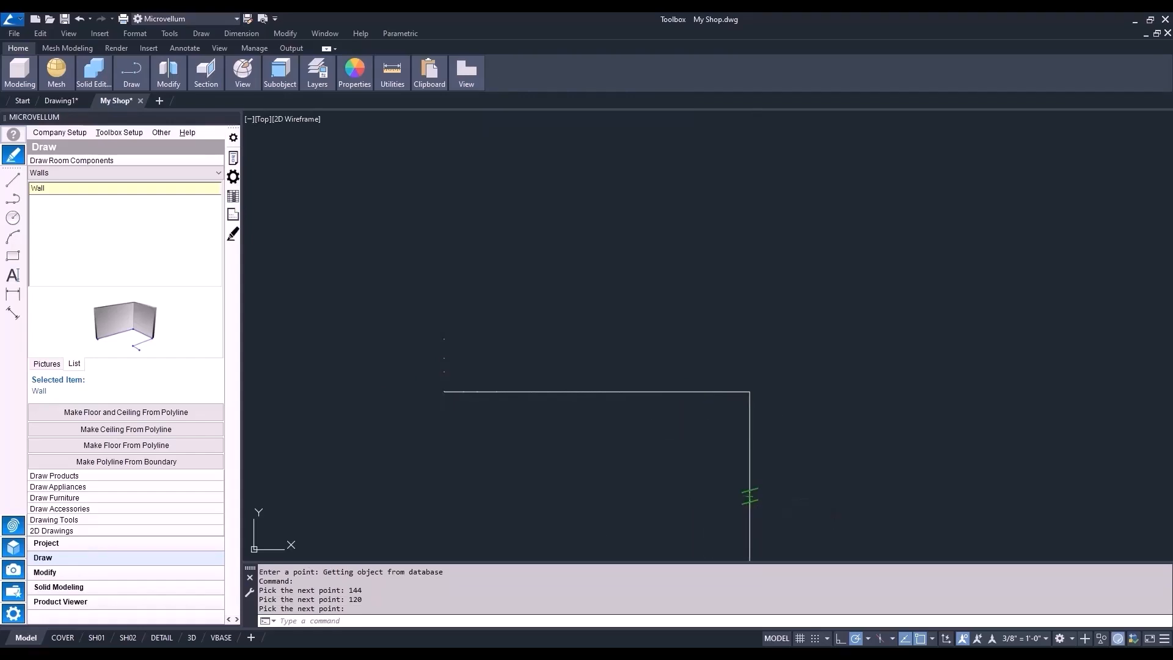
Erase the stray dots near the free end of the horizontal wall.
scroll(611, 400, down, 2)
middle_drag(613, 437, 581, 321)
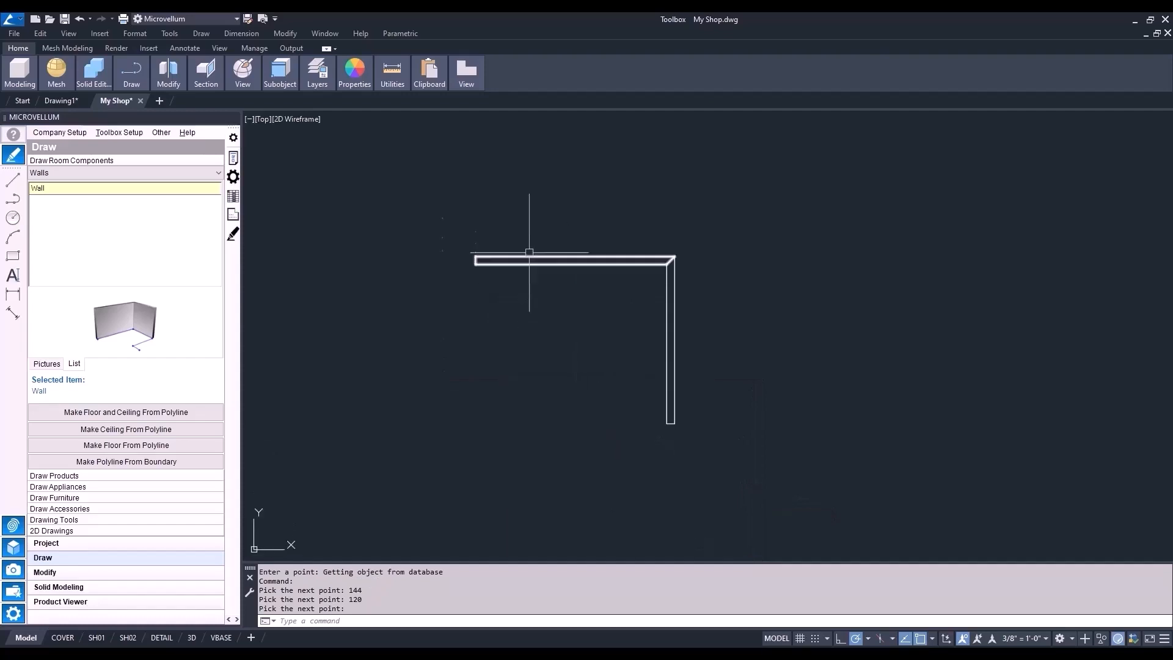
scroll(529, 255, up, 2)
click(419, 192)
click(536, 307)
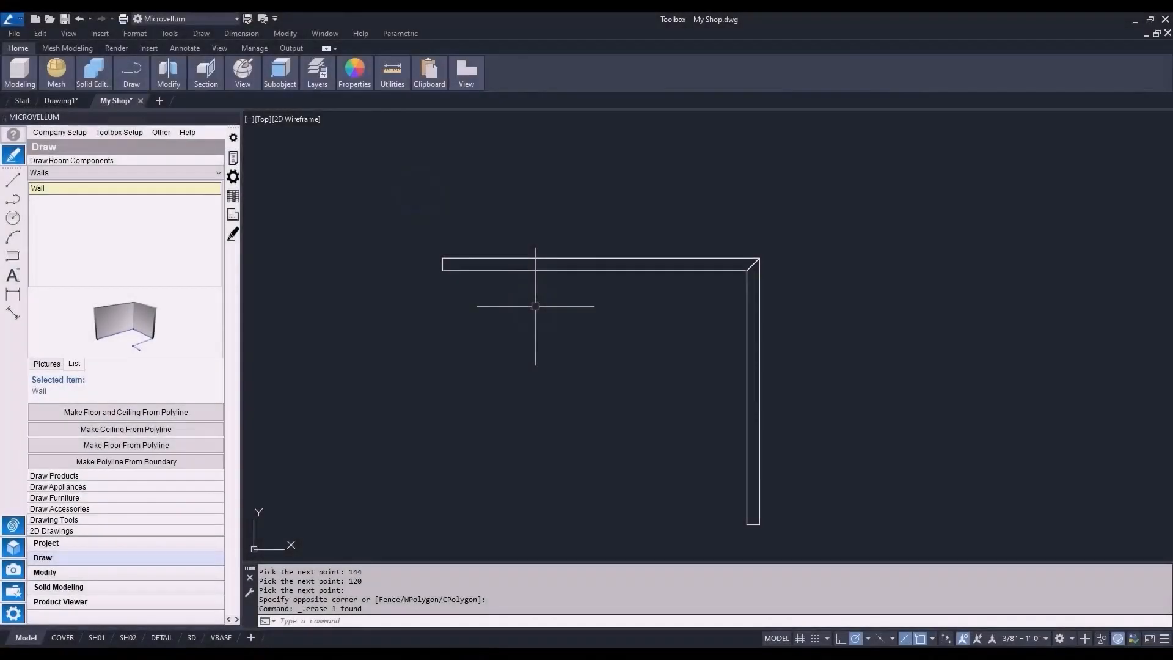
Open the Base Cabinets category of the Frameless Cabinetry products.
middle_drag(503, 341, 514, 324)
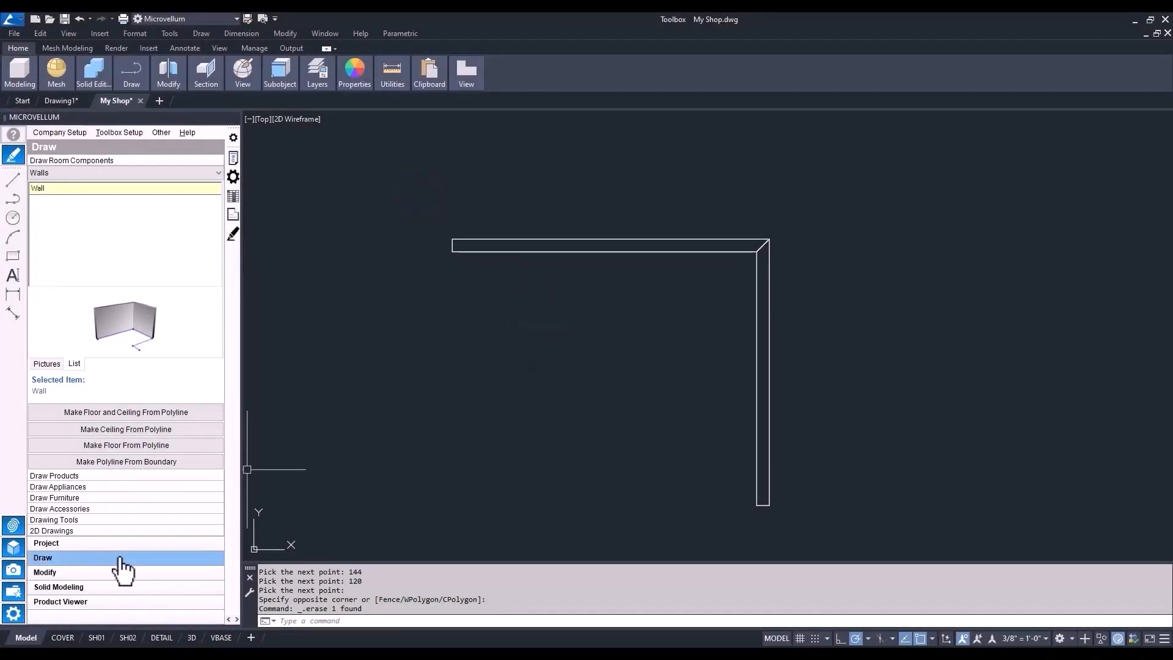
click(102, 476)
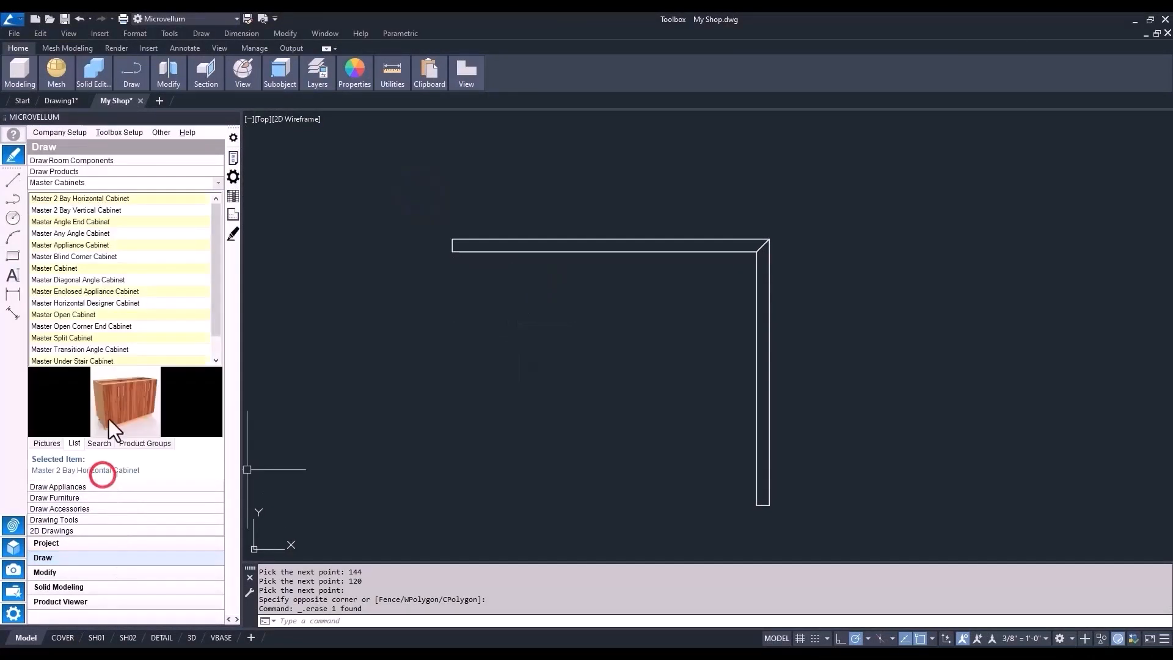
click(217, 183)
click(41, 280)
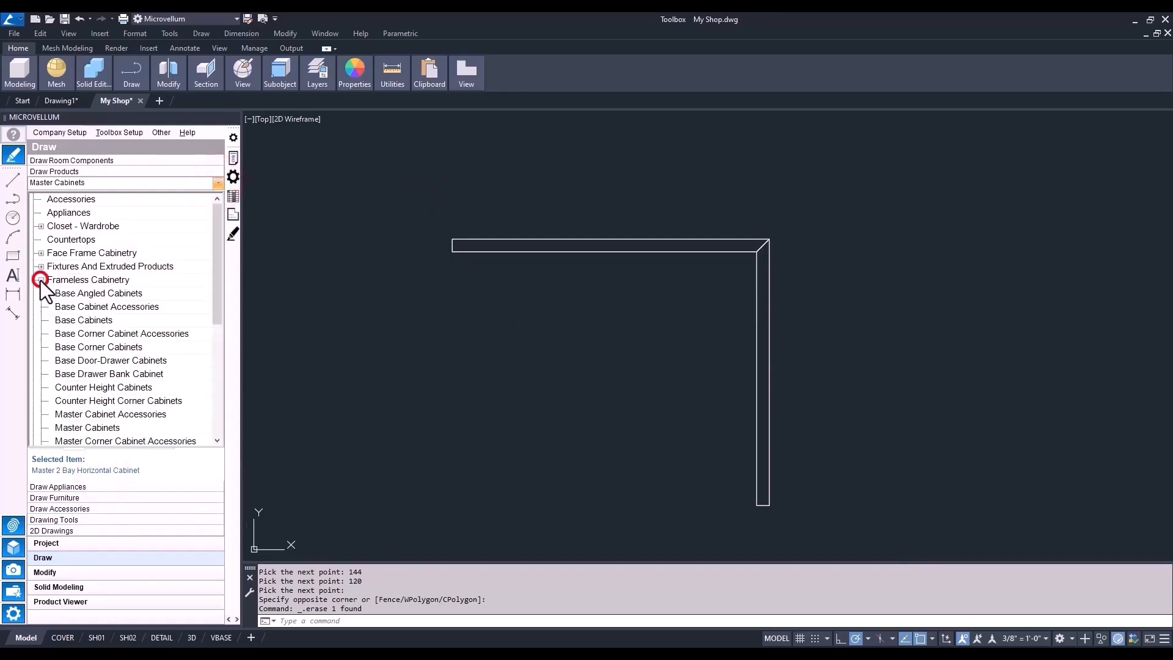
click(94, 319)
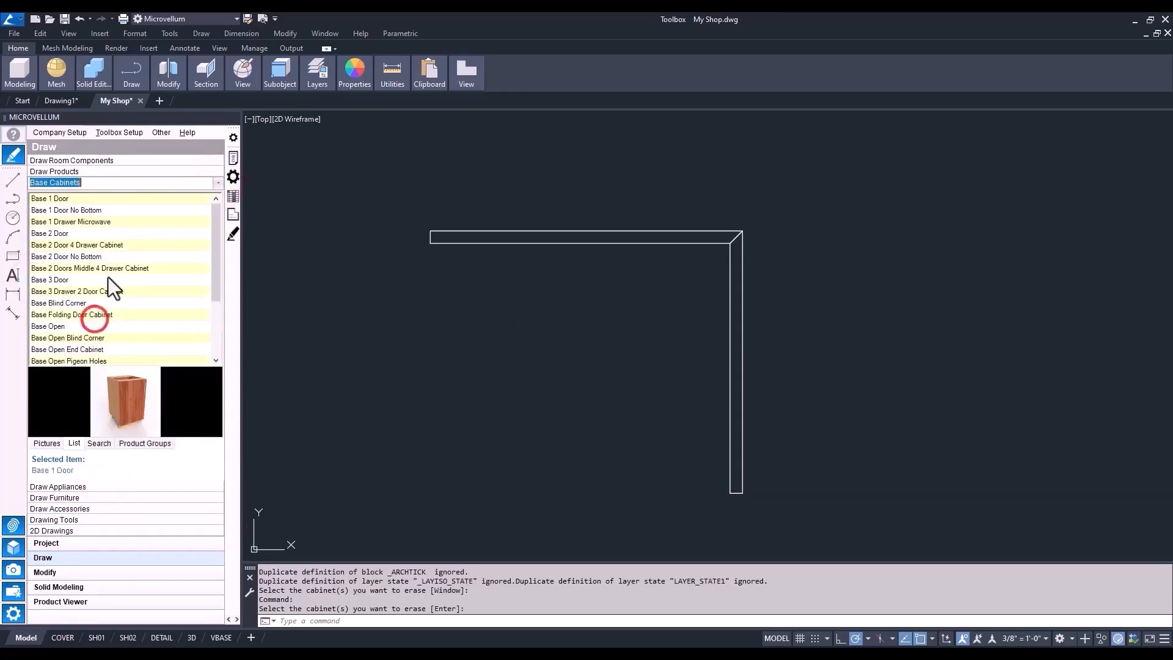
Place a Base 2 Door cabinet on the horizontal wall, 2 inches from its left end.
click(89, 233)
right_click(87, 233)
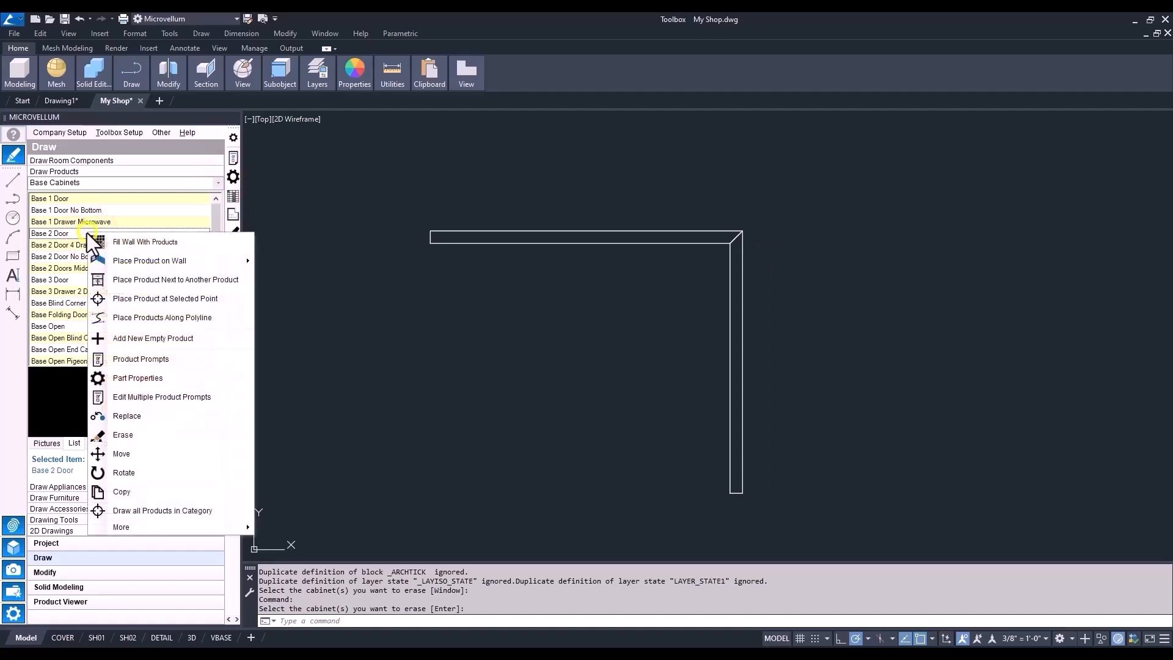
click(155, 262)
click(306, 263)
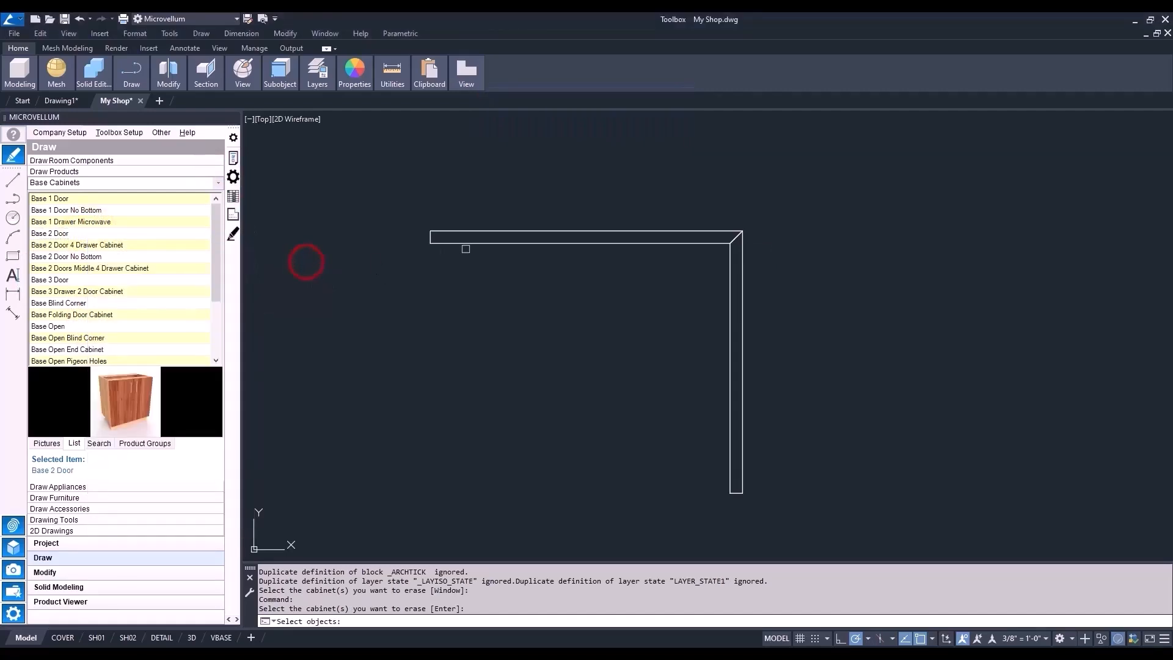
click(468, 244)
key(Return)
scroll(464, 260, up, 4)
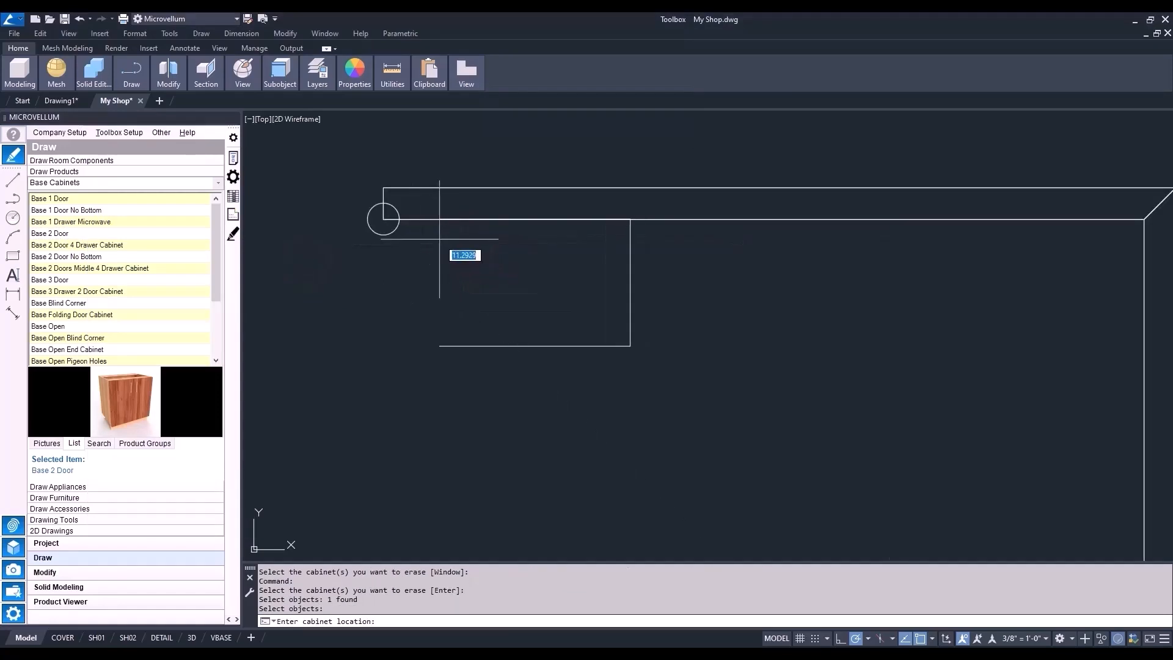
text(2)
key(Return)
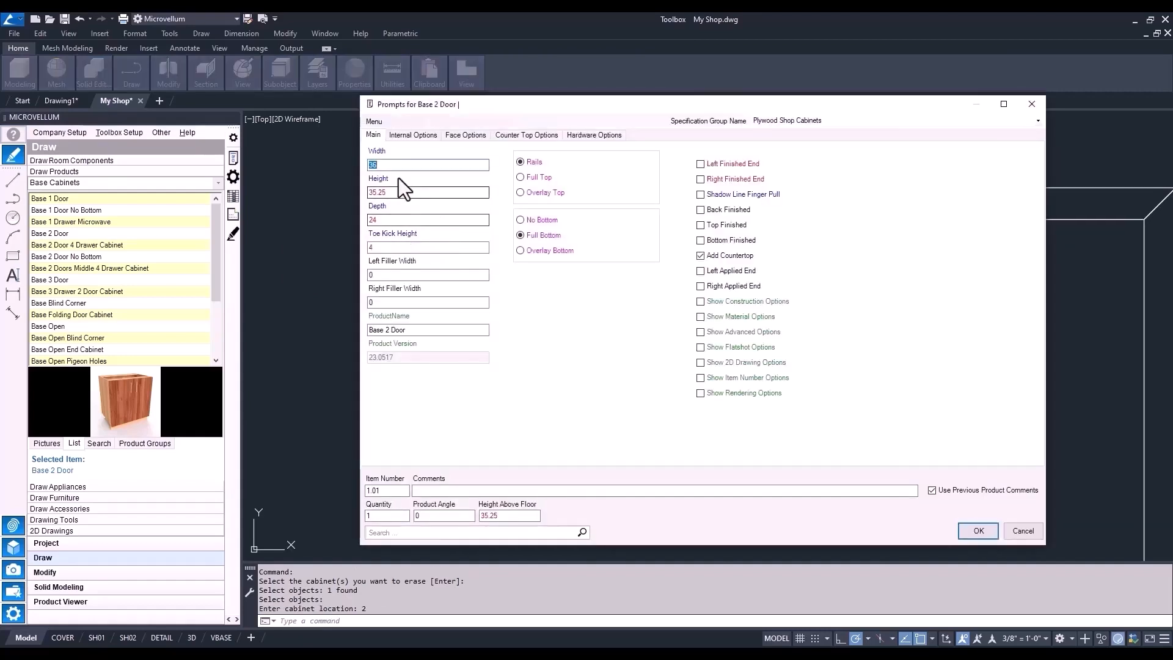
Set the Base 2 Door cabinet's width to 22 and quantity to 3, remove the countertop, and draw the cabinets.
click(384, 165)
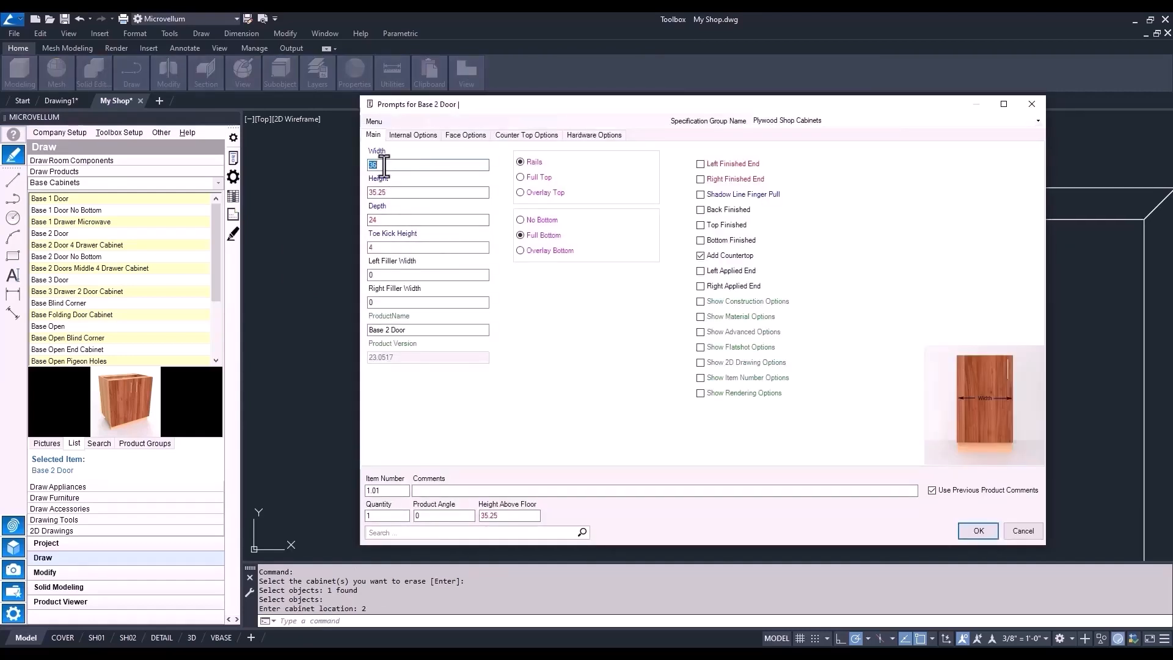
text(22)
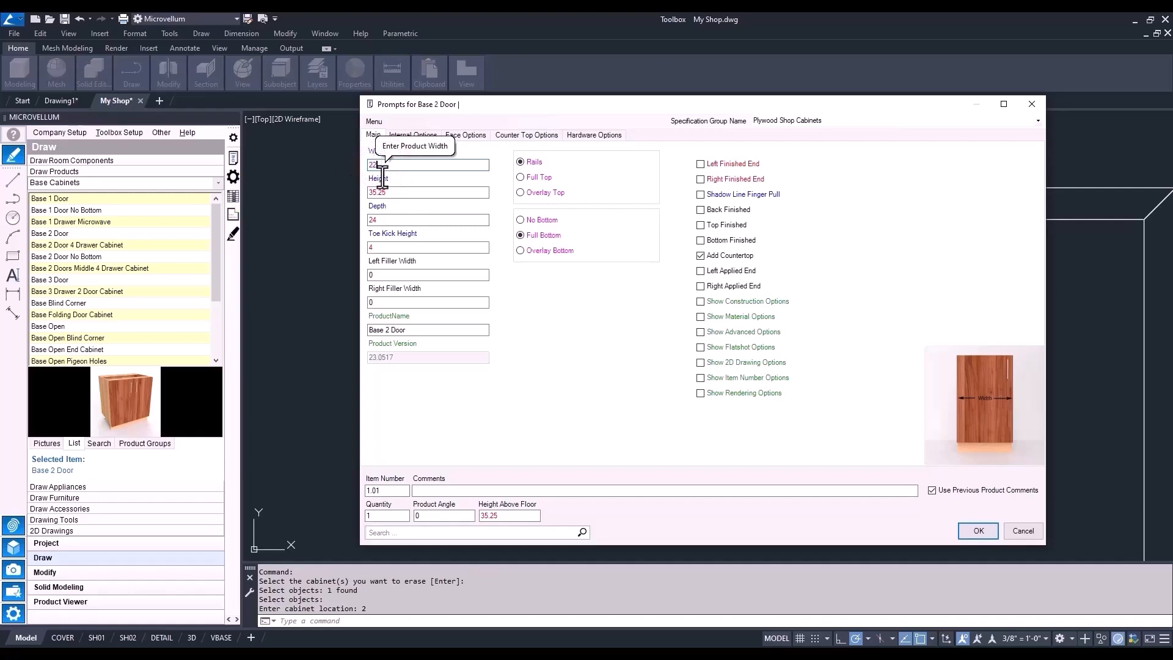
click(380, 515)
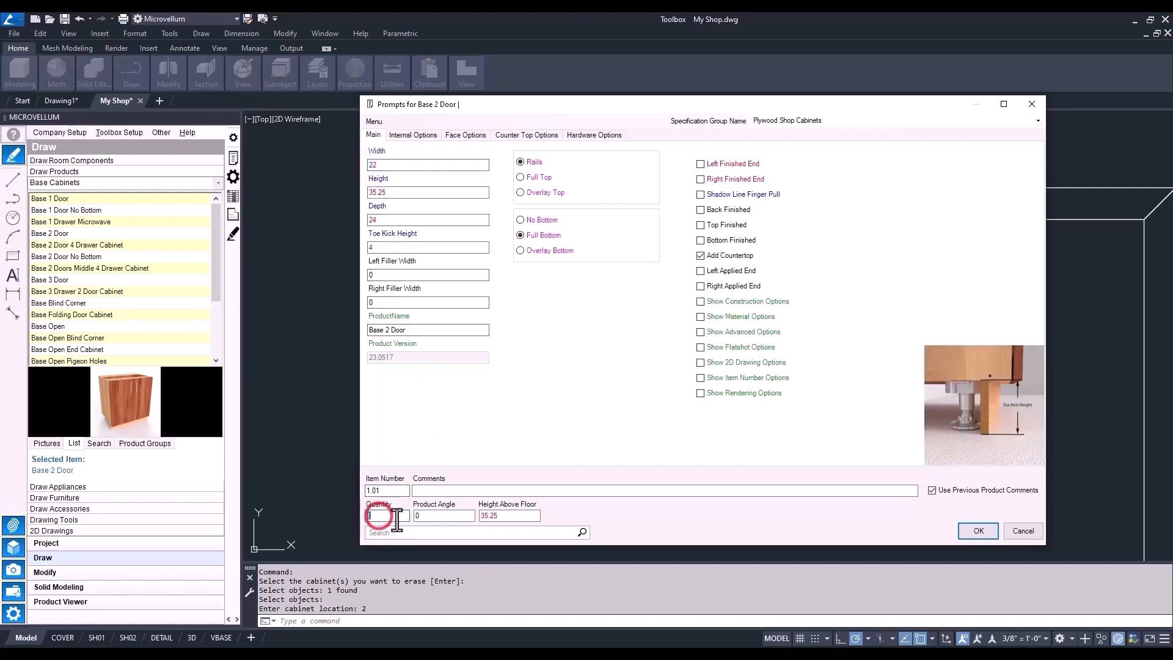
text(3)
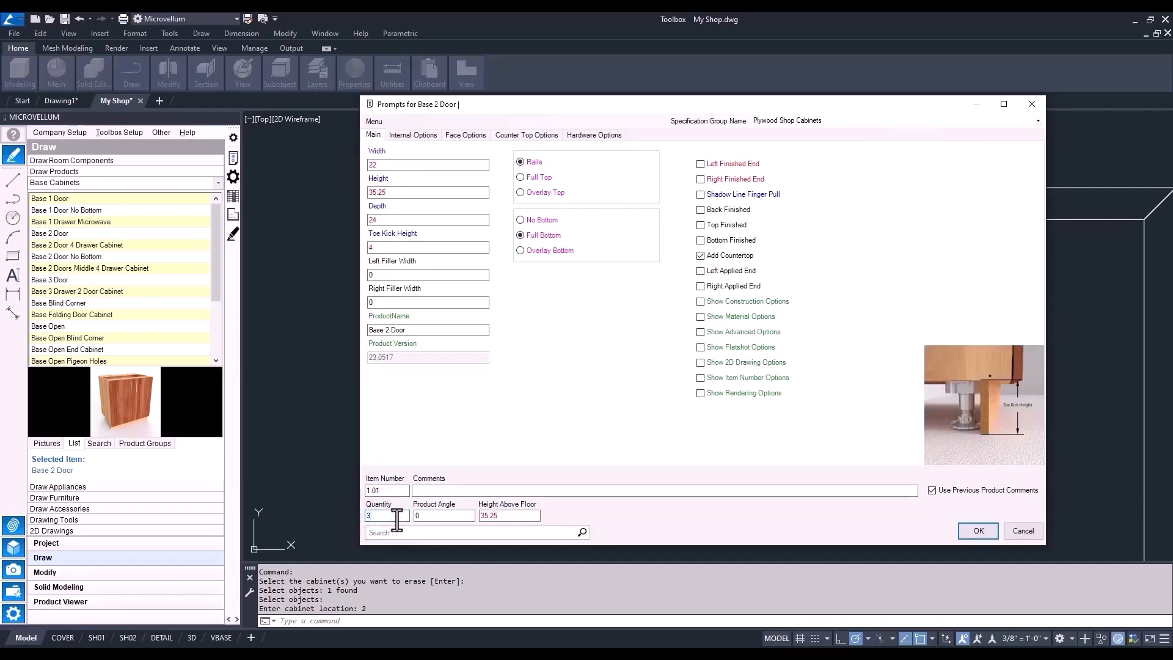
click(701, 261)
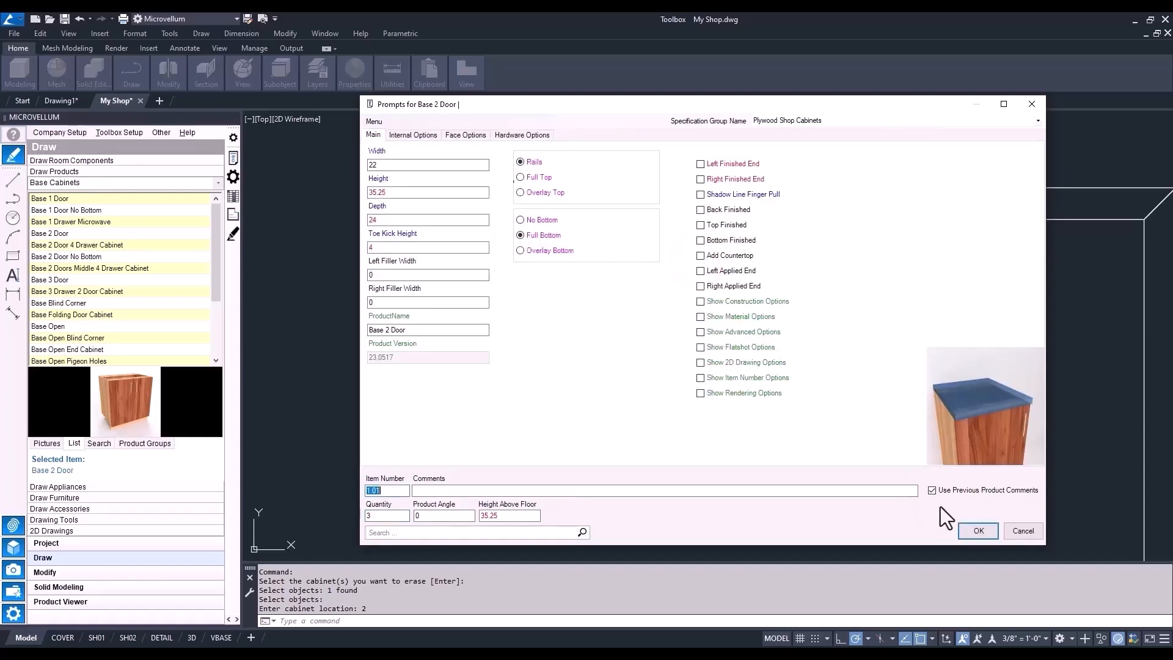
click(972, 528)
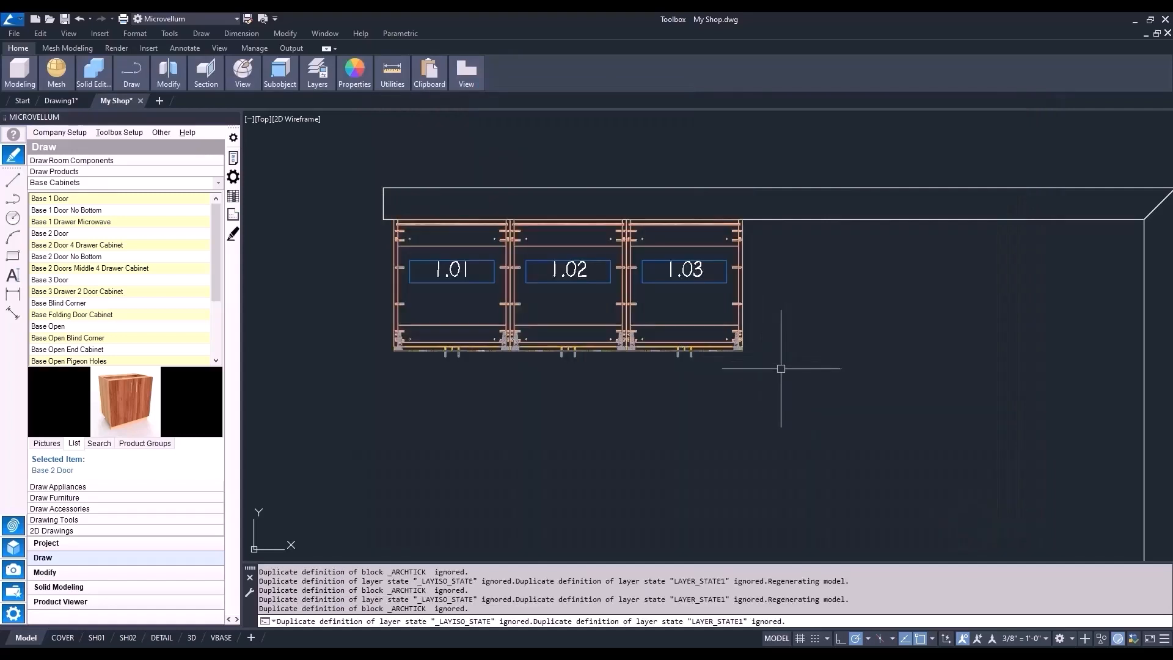
middle_drag(780, 367, 746, 339)
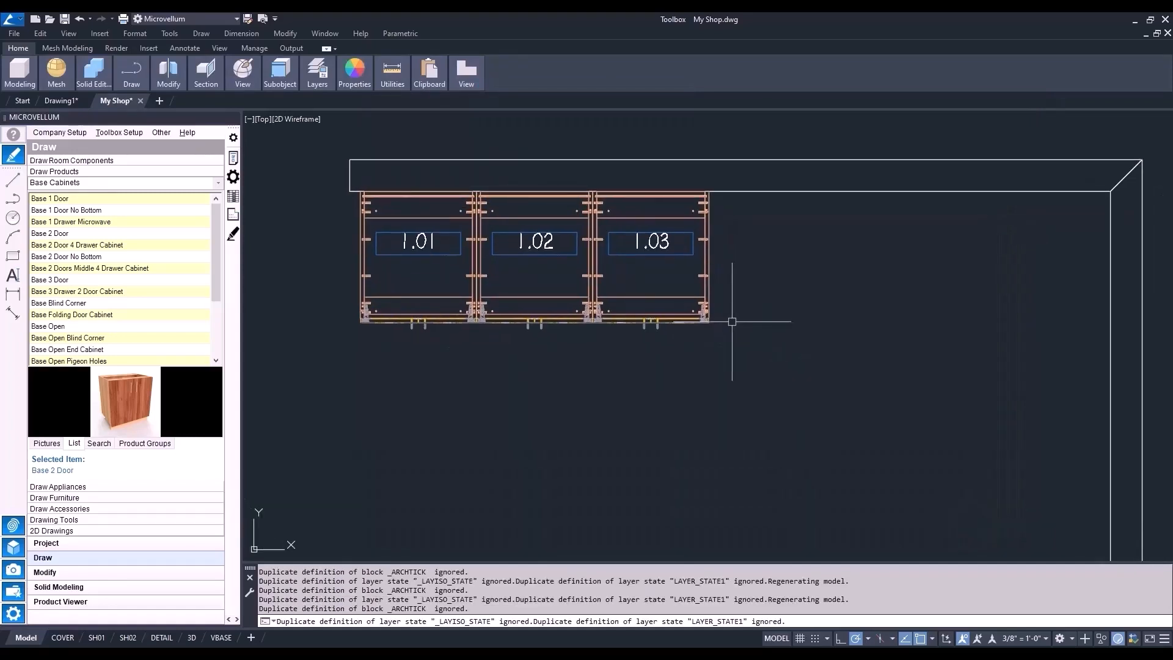
scroll(732, 322, down, 2)
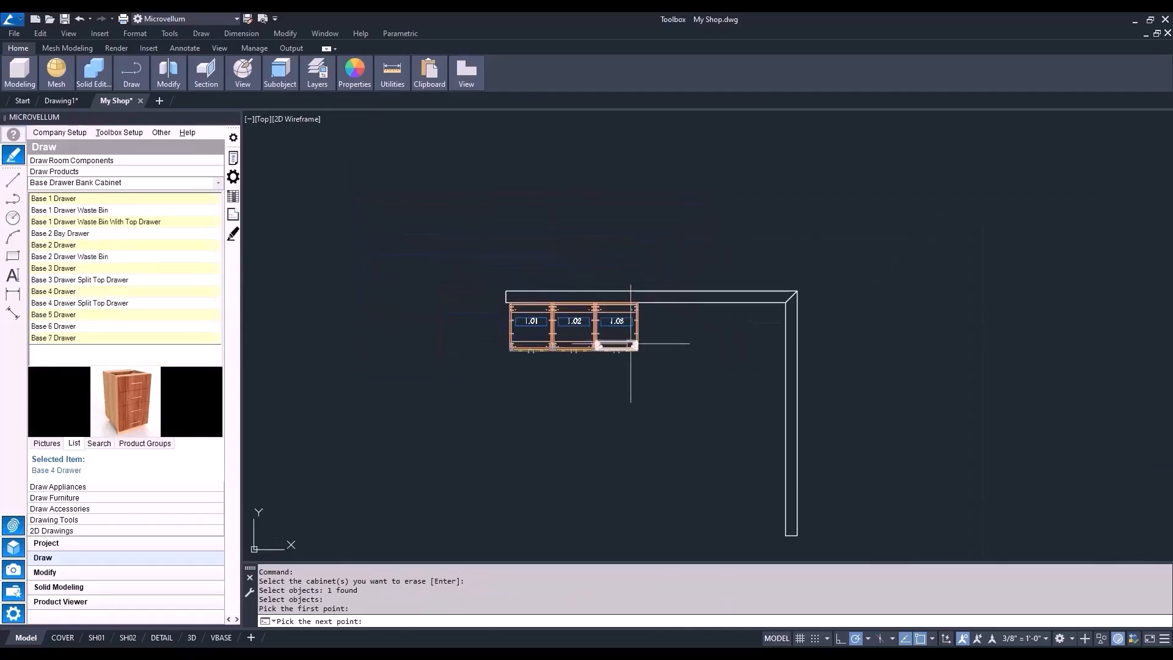
Open the Global Variables in the project properties of the current project.
click(66, 543)
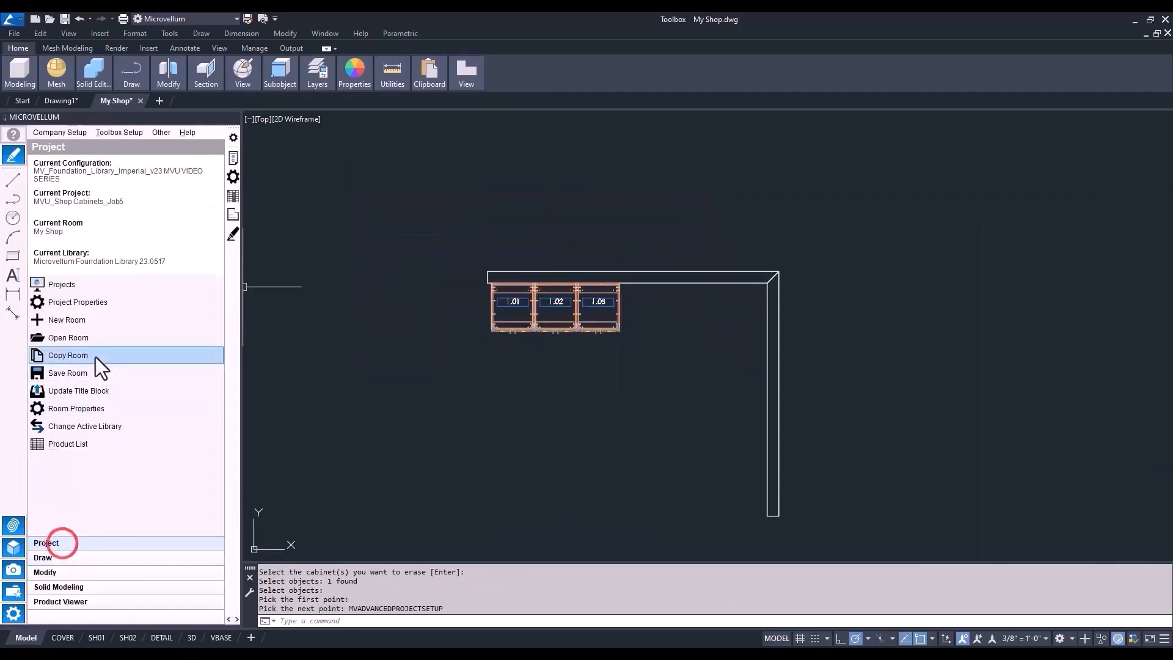
click(86, 304)
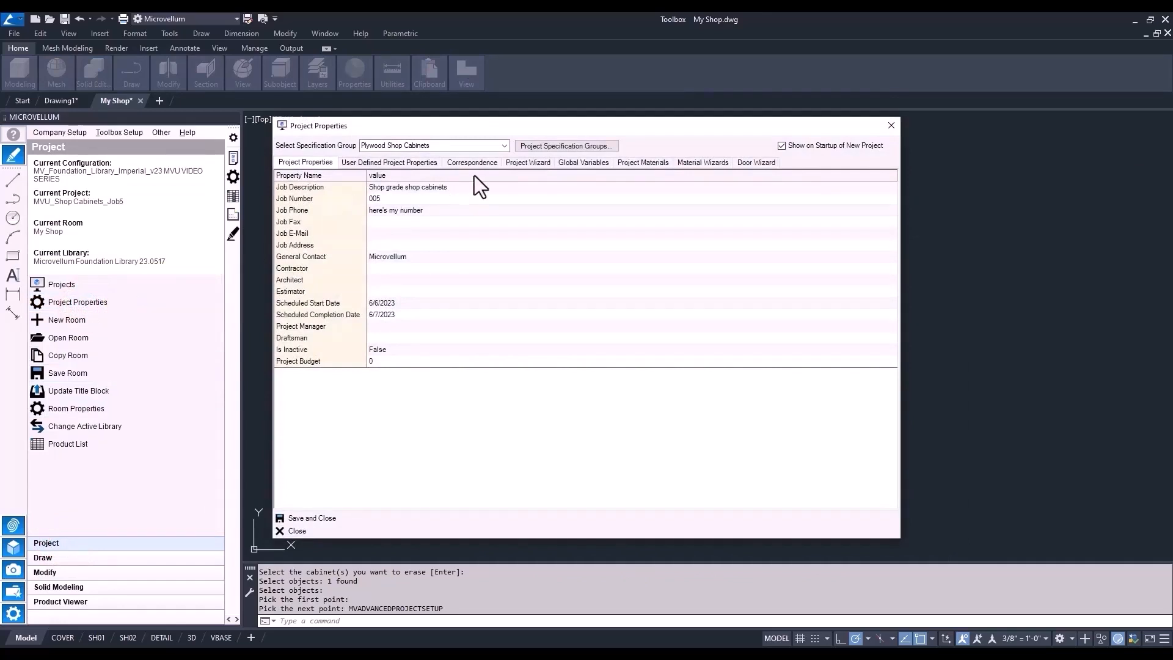
click(566, 162)
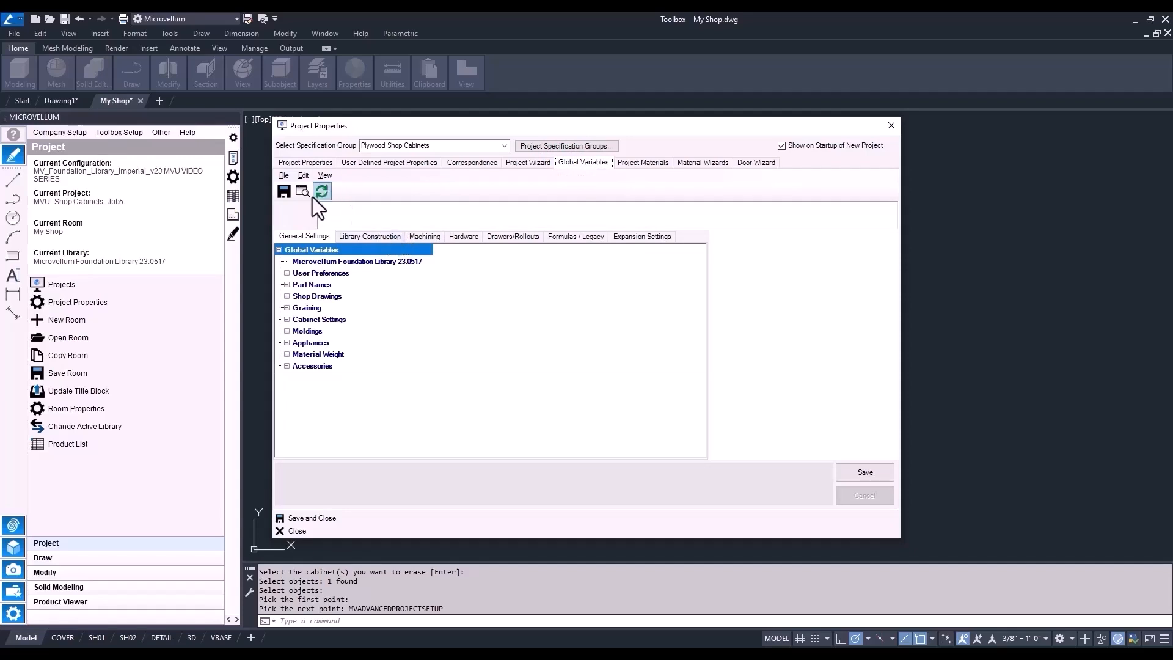
Find the Add Countertop Drawing Only variable among the global variables and go to it.
click(303, 175)
click(328, 207)
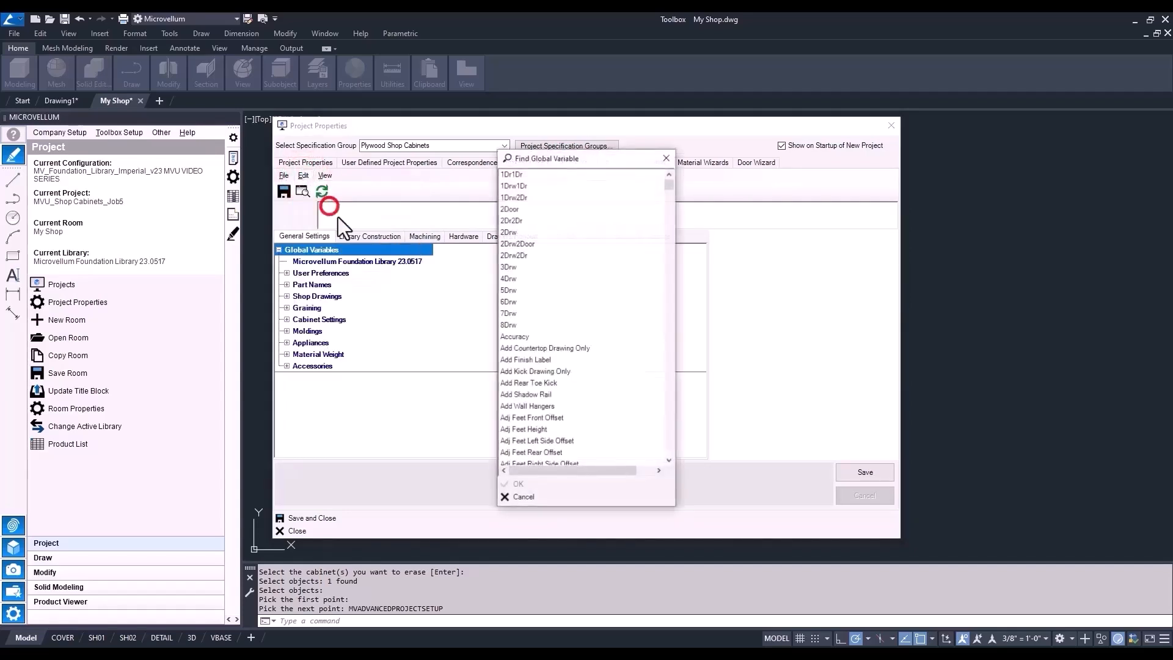
click(566, 300)
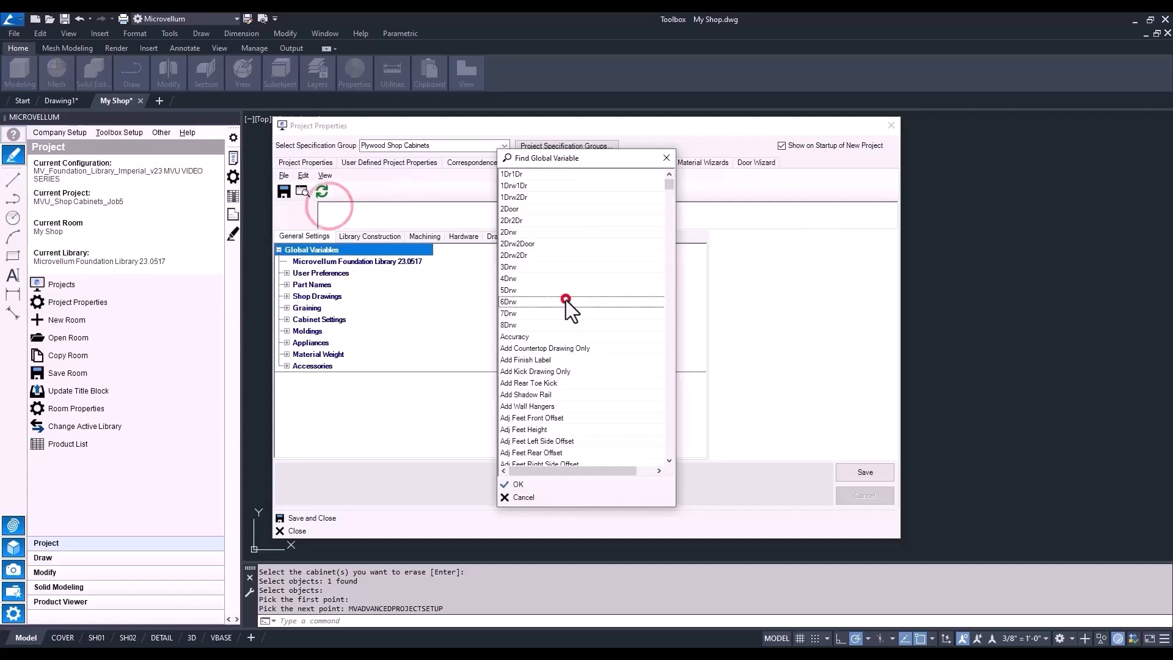
key(a)
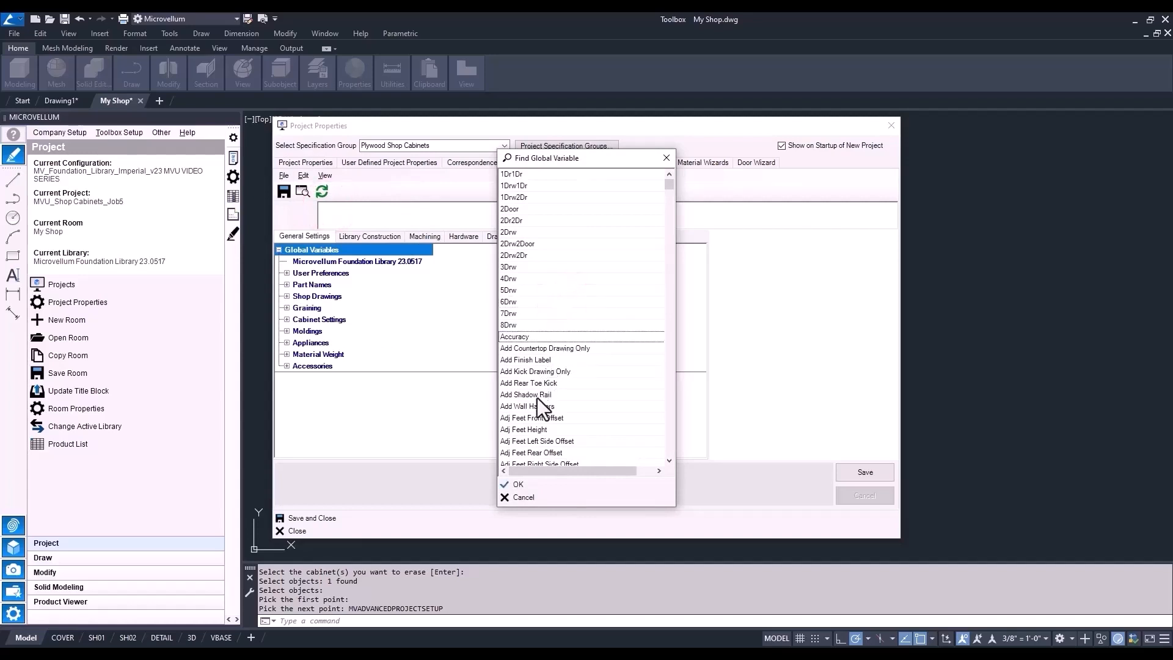
scroll(536, 406, down, 1)
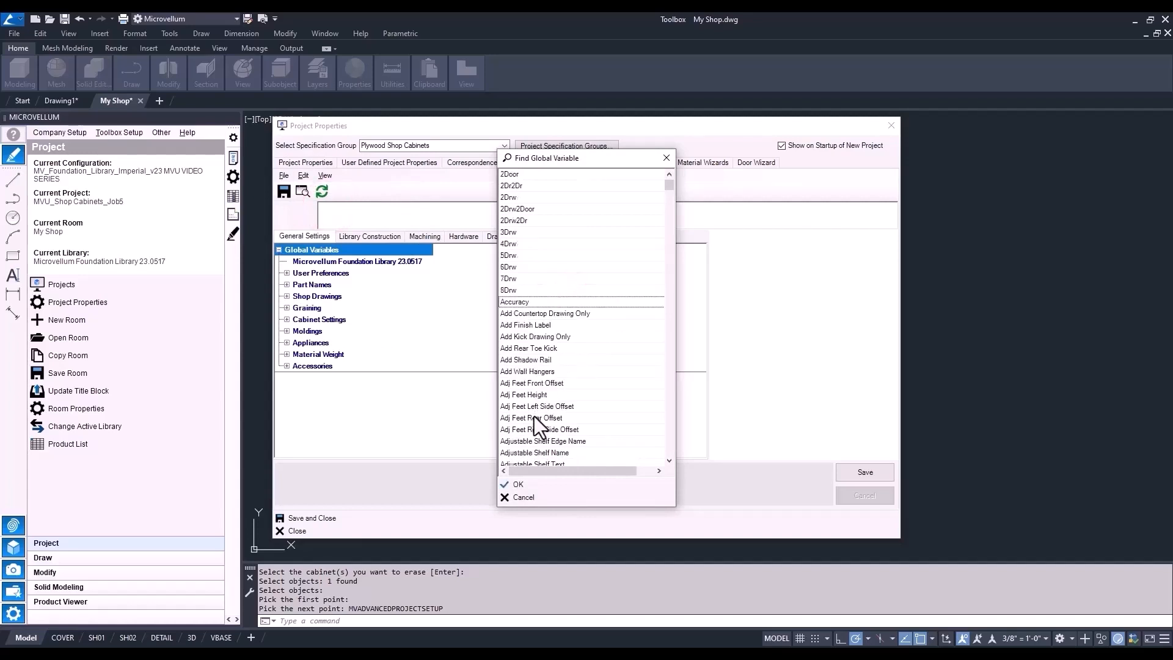
click(544, 313)
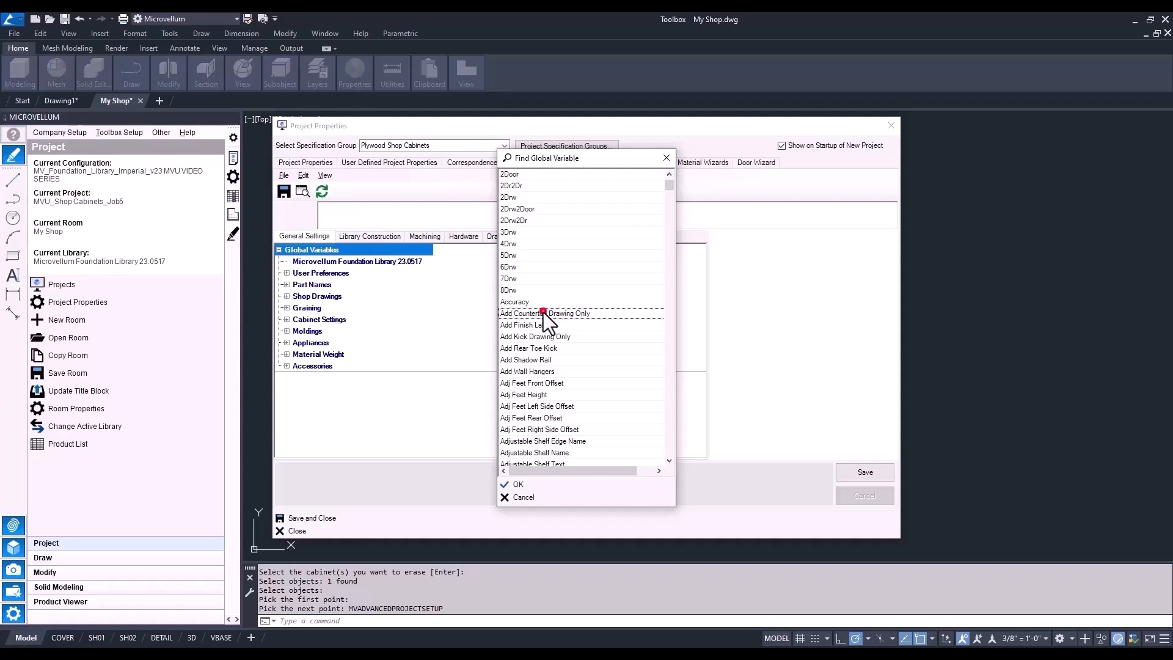
click(526, 483)
Turn off Add Countertop Drawing Only in the Countertop General Settings, then save and close the project properties.
drag(699, 283, 702, 360)
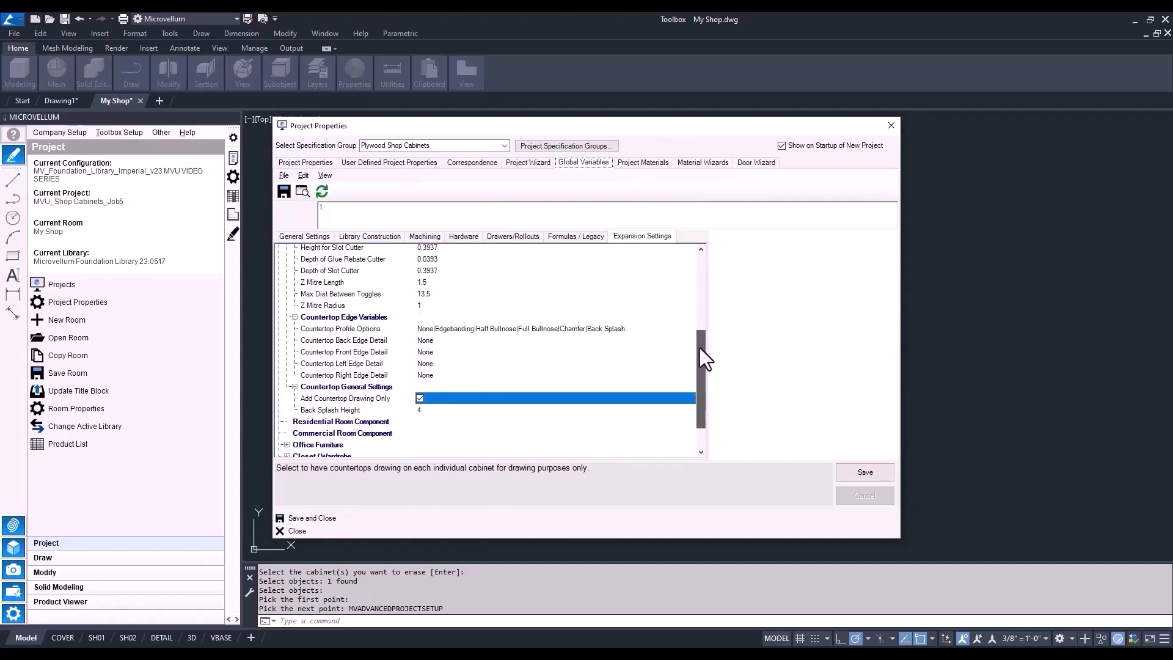
drag(699, 347, 700, 353)
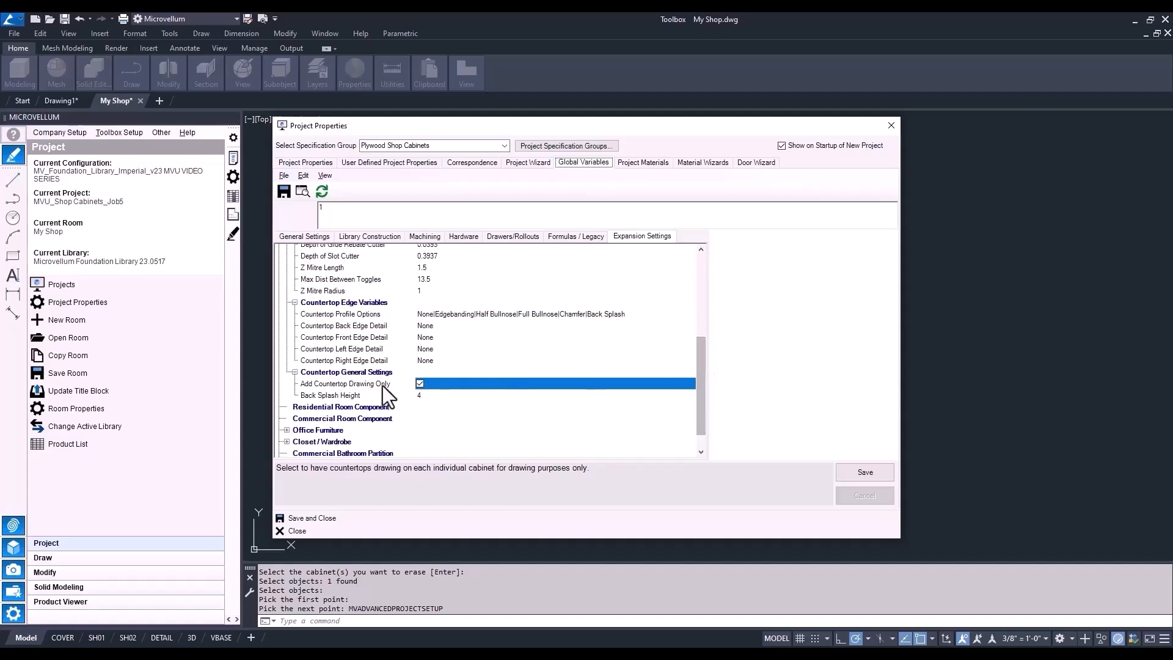
click(419, 384)
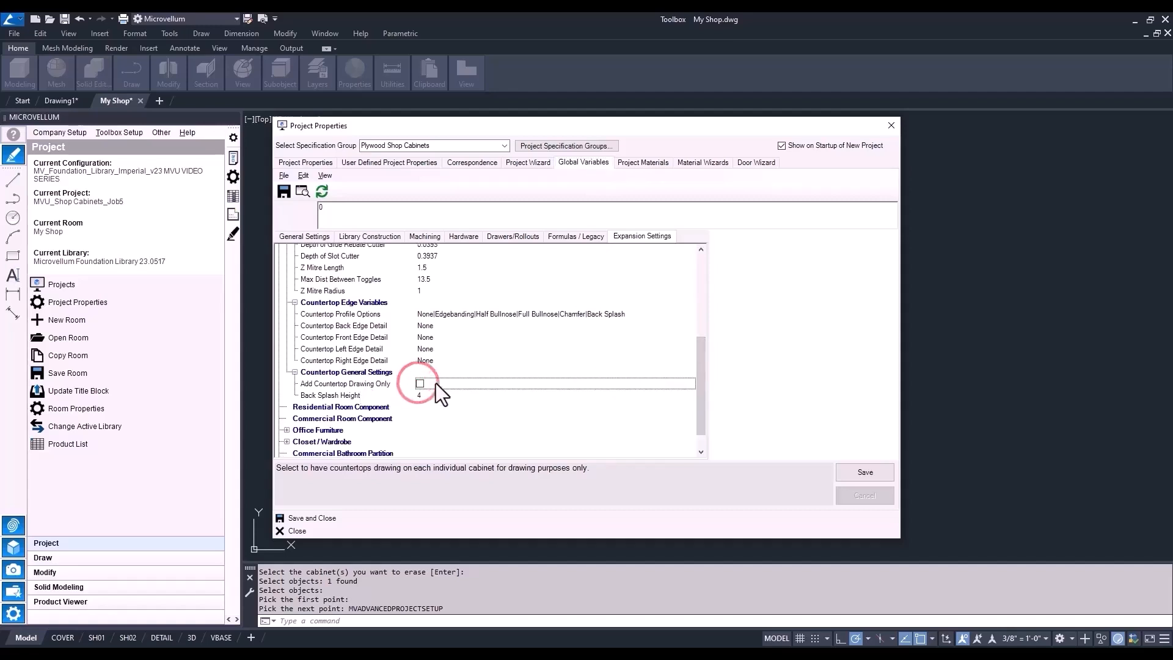
click(857, 472)
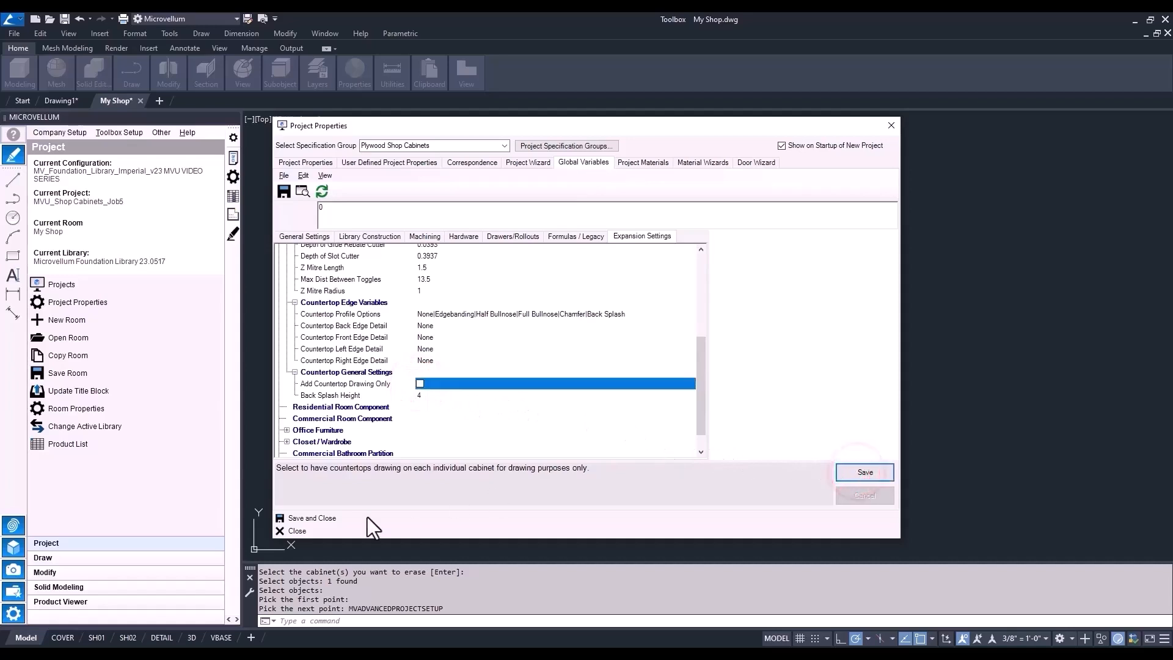
click(333, 518)
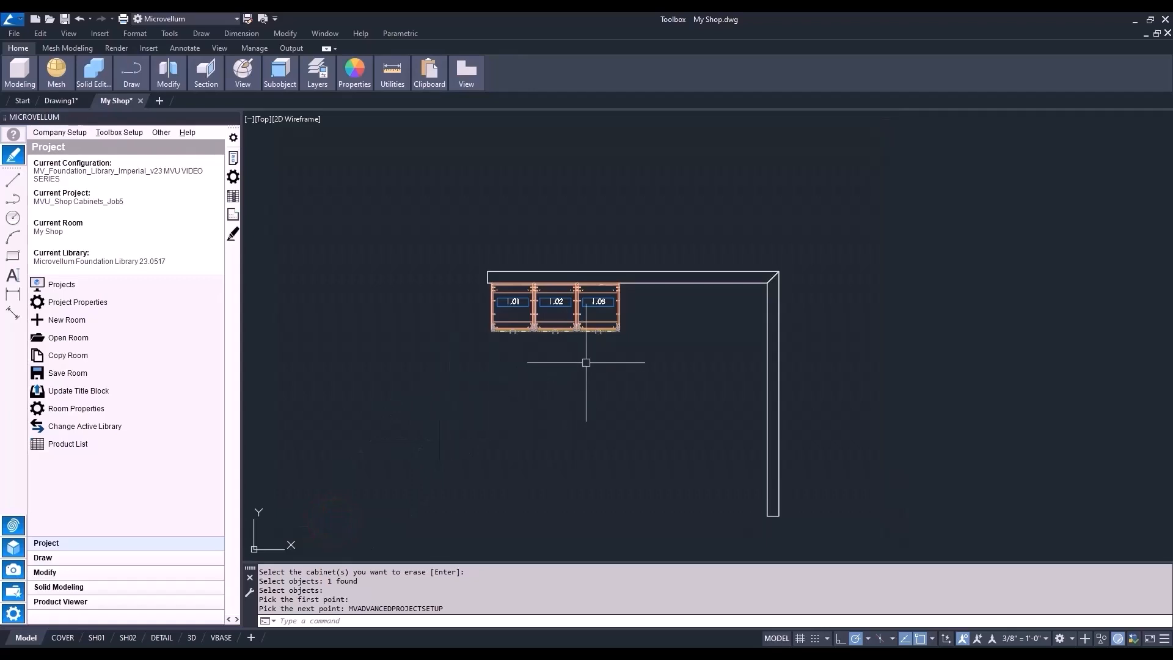
Choose the Base 4 Drawer cabinet from the drawer bank products for drawing and select the horizontal wall for it.
click(89, 557)
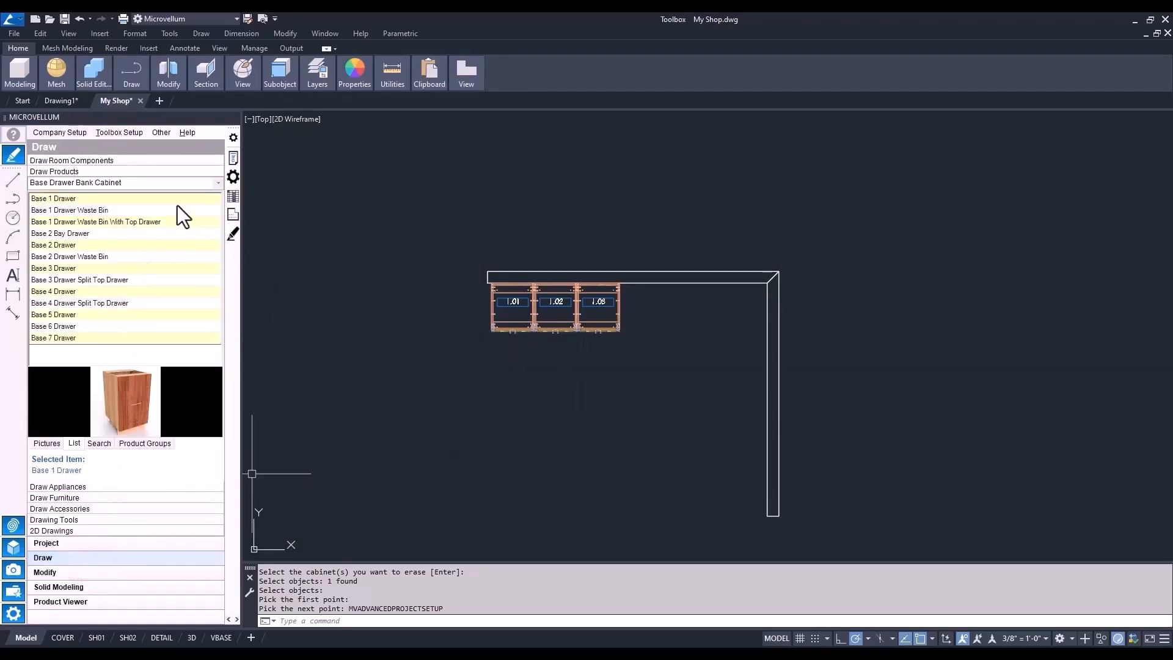
right_click(82, 292)
click(116, 299)
click(498, 273)
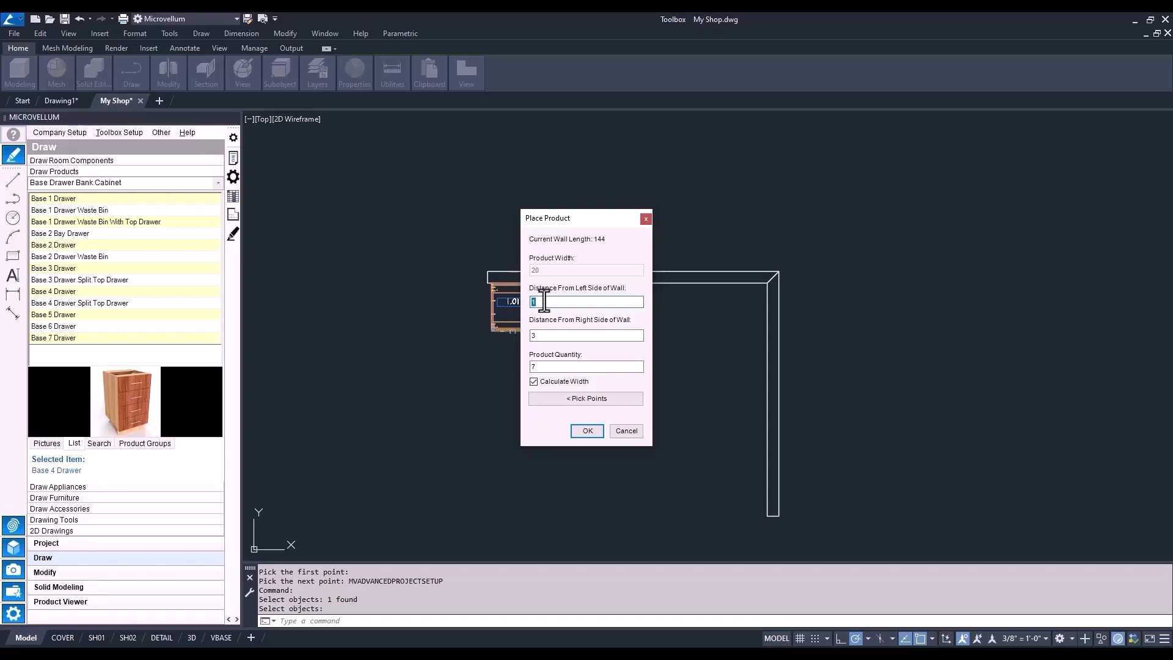
Define the cabinet's distance from the left side of the wall by picking from the wall's left end to the right edge of cabinet 1.03.
key(Return)
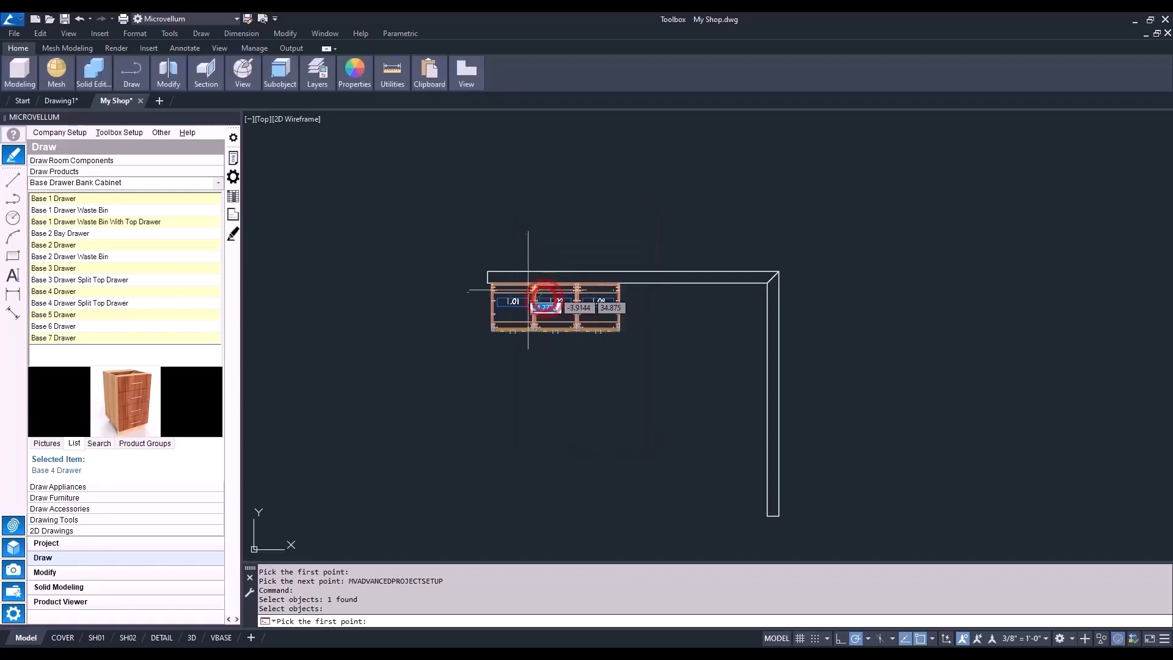
scroll(516, 291, up, 5)
click(425, 251)
scroll(961, 251, up, 4)
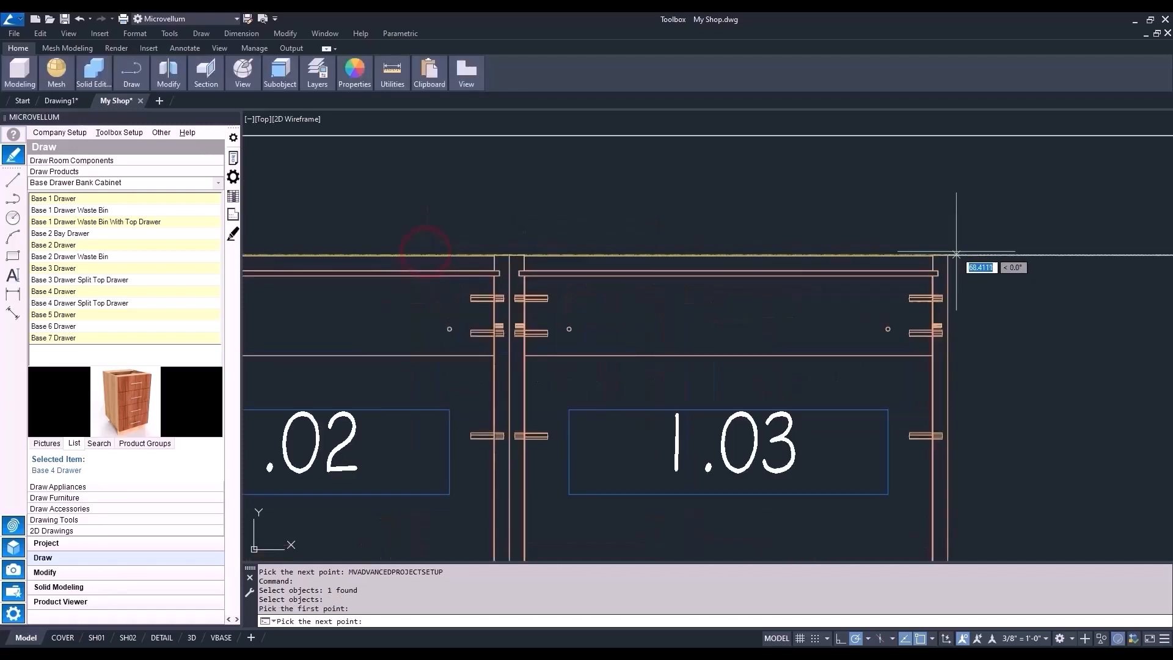
click(948, 255)
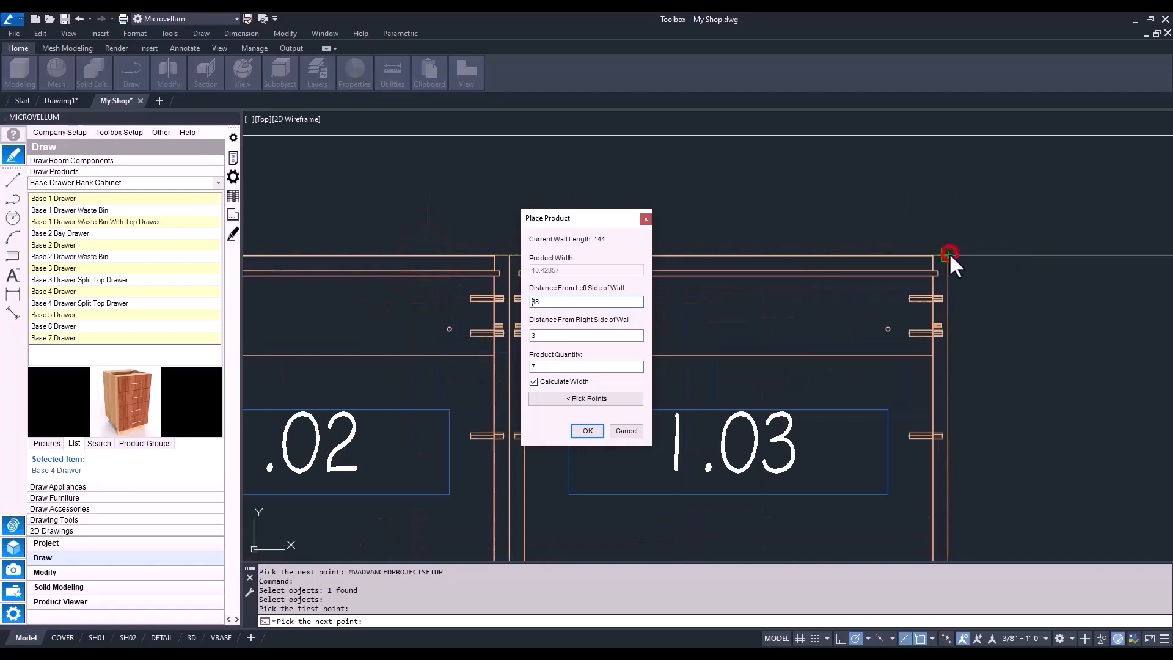
Set the distance from the right side of the wall to 26 and the product quantity to 2, and confirm the placement.
double_click(552, 336)
text(26)
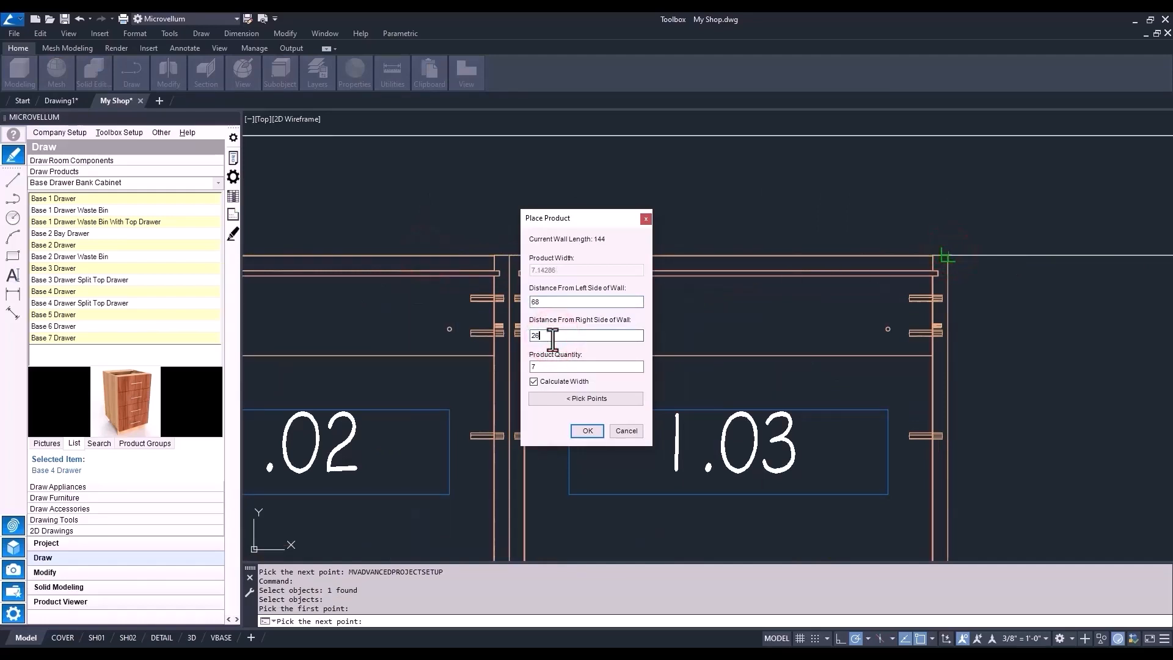
double_click(558, 367)
text(2)
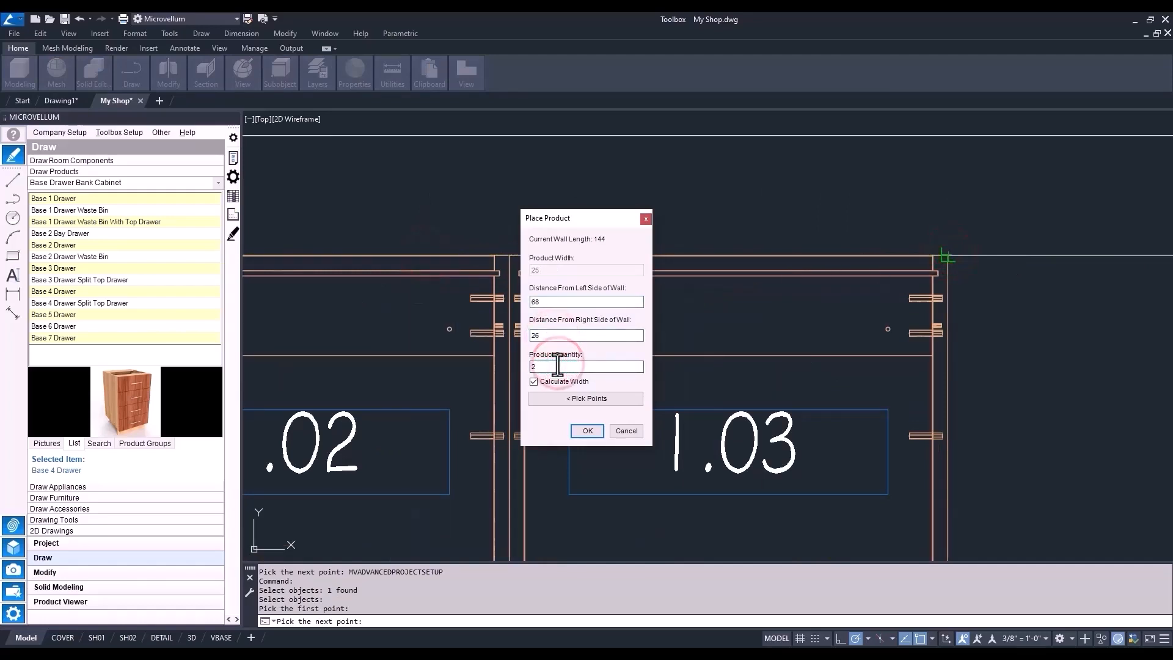
click(584, 430)
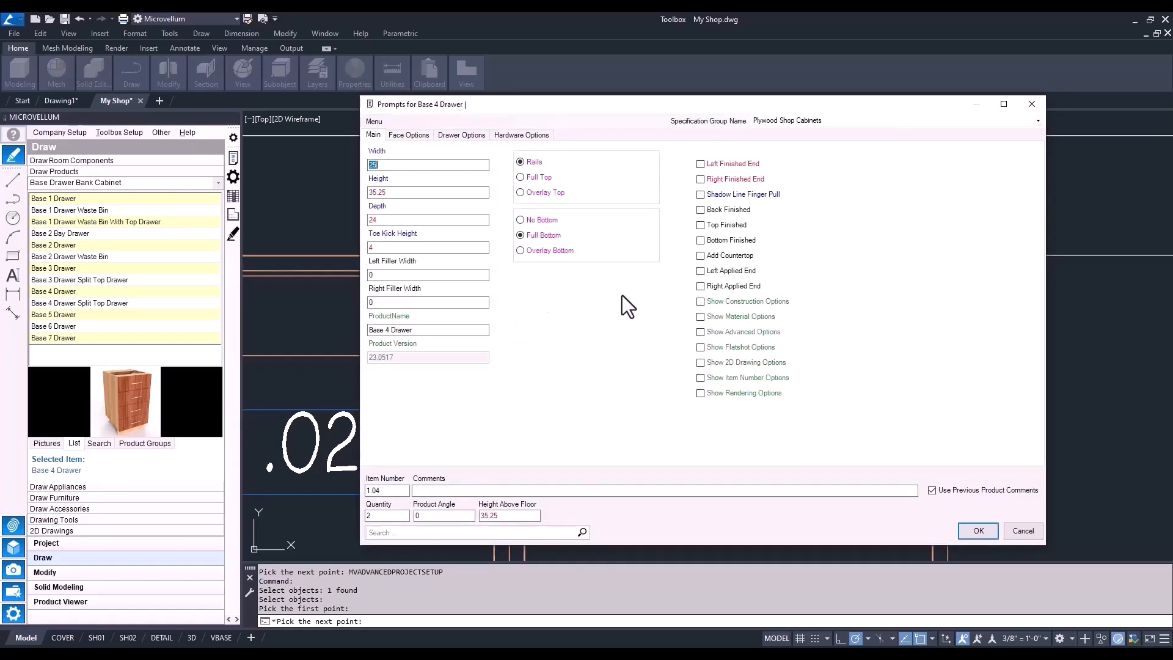
Review the Base 4 Drawer's face and drawer options and open the Drawer Front Calculator.
mouse_move(705, 262)
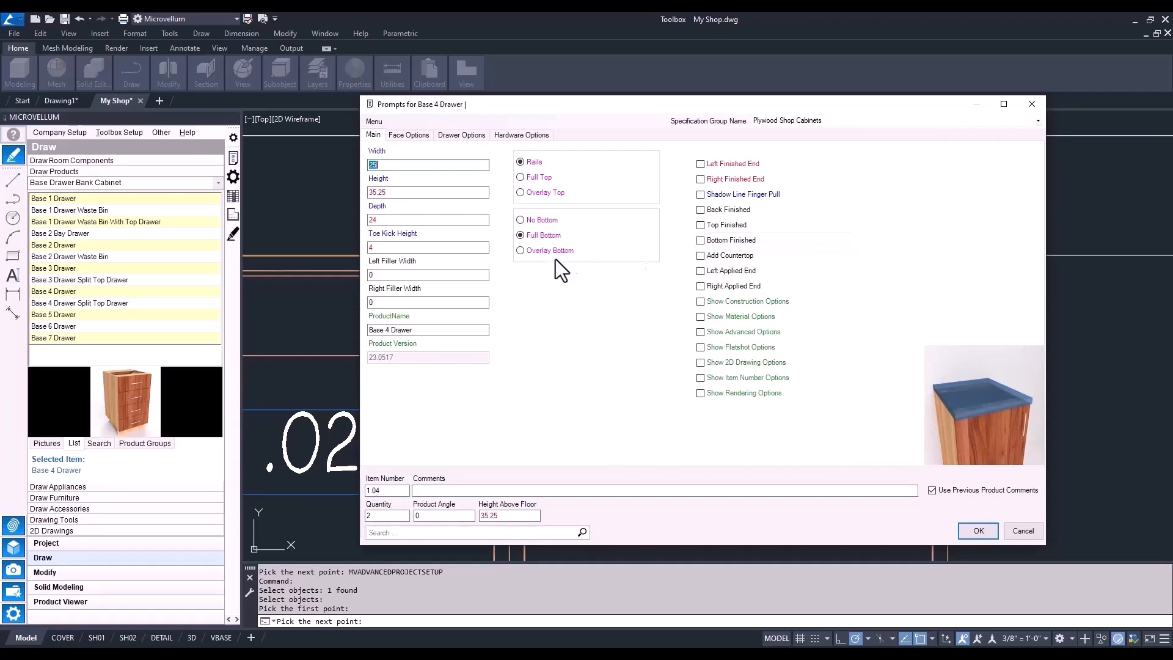
click(408, 135)
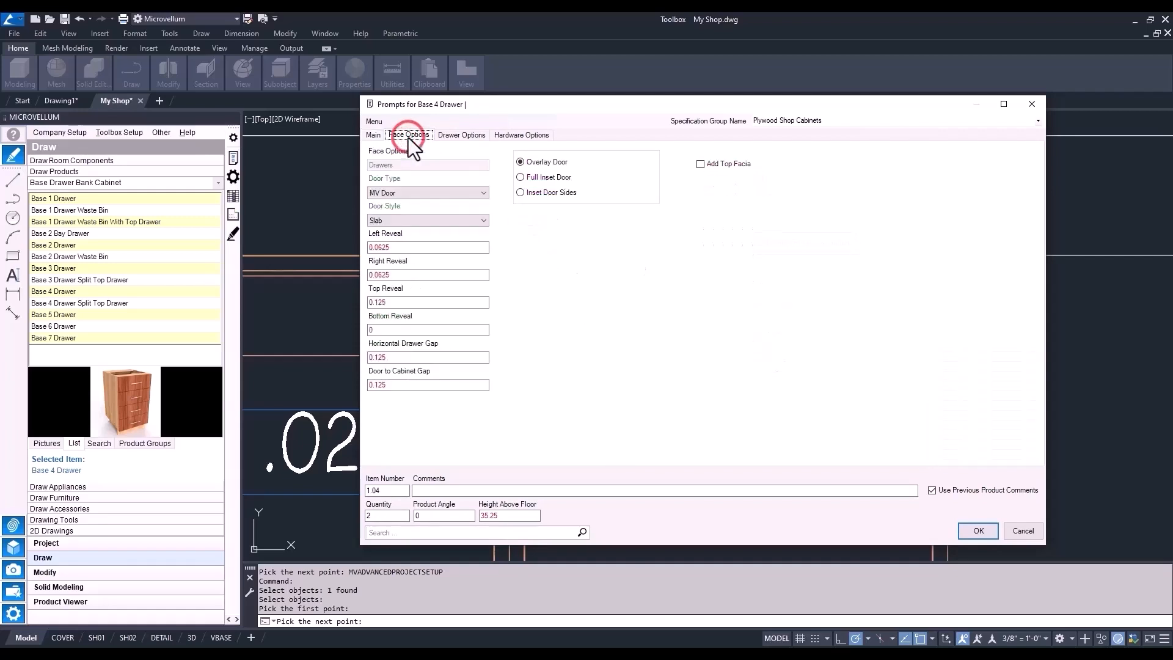
click(451, 134)
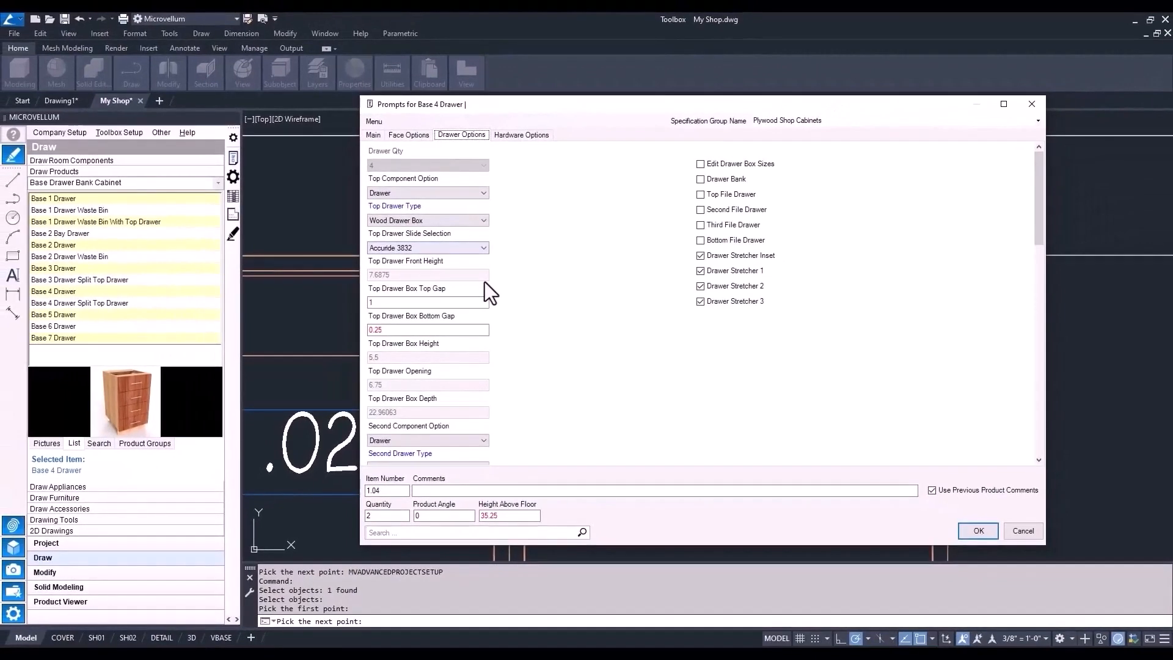
right_click(523, 338)
click(568, 343)
click(648, 344)
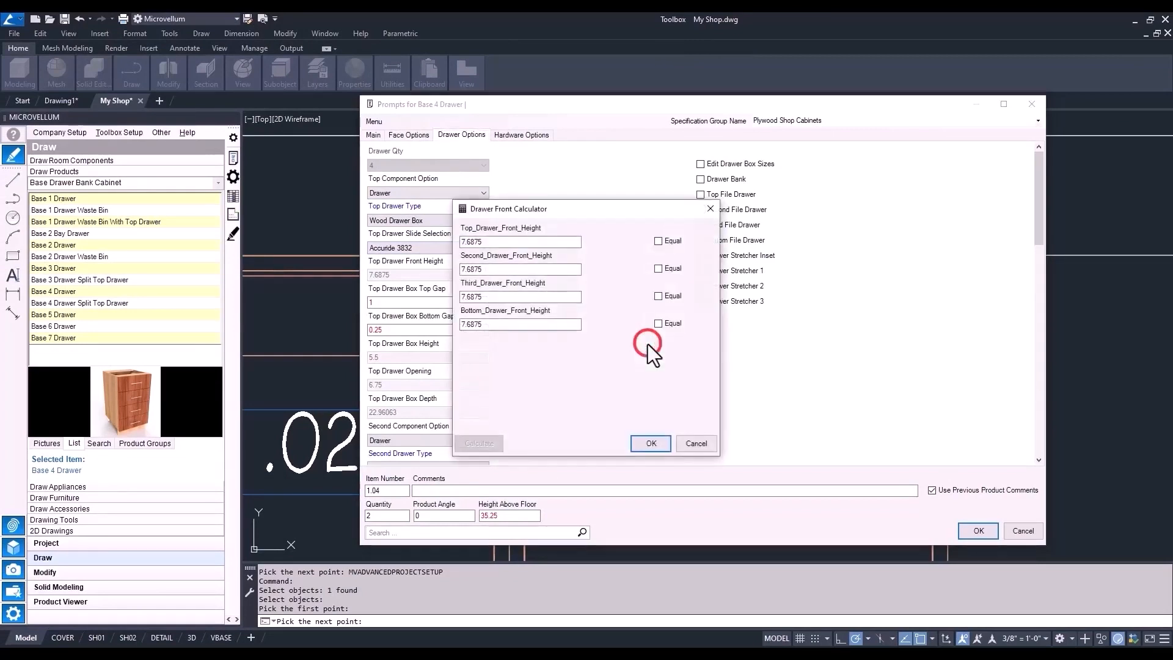
Set the top drawer front height to 6, calculate the other three fronts as equal, and accept the heights.
double_click(508, 242)
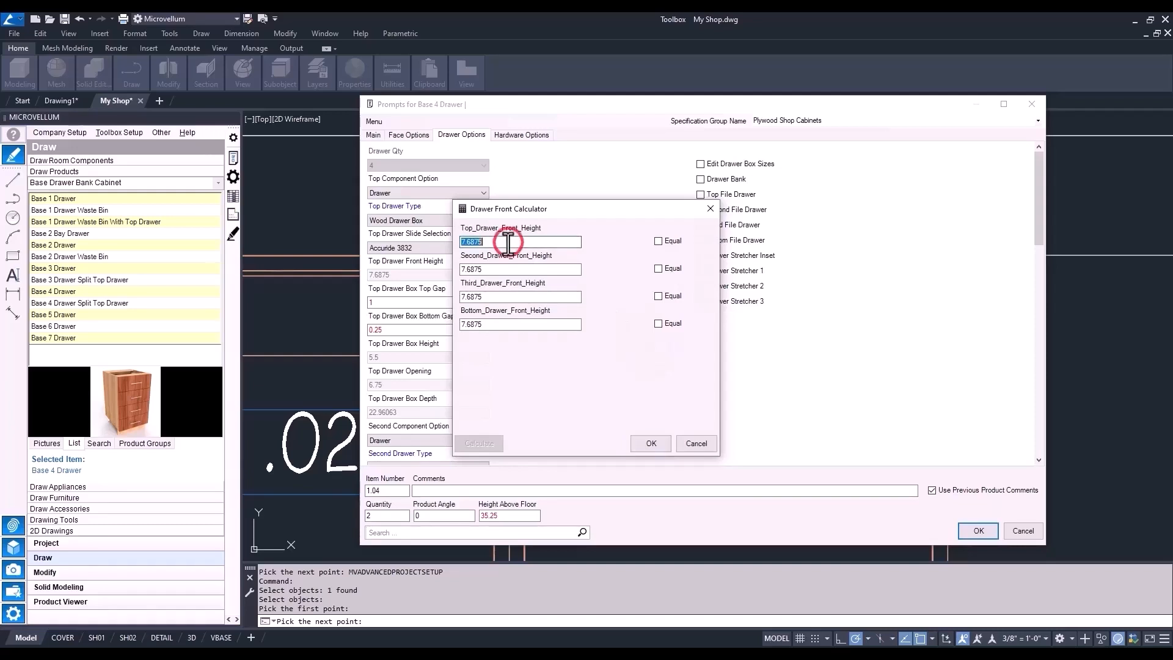
click(658, 268)
click(658, 296)
click(658, 323)
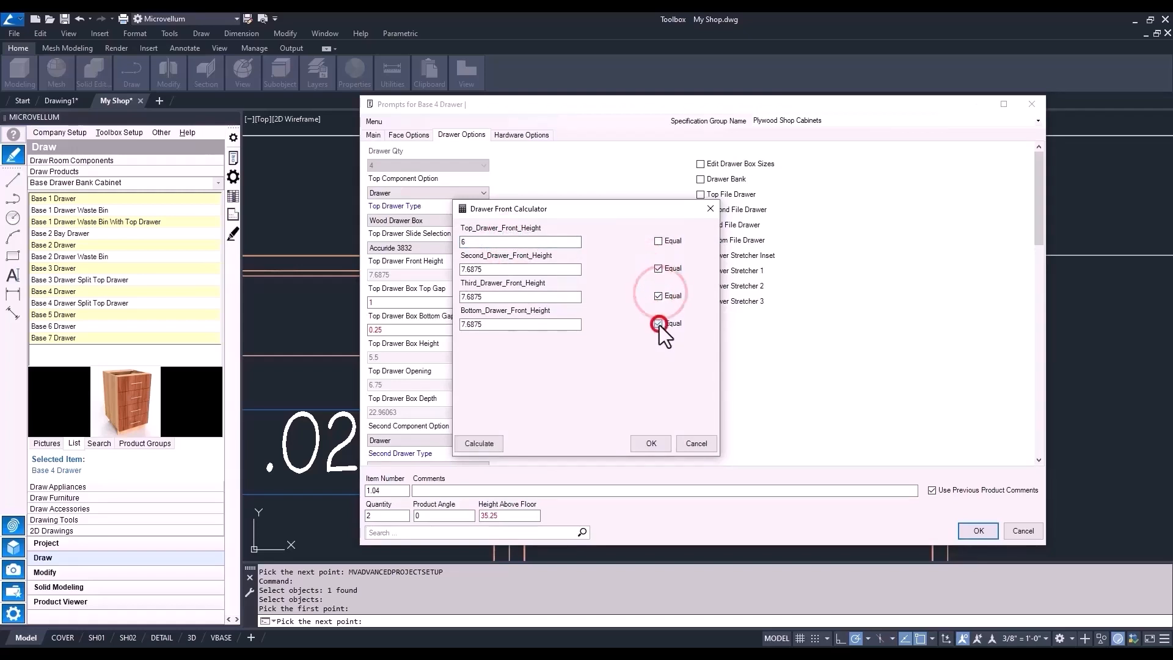
click(470, 442)
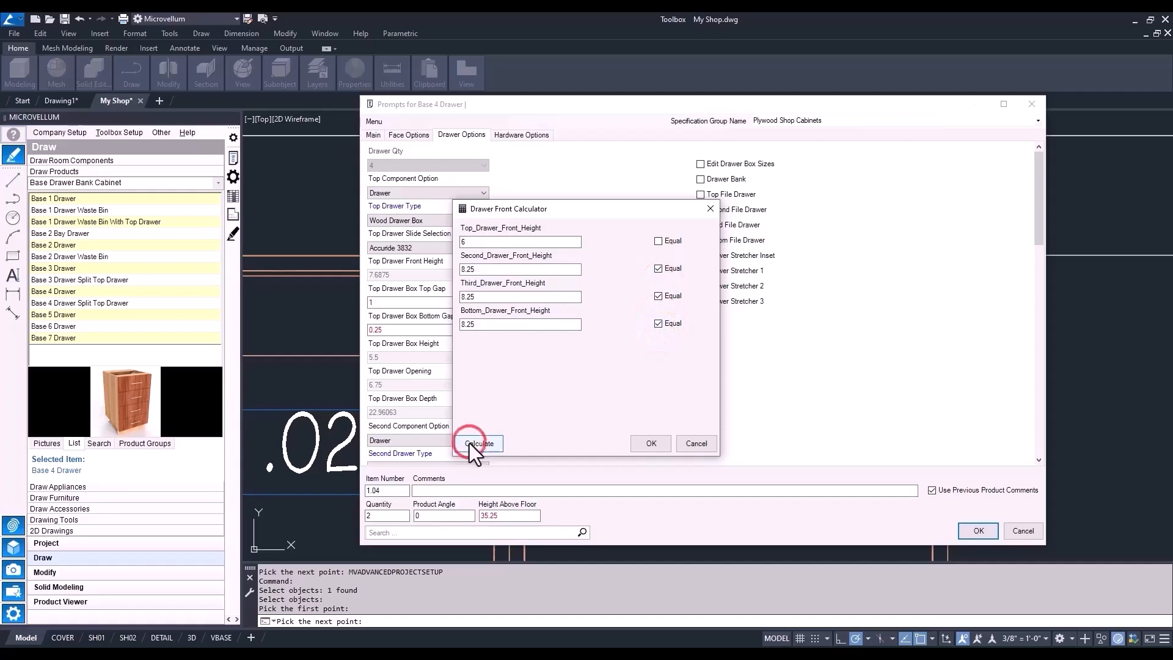
click(645, 440)
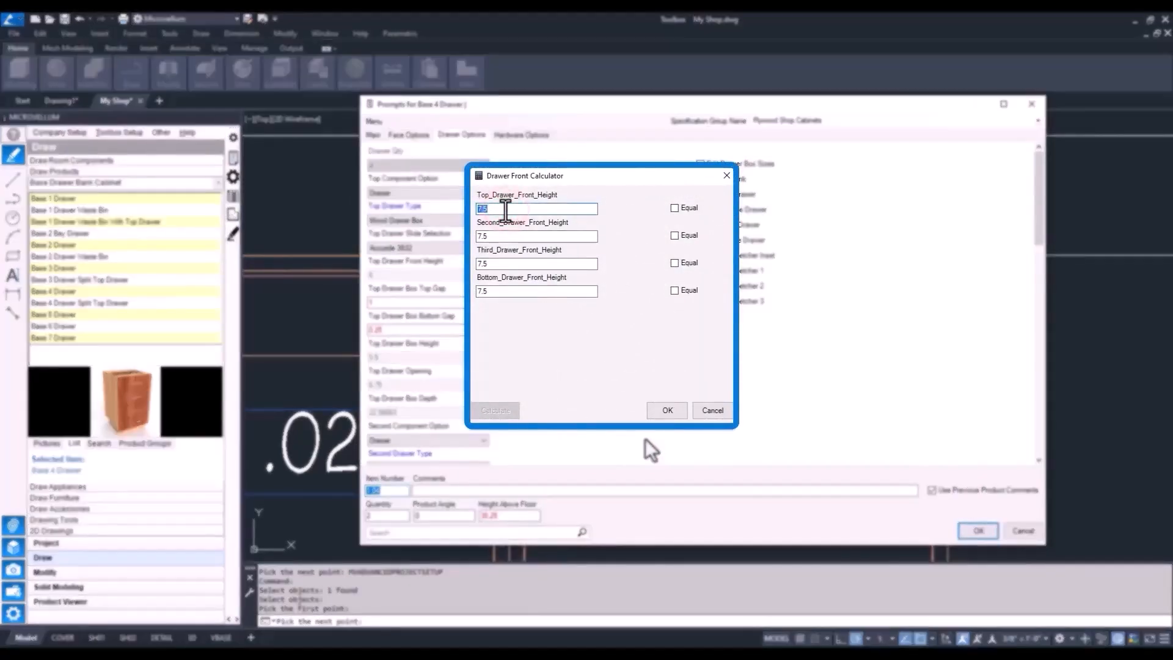
Set the top and second drawer front heights to 6 and calculate the third and bottom fronts as equal.
text(6)
double_click(498, 236)
text(6)
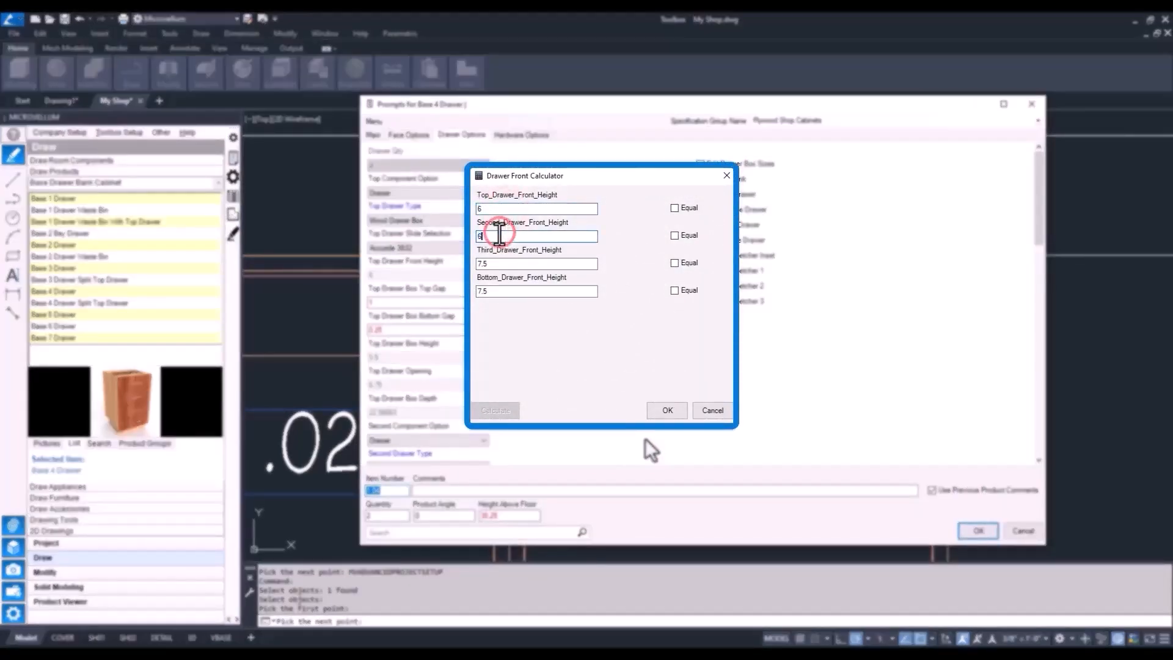
click(675, 263)
click(674, 291)
click(495, 410)
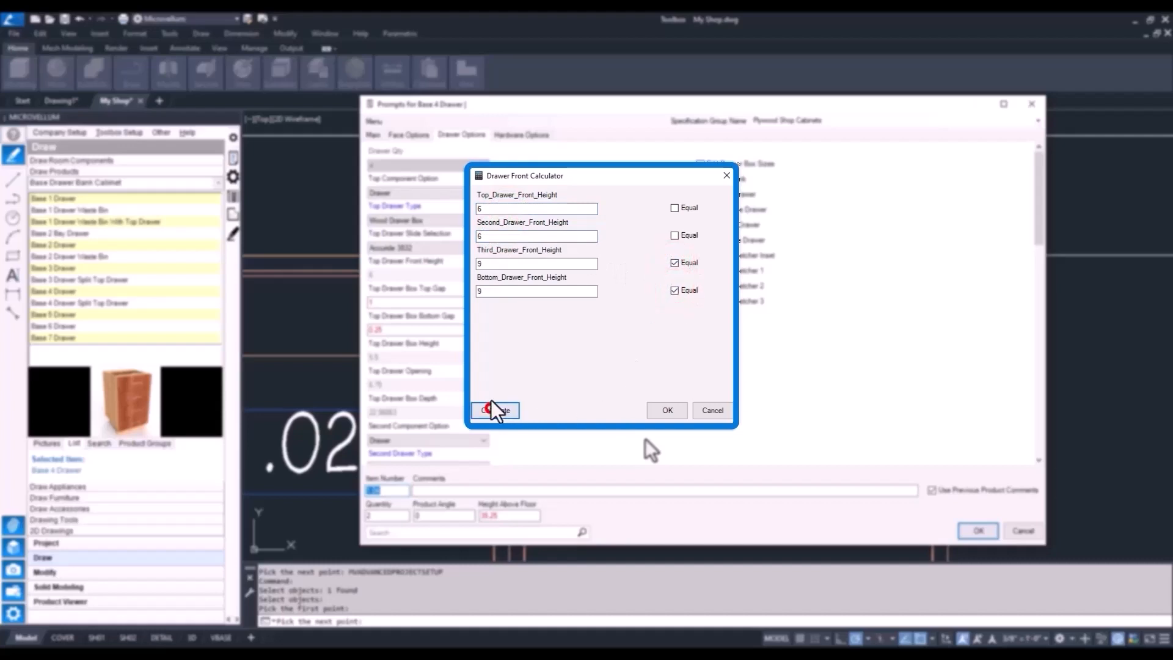
Try second and third drawer front heights of 10 with the top and bottom fronts calculated as equal, and cancel the calculator.
double_click(492, 237)
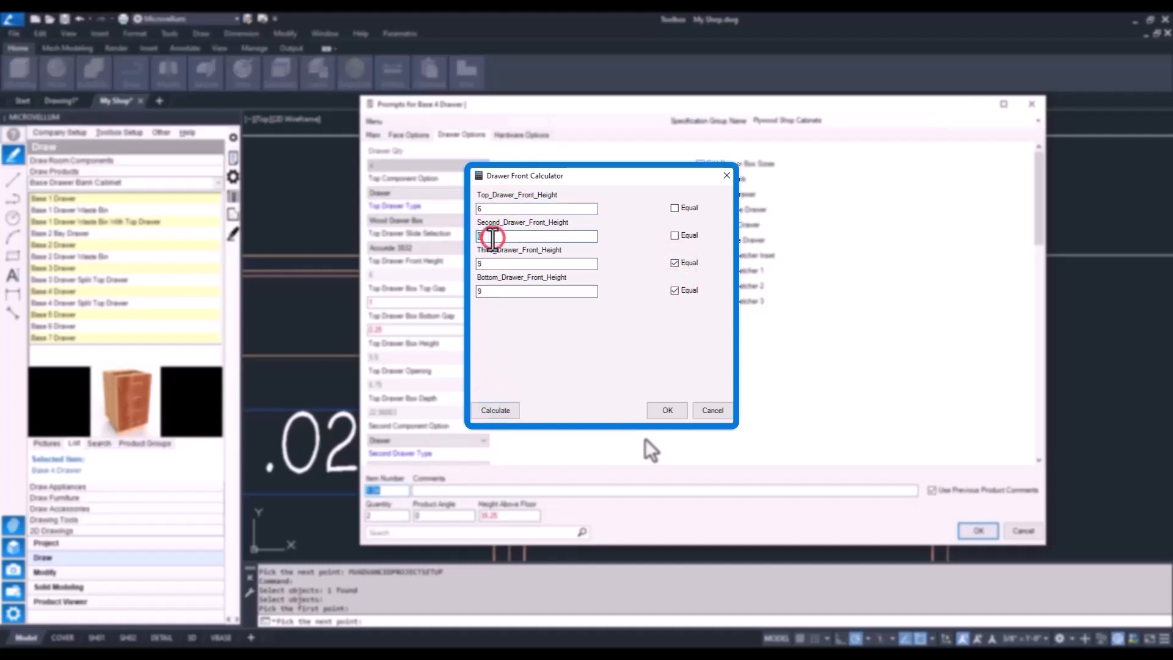
text(10)
double_click(492, 264)
text(10)
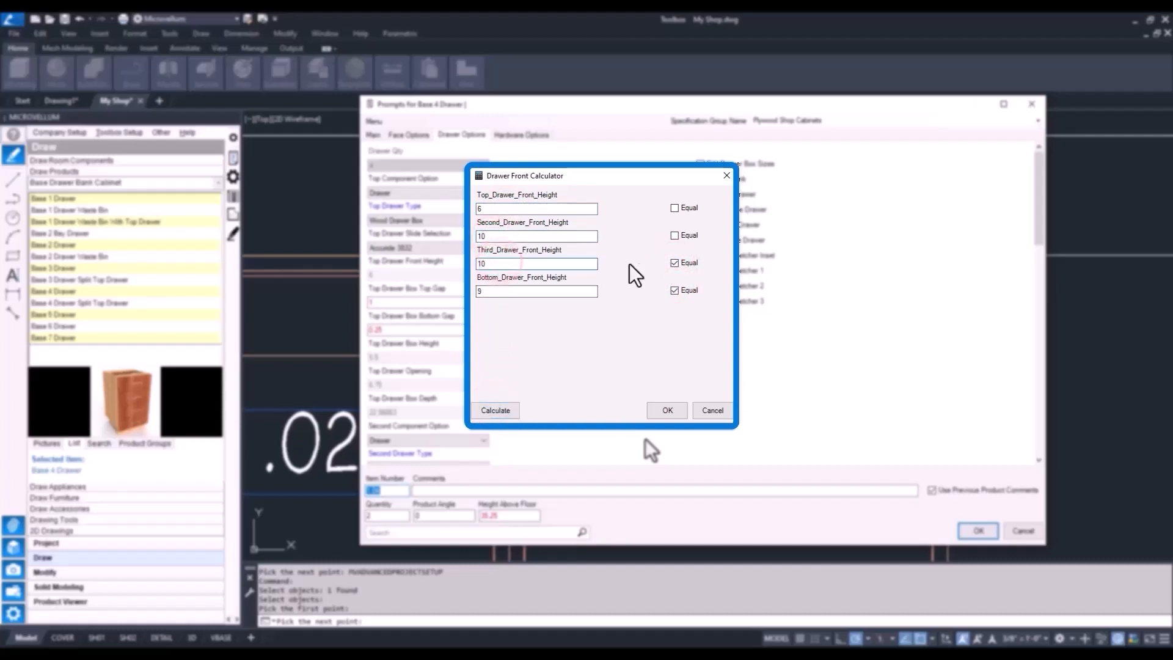
click(675, 263)
click(674, 207)
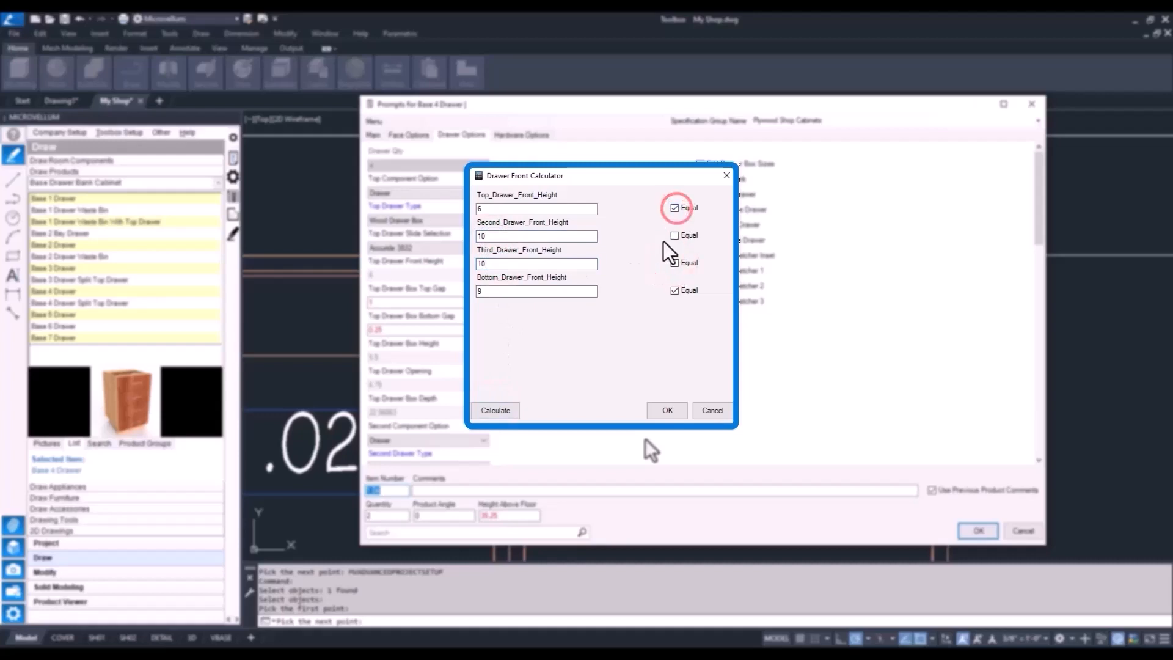
click(484, 411)
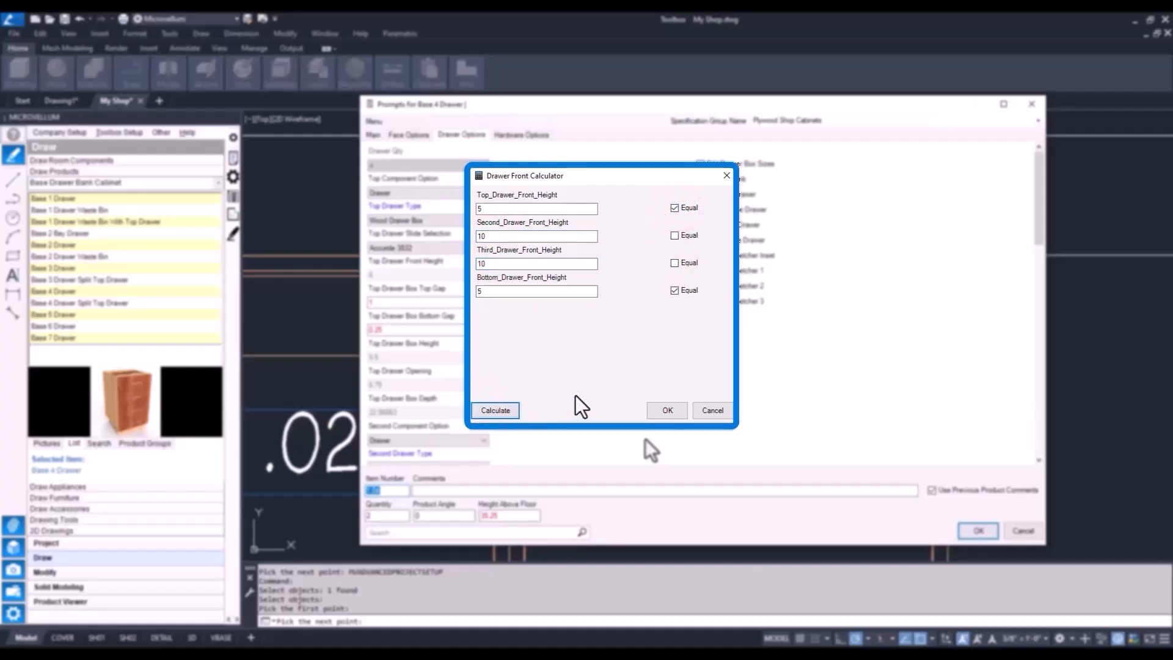
click(710, 410)
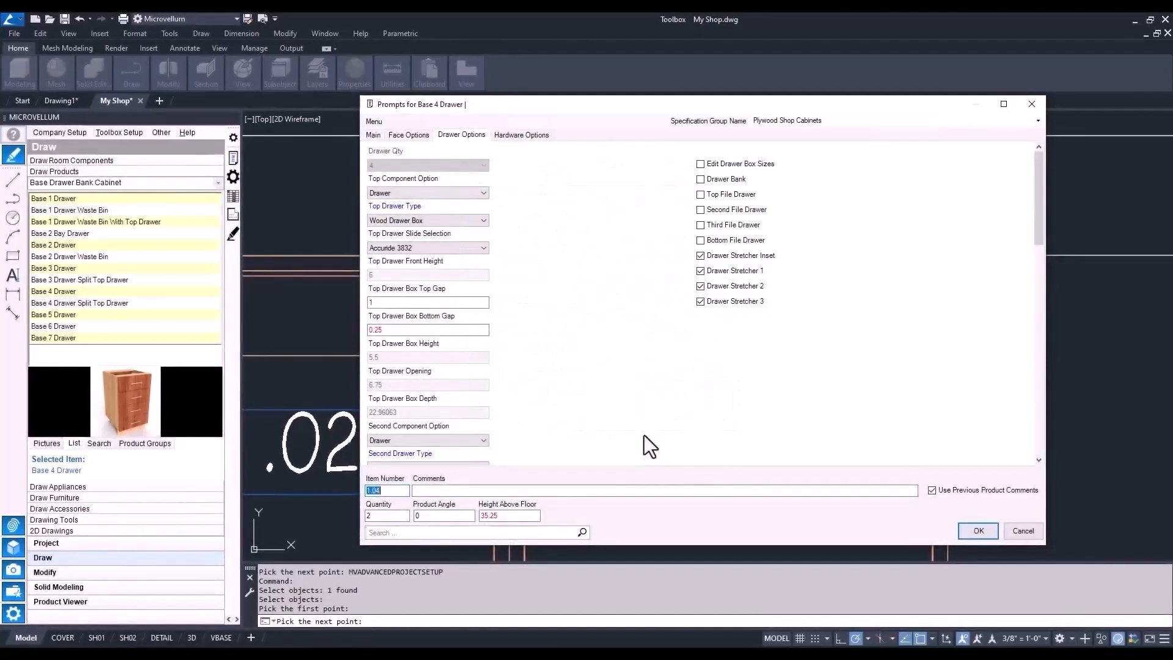
Review the drawer settings, turn Edit Drawer Box Sizes on and back off, and accept the Base 4 Drawer prompts.
scroll(522, 332, down, 2)
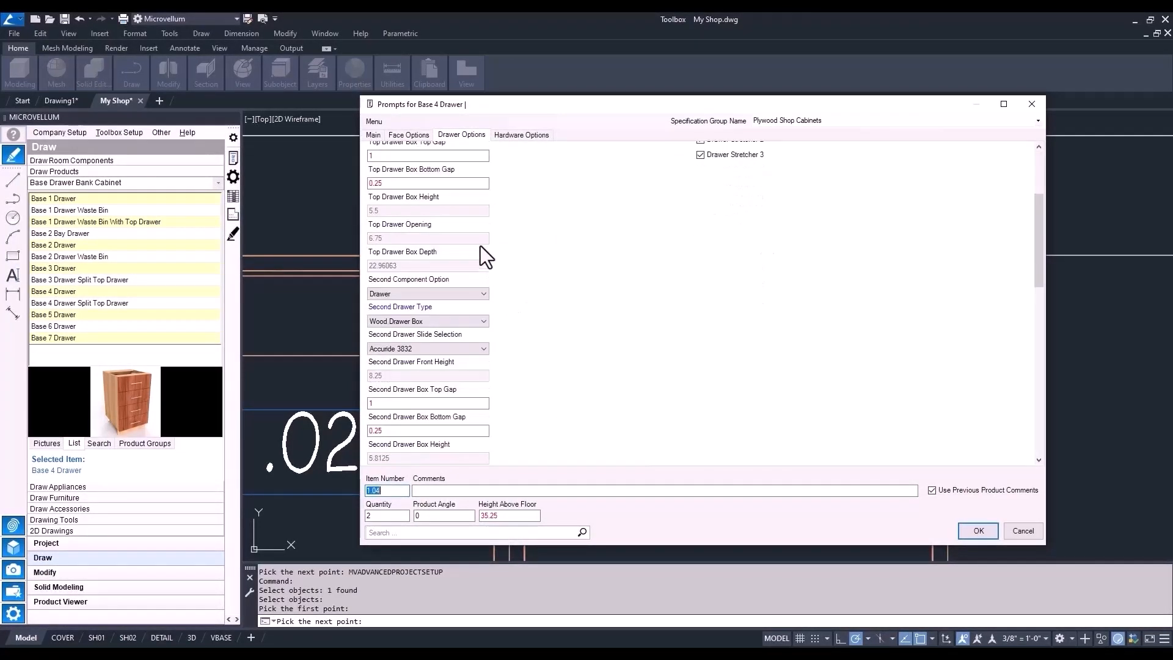
scroll(538, 320, down, 4)
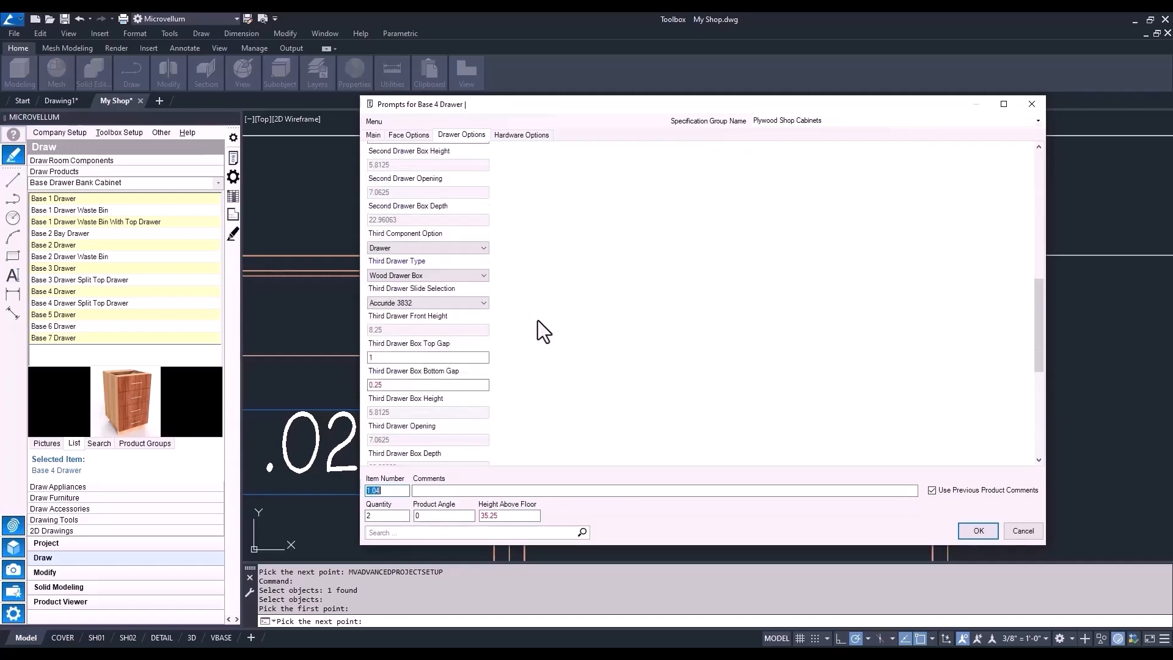
scroll(642, 374, up, 6)
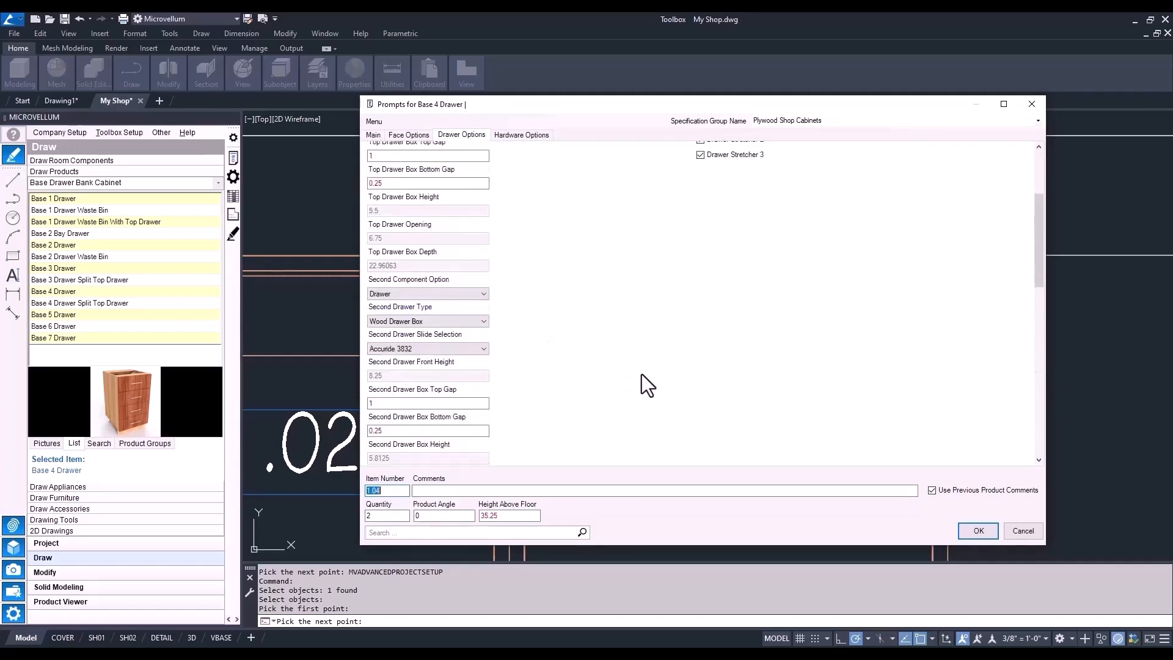
click(701, 163)
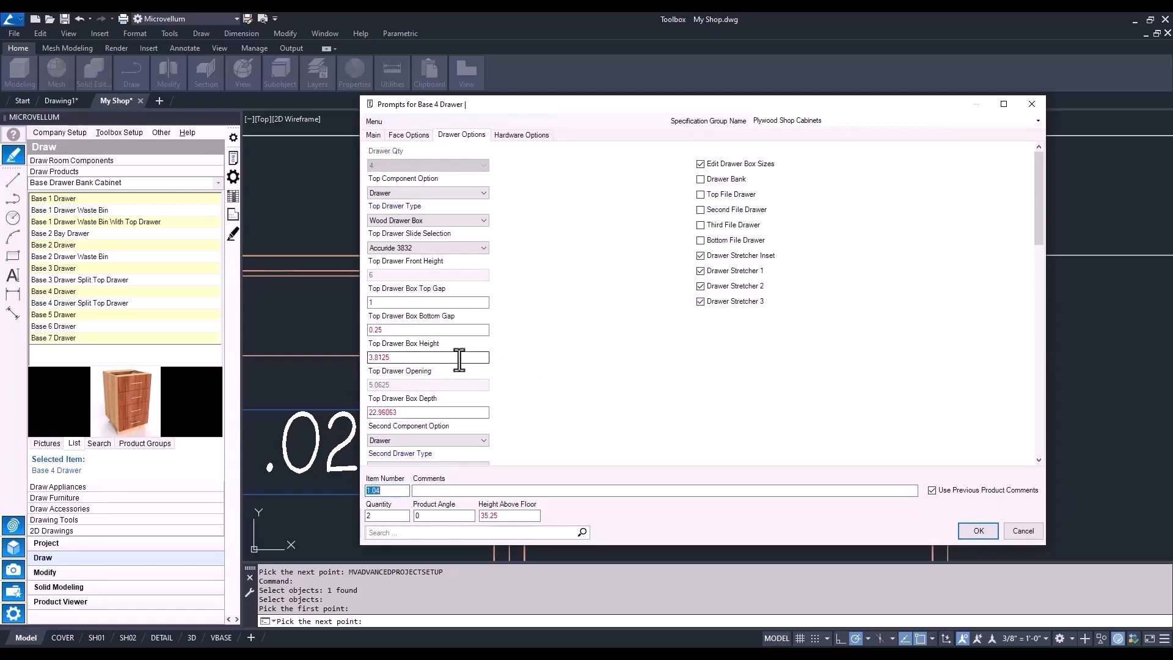
click(701, 163)
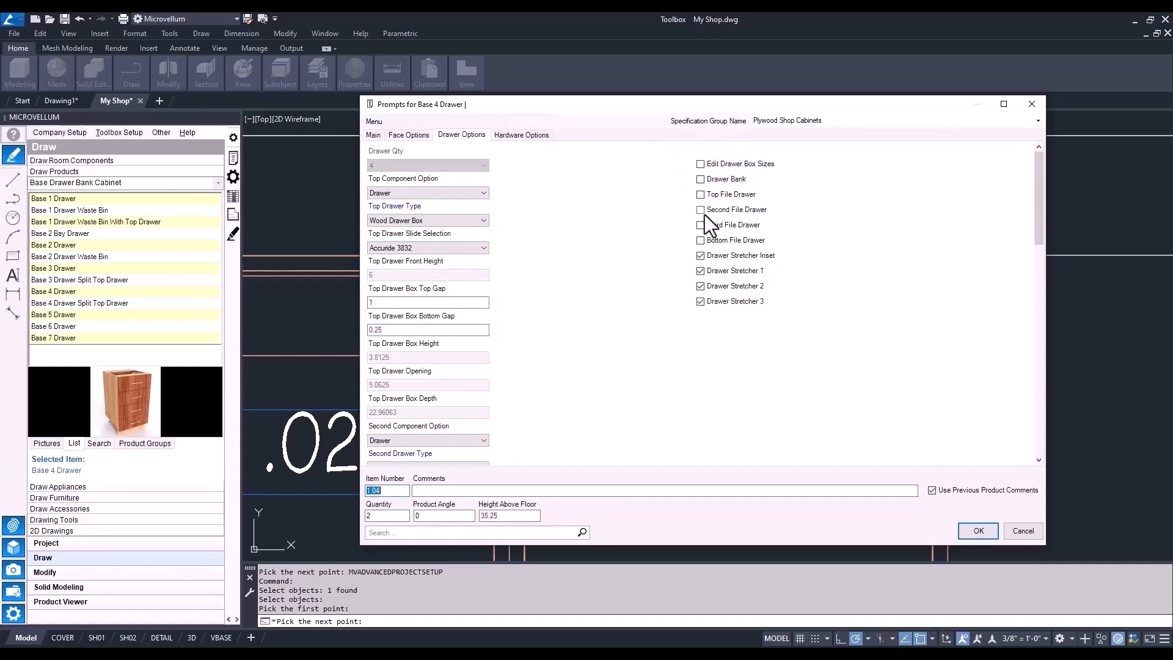
click(979, 531)
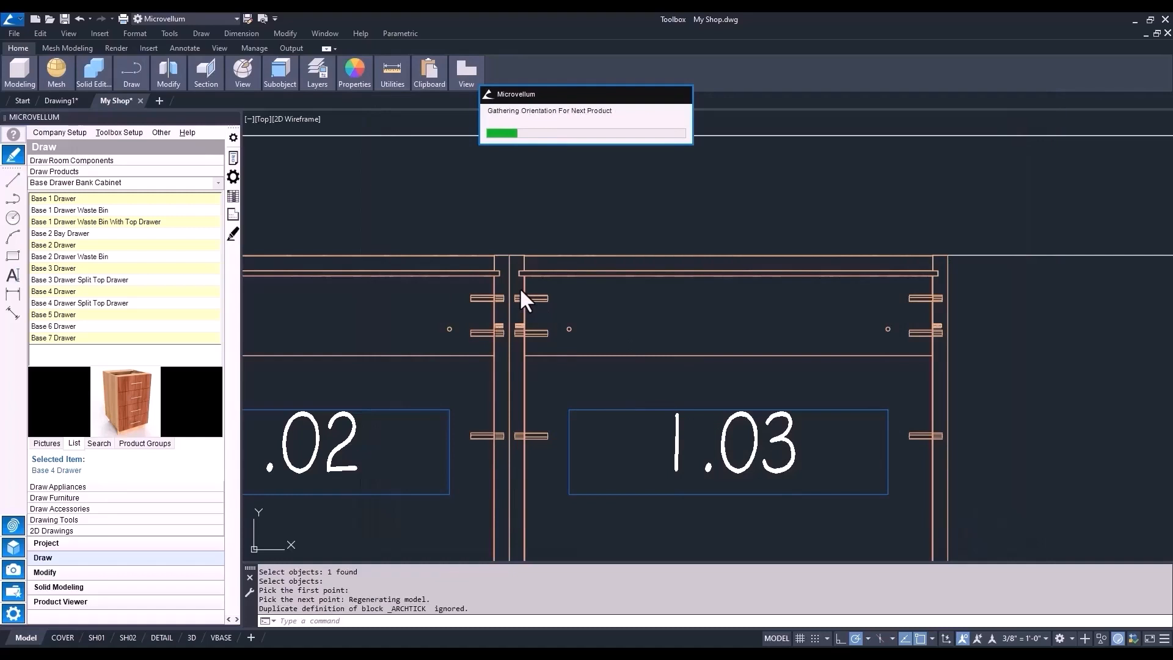
Show the room in SW Isometric view with the Conceptual visual style and examine the grain direction on the doors and drawer fronts.
scroll(544, 313, down, 6)
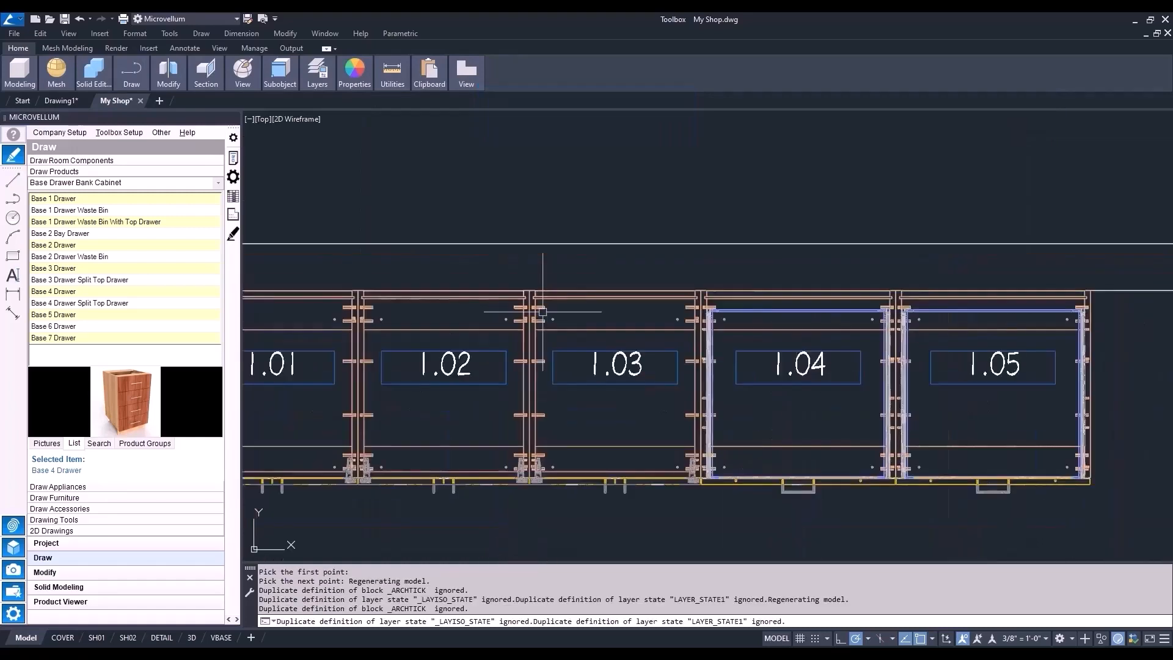
middle_drag(674, 419, 634, 321)
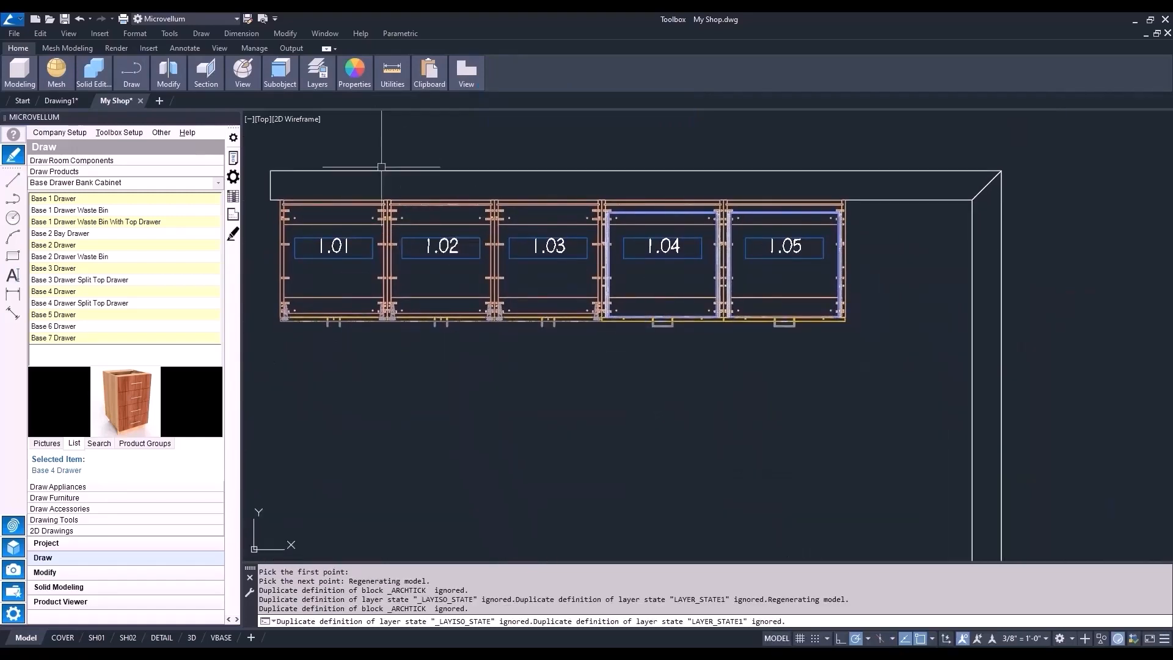
click(259, 120)
click(270, 229)
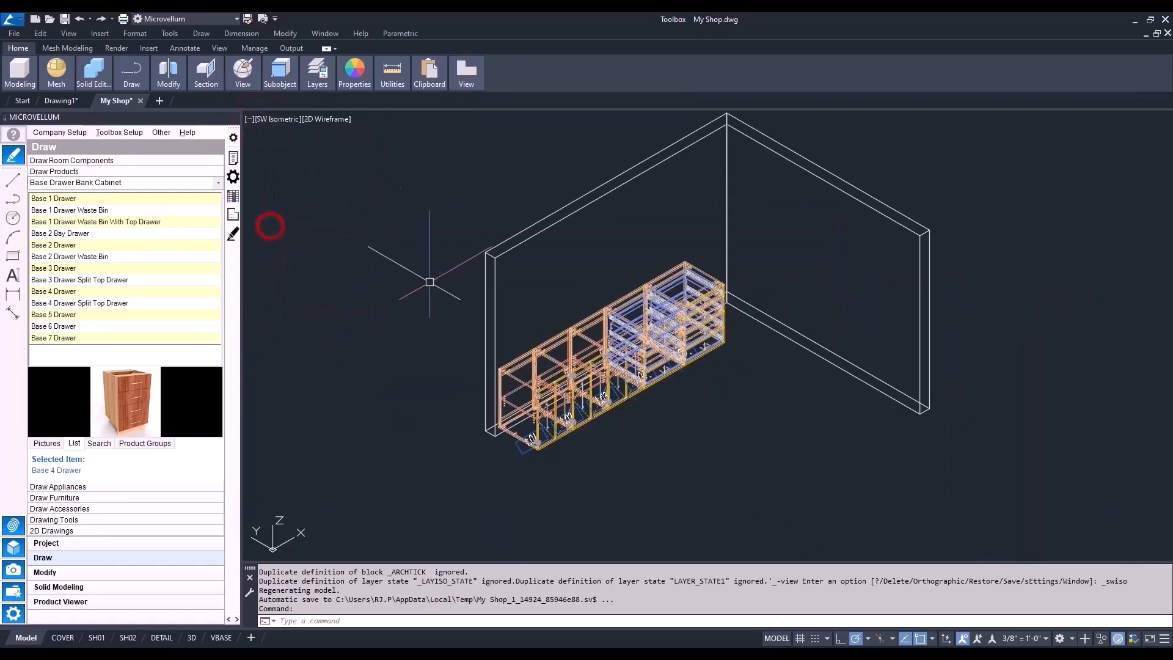
click(330, 120)
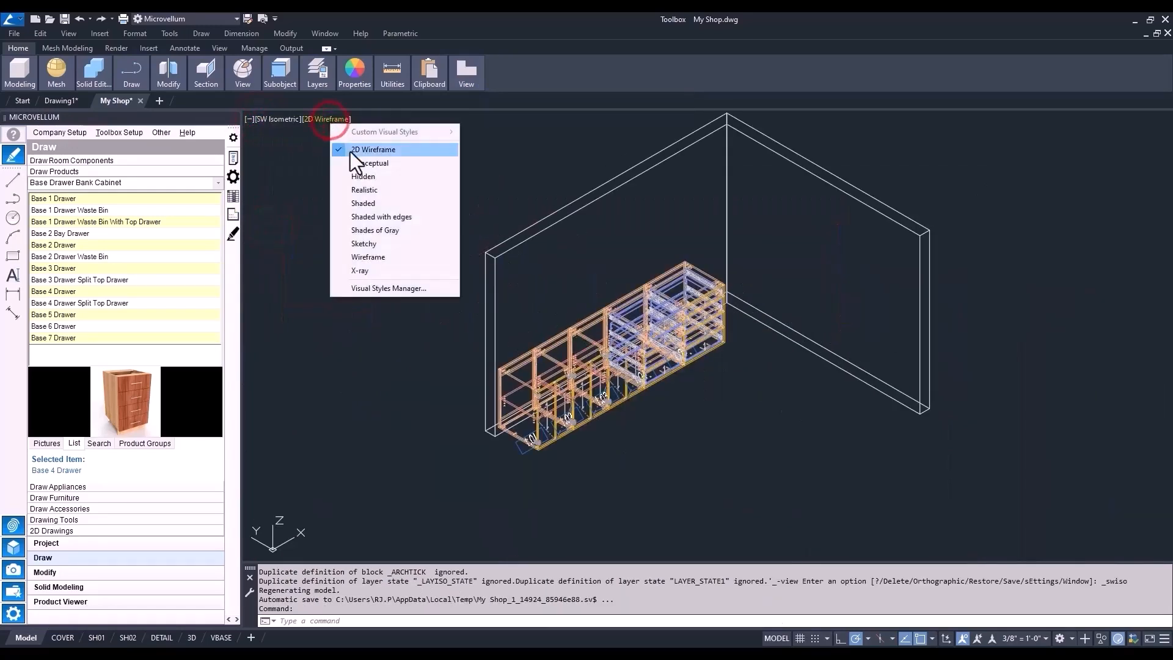
click(354, 162)
scroll(712, 406, up, 3)
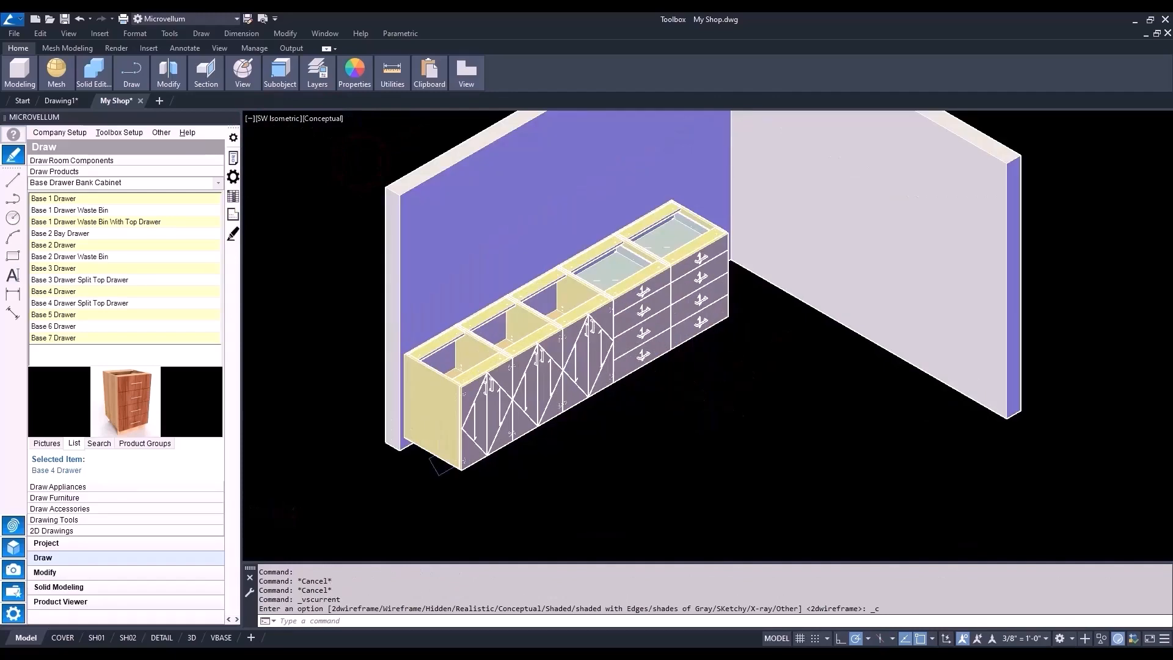
scroll(487, 392, up, 2)
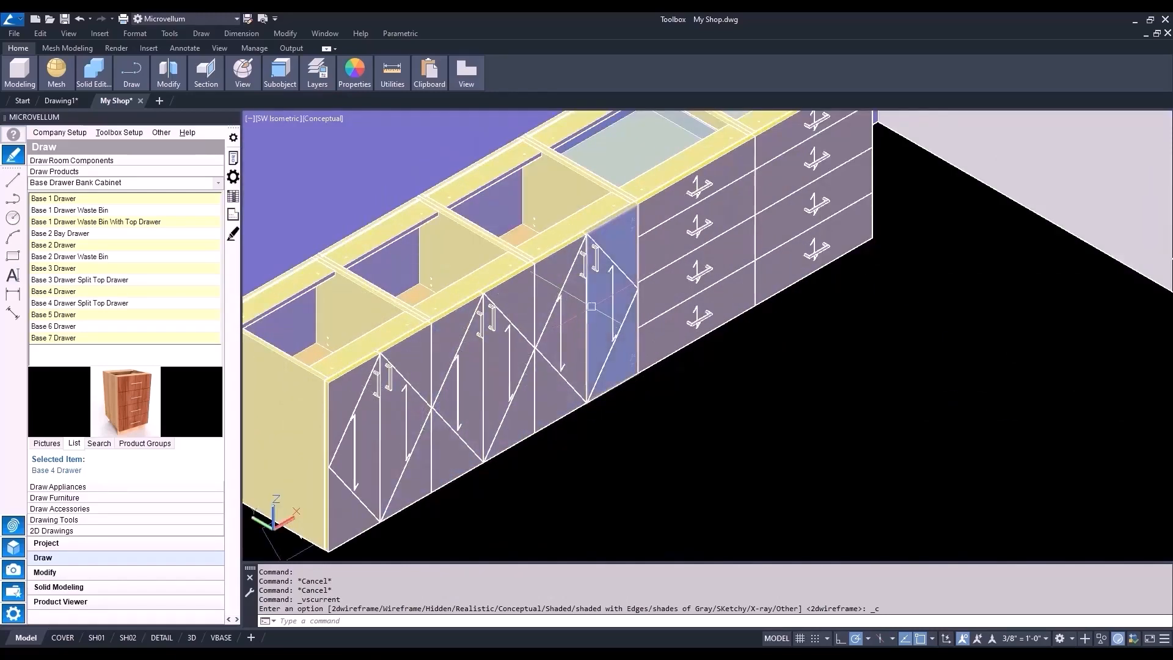
scroll(666, 260, down, 2)
scroll(740, 209, up, 2)
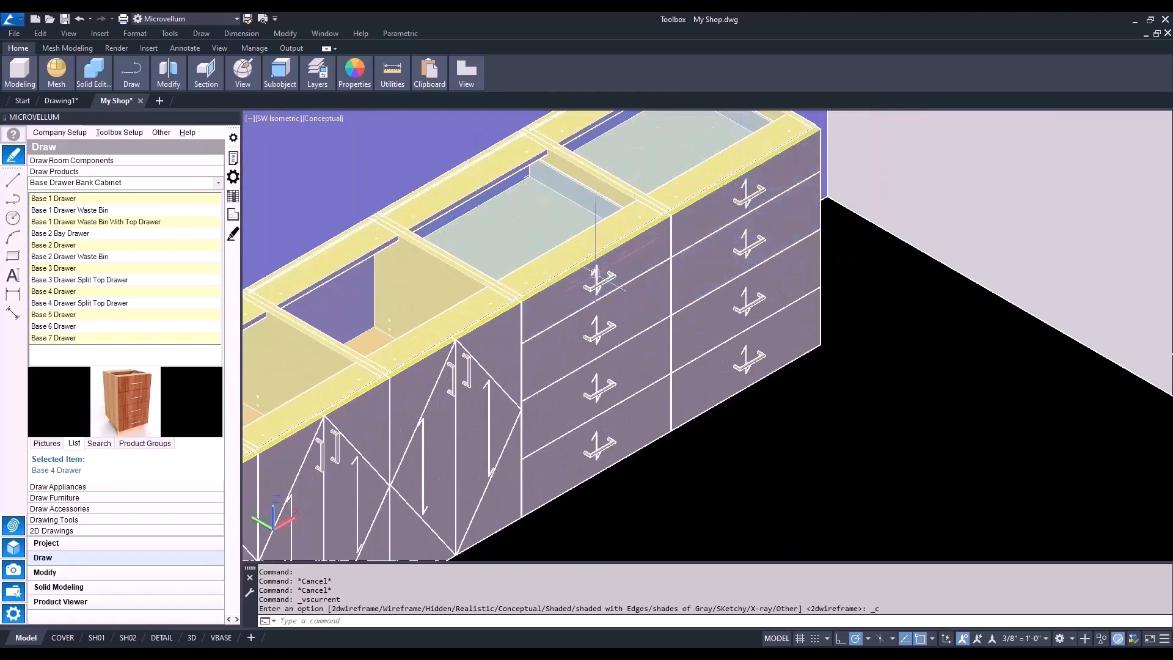
scroll(601, 252, down, 2)
middle_drag(618, 408, 661, 350)
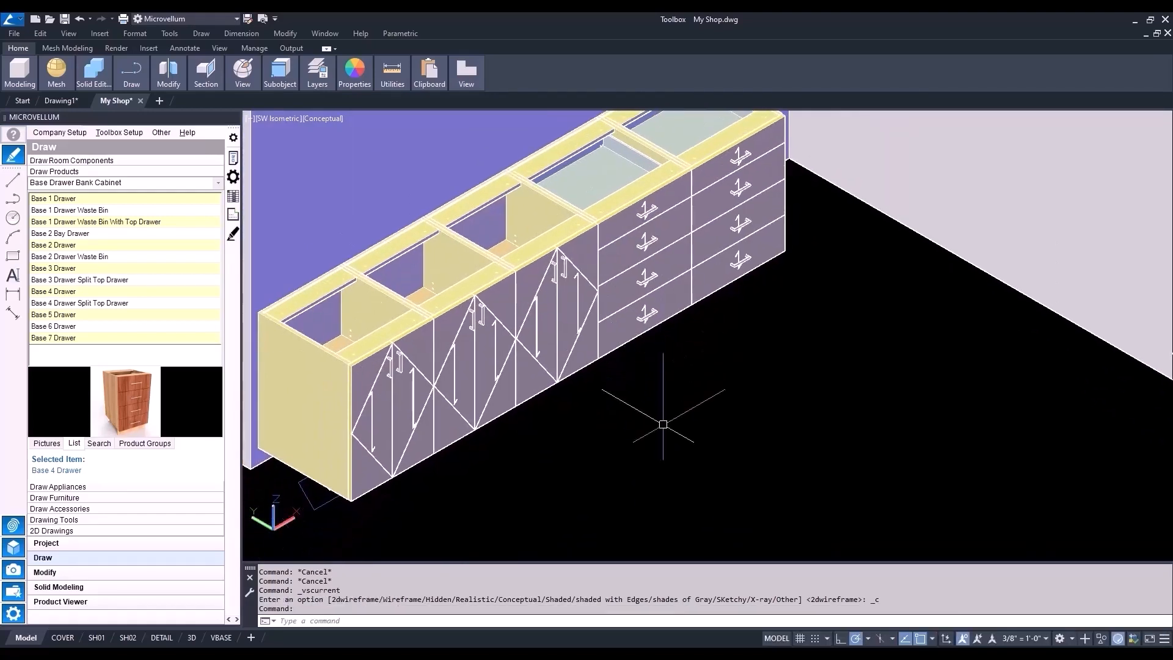
Set the project's Drawer Front Grain Direction to Width in the Project Wizard's material options and save the changes.
click(82, 543)
click(103, 303)
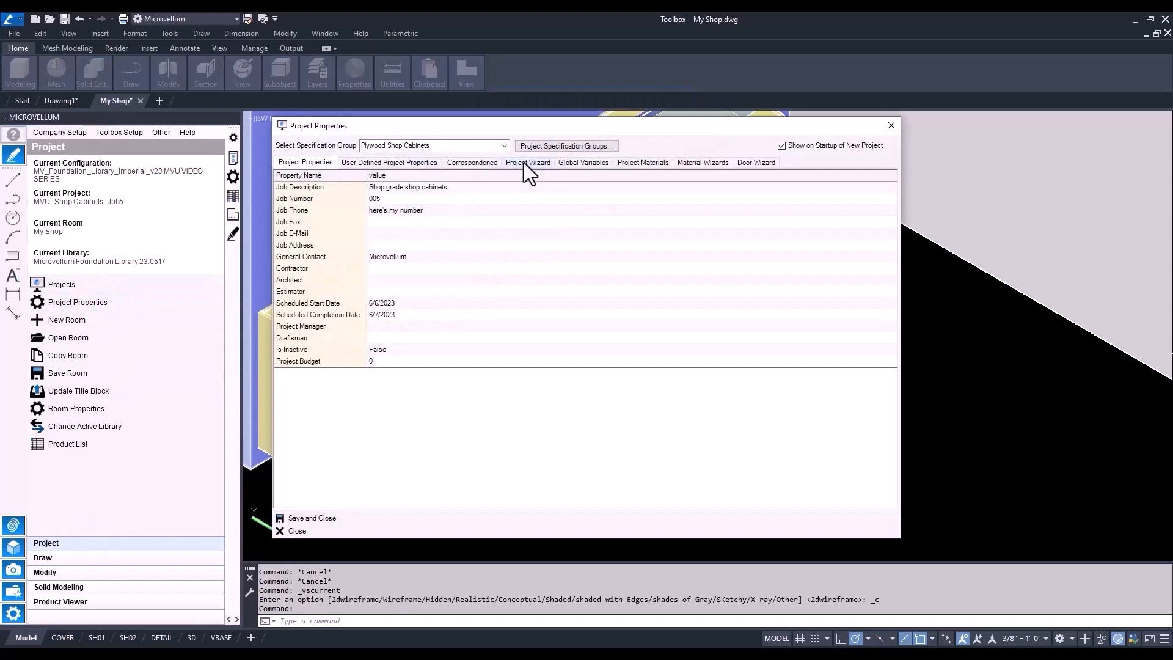
click(526, 164)
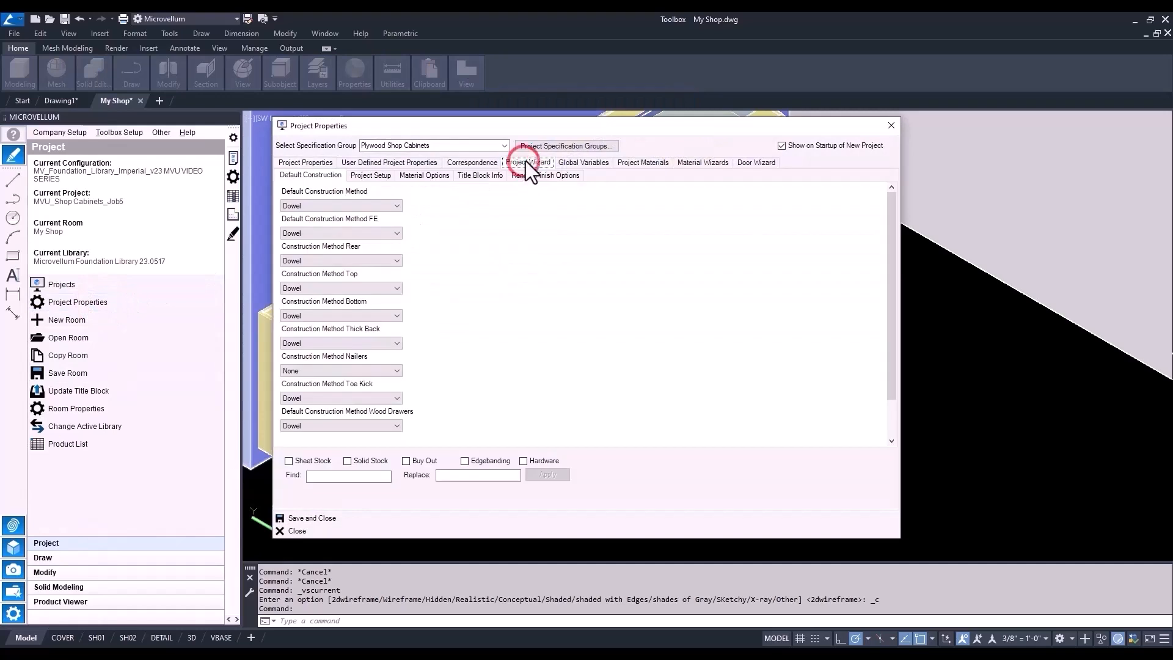
click(406, 176)
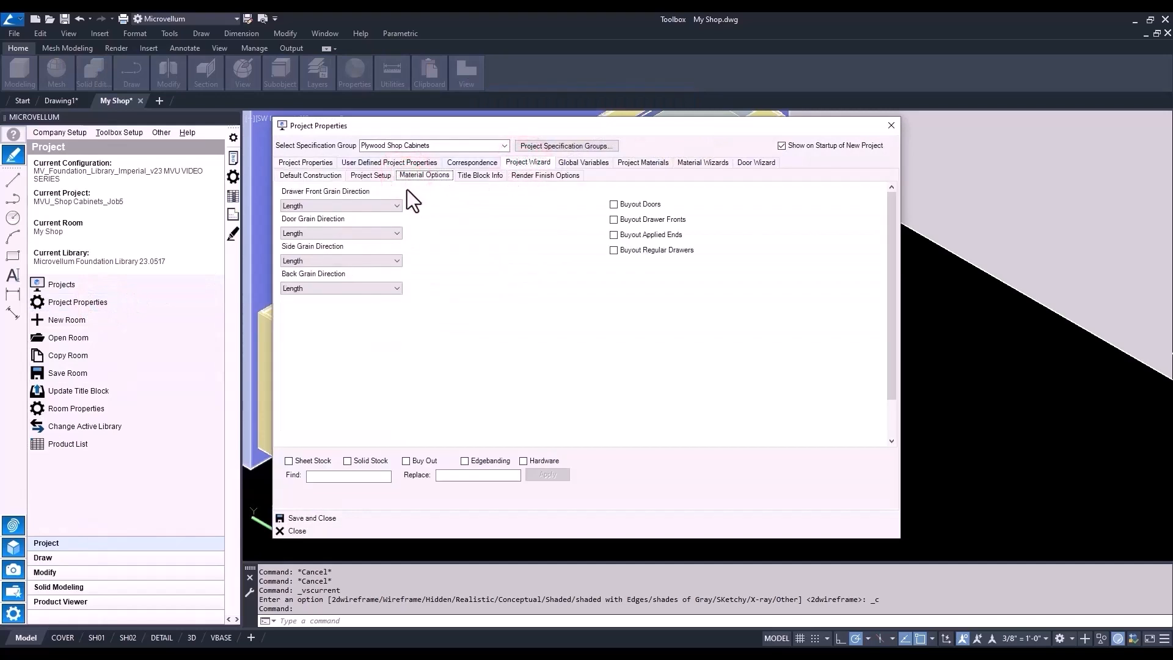
click(397, 205)
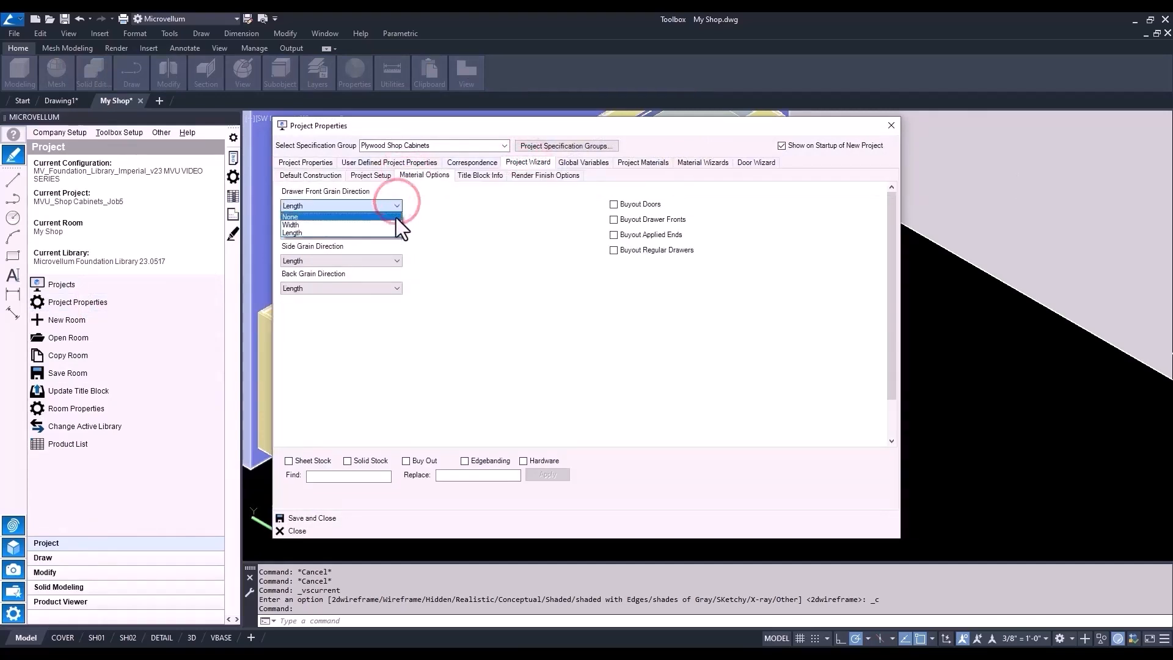
click(394, 222)
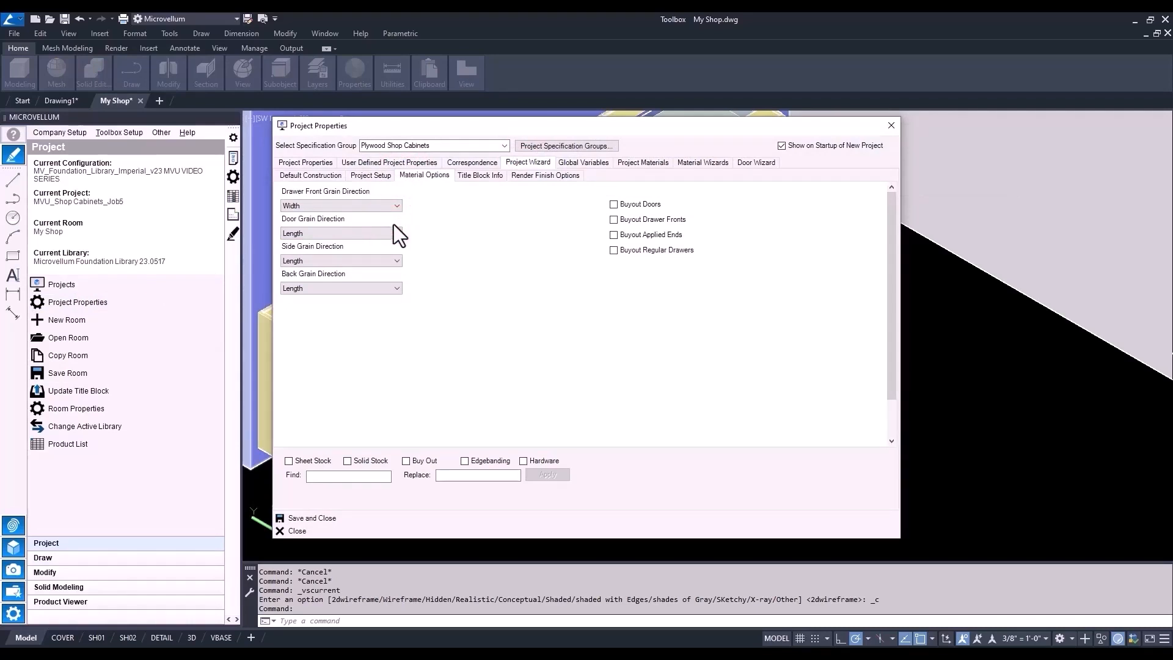
click(311, 517)
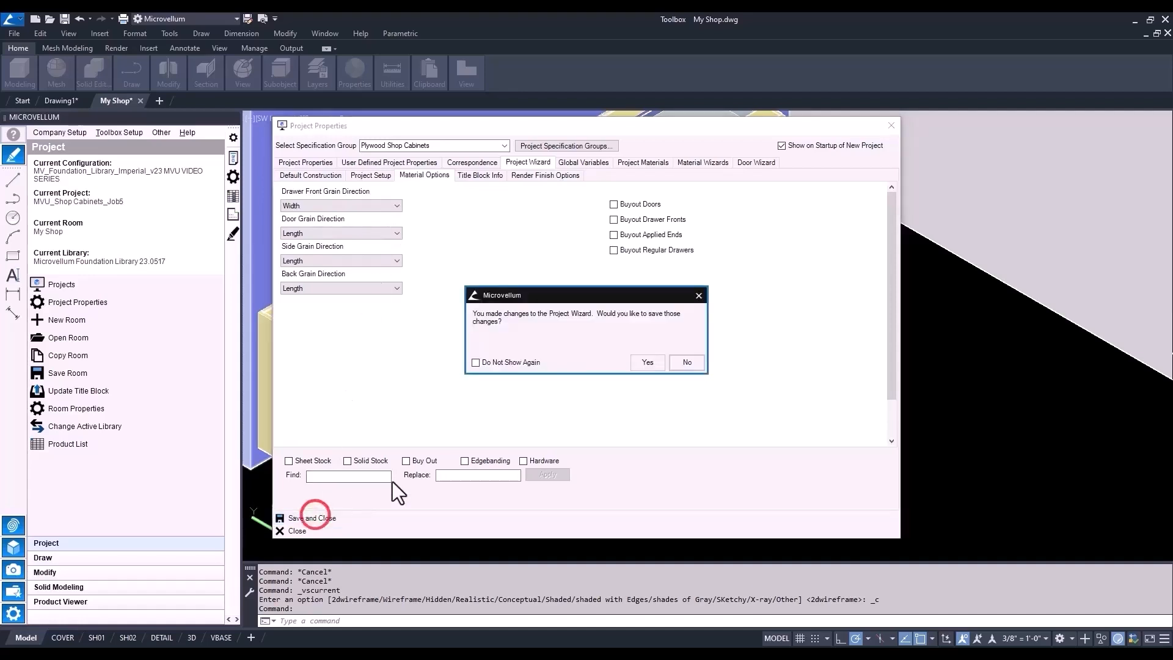
click(639, 363)
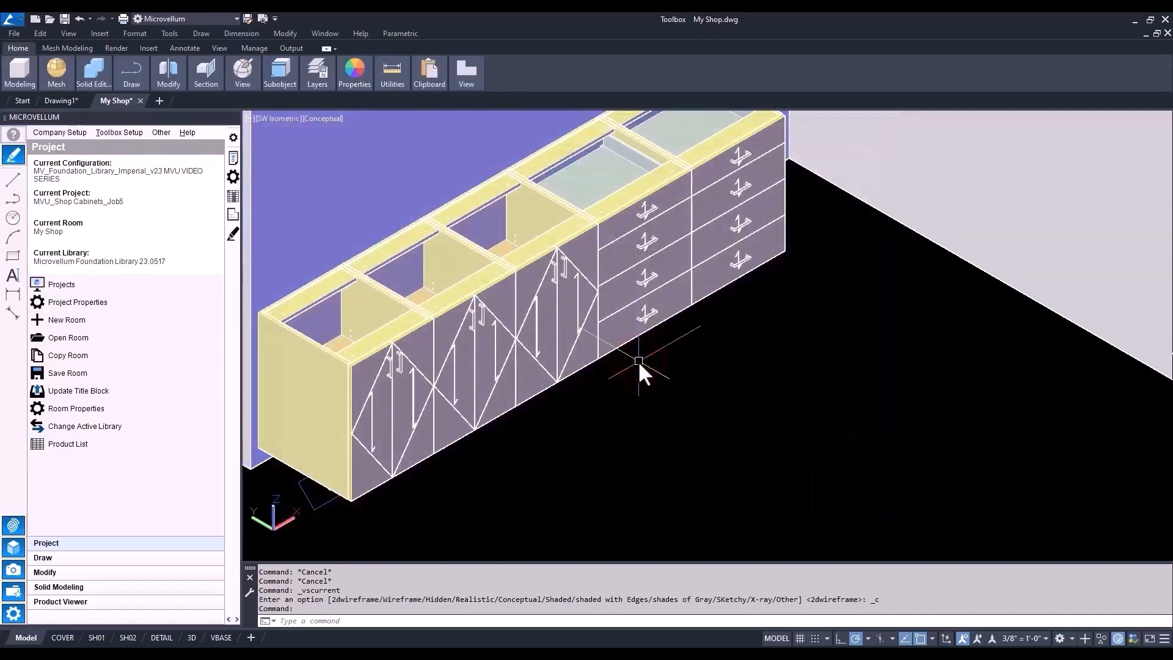
Redraw the two four-drawer base cabinets with the 3D Drawings (Full Machining) style.
click(236, 239)
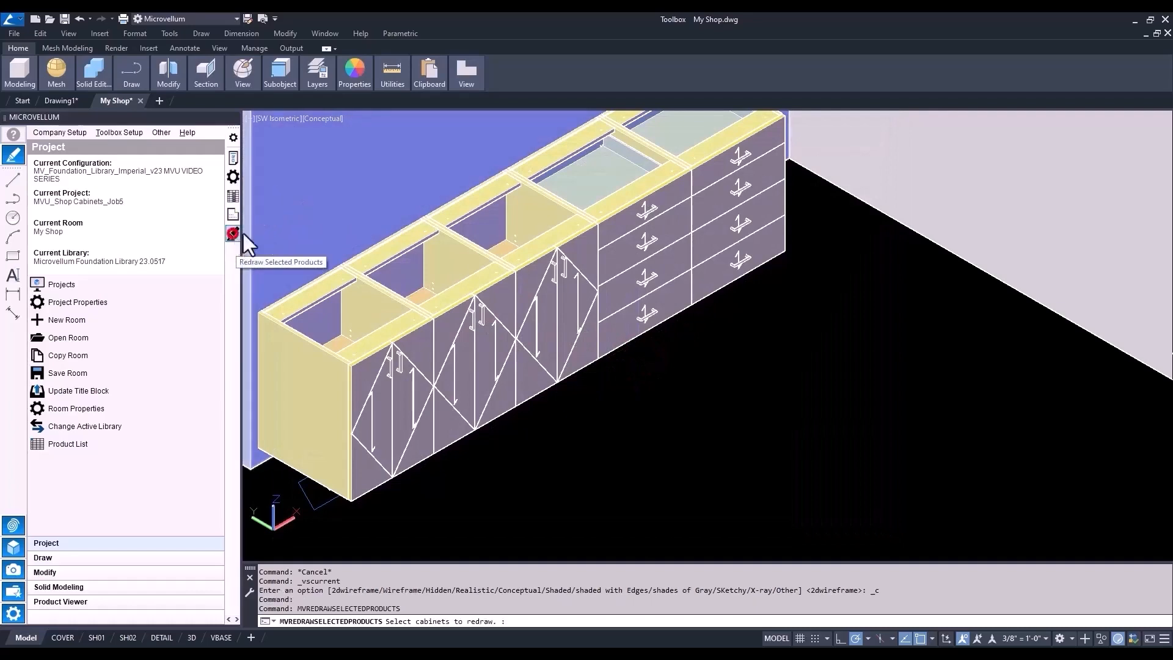
click(620, 222)
click(717, 181)
right_click(802, 299)
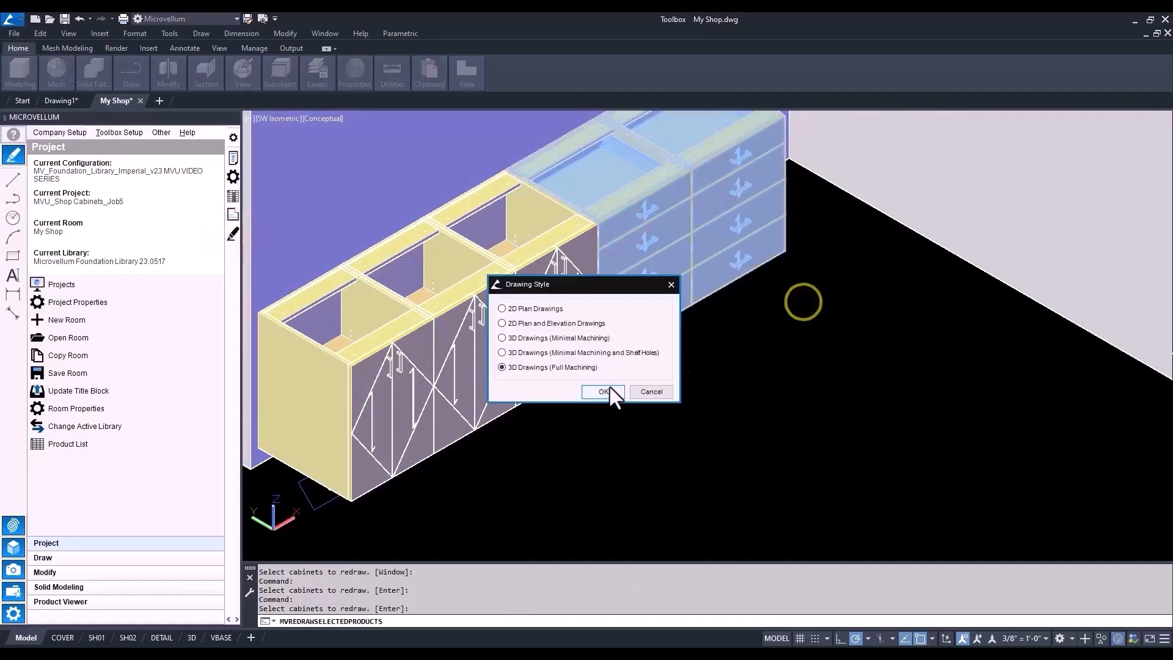
click(604, 390)
click(677, 366)
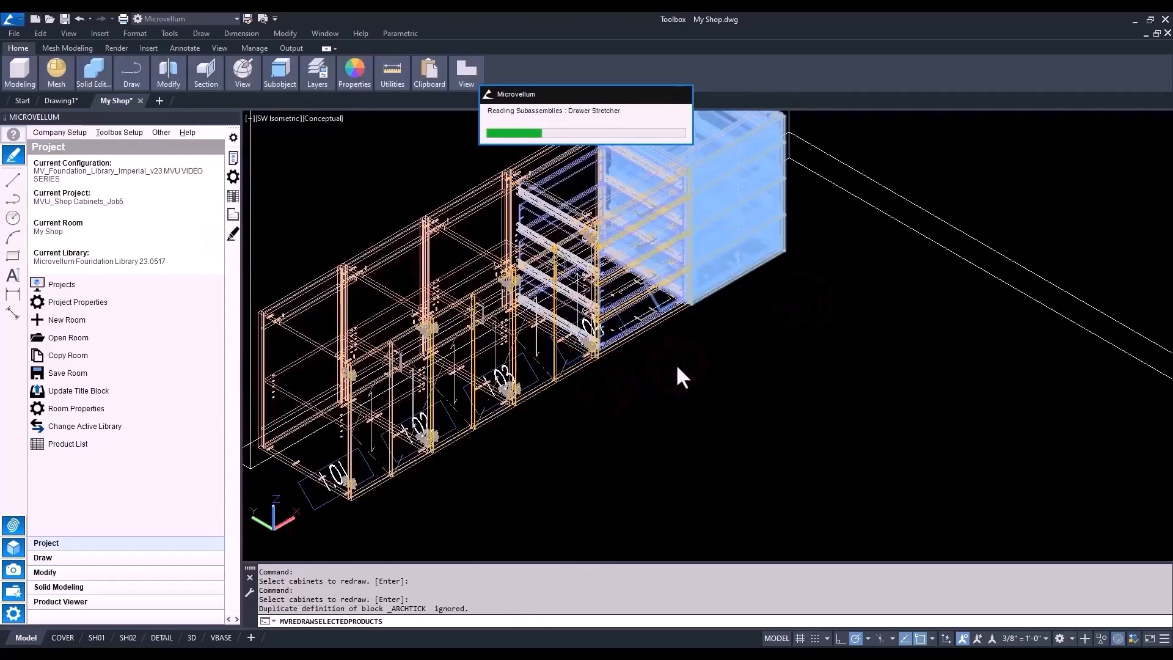
scroll(676, 363, up, 5)
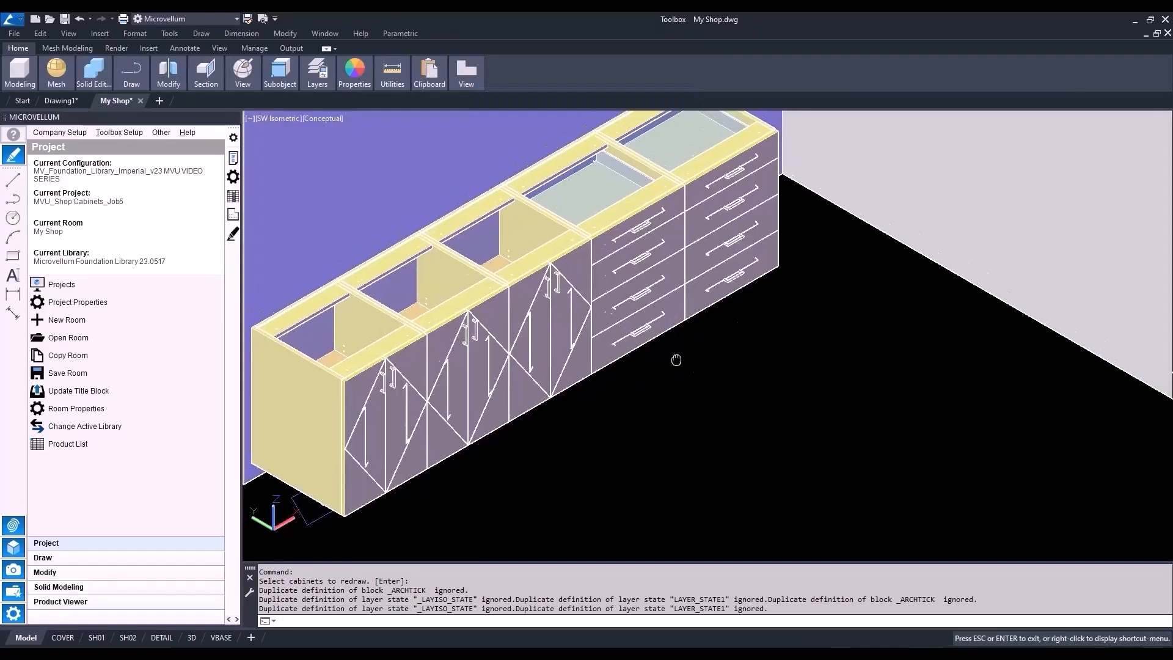
scroll(723, 290, down, 1)
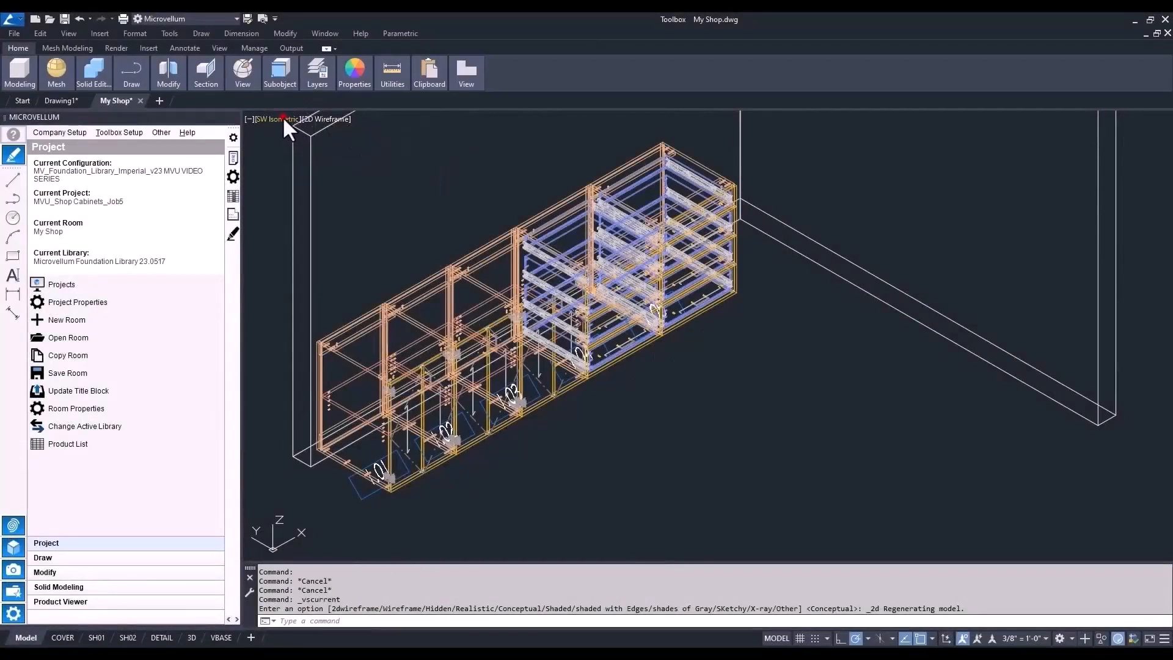
Return the drawing to the Top view showing the cabinet run and both walls.
click(283, 118)
click(305, 150)
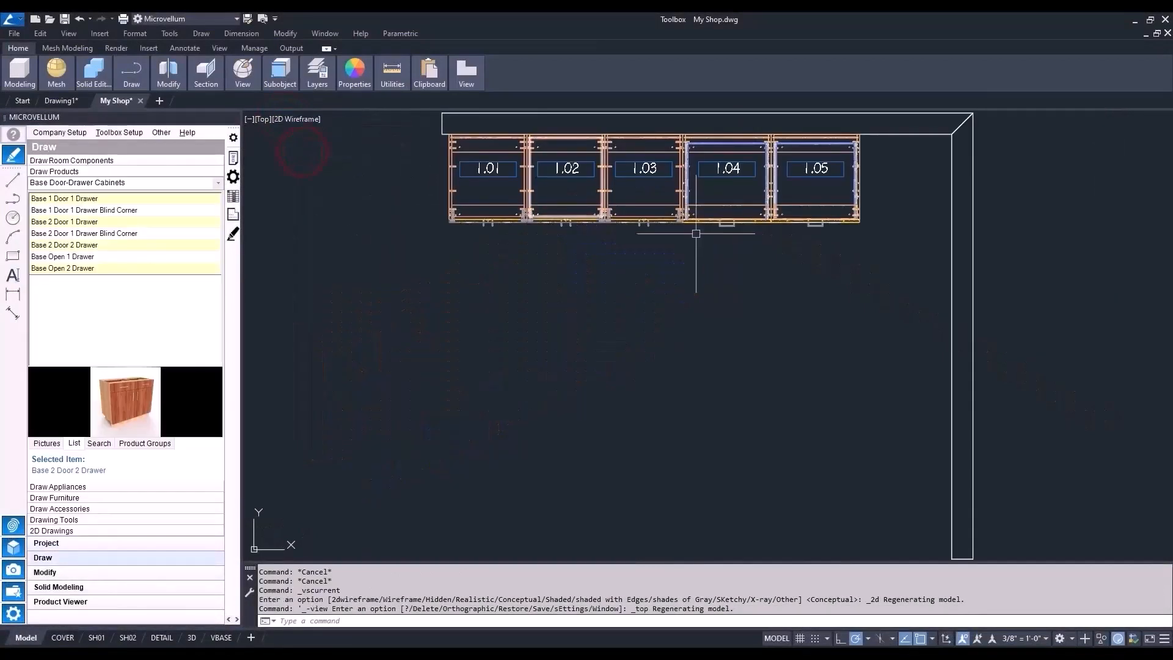
middle_drag(694, 238, 629, 267)
scroll(497, 373, down, 2)
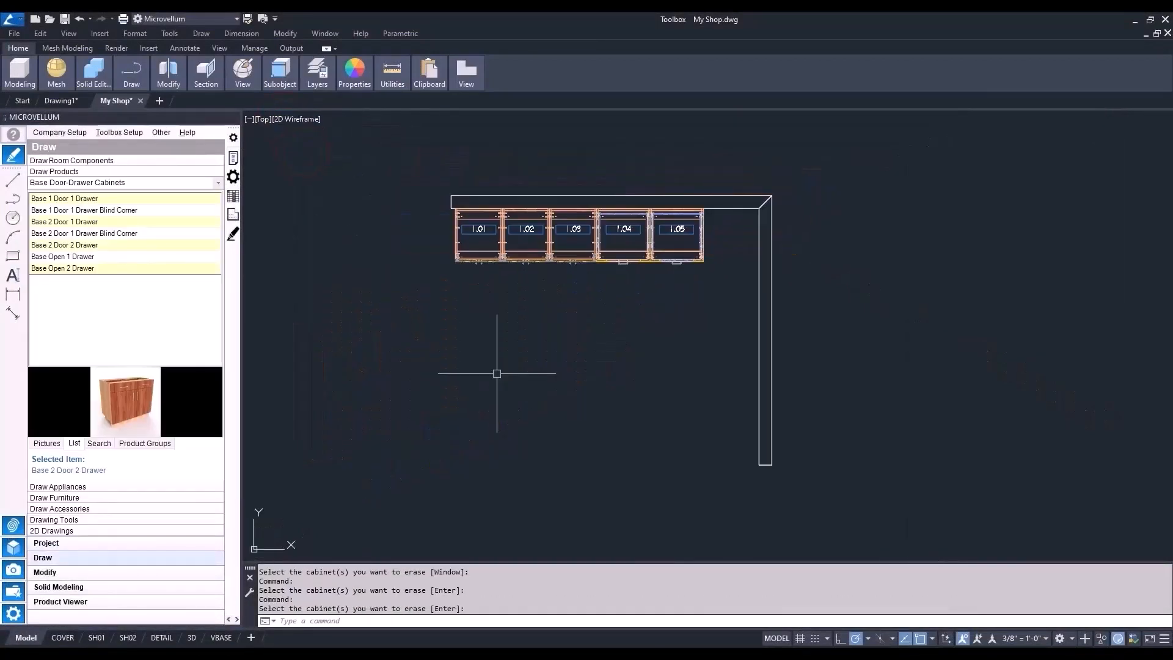
Place a Tall 1 Door cabinet from the Tall Cabinets category on the vertical wall, offset 1 from the wall's lower free end.
click(218, 183)
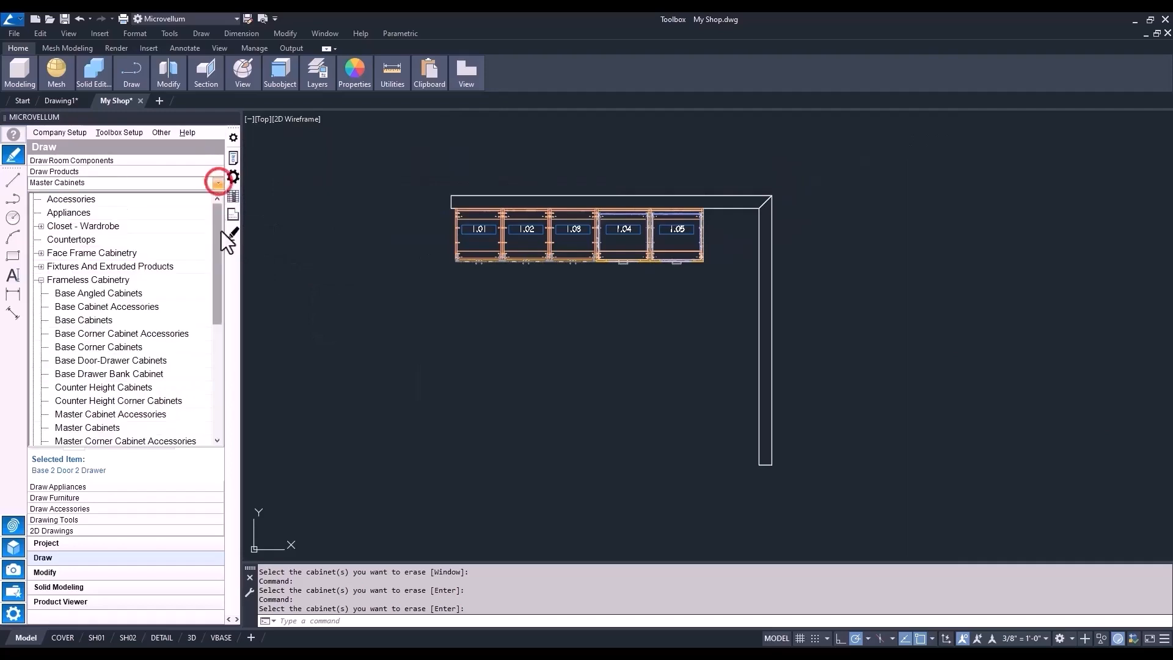
drag(218, 236, 215, 310)
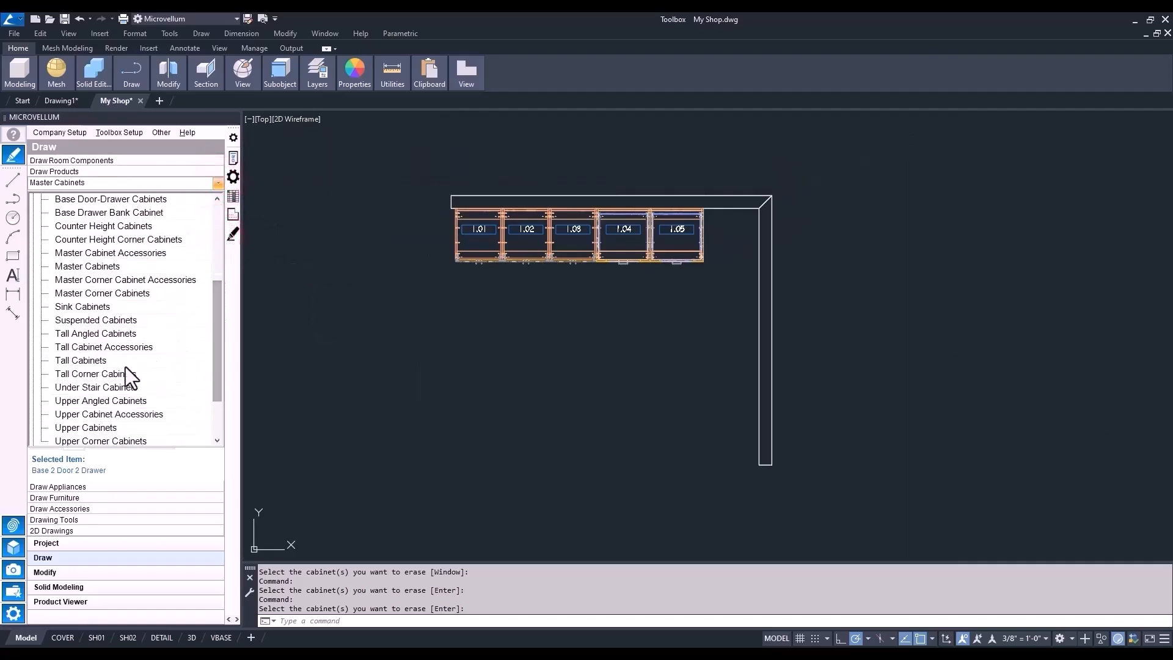
click(98, 372)
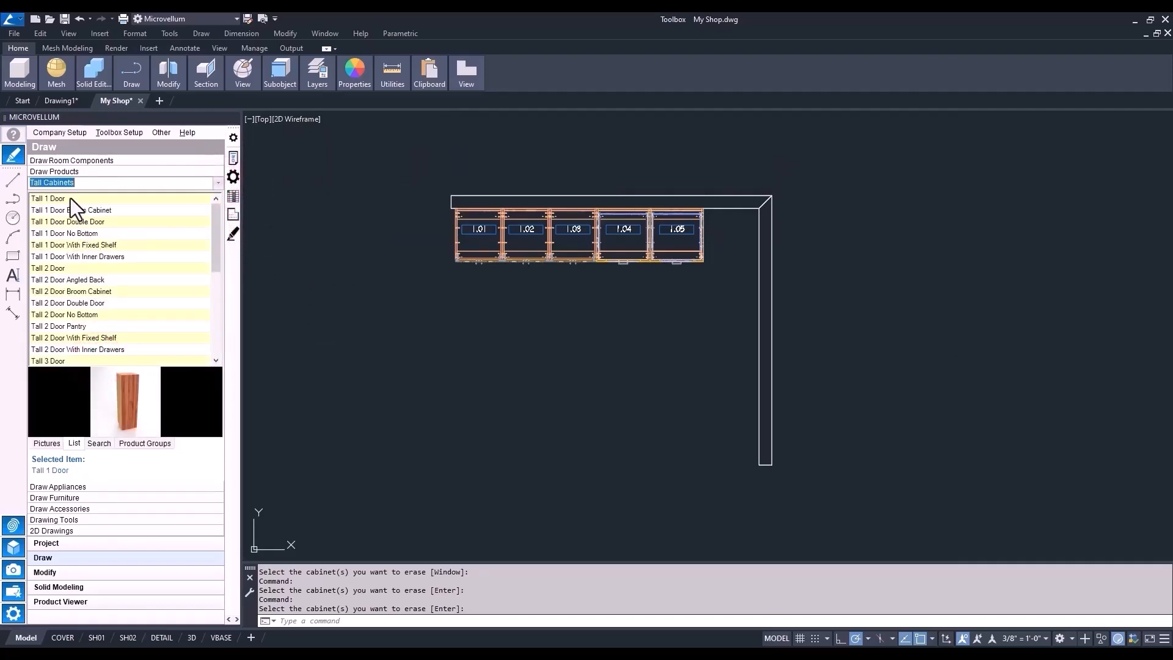
click(70, 198)
right_click(71, 198)
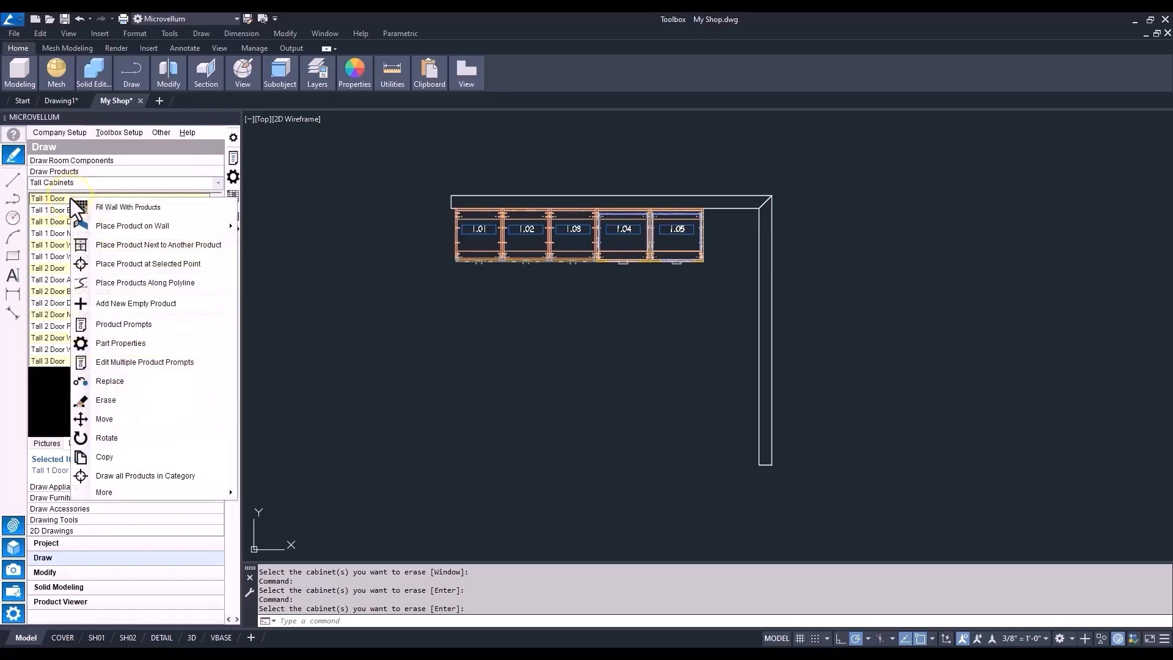
click(105, 227)
click(275, 268)
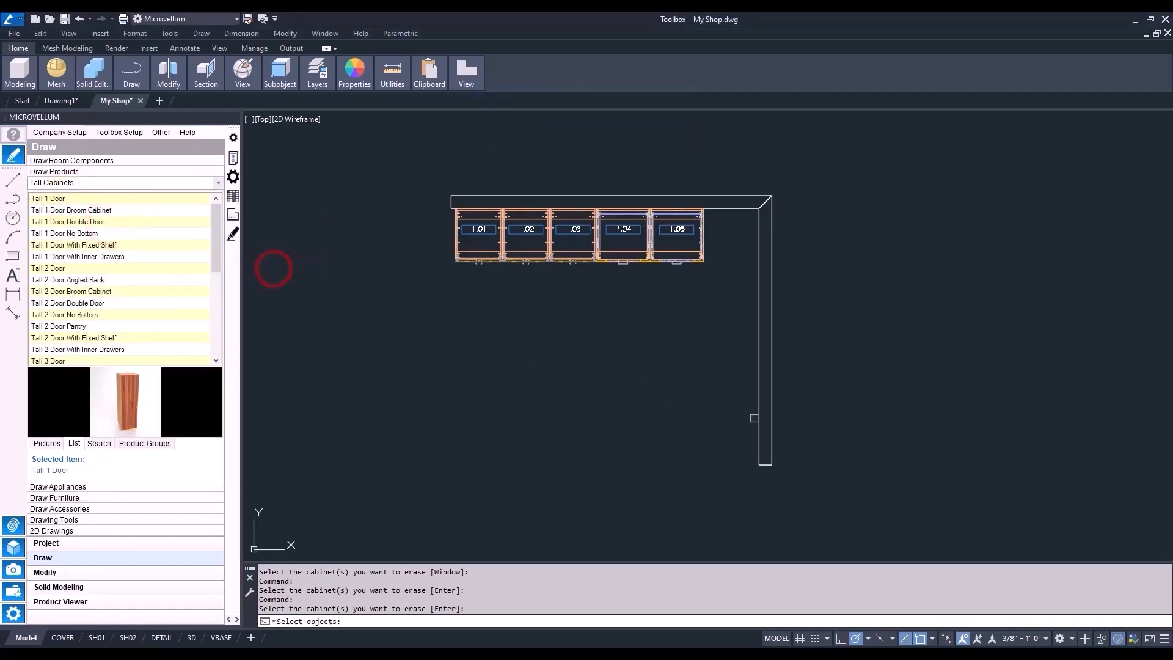
click(759, 428)
key(Return)
scroll(742, 434, up, 4)
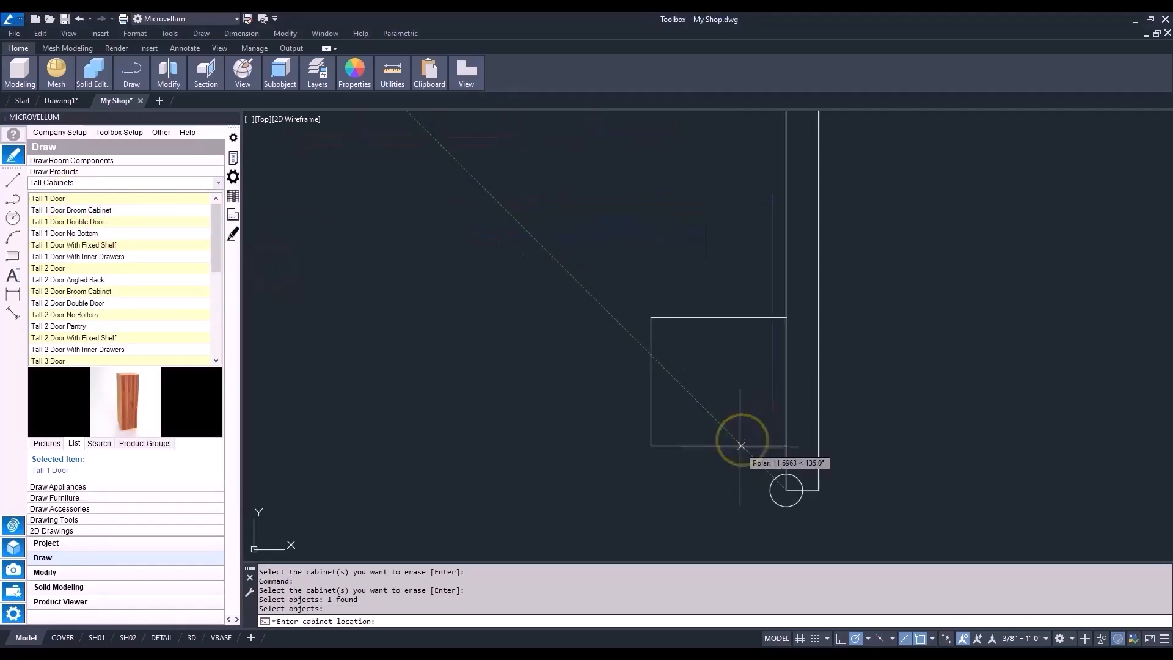
text(1)
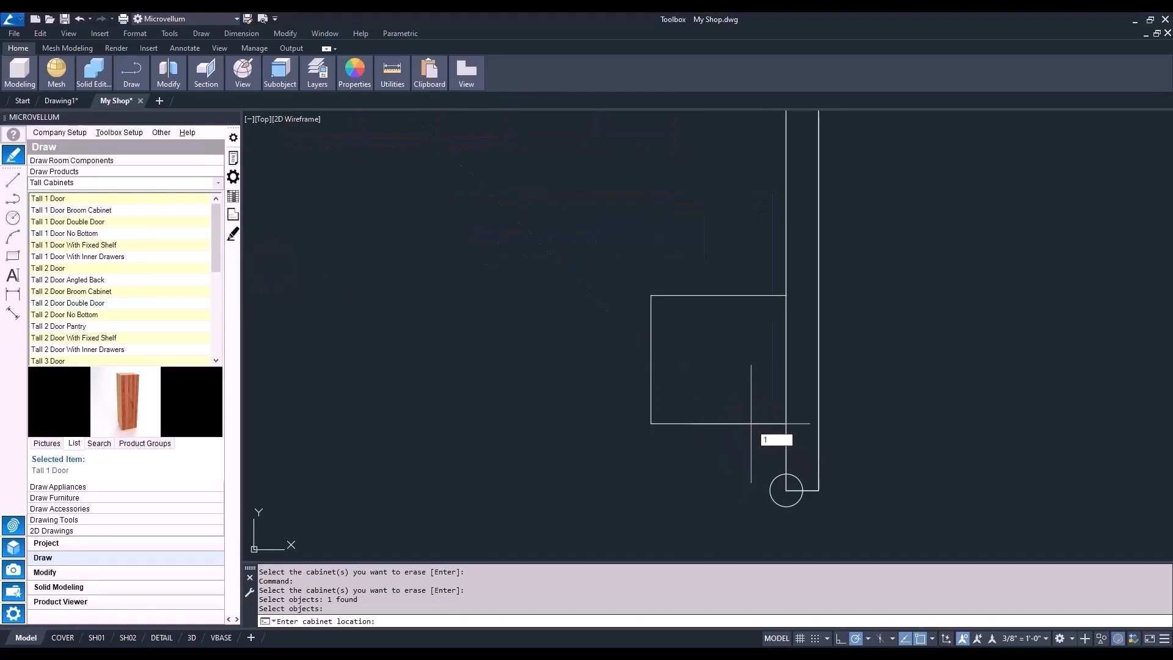
key(Return)
Set the tall cabinet's width to 22 and enable both Left Finished End and Right Finished End.
double_click(393, 165)
text(22)
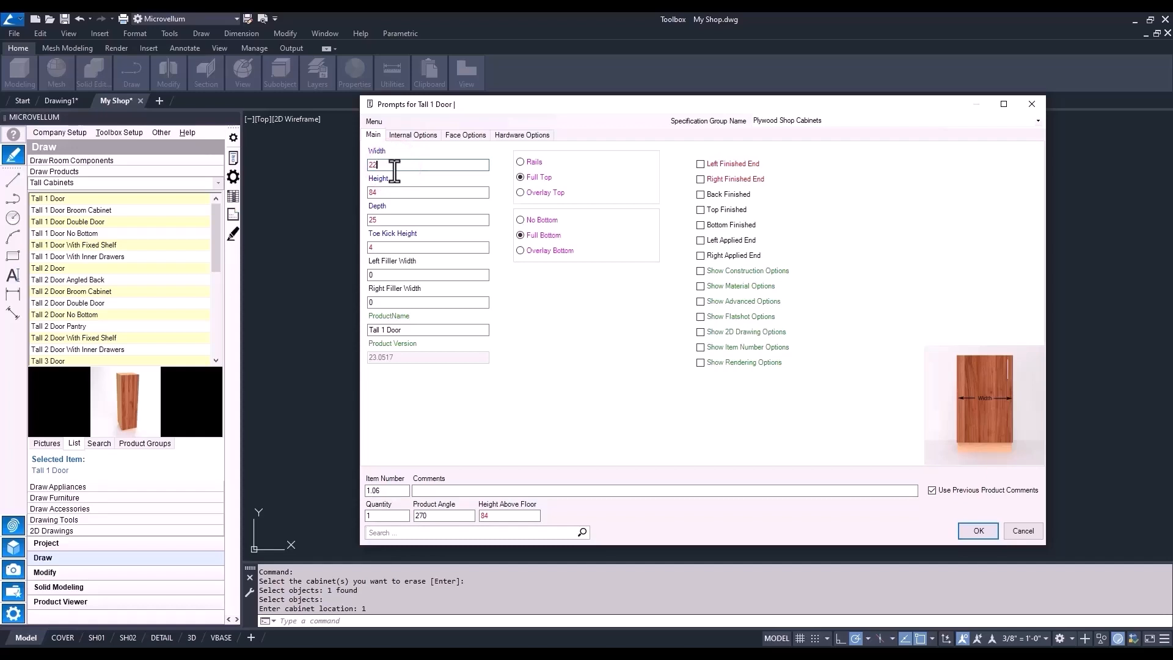
click(702, 181)
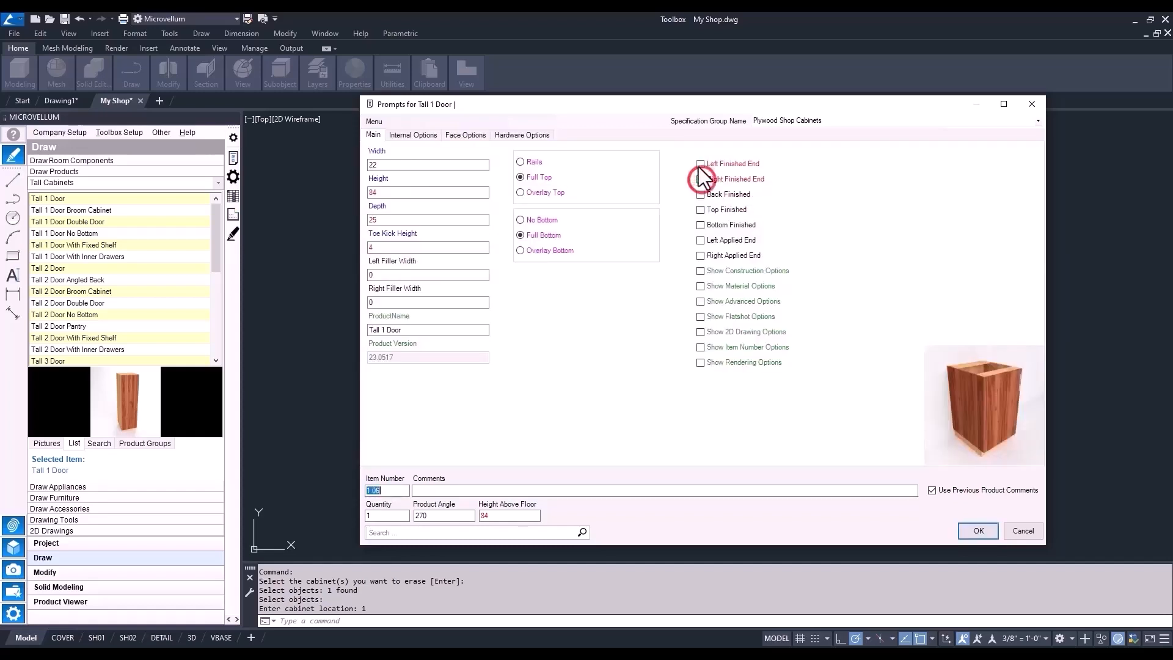
click(698, 165)
Show the construction options, then set Back Construction to Full Captured and Finished End Scribe Right to .75.
click(702, 272)
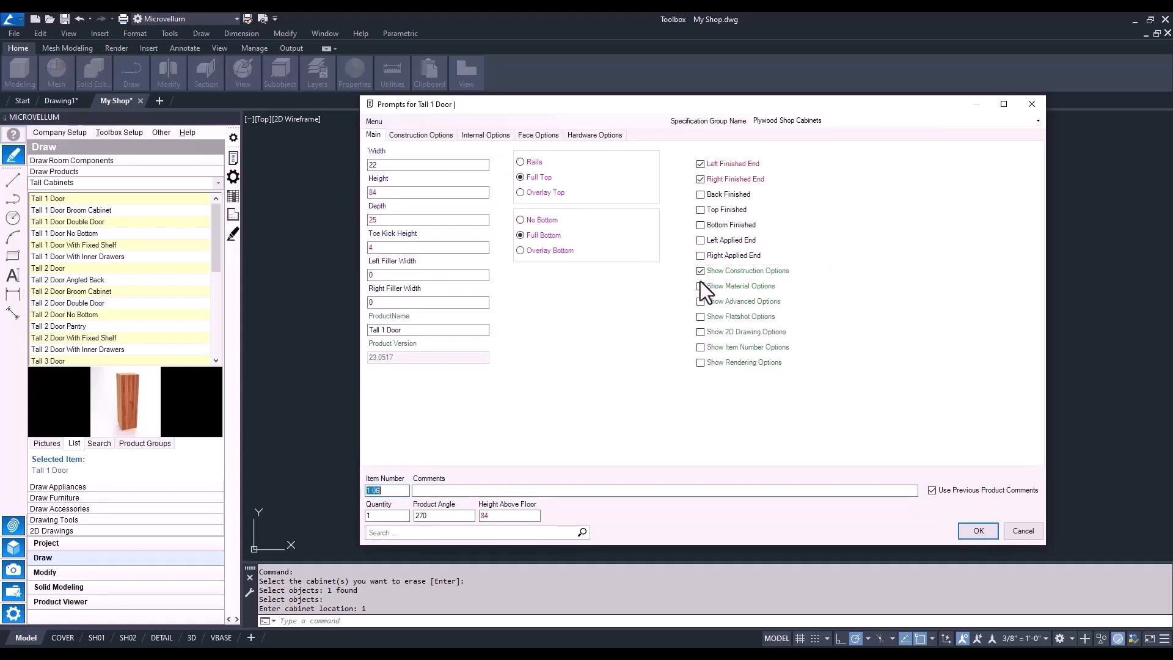
click(408, 134)
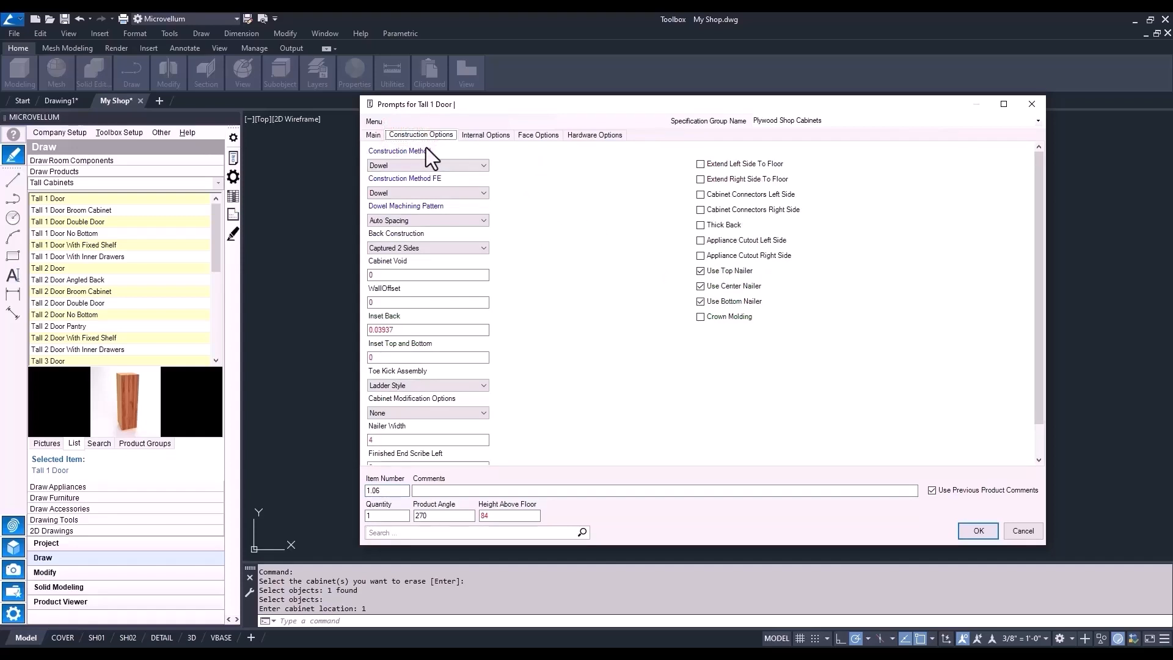
click(480, 248)
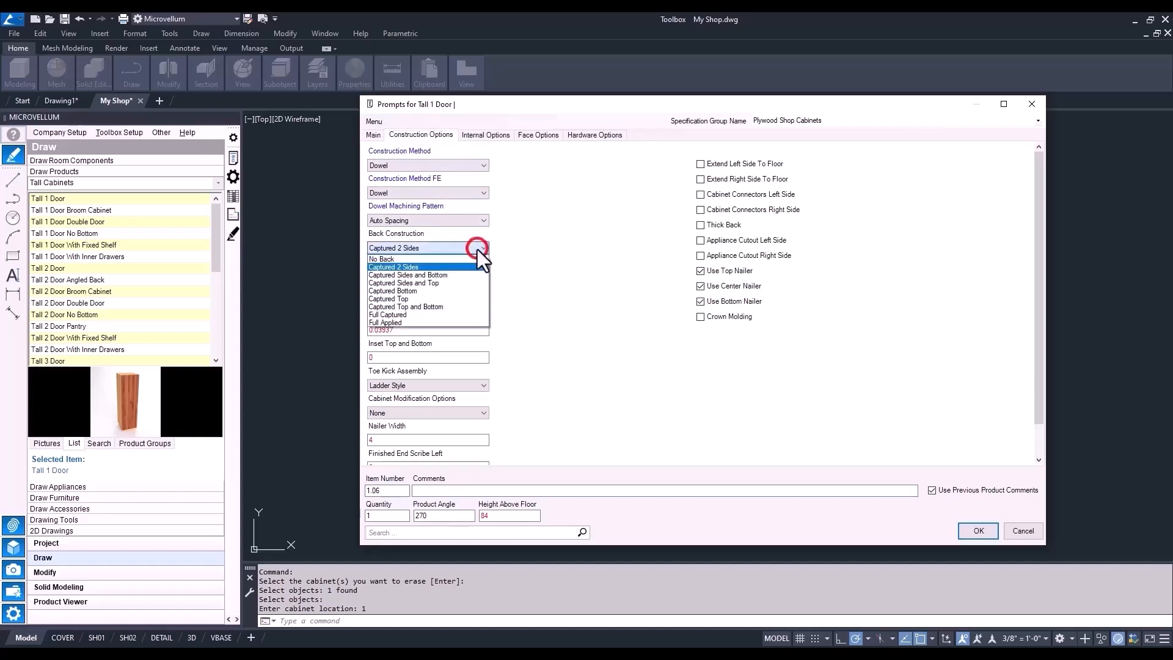
click(407, 314)
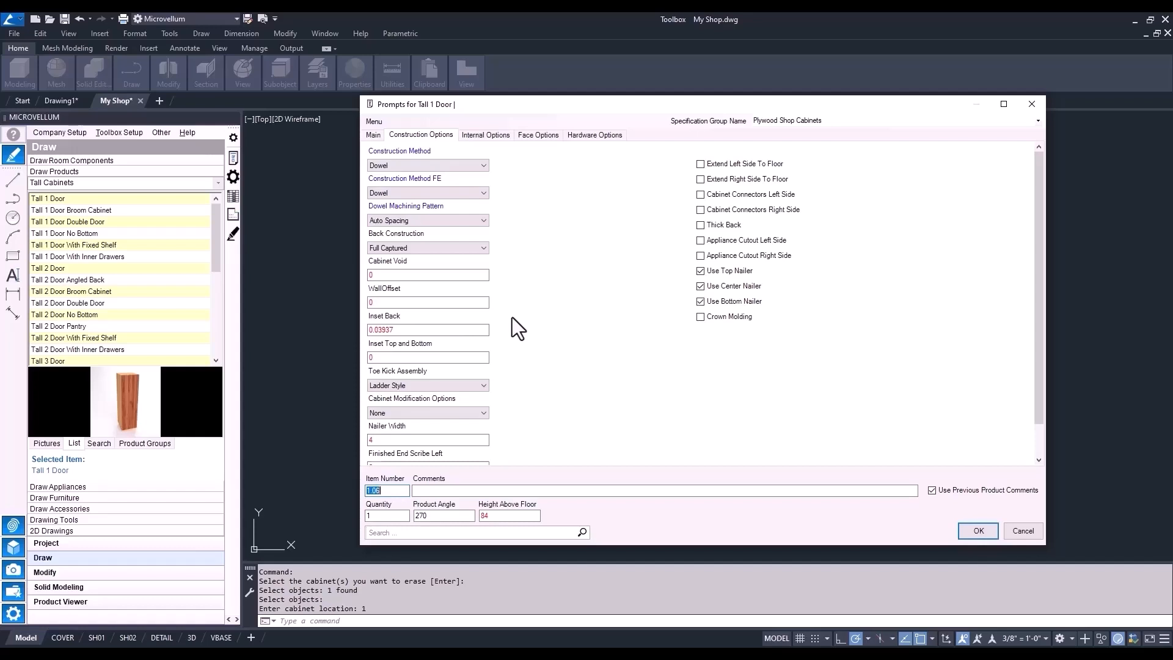
scroll(512, 317, down, 1)
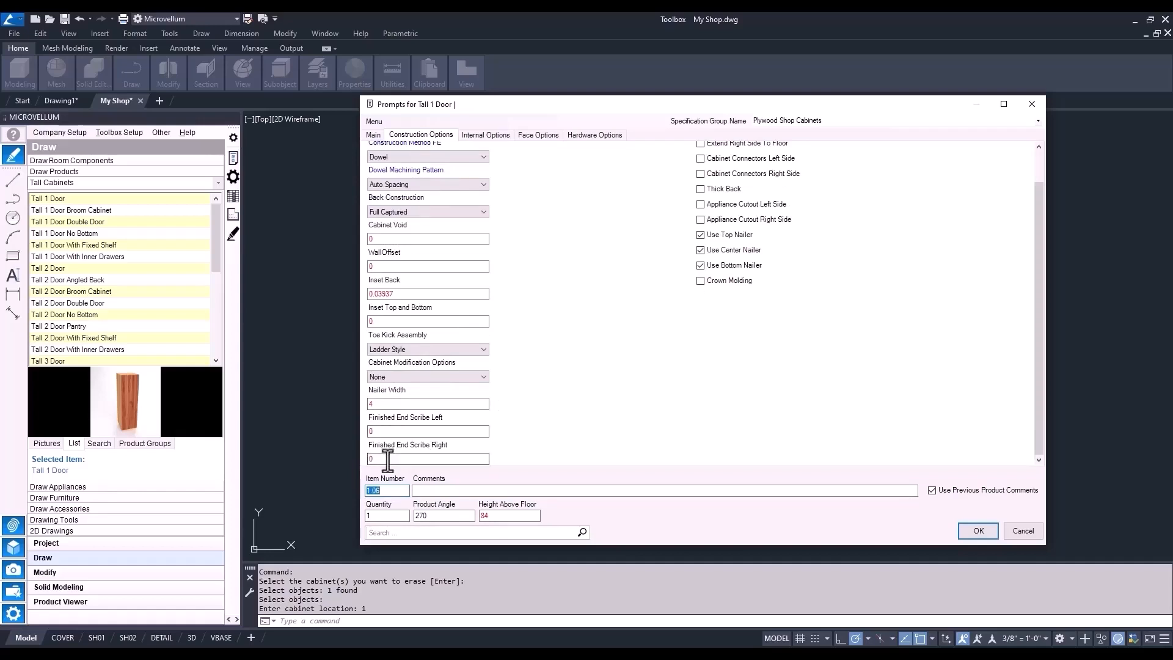
click(387, 458)
key(BackSpace)
text(.75)
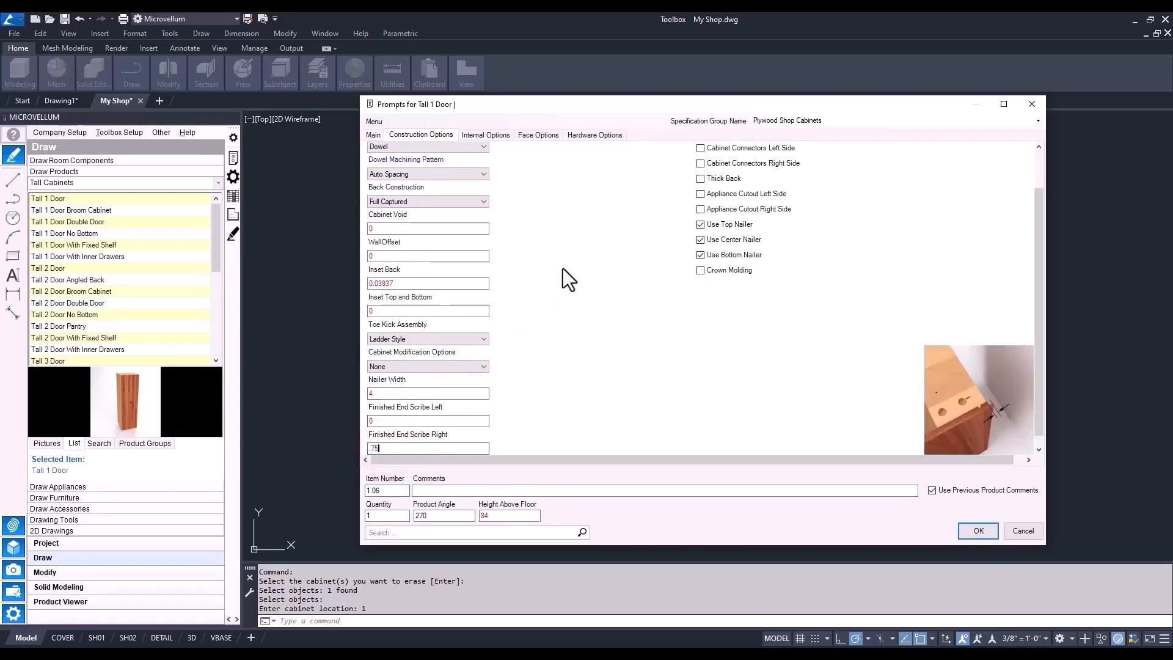
scroll(565, 267, up, 2)
Add a center shelf, with Division With Adj Shelves as the Component Insert and a Top Adj Shelf Qty of 2.
click(492, 137)
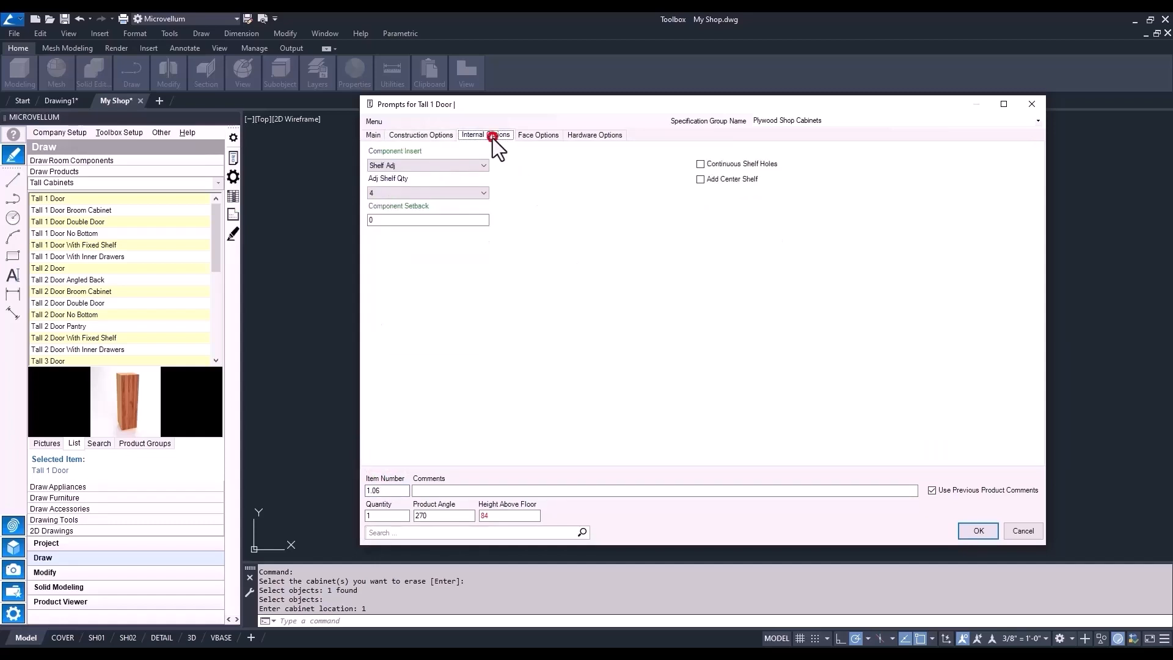
click(701, 178)
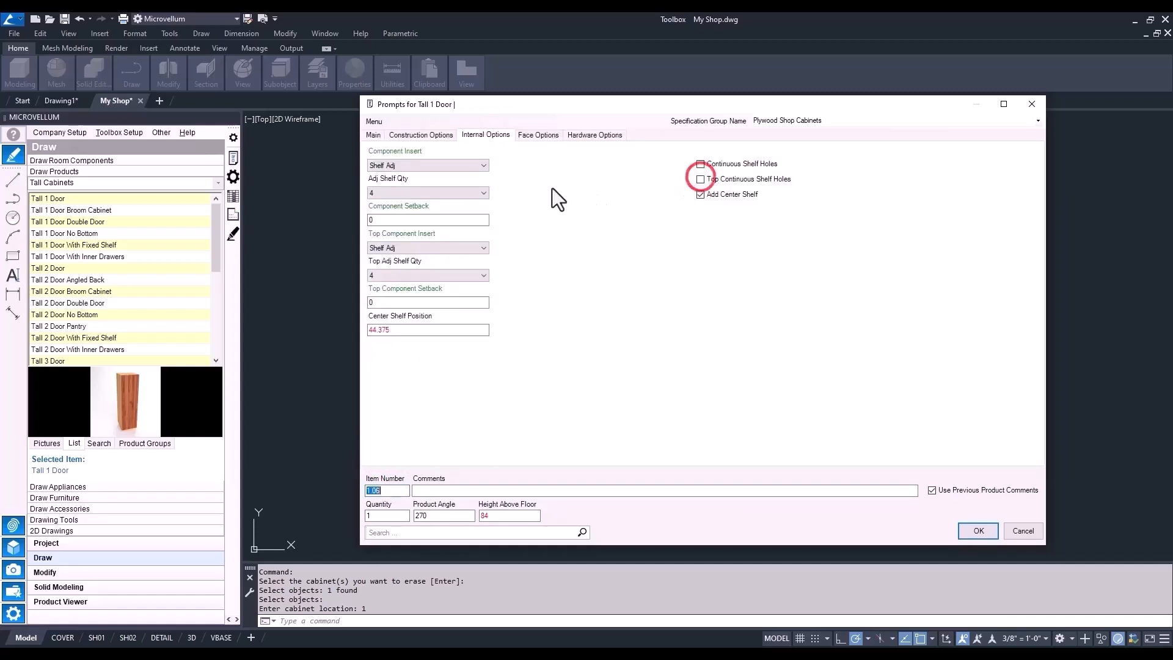
click(481, 165)
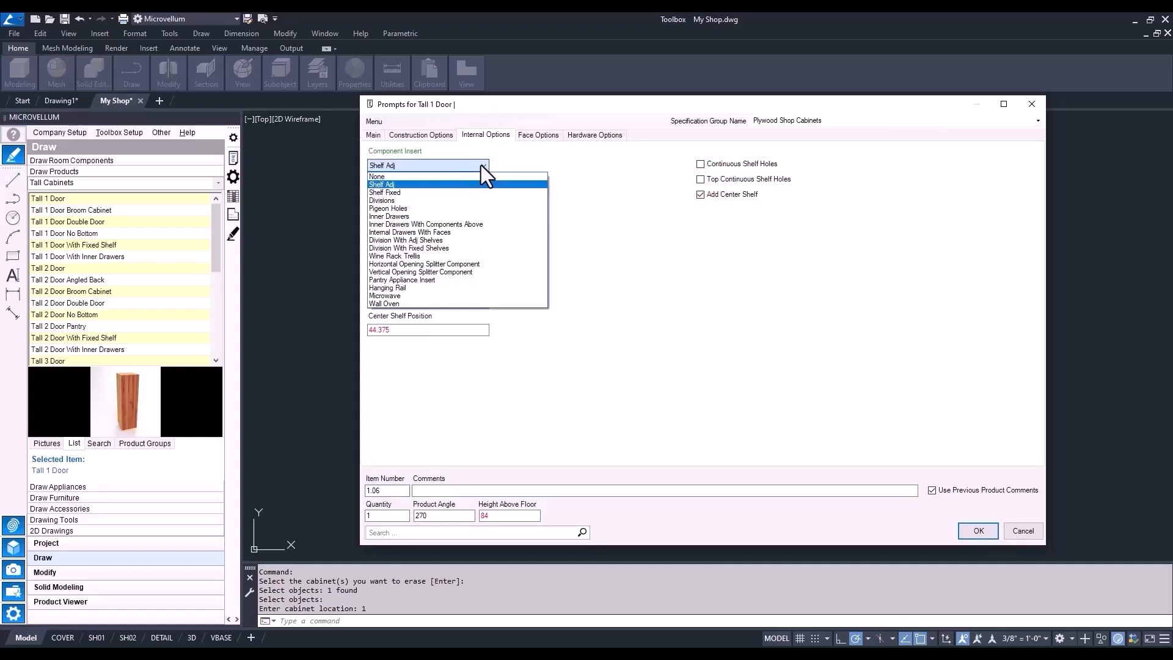
click(468, 241)
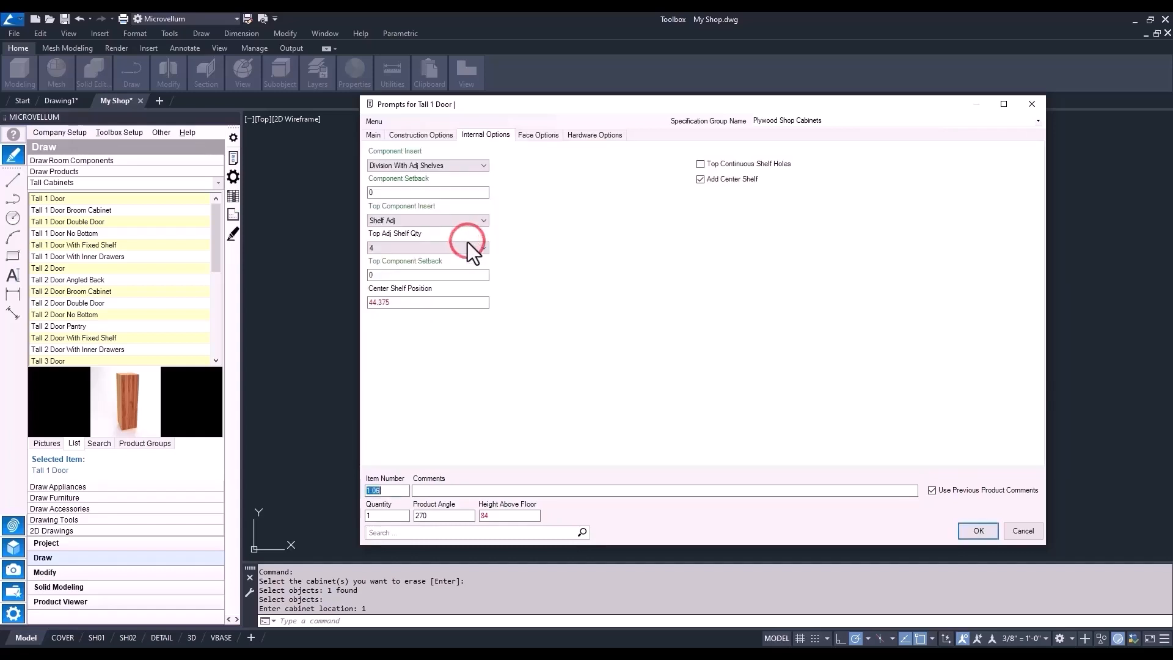
click(478, 248)
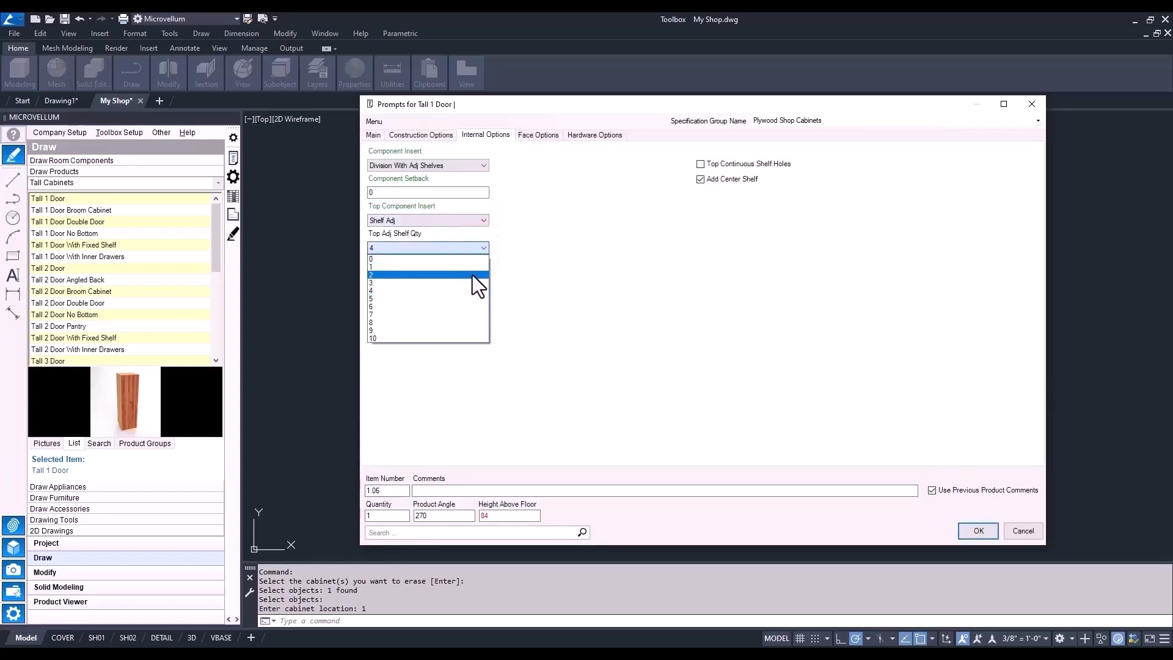
click(472, 275)
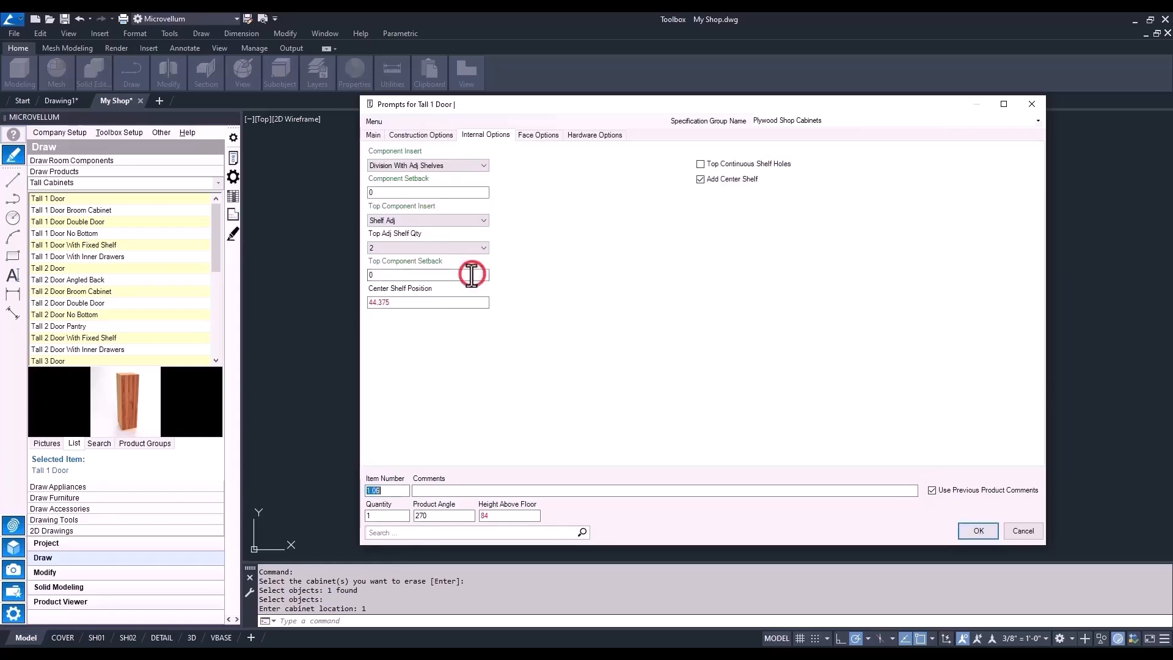
Change the door swing so the door hinges on its right side, and accept the prompts to draw the tall cabinet.
click(526, 134)
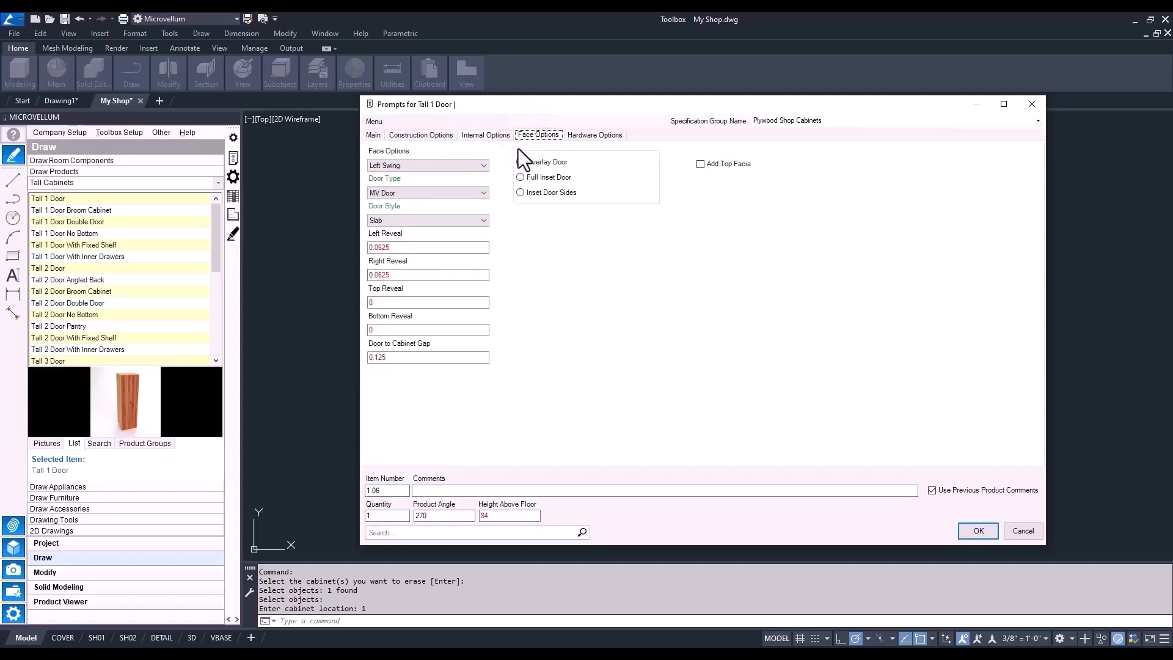
click(483, 165)
click(466, 191)
click(977, 530)
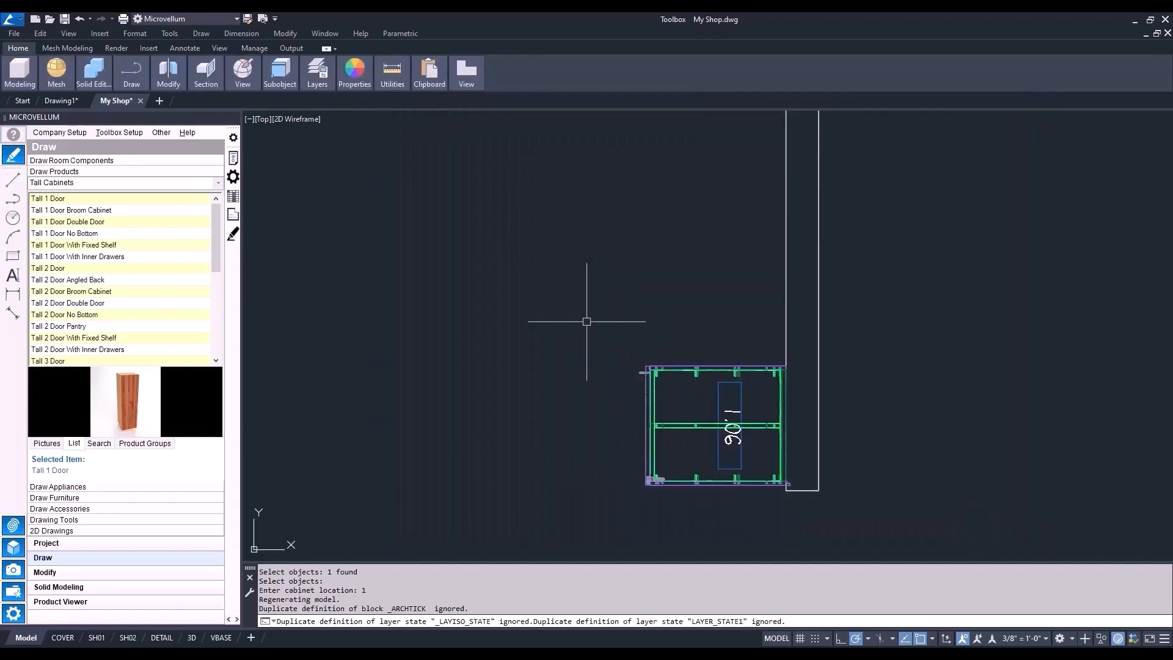
Show the room in NW Isometric view with the Conceptual visual style to inspect the tall cabinet.
middle_drag(582, 308, 607, 282)
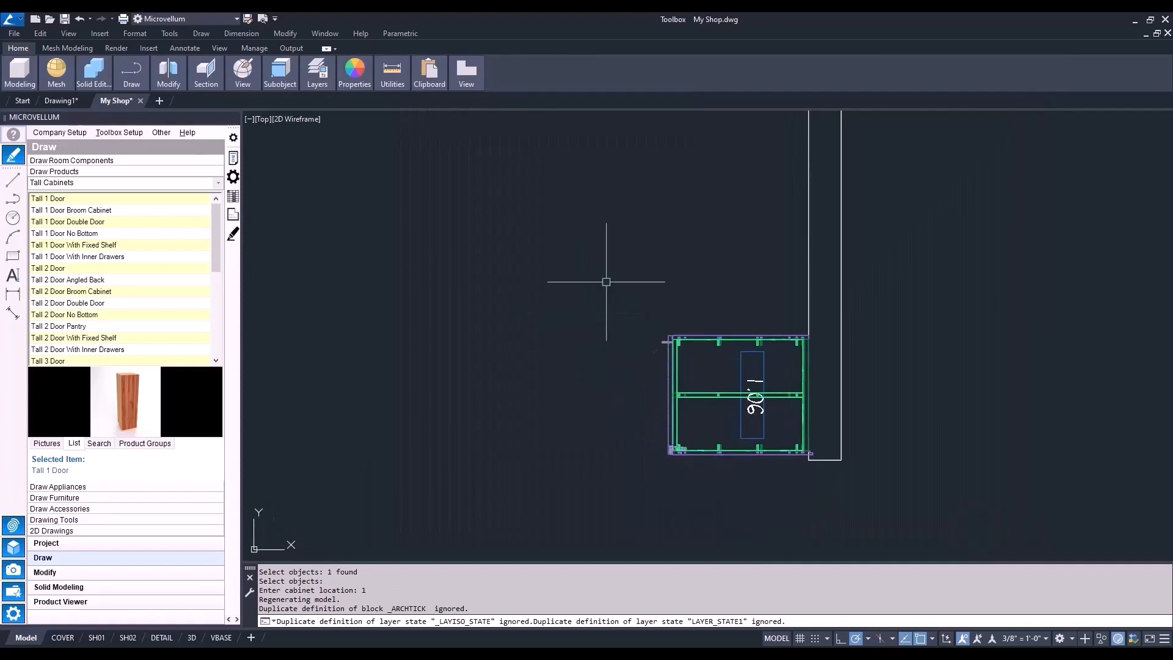
click(261, 119)
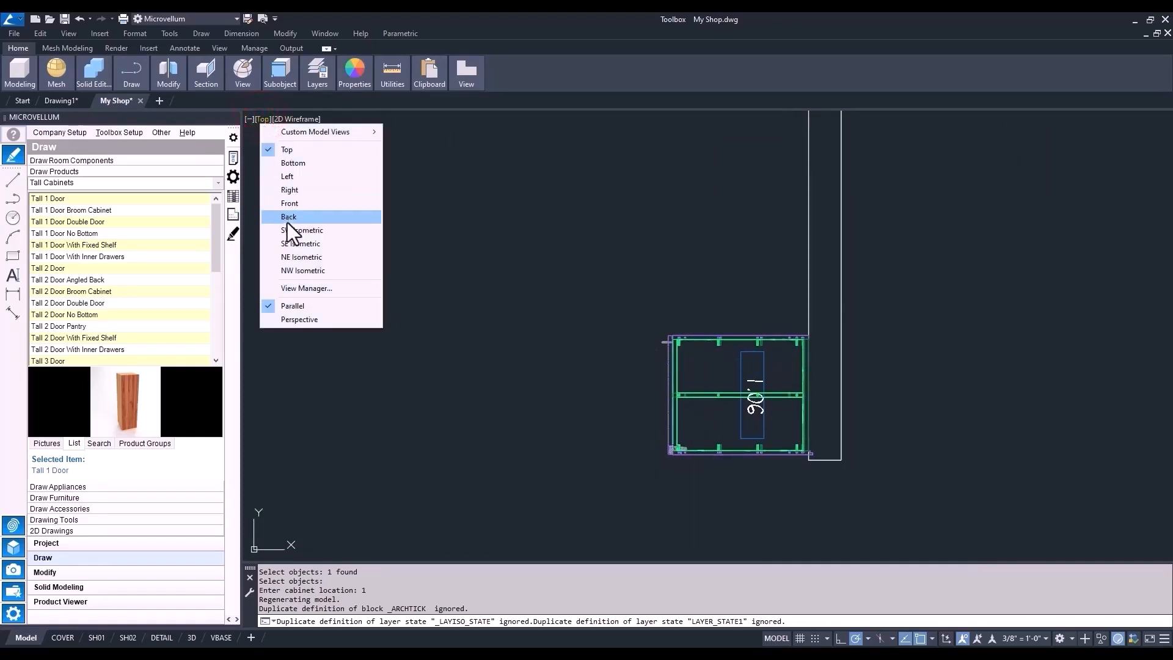
click(293, 270)
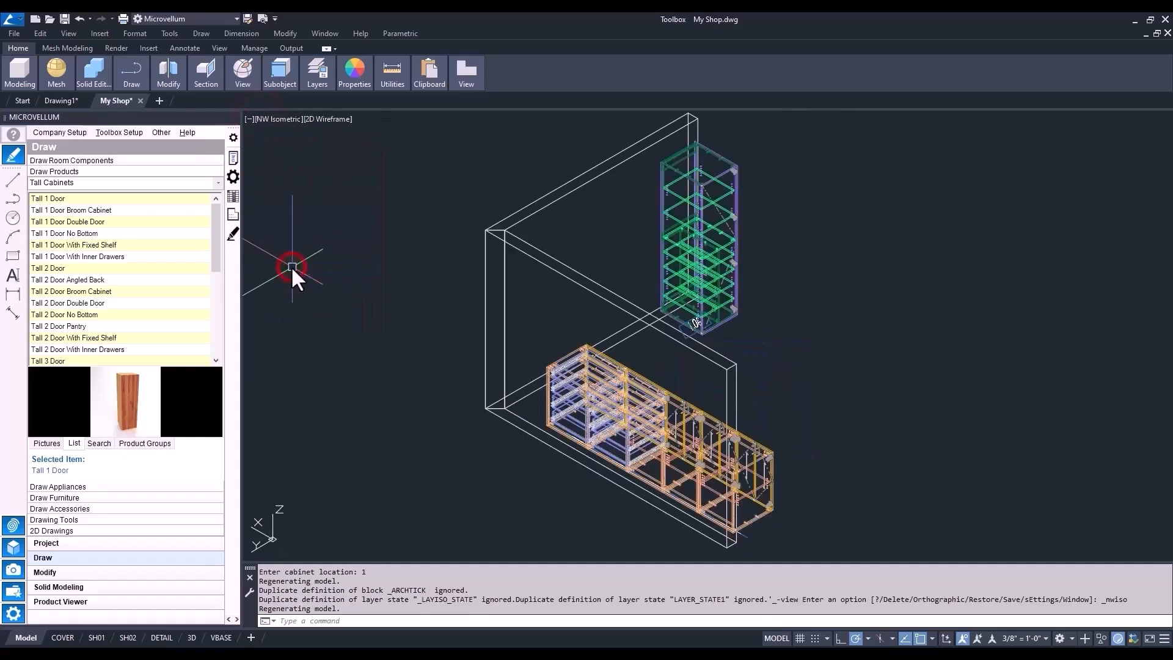
scroll(757, 142, up, 3)
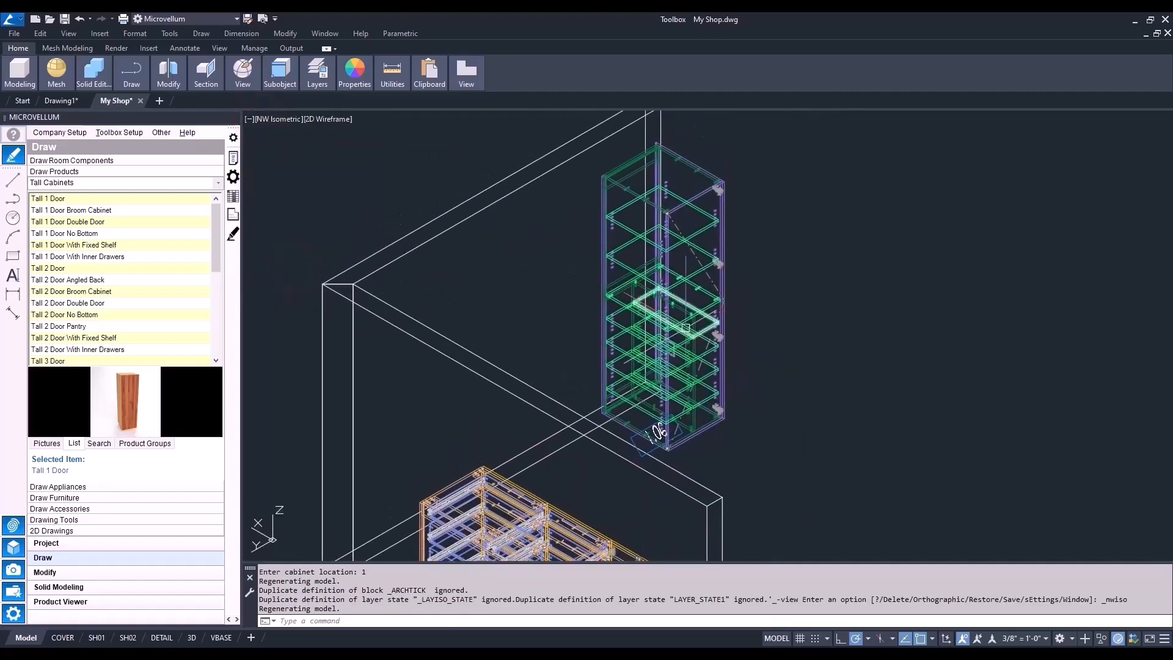
click(335, 118)
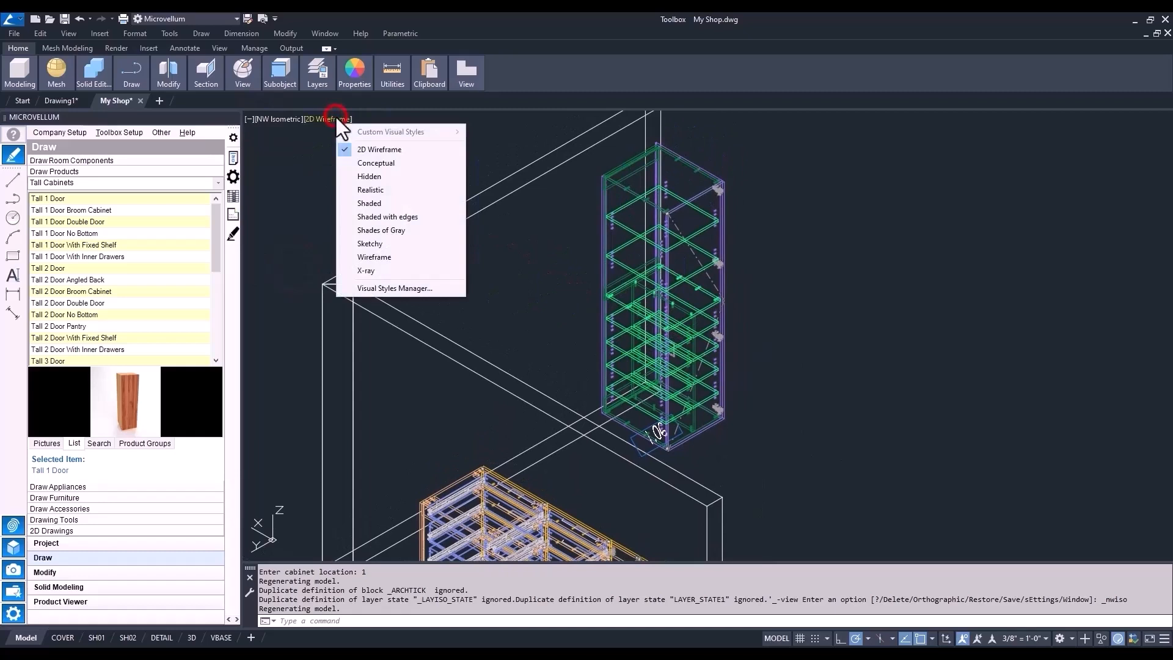
click(361, 160)
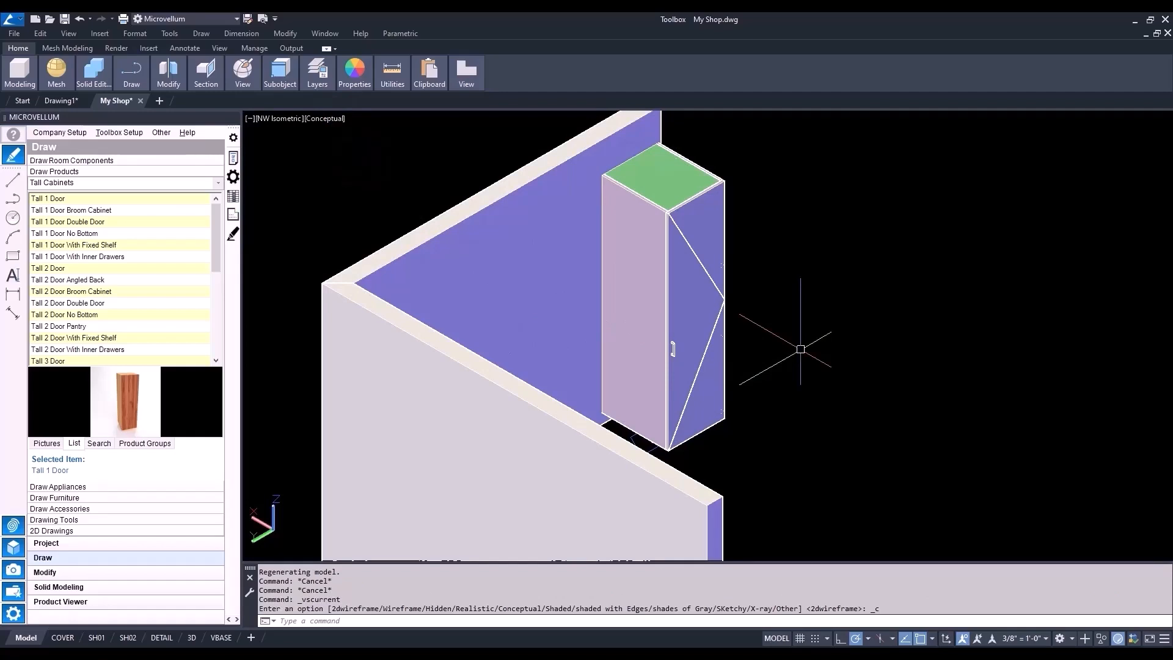
Hide the tall cabinet's door and examine the center shelf, the division and the adjustable shelves inside.
scroll(741, 349, up, 2)
middle_drag(690, 327, 616, 322)
click(1117, 639)
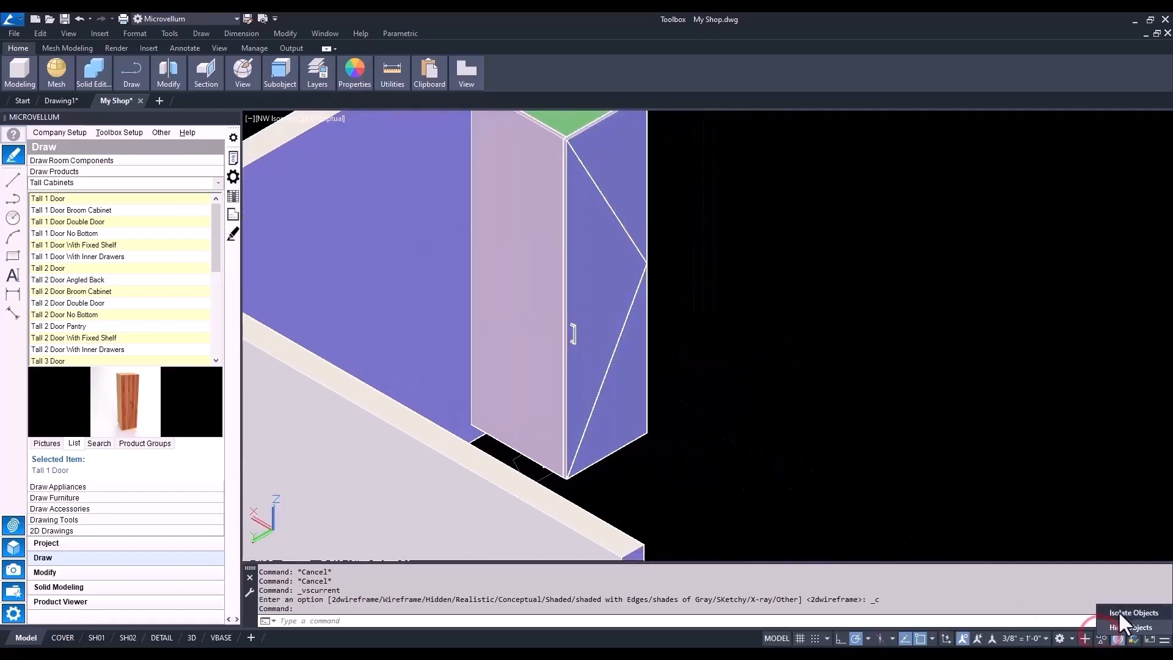
click(1129, 627)
click(591, 282)
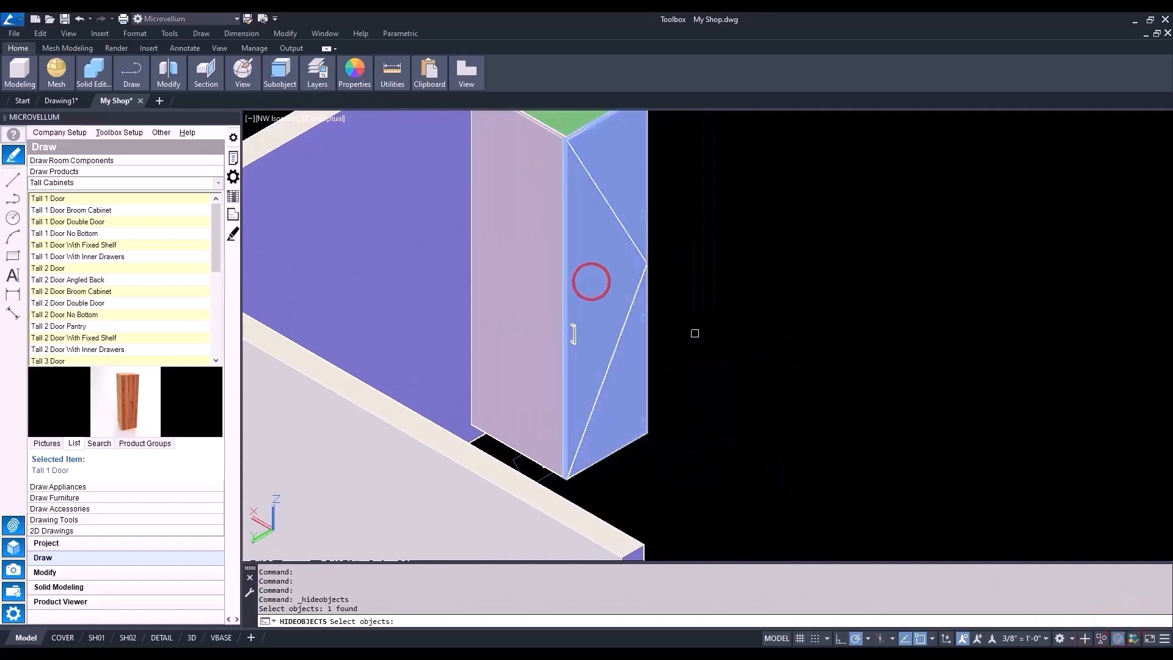
key(Return)
scroll(681, 393, up, 2)
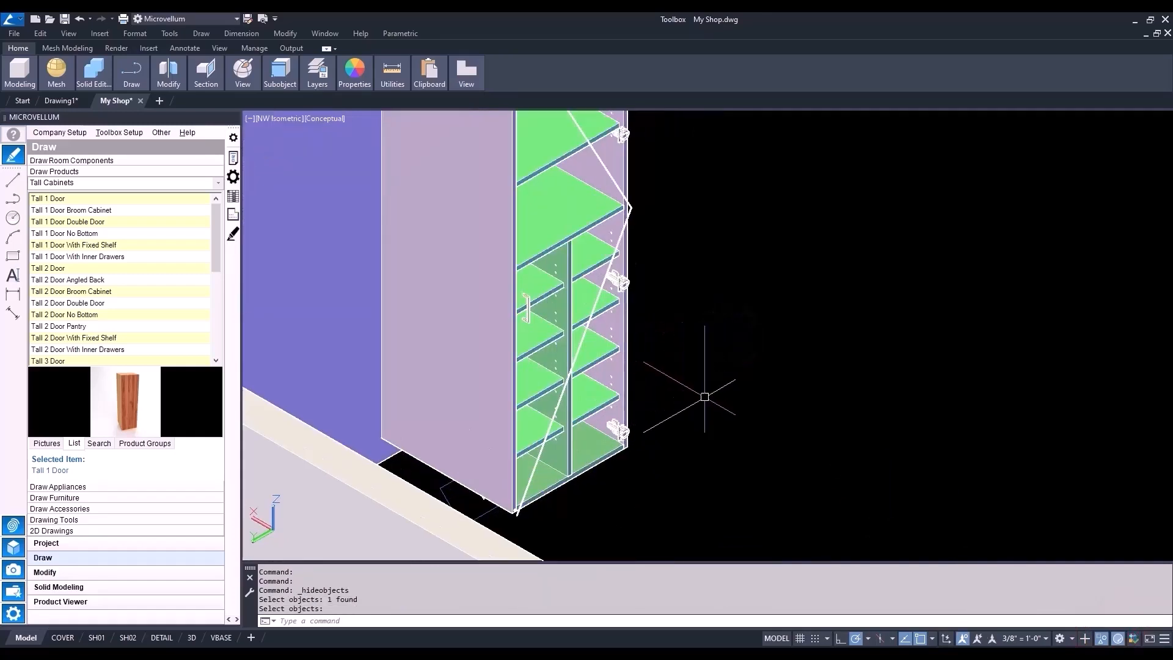
scroll(637, 395, down, 2)
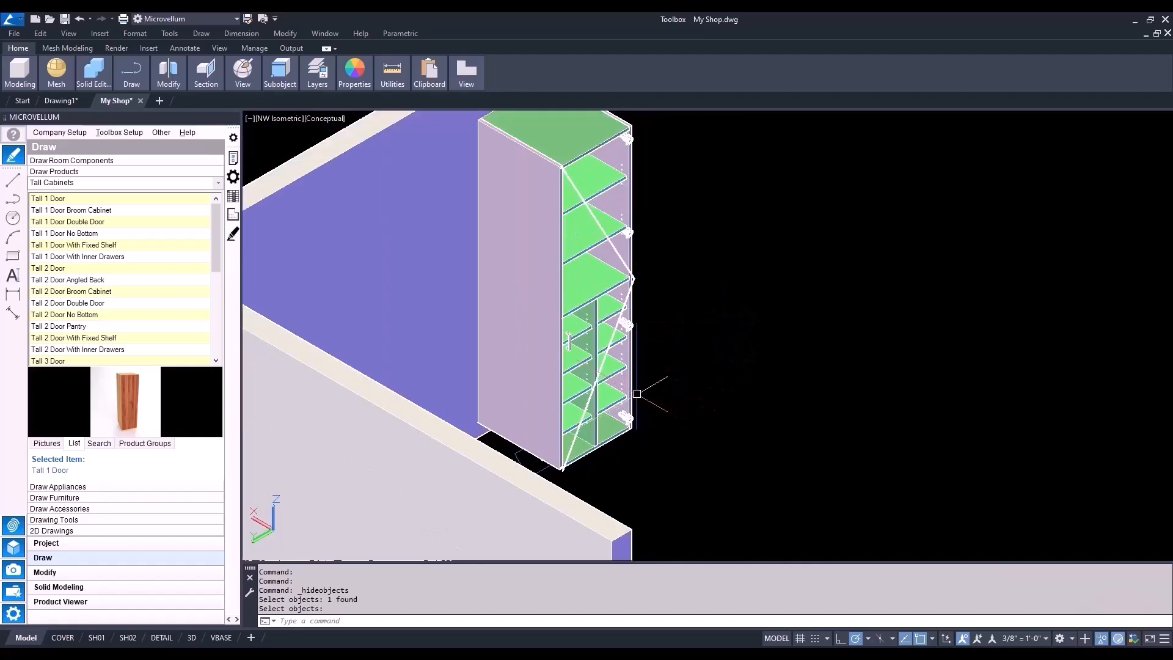
mouse_move(638, 394)
shift+middle_down()
mouse_move(682, 397)
mouse_move(610, 361)
mouse_move(534, 382)
mouse_move(672, 403)
shift+middle_up()
scroll(686, 411, down, 3)
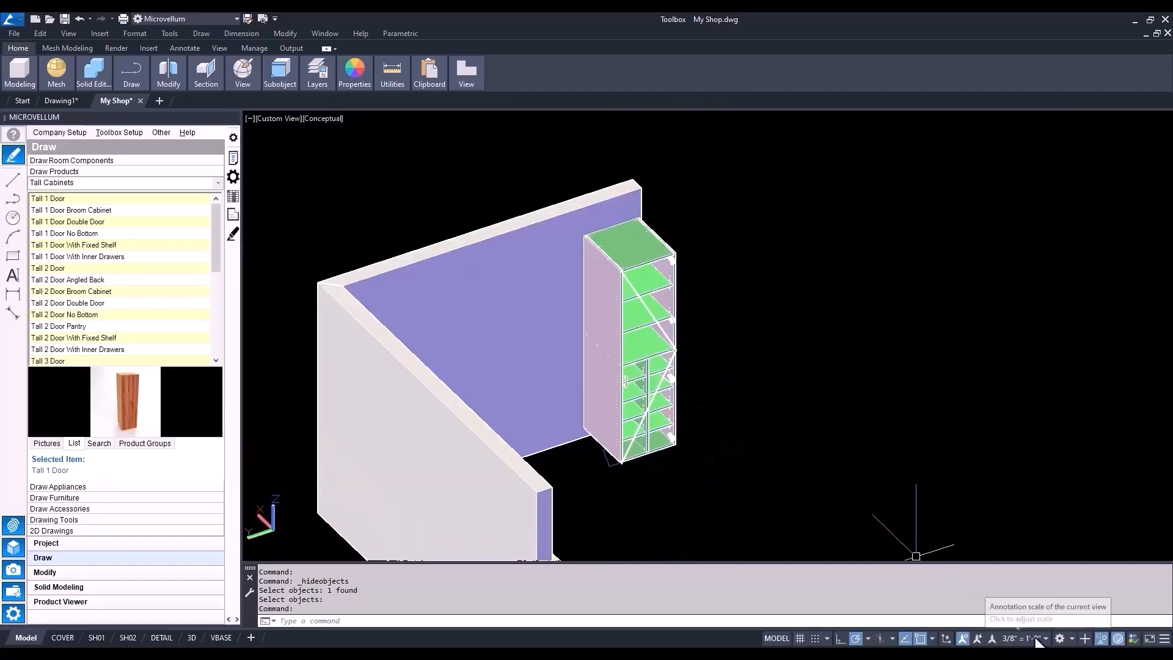
End the object isolation to restore the cabinet door, and return the room to the 2D Wireframe style in Top view.
click(1102, 639)
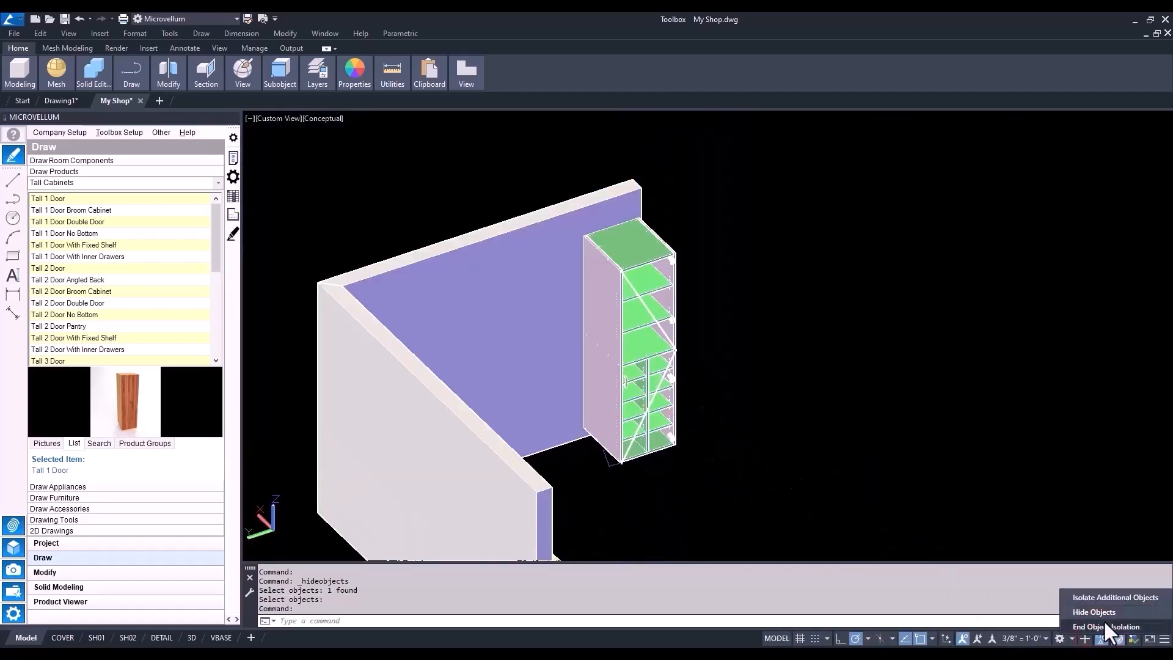
click(1105, 625)
click(321, 118)
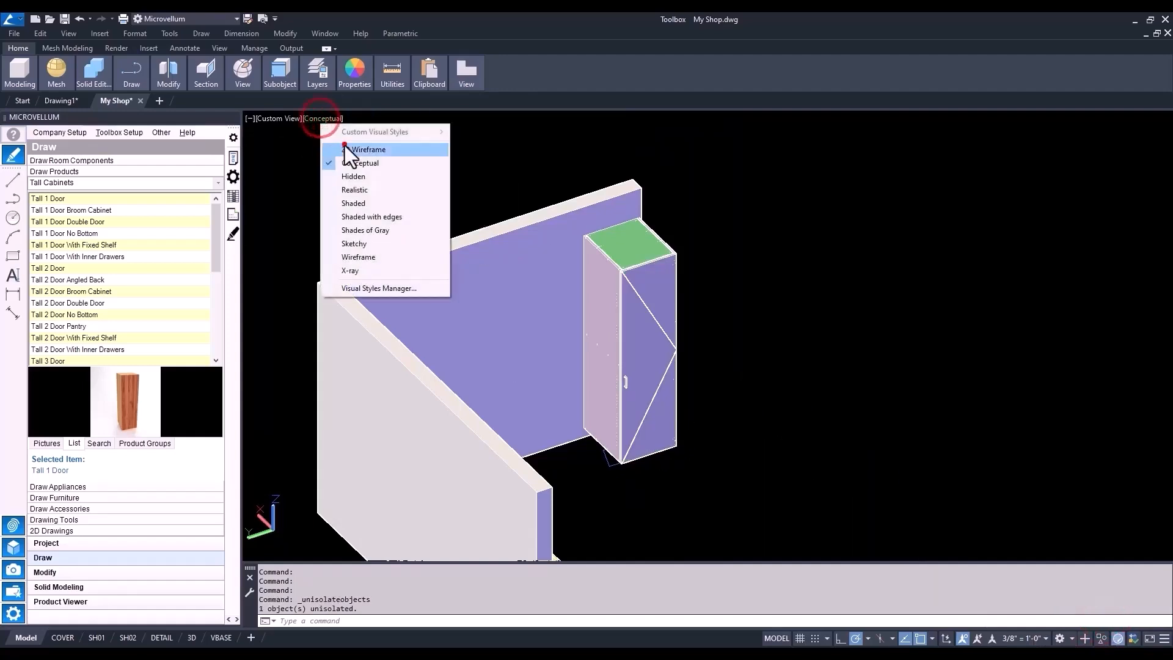
click(344, 147)
click(278, 119)
click(301, 151)
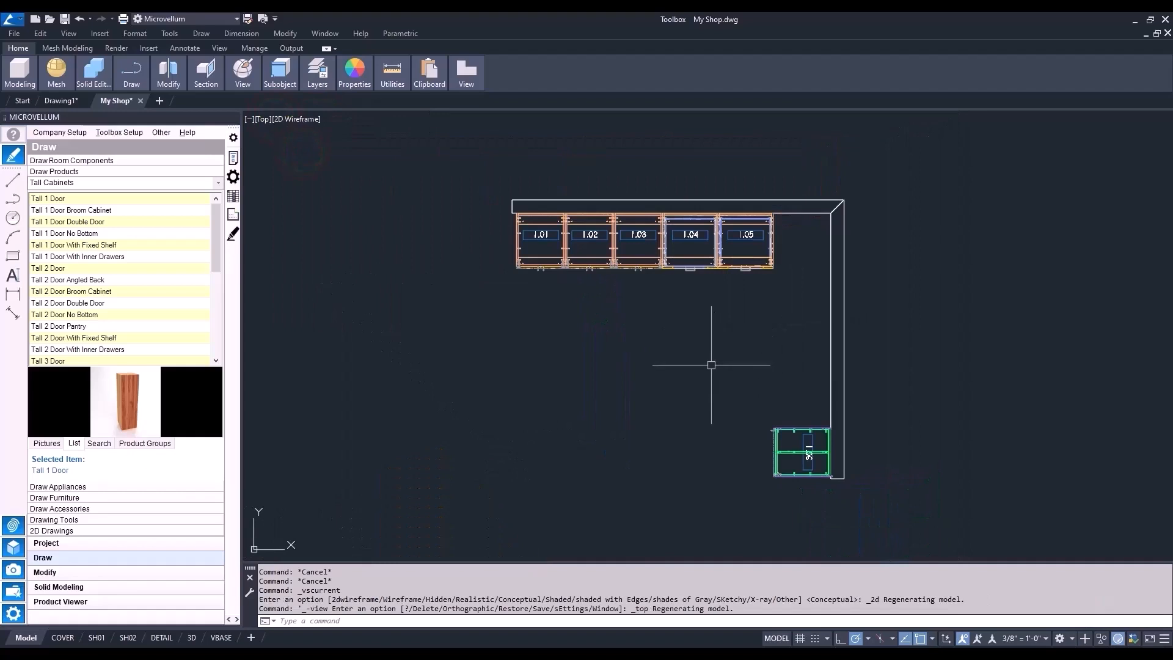
Place a Base Open product from Base Cabinets on the right-hand wall, 26 from the inside room corner.
click(217, 184)
click(216, 184)
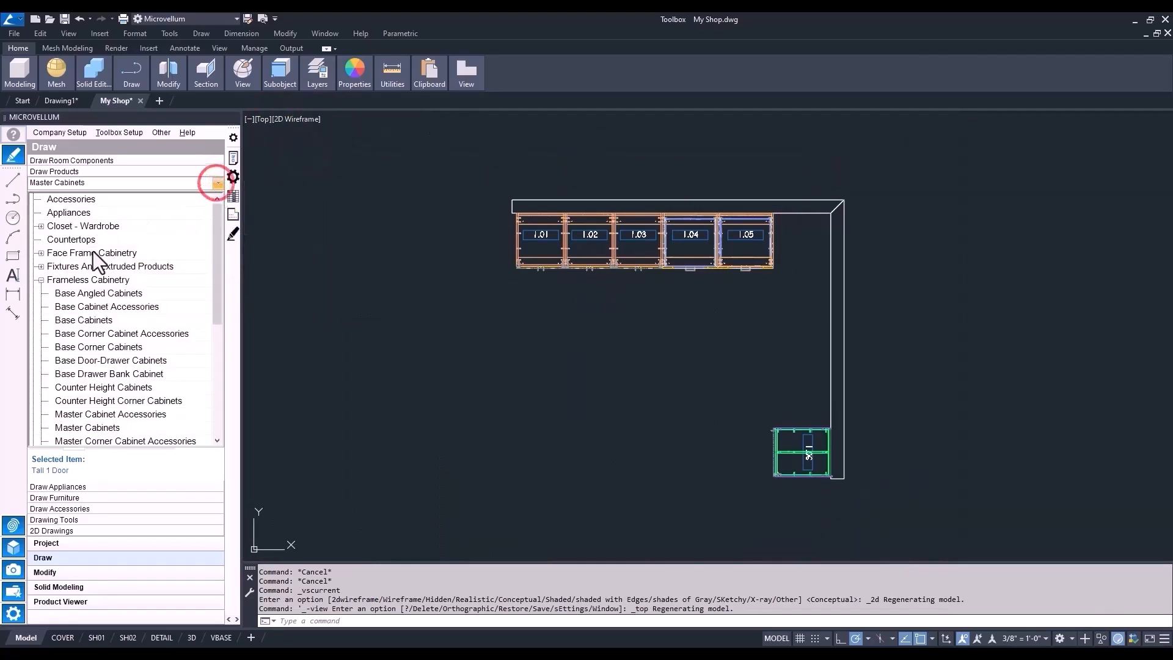
click(71, 320)
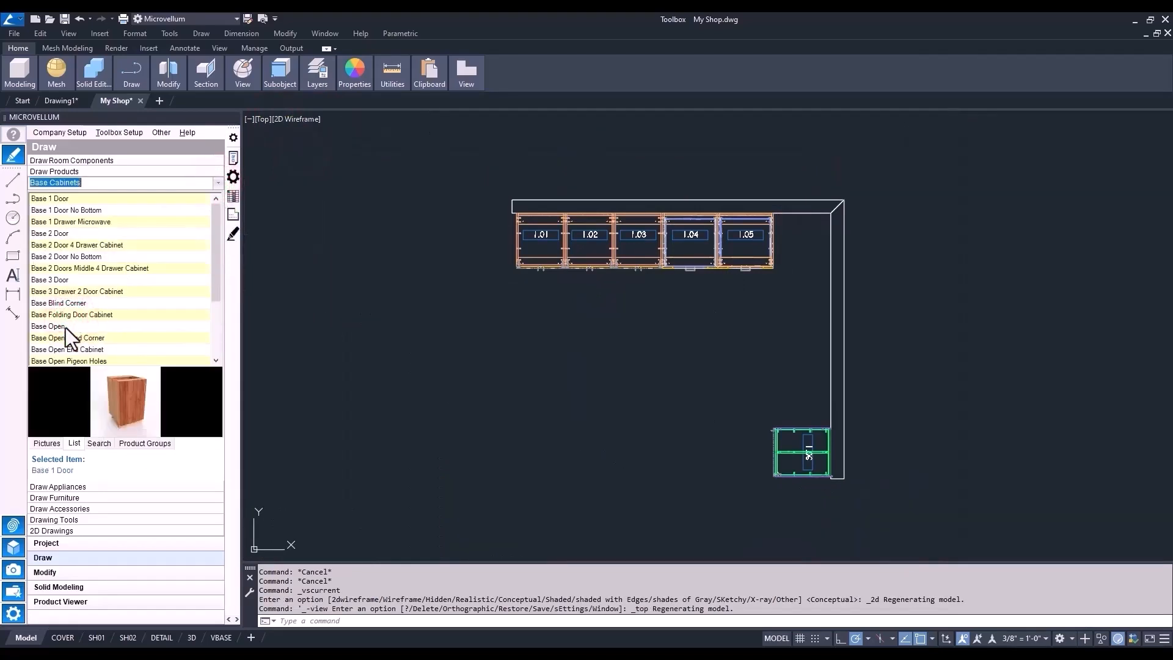
click(65, 327)
right_click(64, 327)
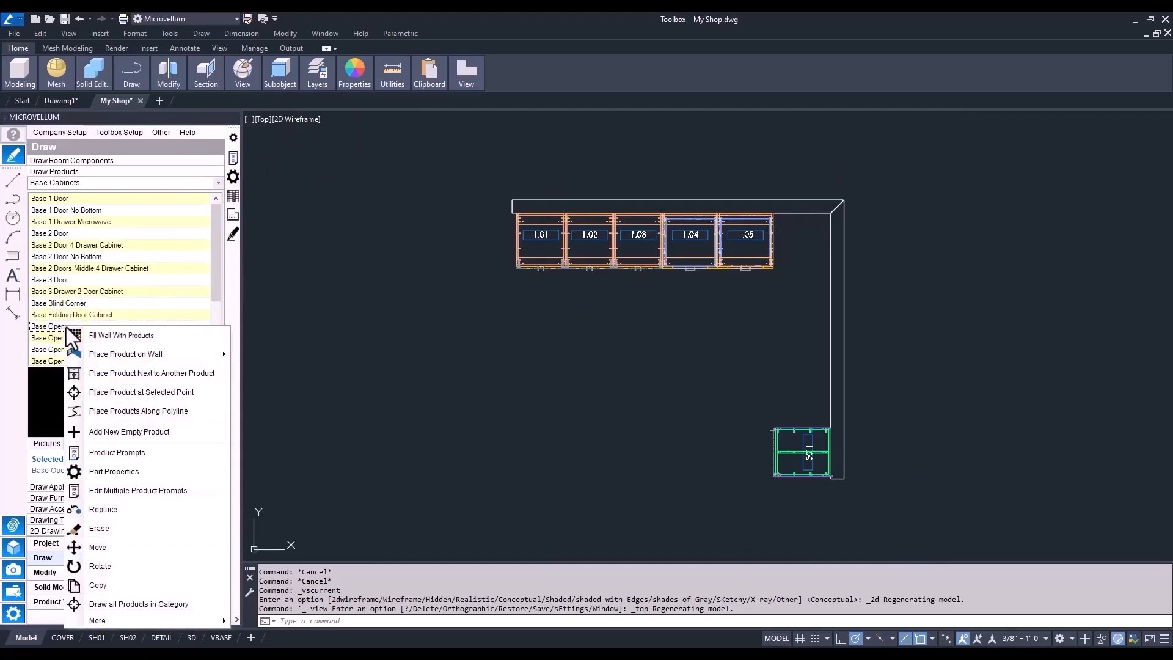
mouse_move(120, 355)
click(284, 359)
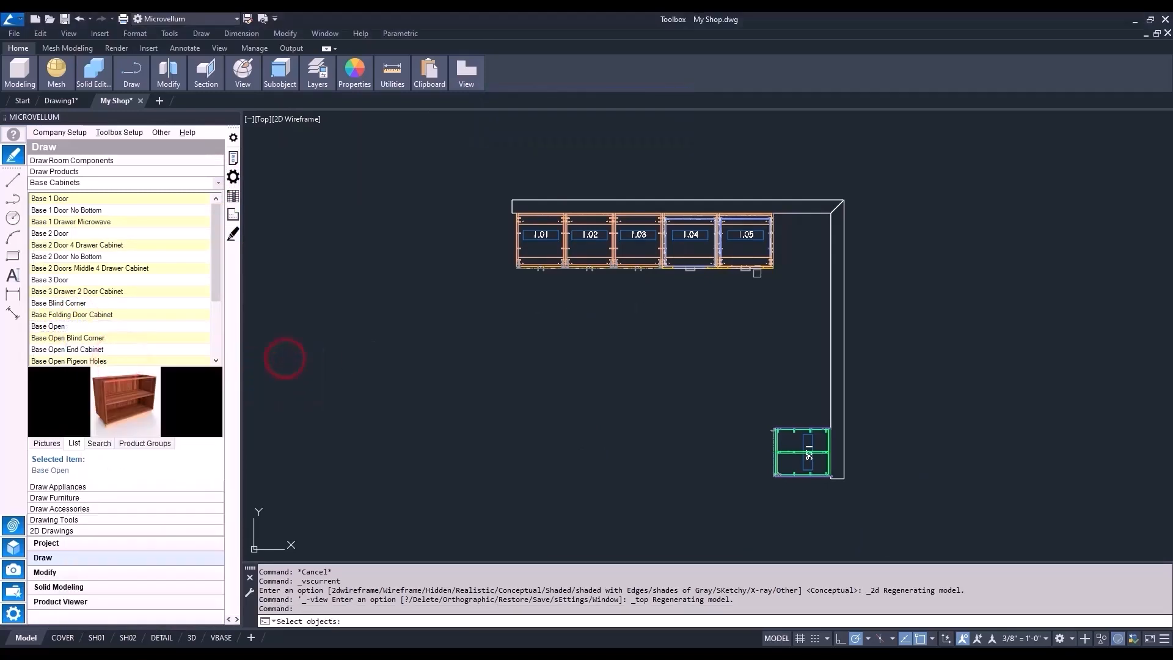
click(828, 226)
scroll(828, 228, up, 4)
key(Return)
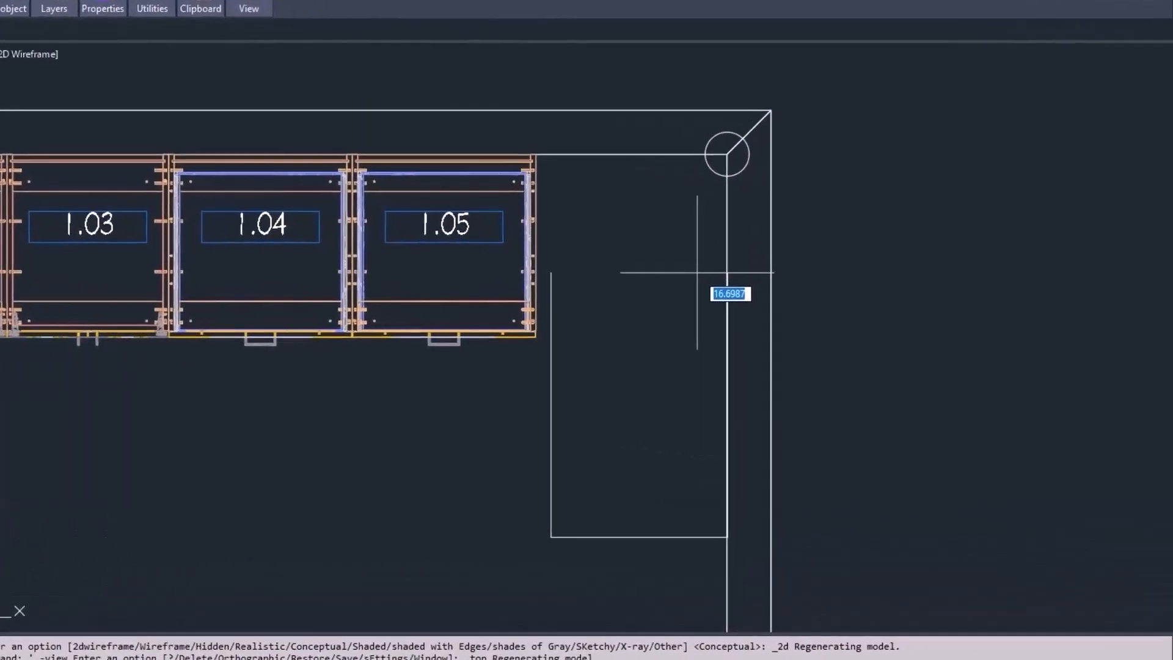
text(26)
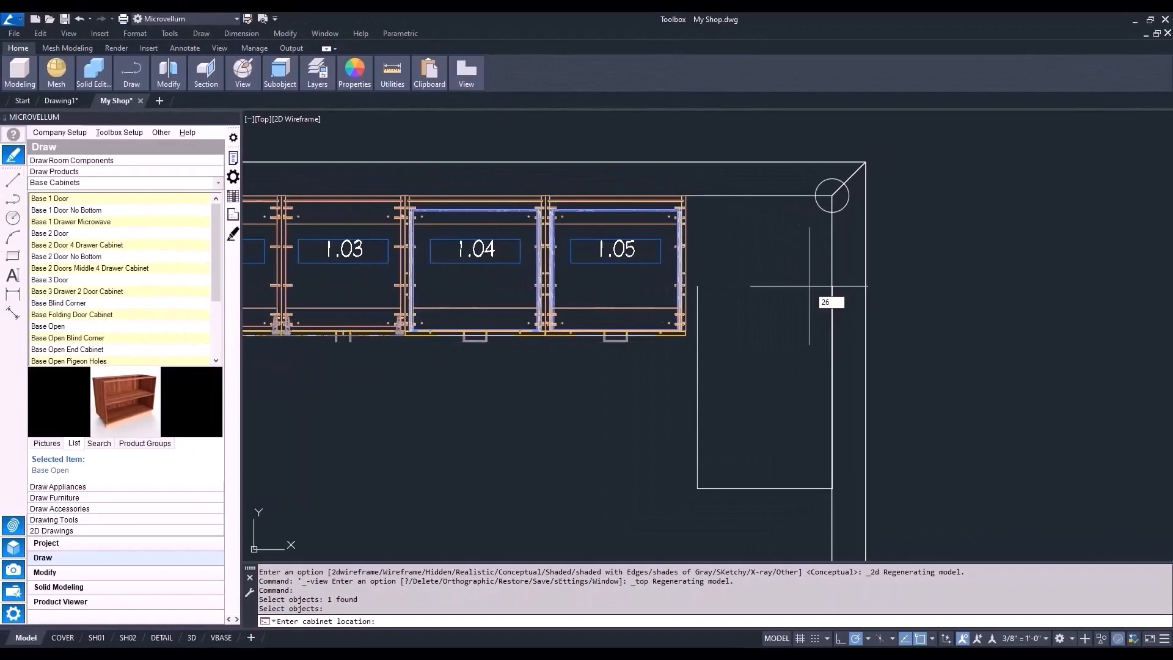
key(Return)
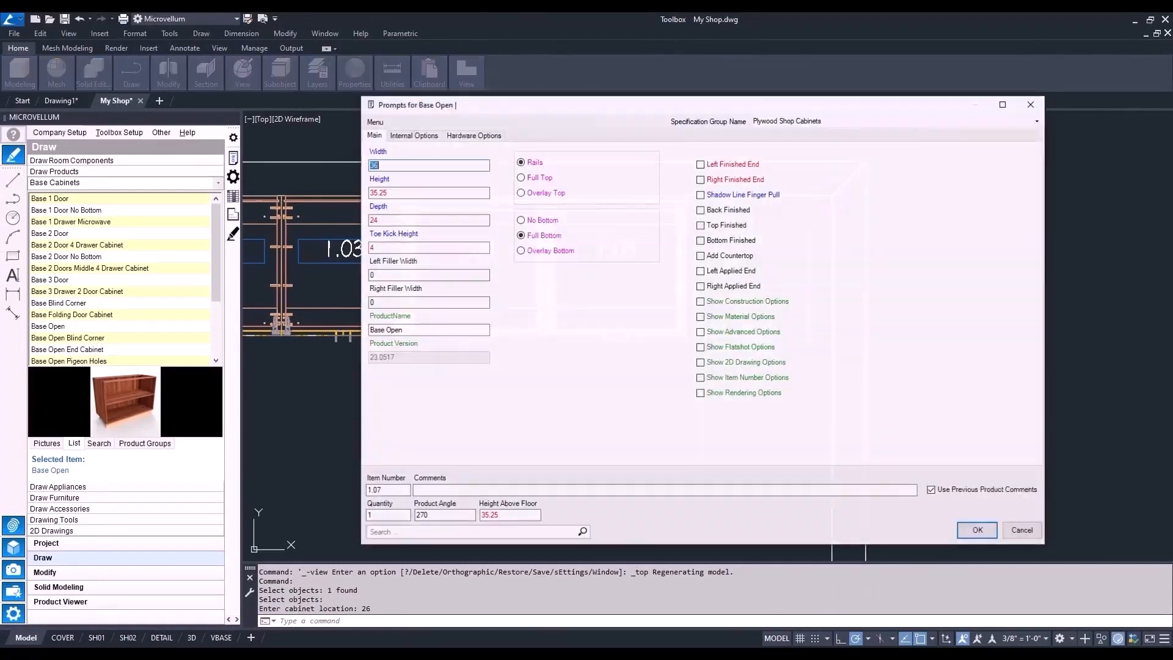
Set the Base Open cabinet's width to 30 and accept its prompts to draw it.
click(394, 165)
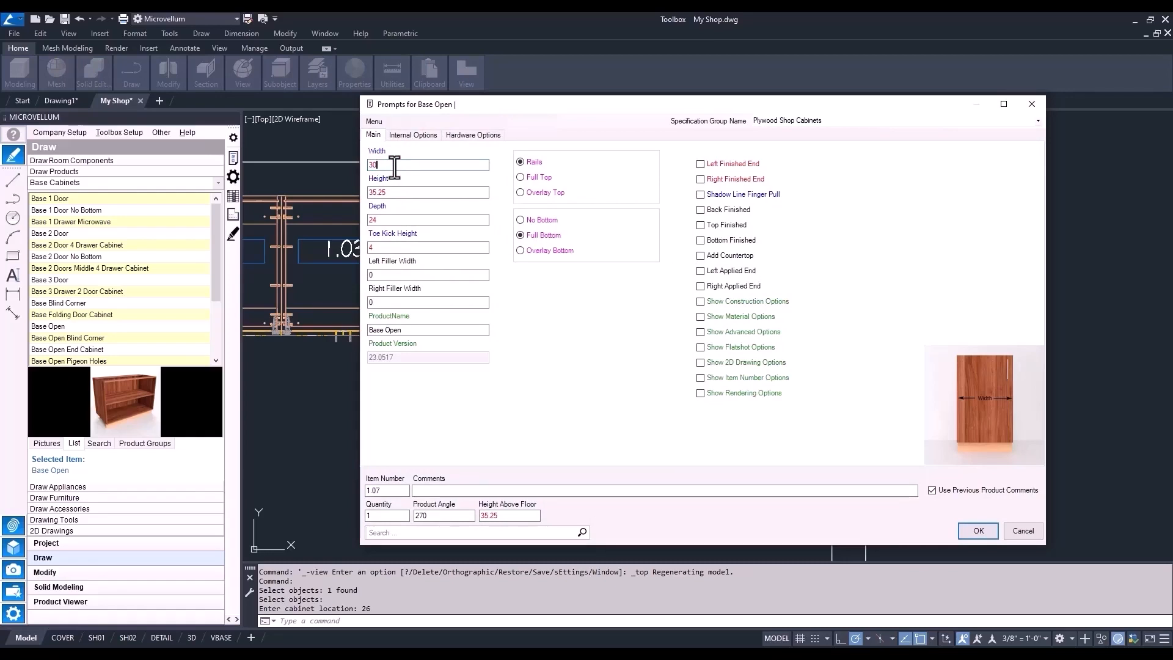
click(406, 247)
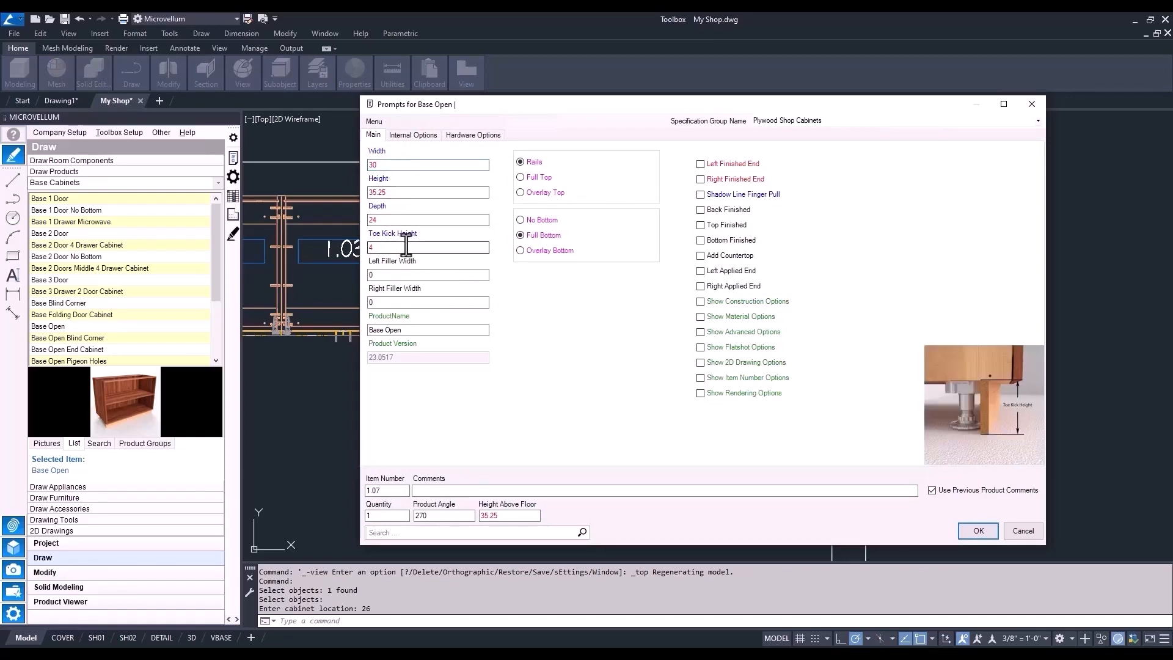
click(977, 530)
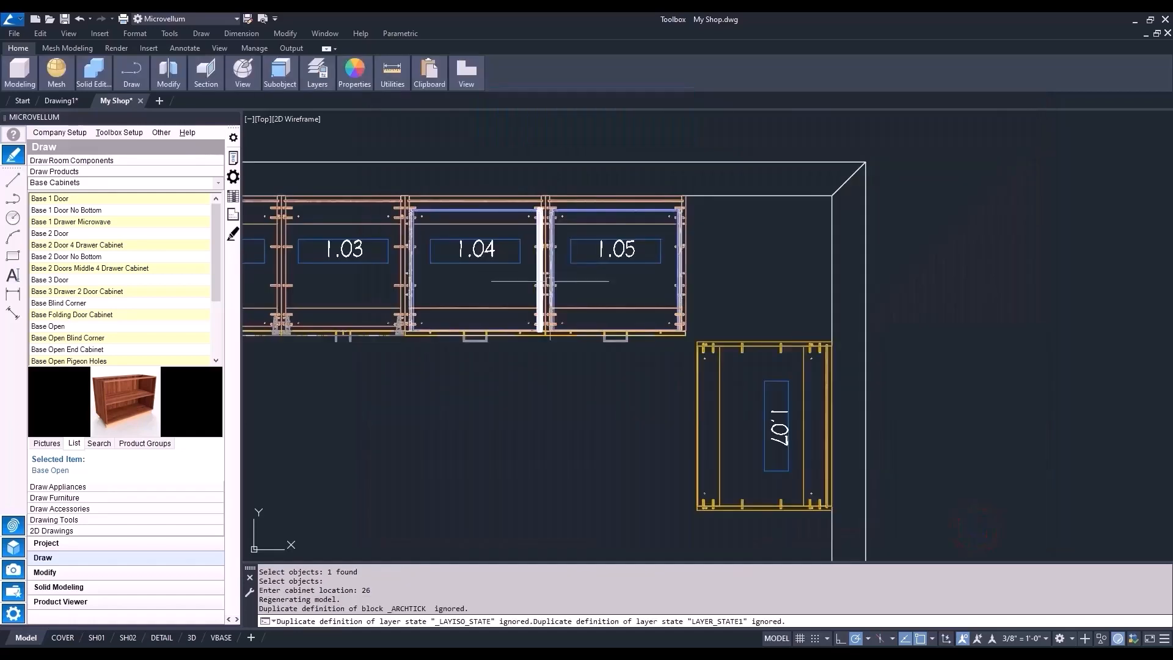
Place two Base 1 Door products next to the Base Open cabinet, on its right side.
middle_drag(671, 308, 631, 282)
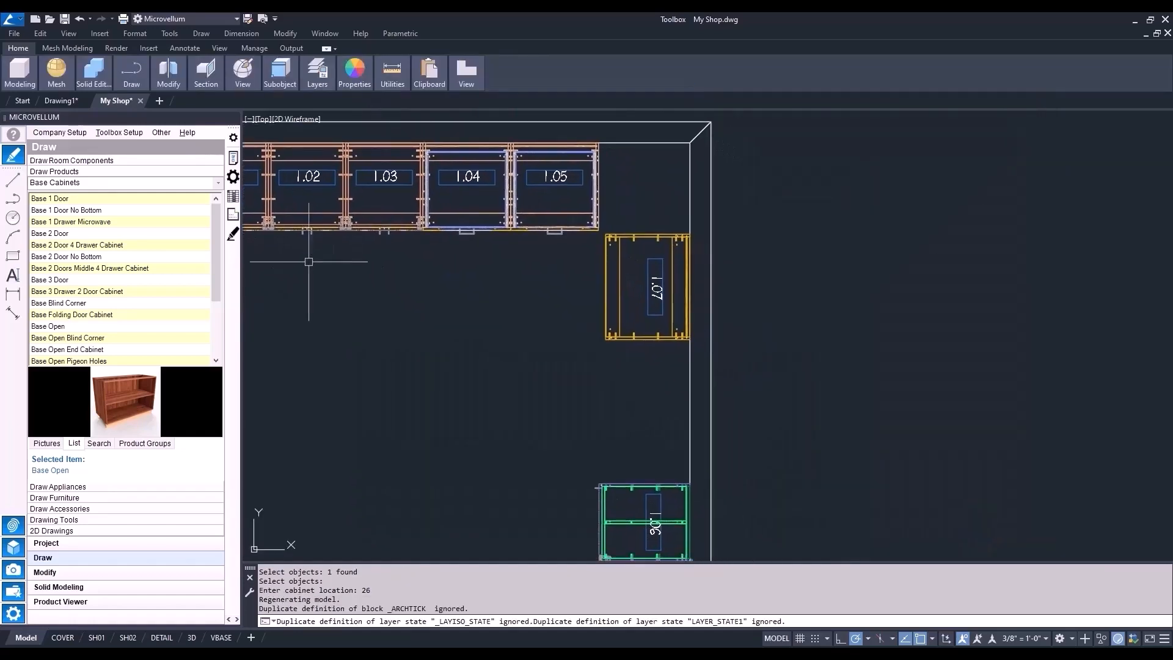
click(94, 200)
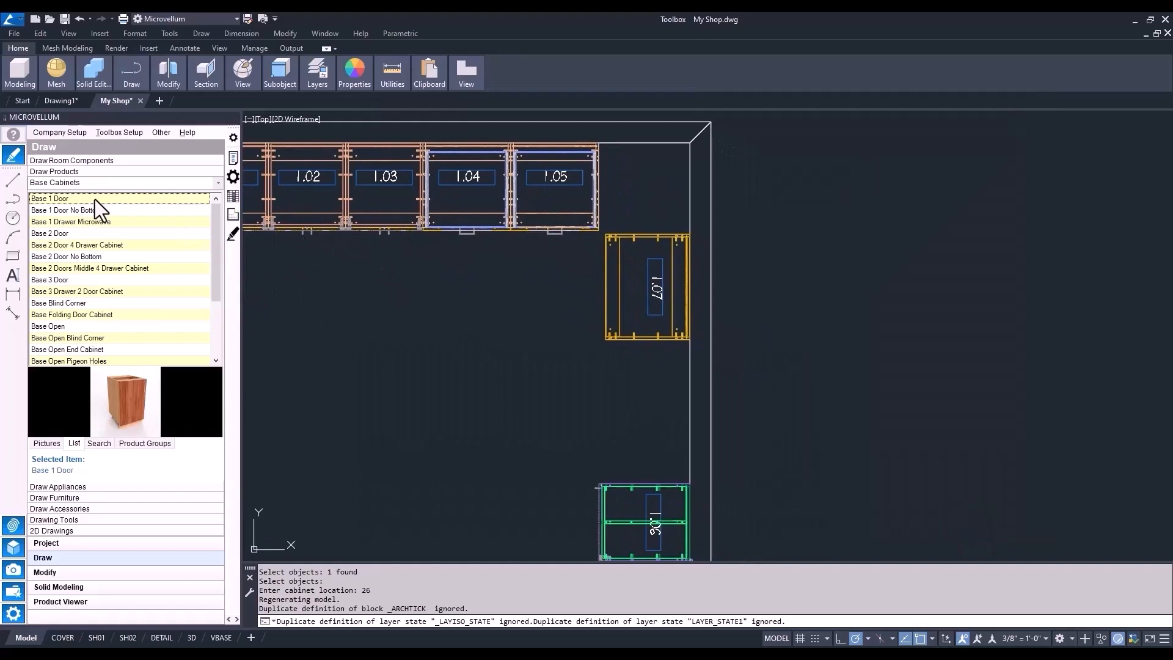
right_click(95, 199)
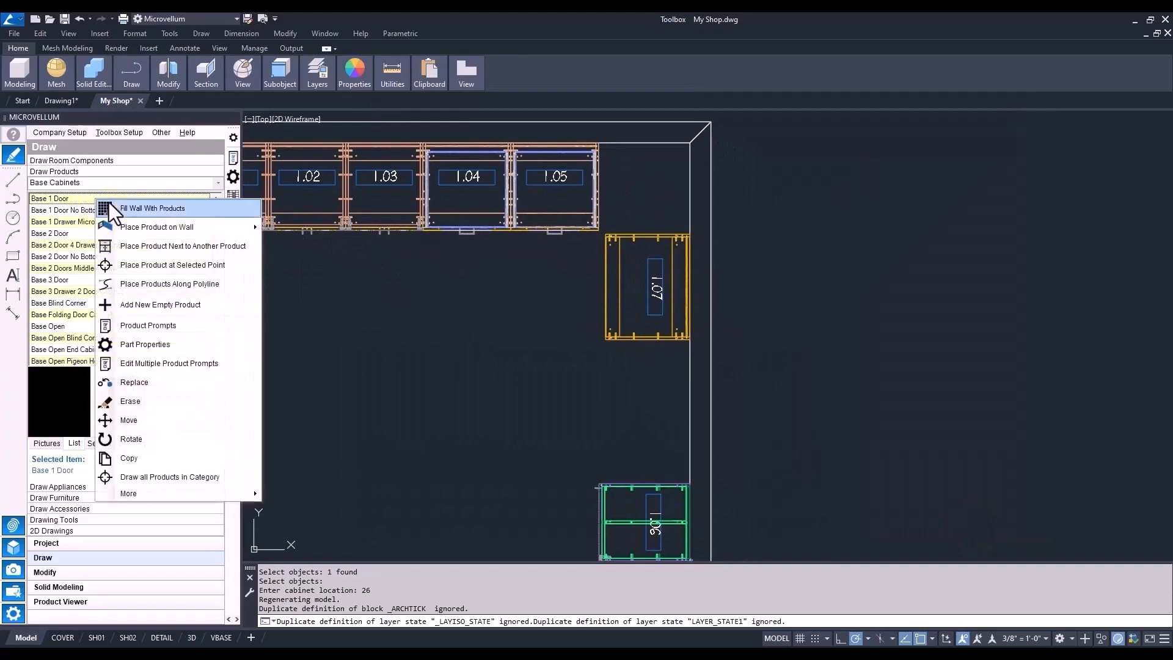
click(156, 247)
click(618, 341)
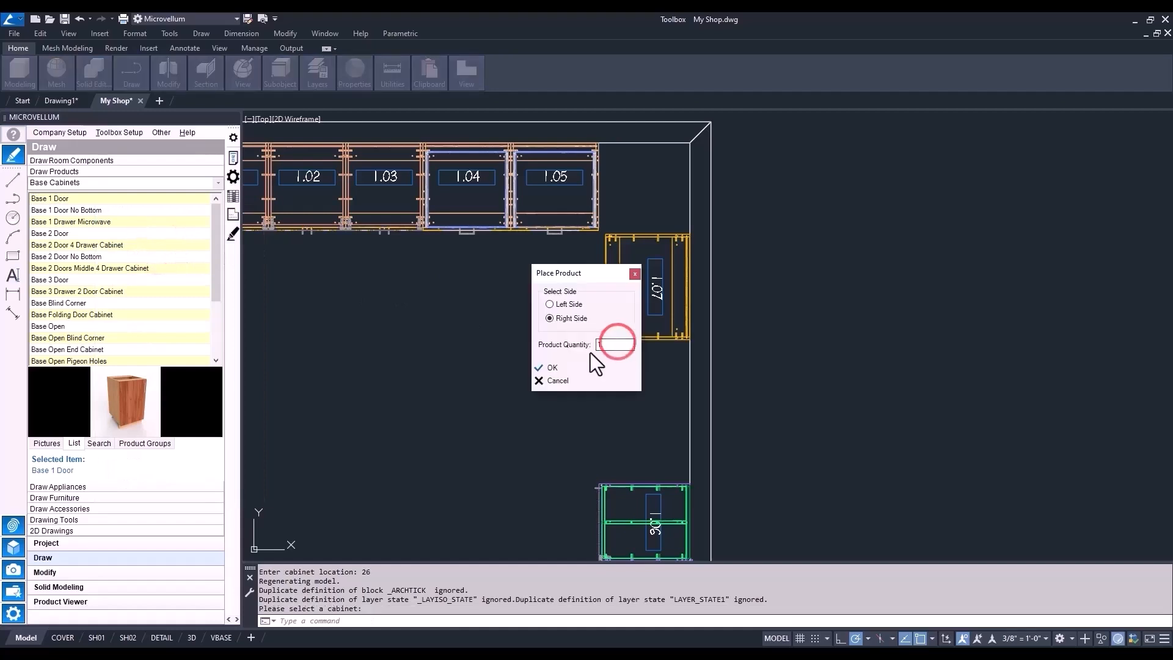
click(605, 346)
click(568, 369)
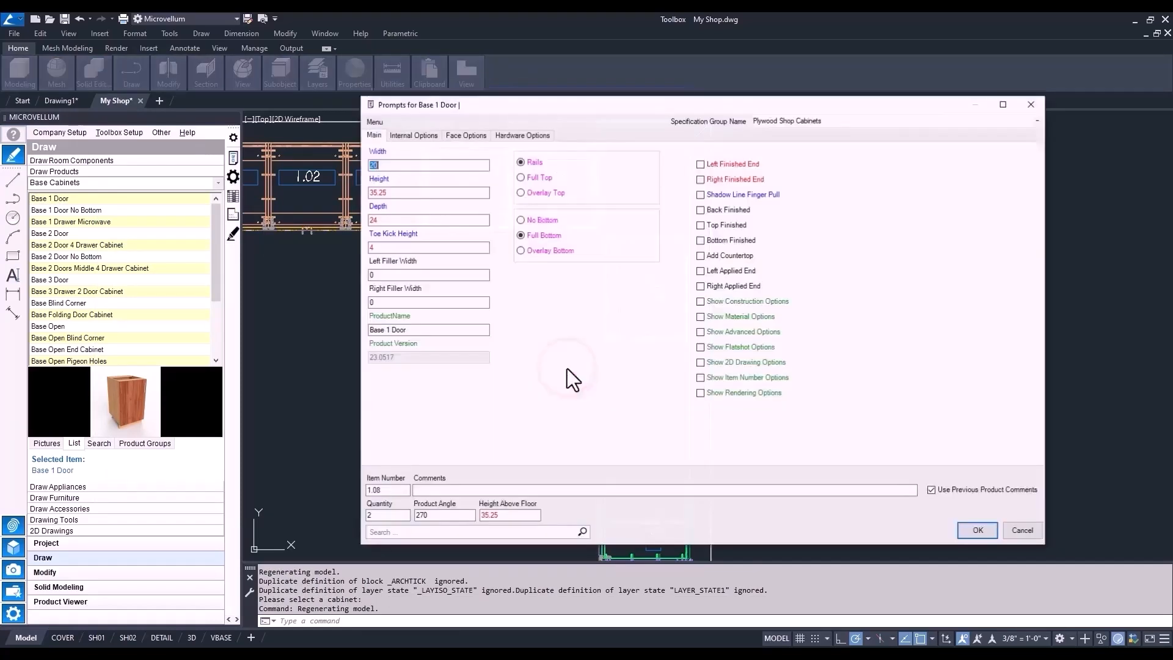
Measure the wall space between the Base Open cabinet and the tall cabinet from within the Width prompt.
click(392, 165)
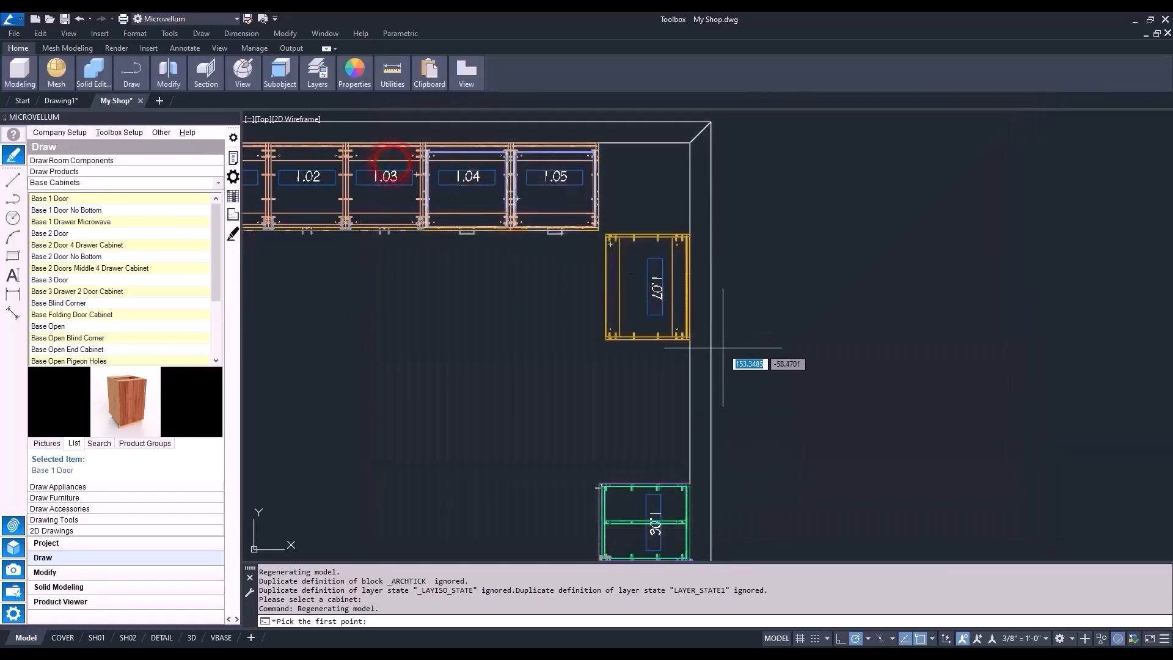
scroll(697, 342, up, 8)
click(623, 315)
scroll(622, 314, down, 8)
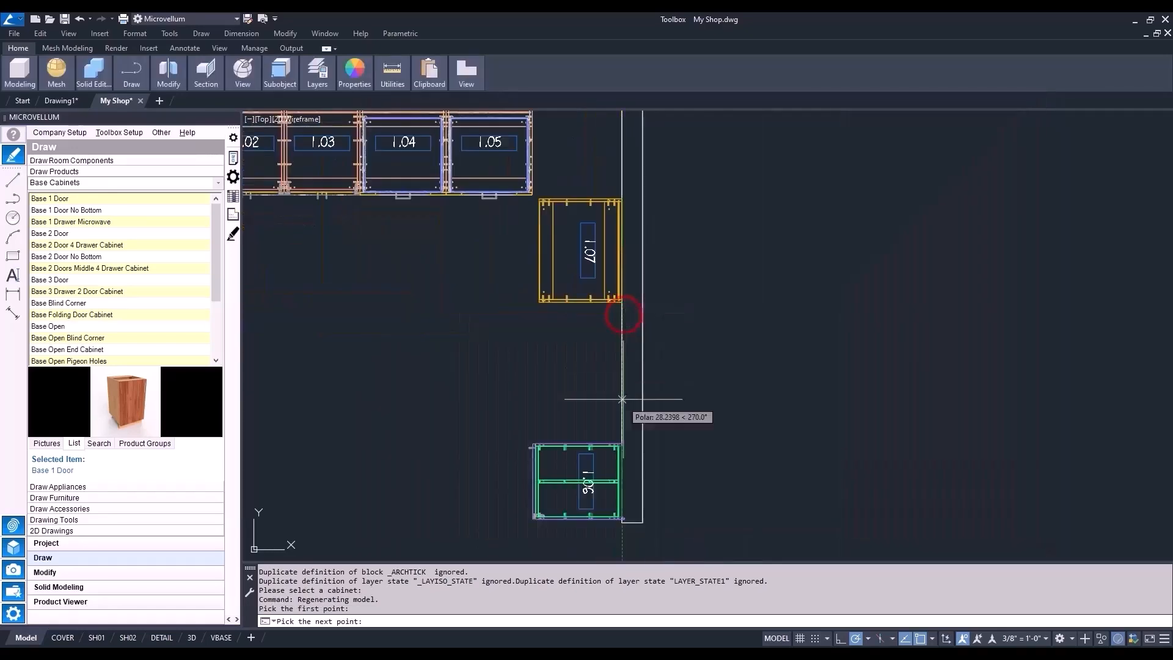
scroll(619, 447, up, 8)
click(669, 405)
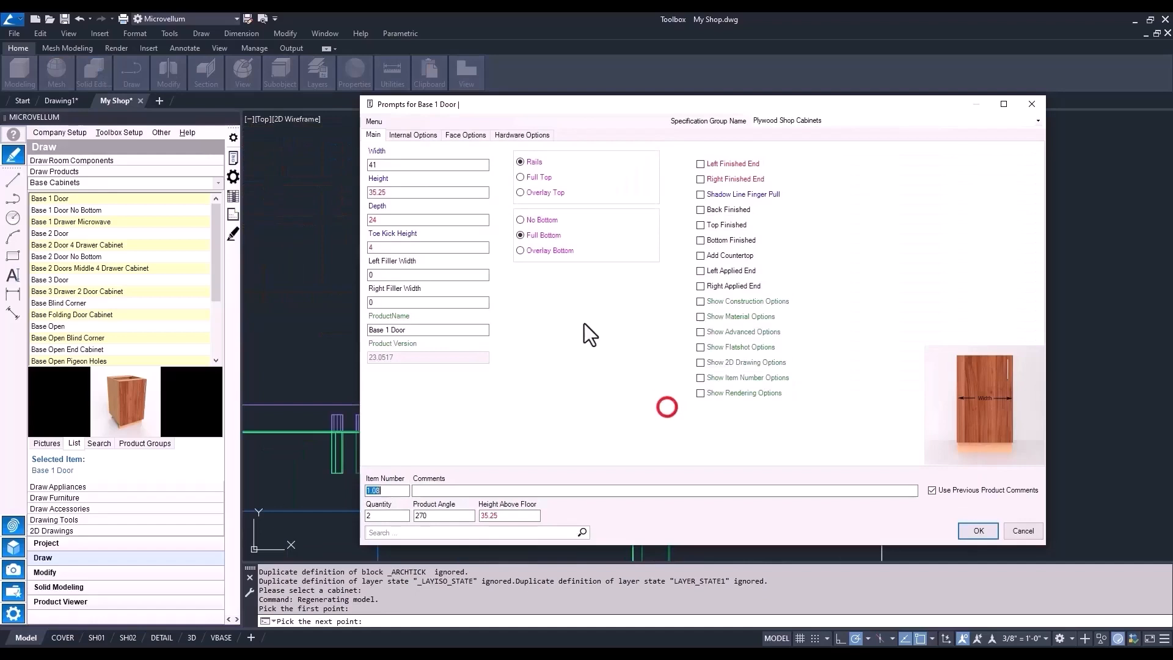
Set the Base 1 Door width to 20.5 and accept the prompts to draw both cabinets.
click(383, 163)
text(20.5)
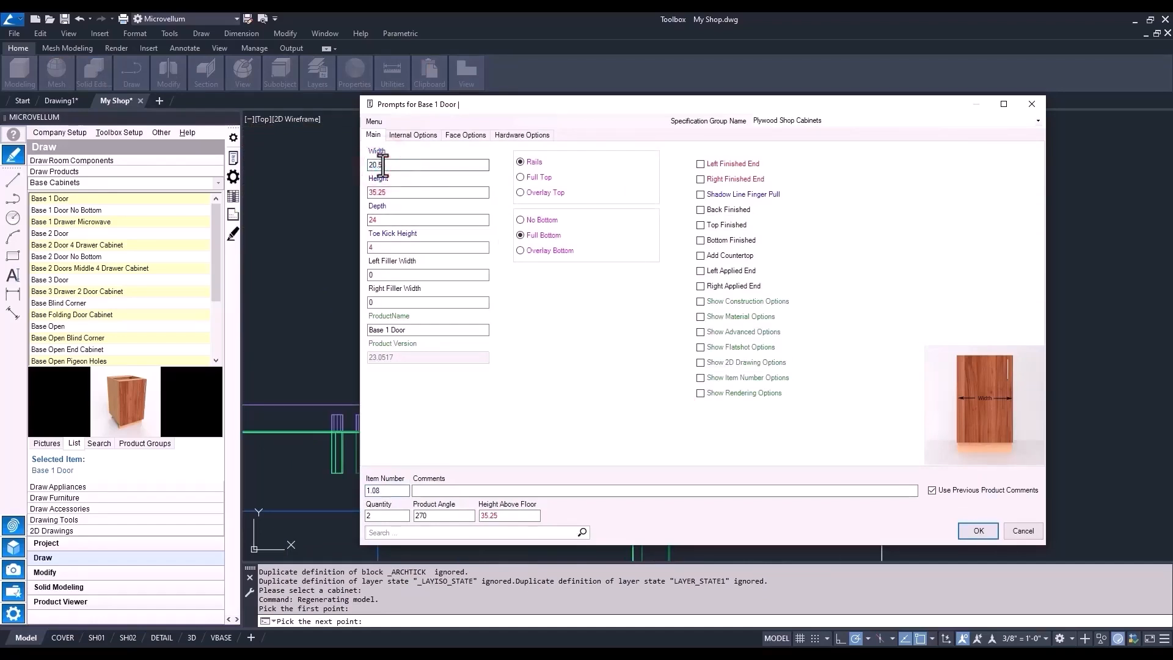
click(974, 530)
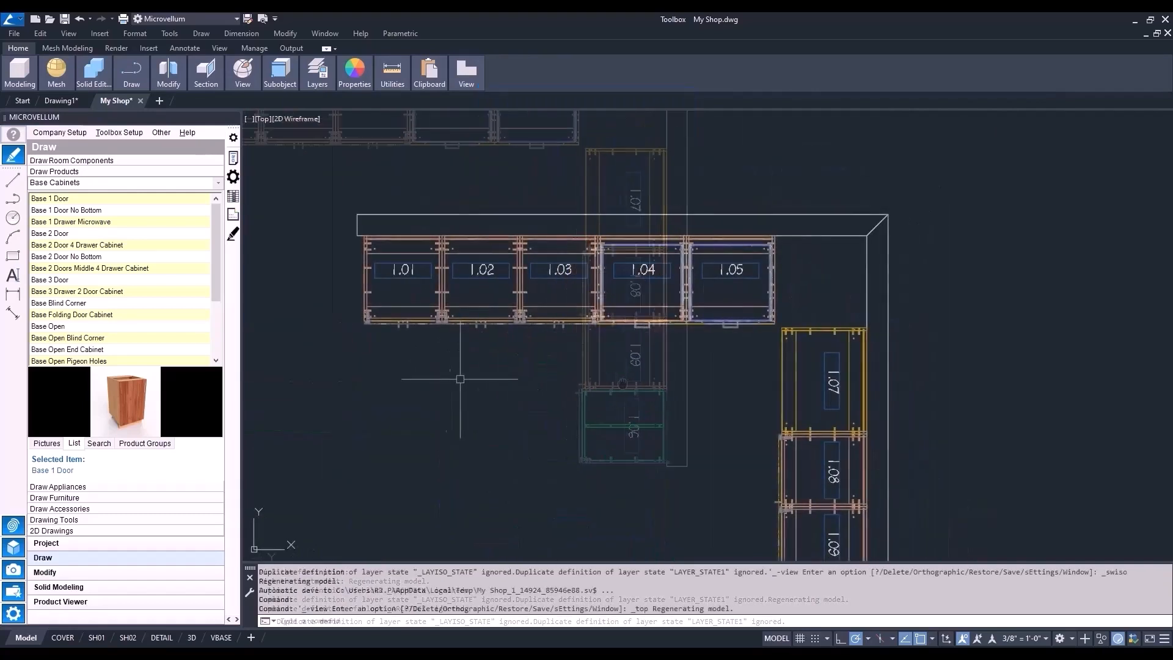
Fill the 144-long wall with four Upper 2 Door cabinets, 2 from its left side and 16 from its right, with calculated widths.
click(218, 183)
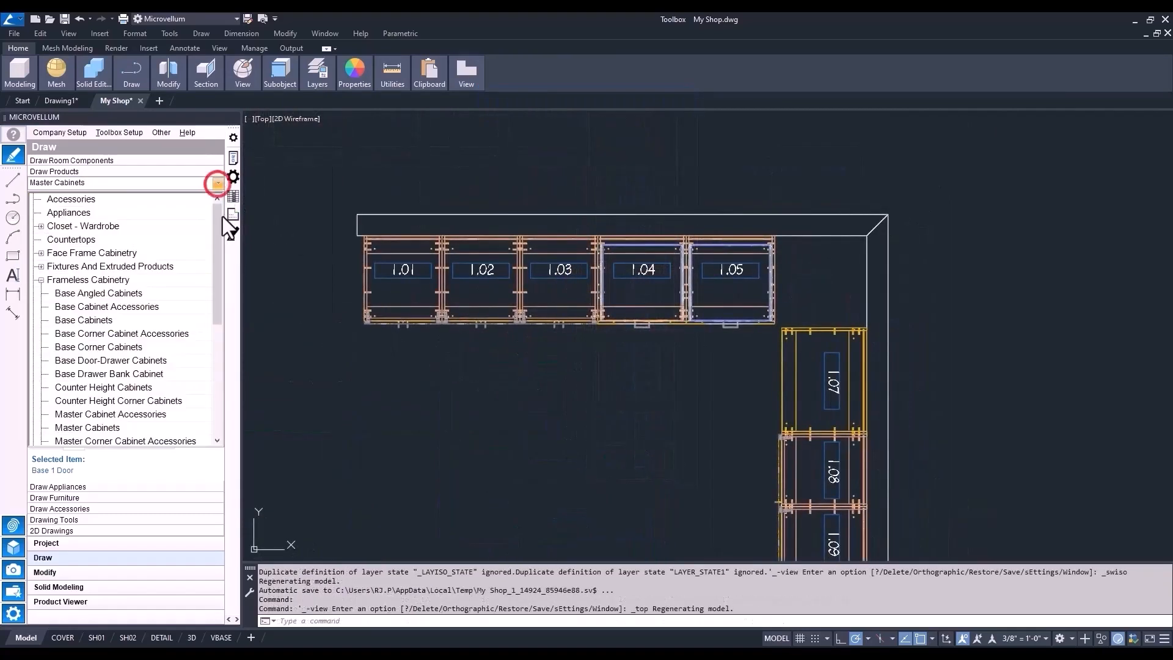
scroll(211, 299, down, 7)
click(85, 387)
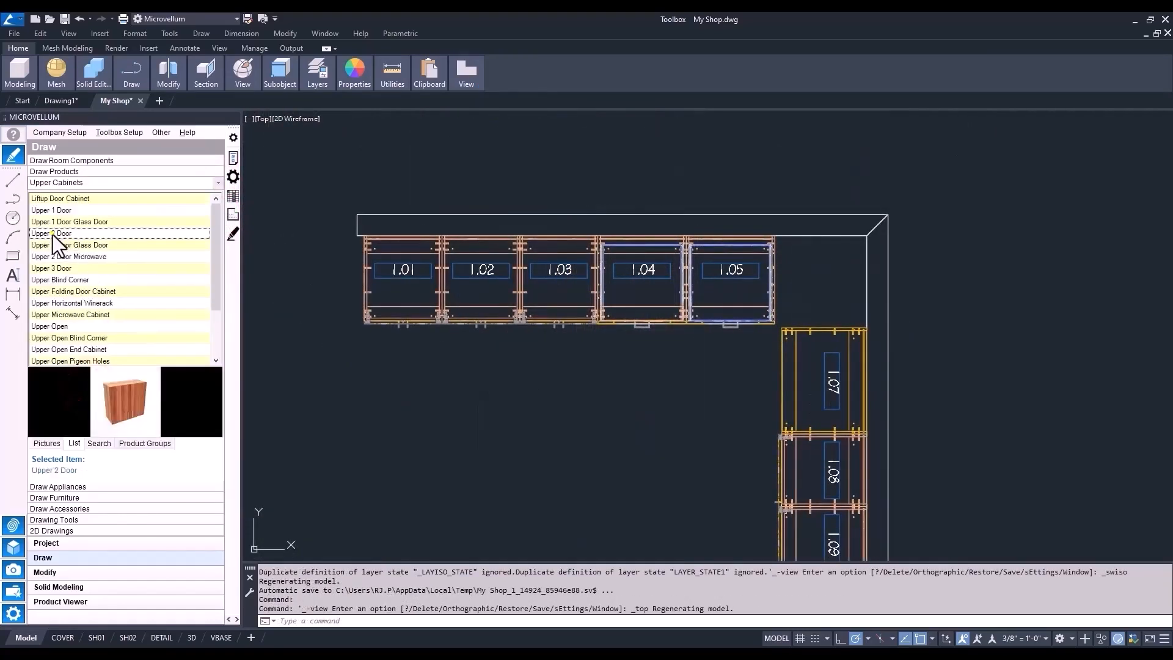
right_click(53, 235)
click(120, 244)
click(392, 217)
key(Return)
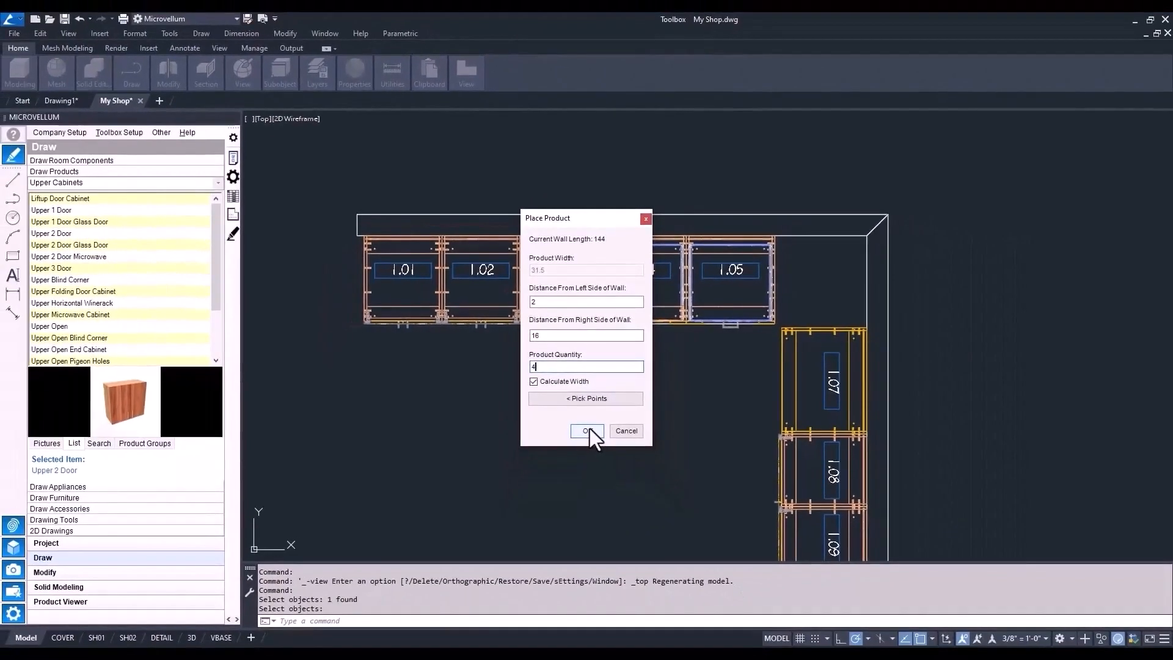
click(588, 477)
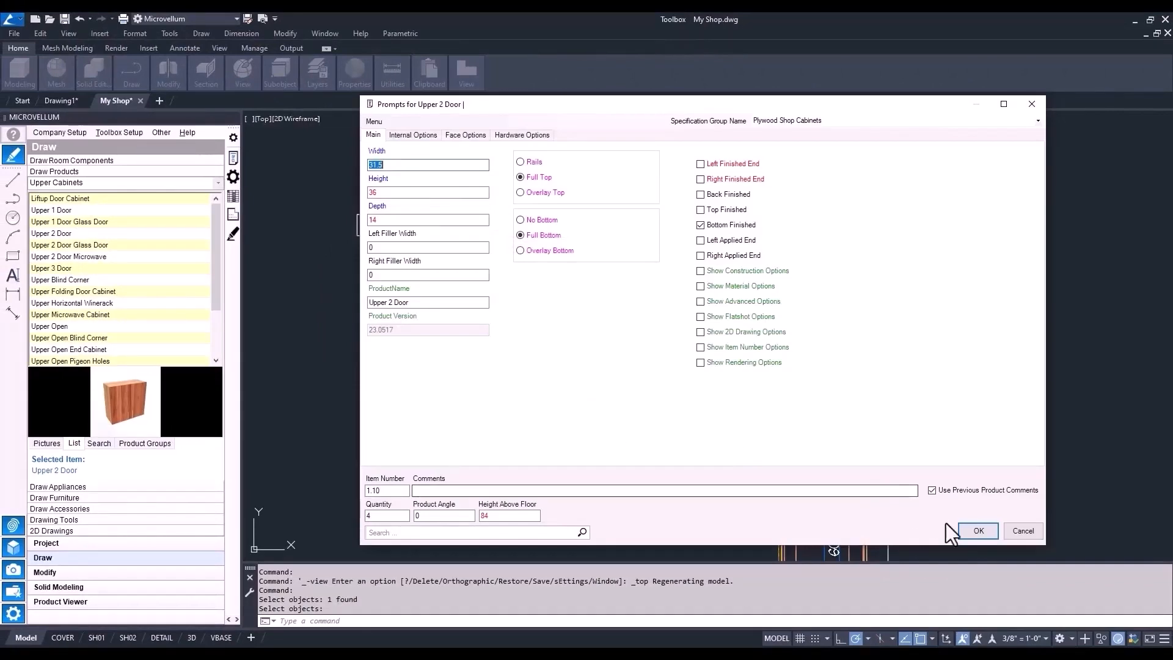
click(978, 530)
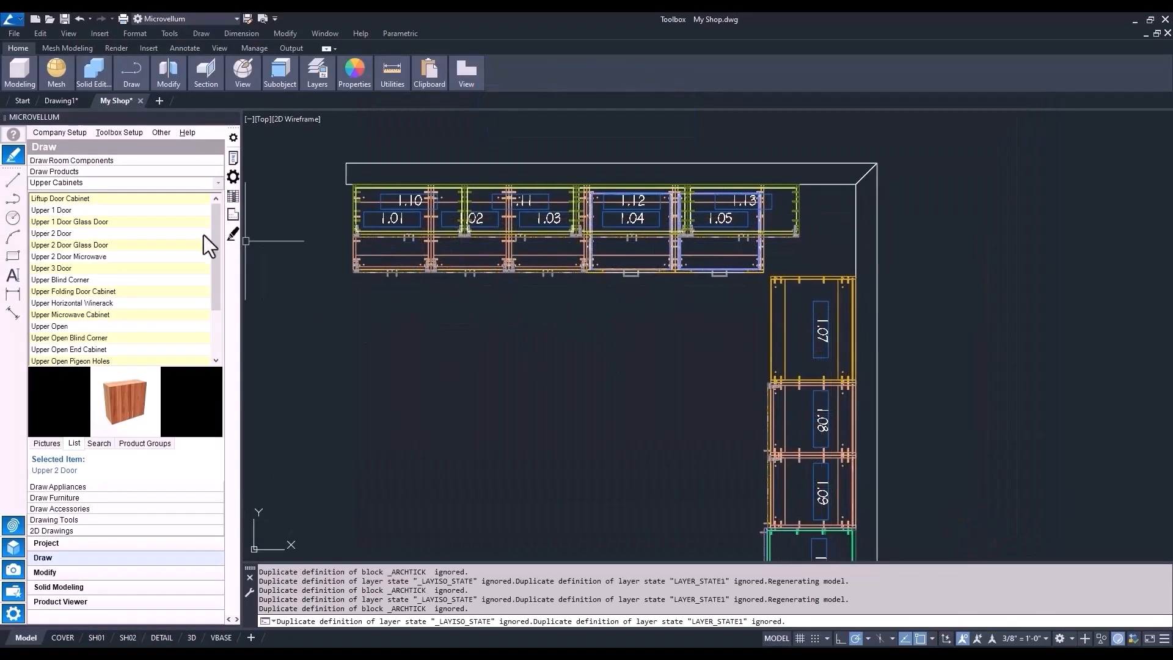
Choose Upper Open for filling the right-hand wall, with a quantity of 3 starting 16 from the wall's left side.
drag(216, 217, 215, 263)
right_click(95, 255)
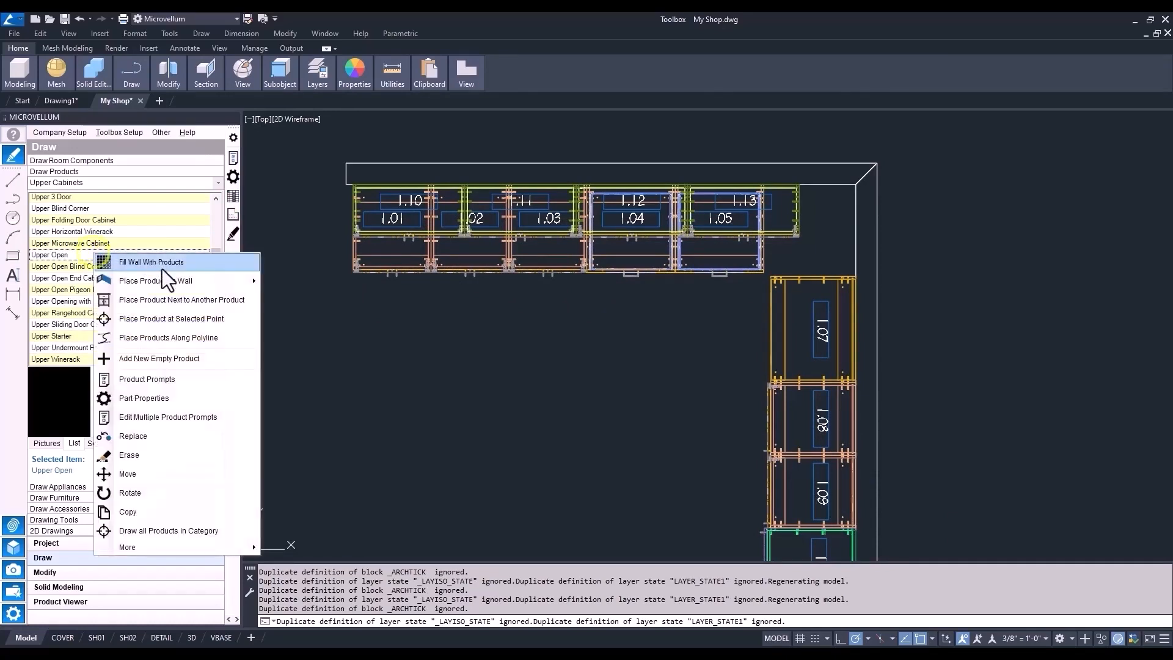
click(162, 259)
click(858, 225)
key(Return)
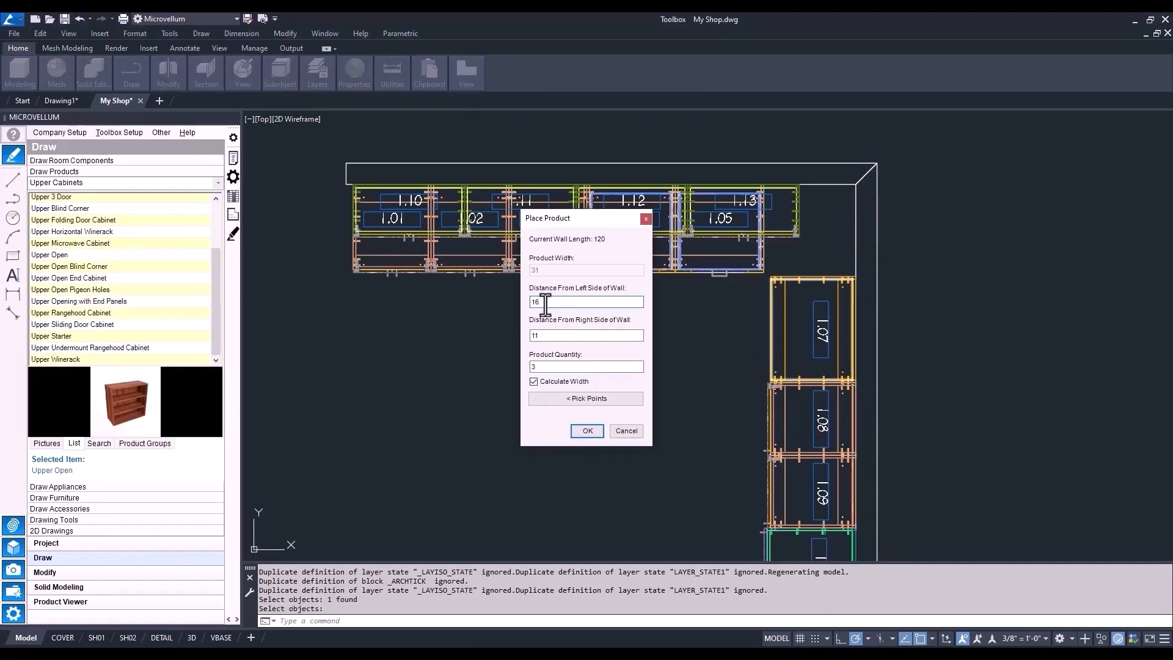
Set the distance from the wall's right side to 23 by picking across the tall cabinet's width, and draw the three Upper Open cabinets.
click(587, 399)
scroll(603, 263, down, 4)
scroll(706, 400, up, 8)
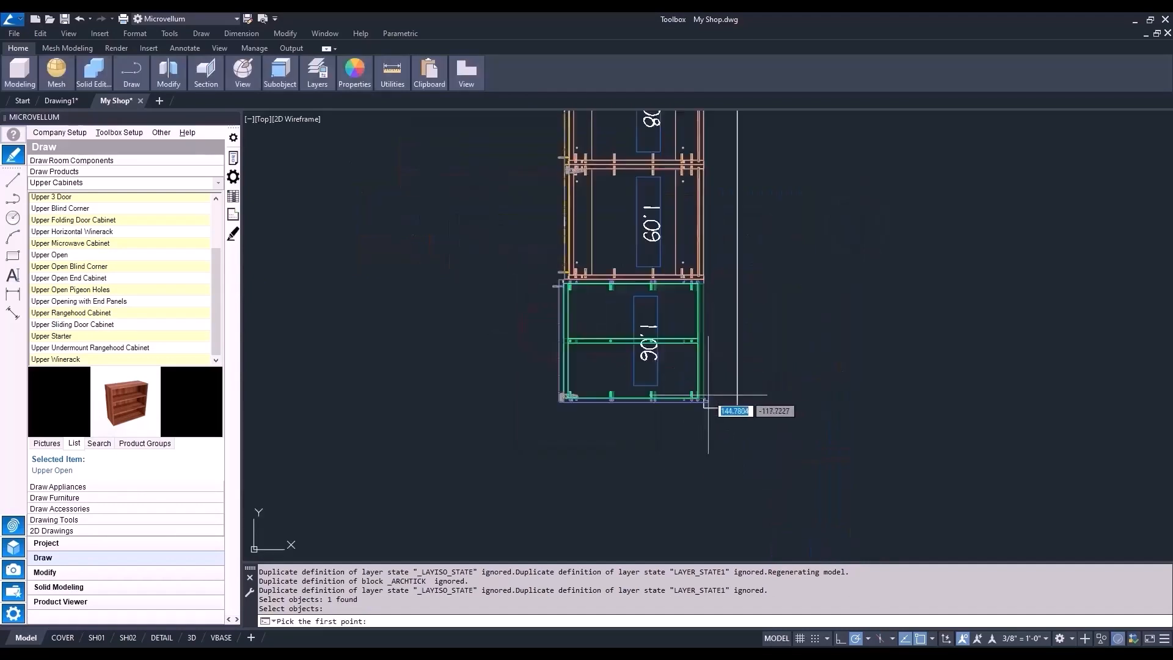
click(700, 416)
scroll(708, 211, up, 8)
click(655, 207)
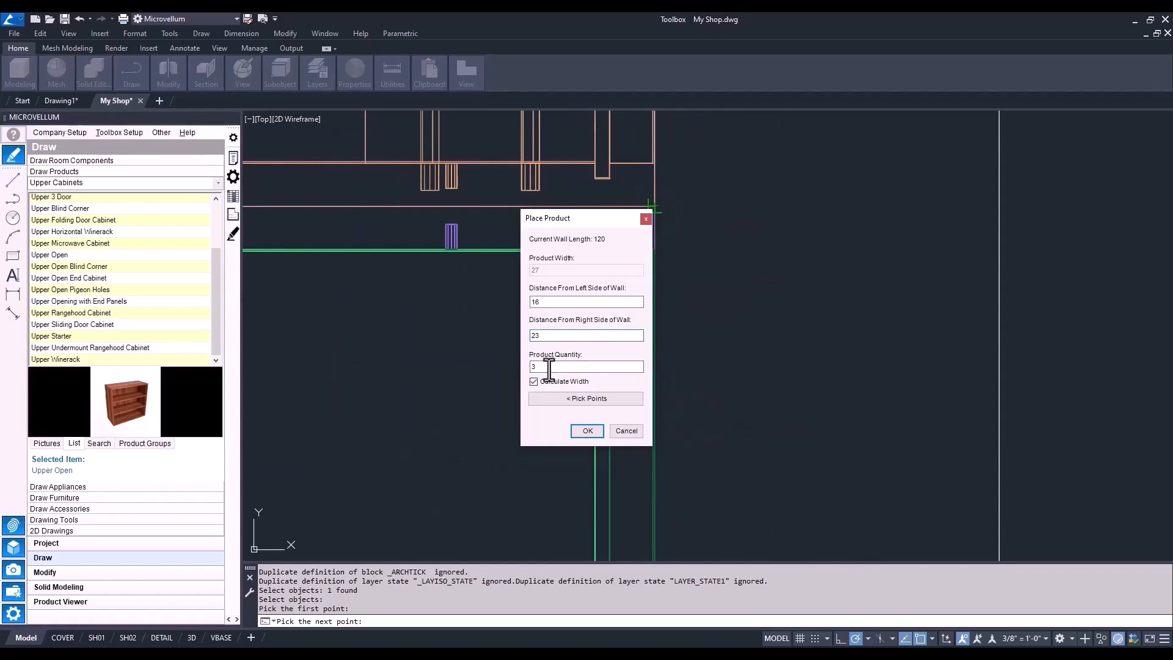
click(587, 431)
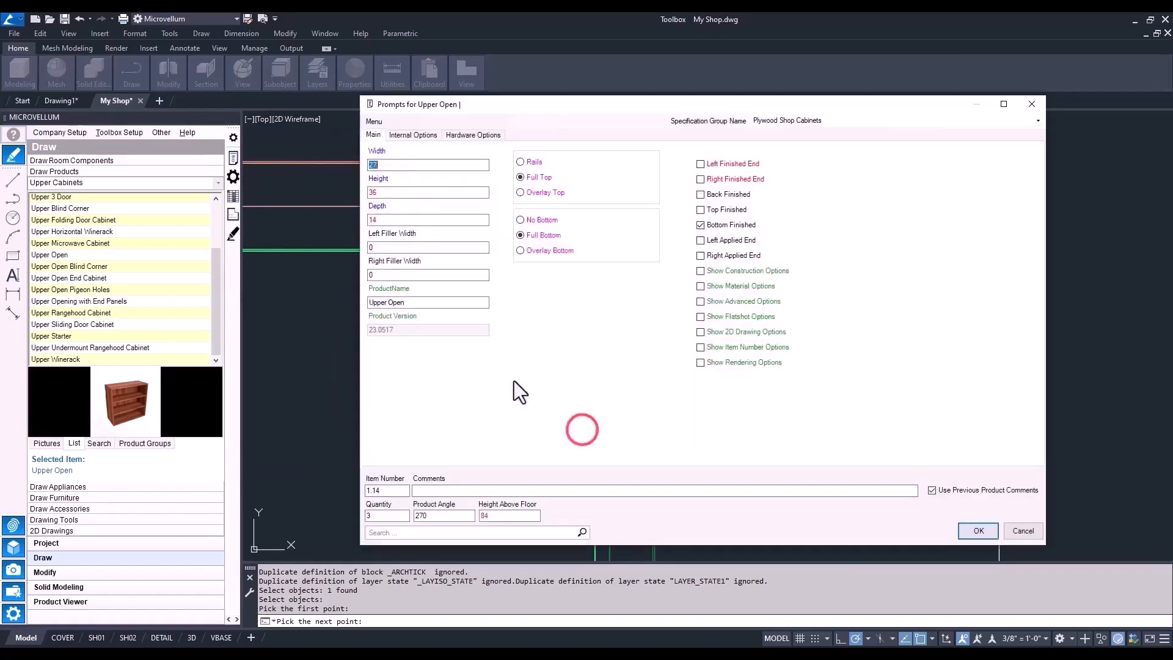
click(977, 531)
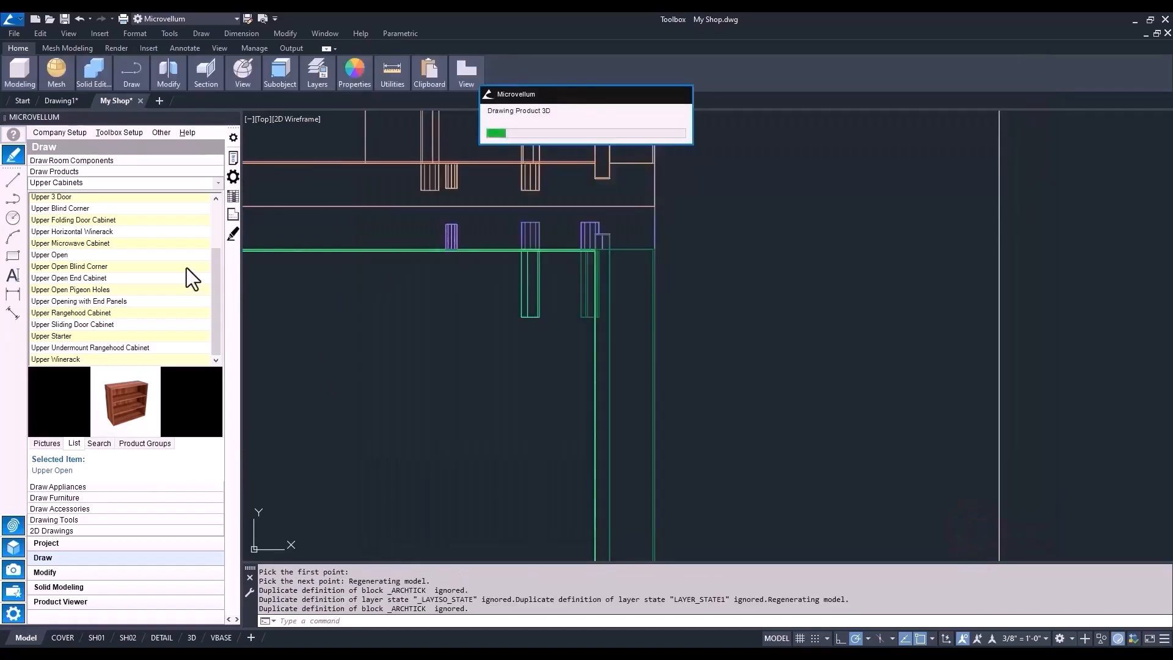
Show the room from the SW Isometric view in the Conceptual style and examine the cabinets along both walls.
scroll(602, 404, down, 5)
click(263, 120)
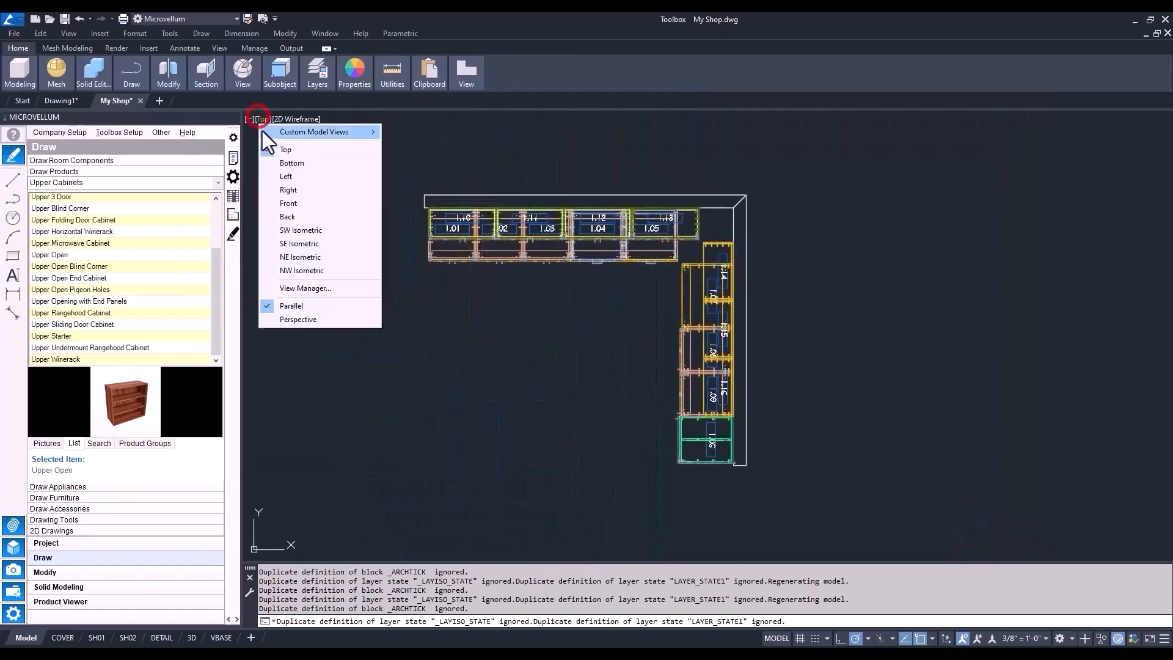
click(294, 233)
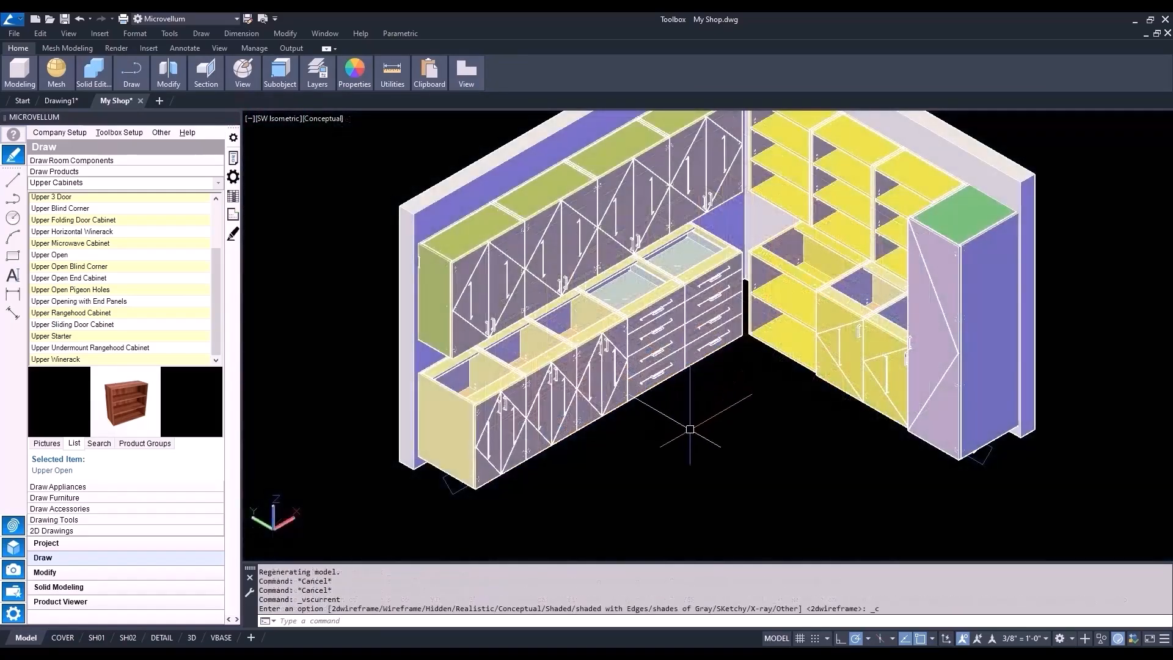
middle_drag(695, 422, 615, 448)
scroll(438, 469, up, 3)
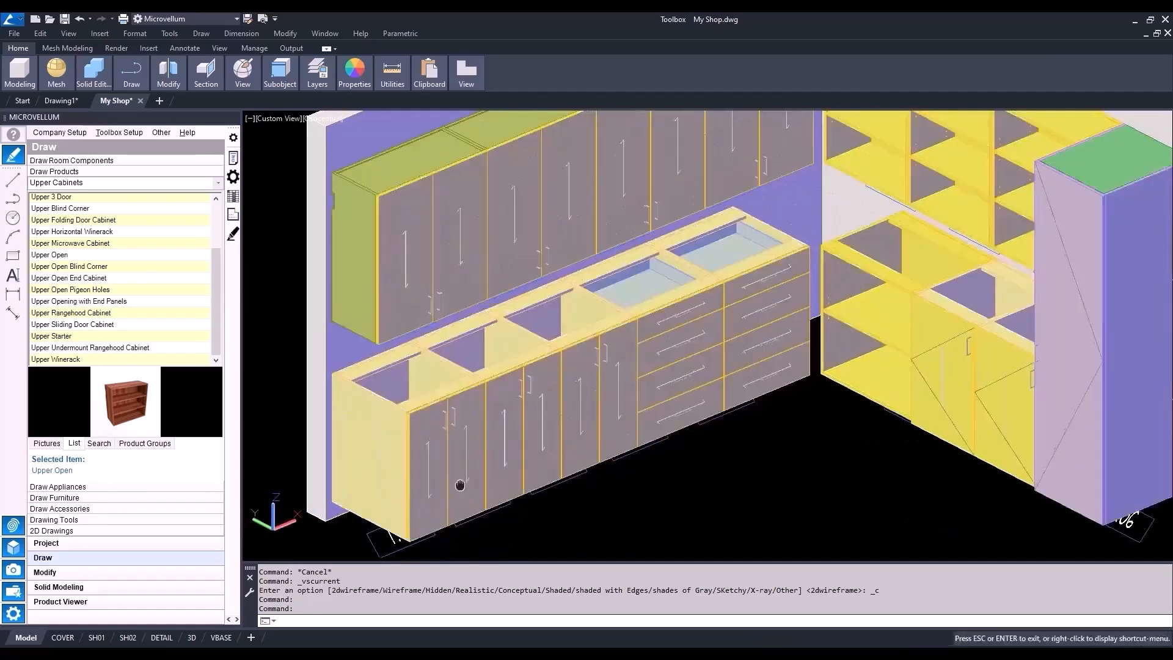
Turn on Left Finished End in the prompts of Base 2 Door cabinet 1.01 and accept the change.
click(233, 158)
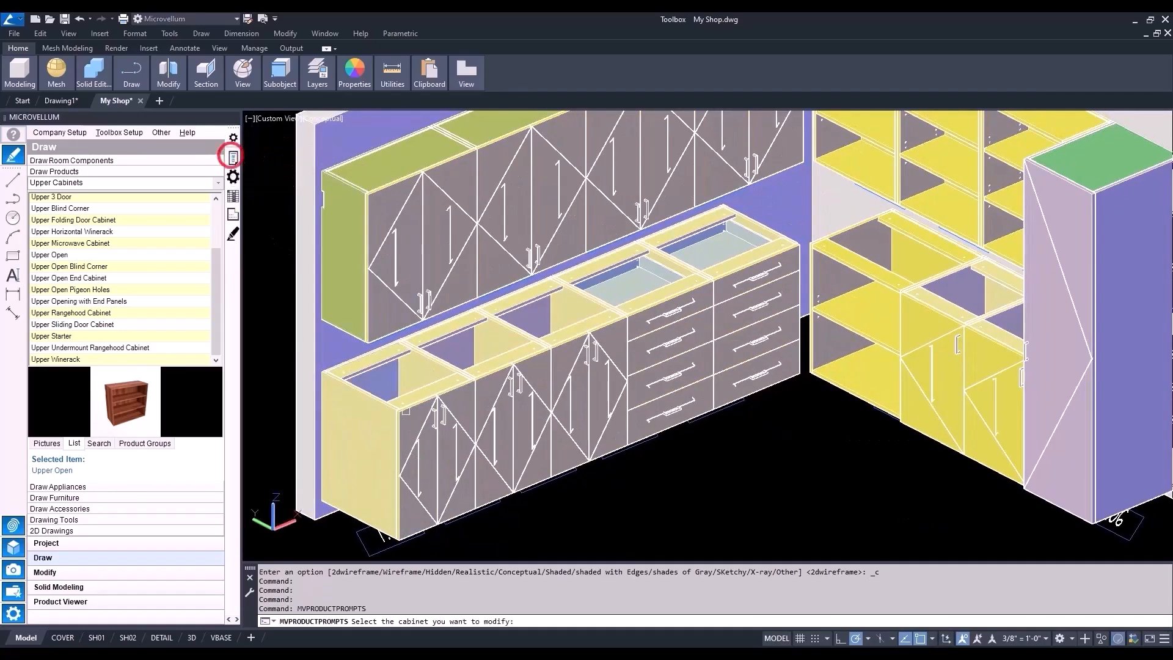
click(405, 412)
click(701, 163)
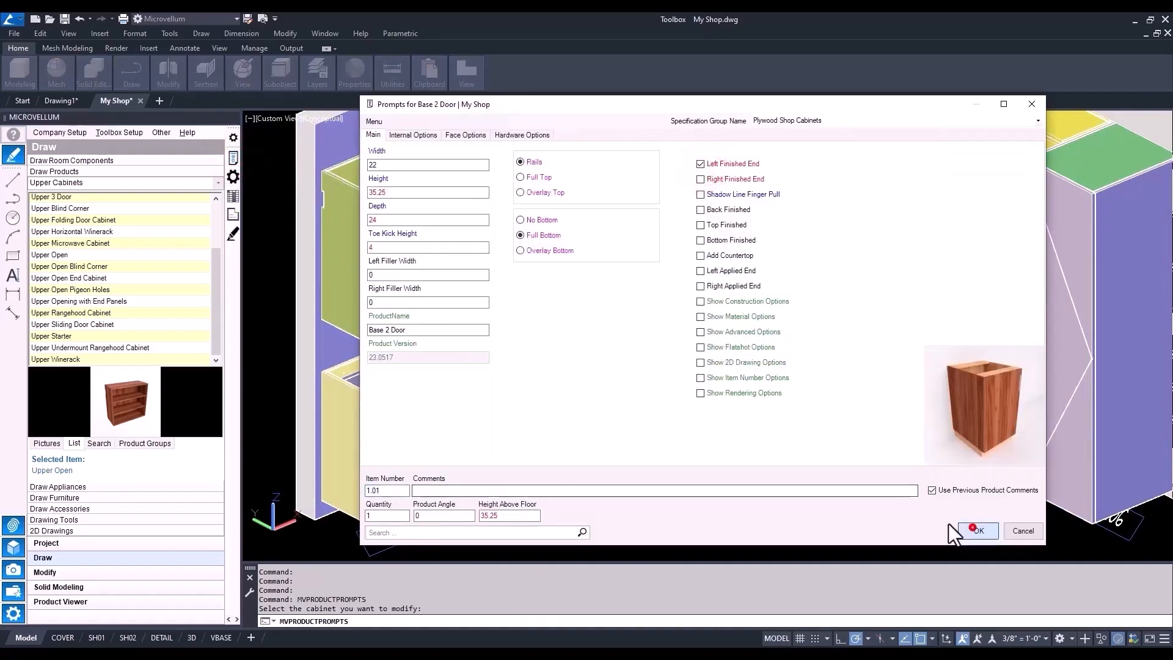
click(978, 530)
click(689, 368)
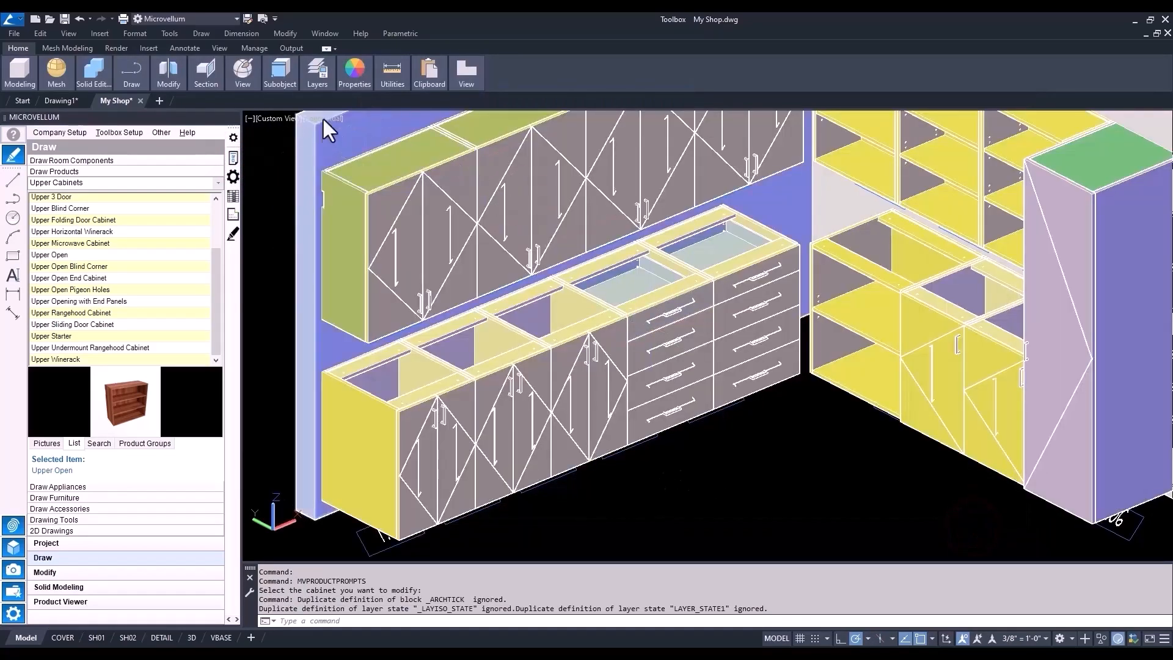
Switch to the 2D Wireframe style and set the Right Filler Width of Base 4 Drawer cabinet 1.05 to 2.75.
click(326, 118)
click(343, 151)
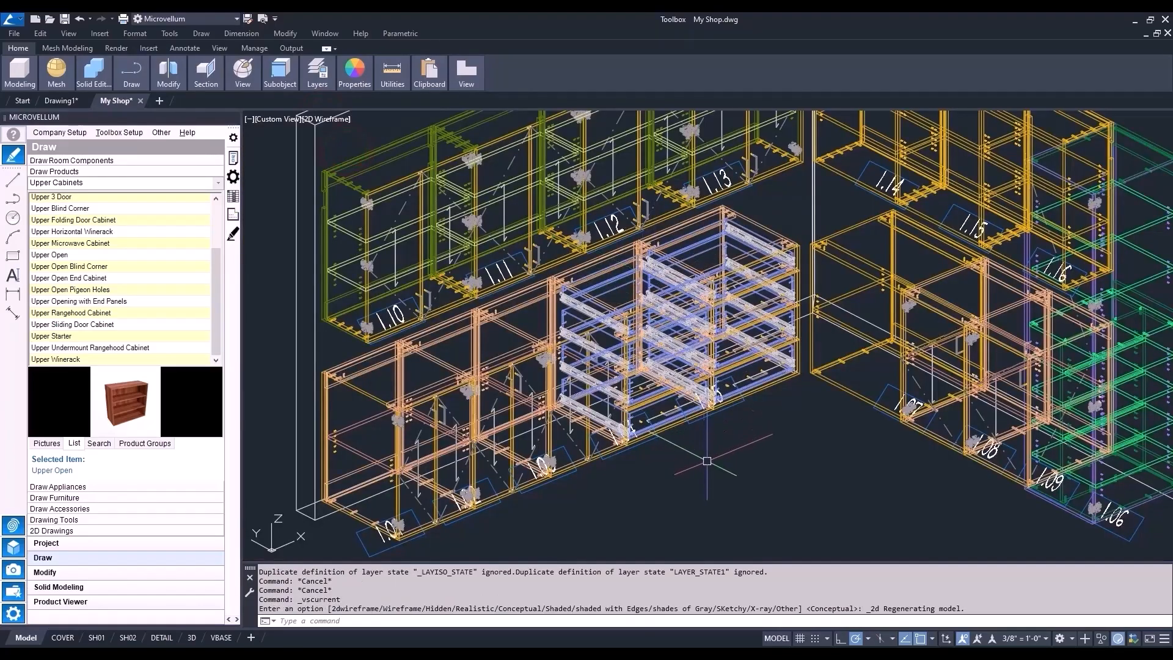
shift+middle_drag(707, 460, 704, 474)
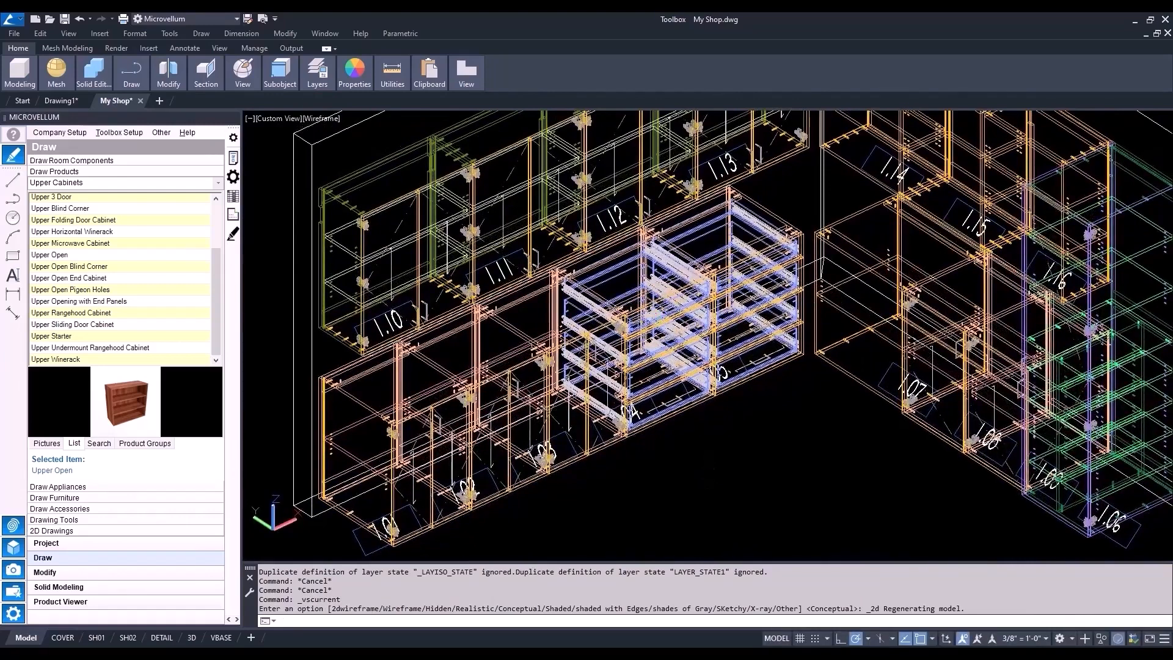
scroll(701, 449, down, 2)
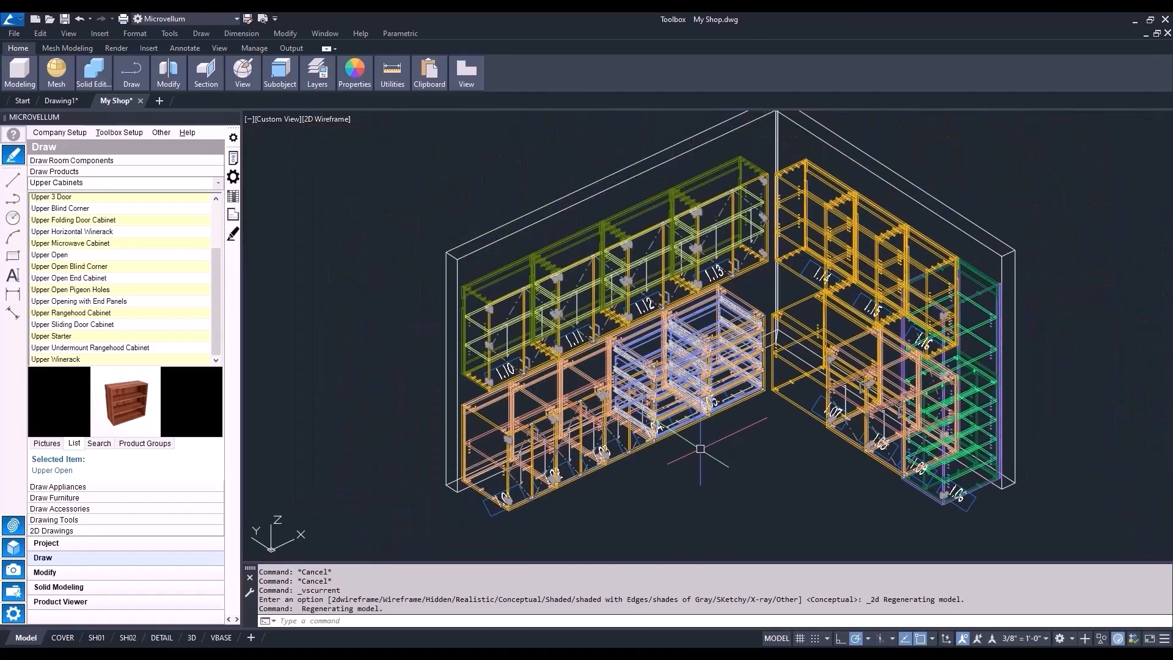
click(230, 157)
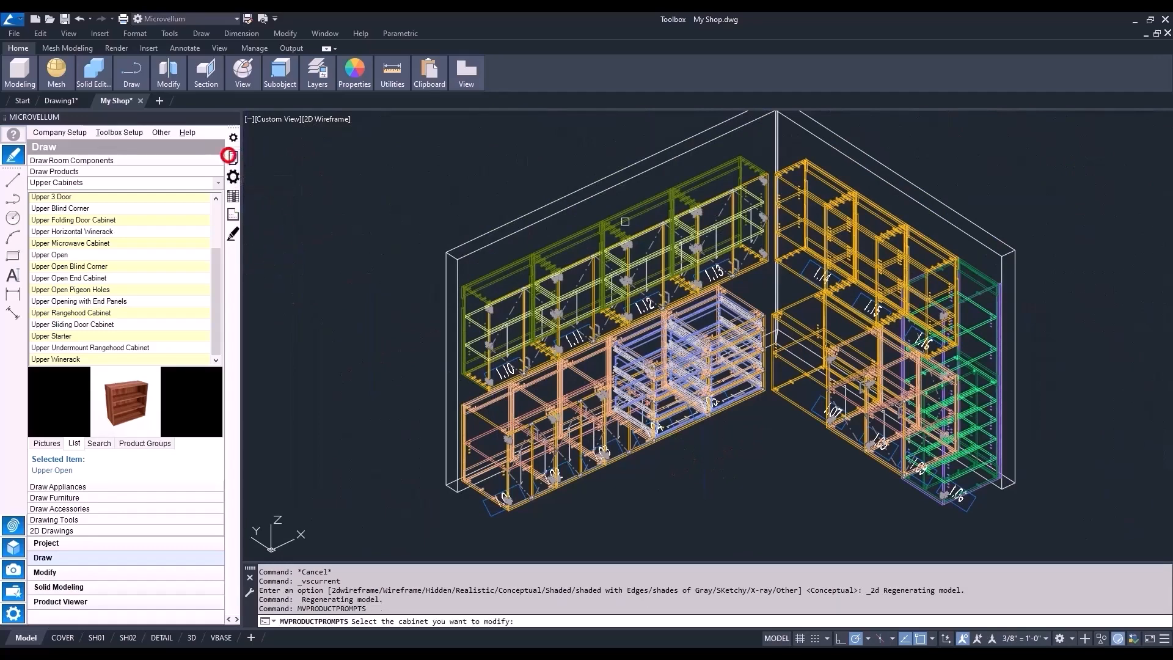
click(741, 293)
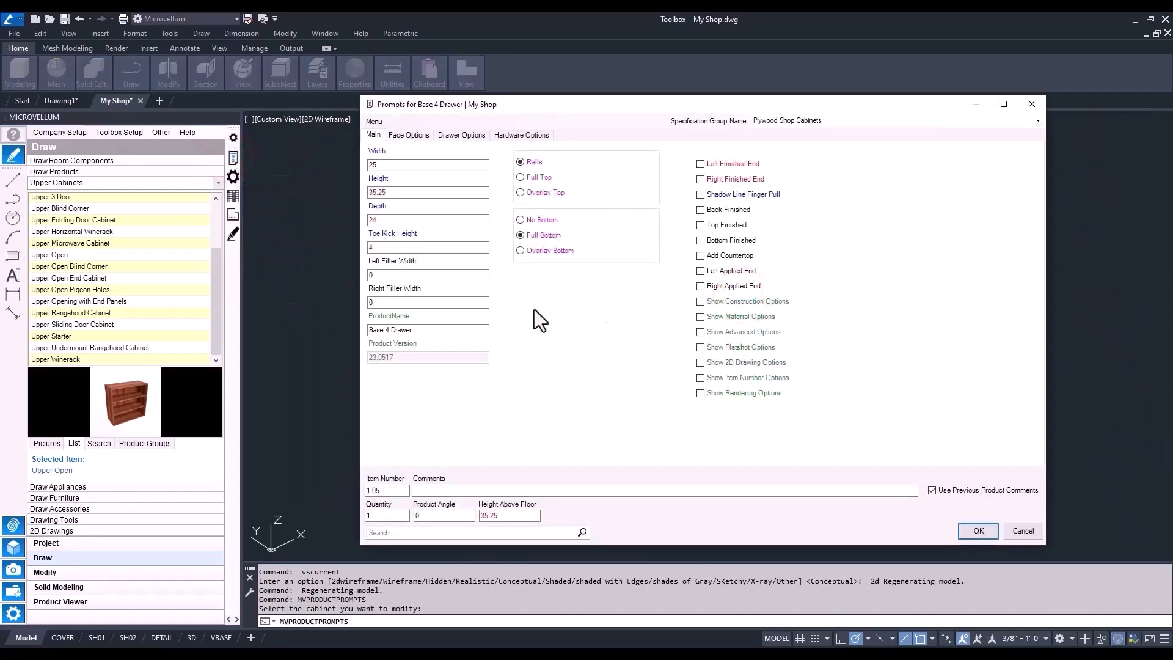
text(2.75)
click(966, 532)
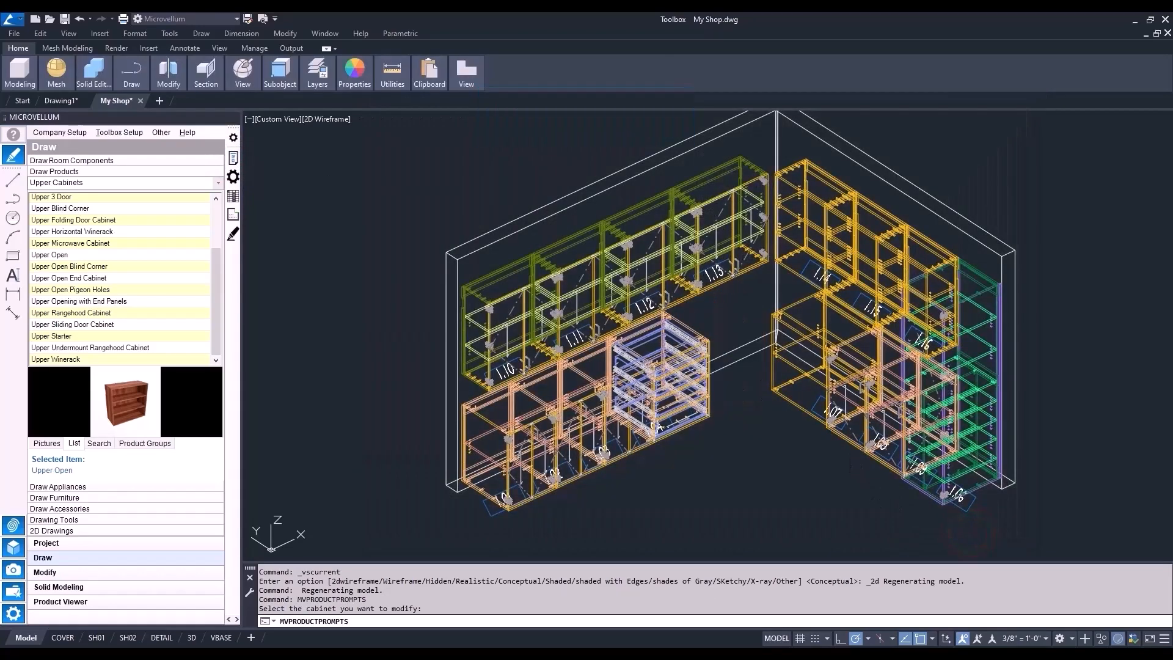
Add a left filler to corner base cabinet 1.07 through its product prompts.
scroll(774, 332, up, 6)
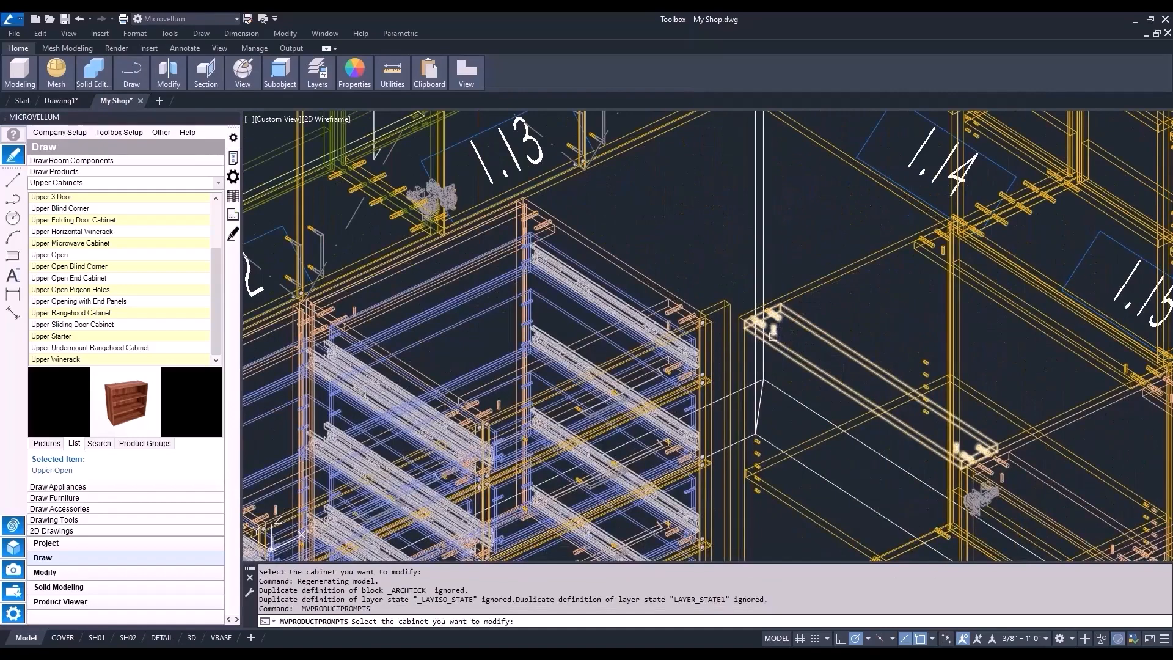
click(773, 337)
double_click(385, 276)
key(Return)
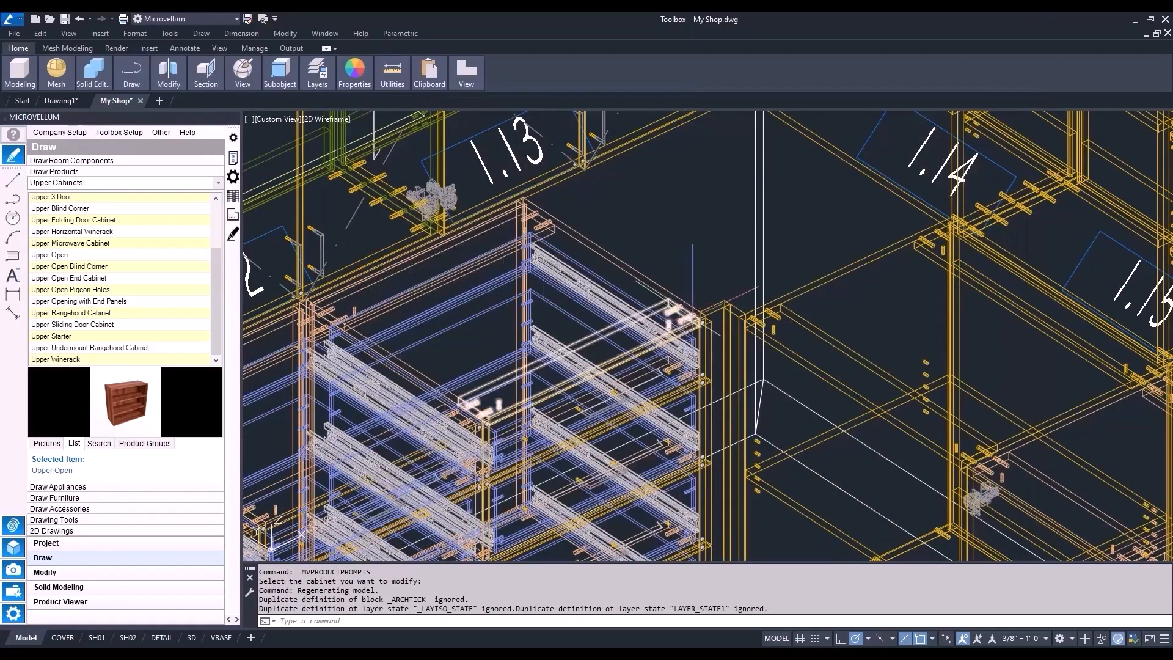
scroll(739, 326, up, 5)
scroll(738, 327, down, 8)
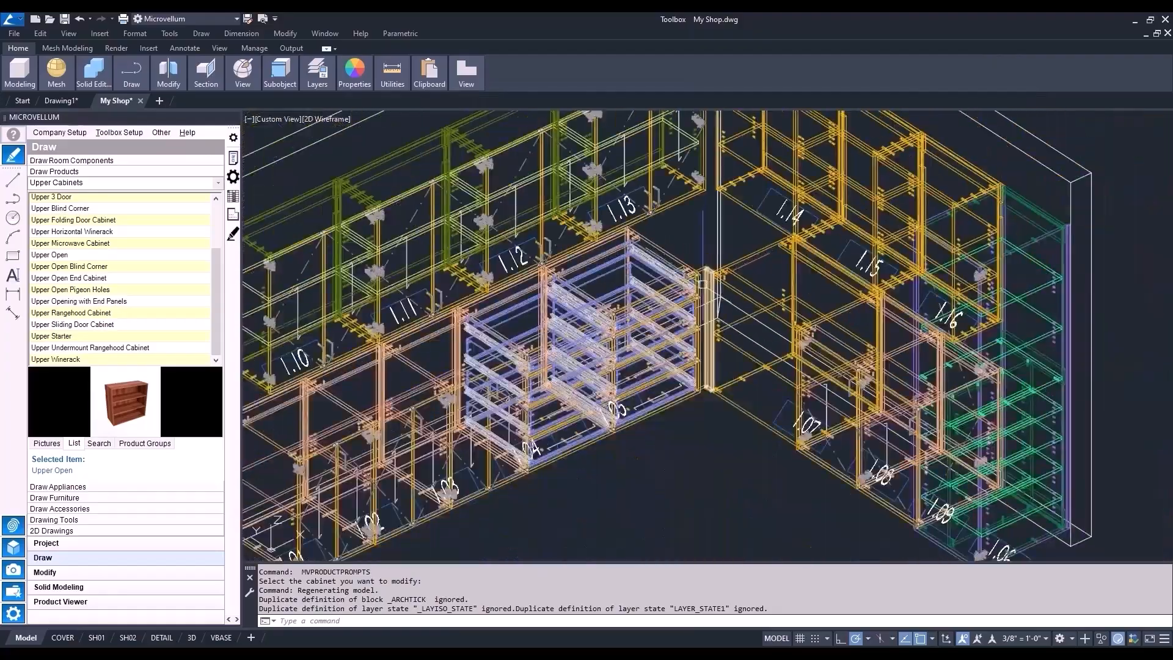
Change the face option of Base 1 Door cabinet 1.09, beside the tall cabinet, to Right Swing.
middle_drag(746, 461, 864, 459)
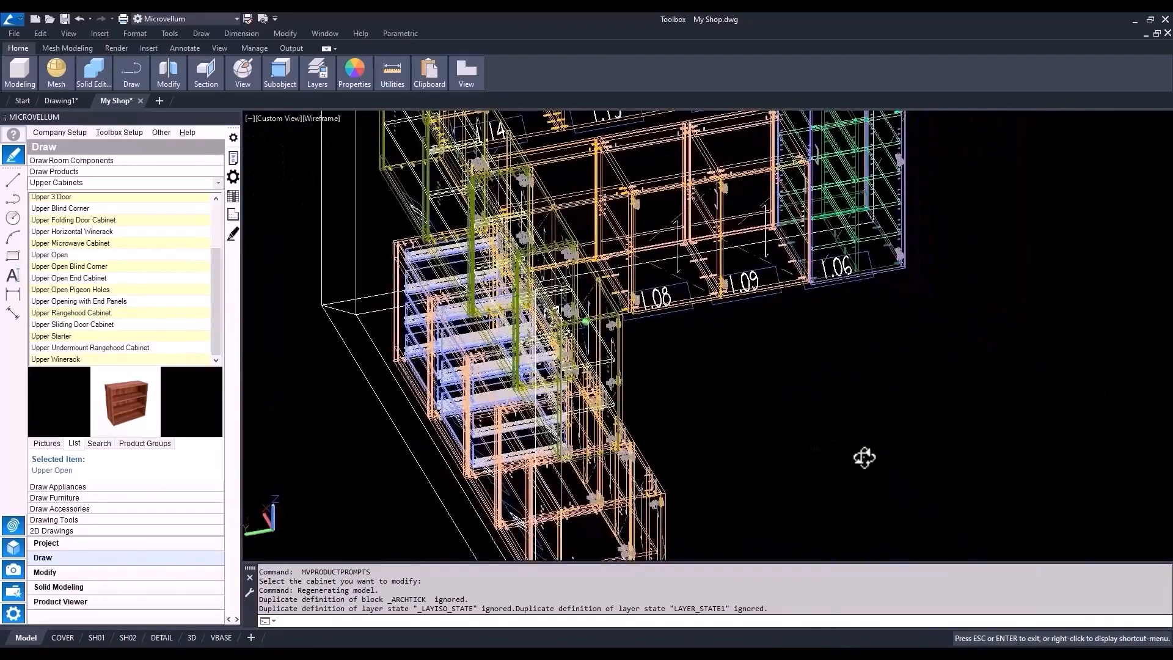
scroll(798, 182, up, 5)
click(233, 158)
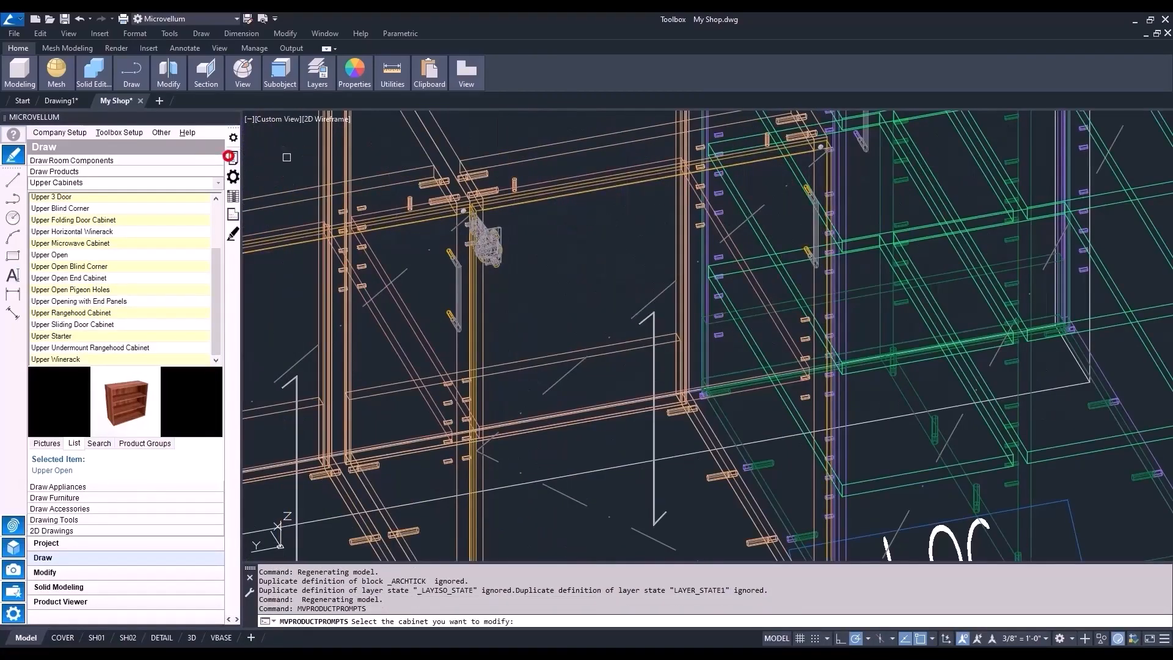
click(570, 181)
click(483, 135)
click(430, 166)
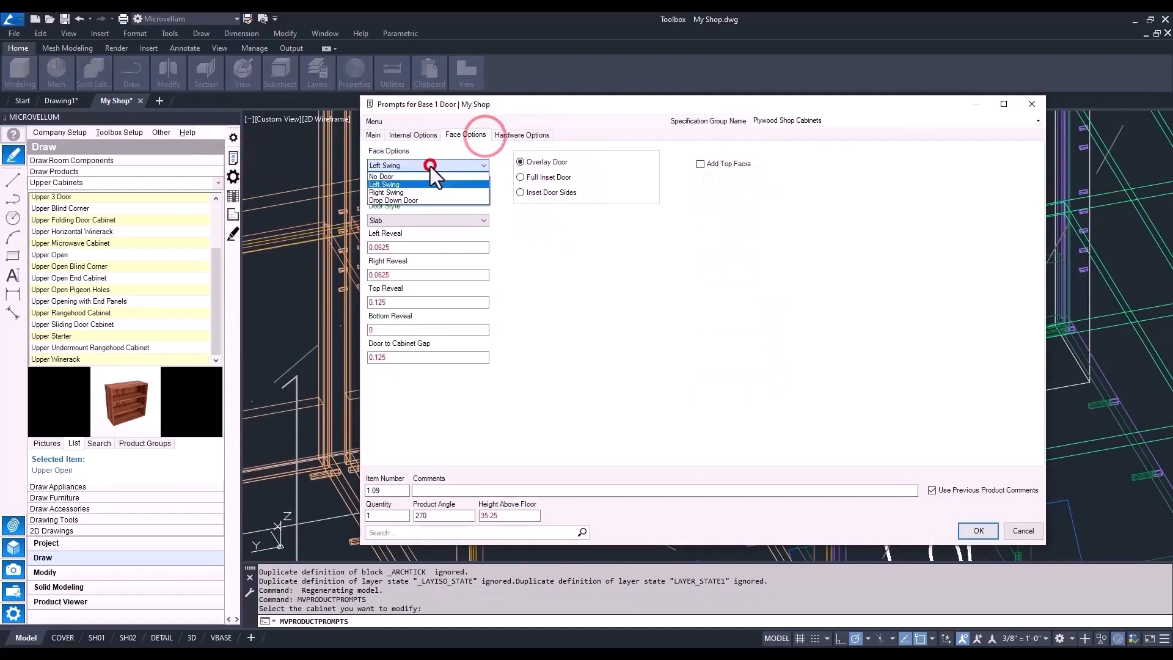
click(417, 194)
click(977, 530)
scroll(718, 461, down, 5)
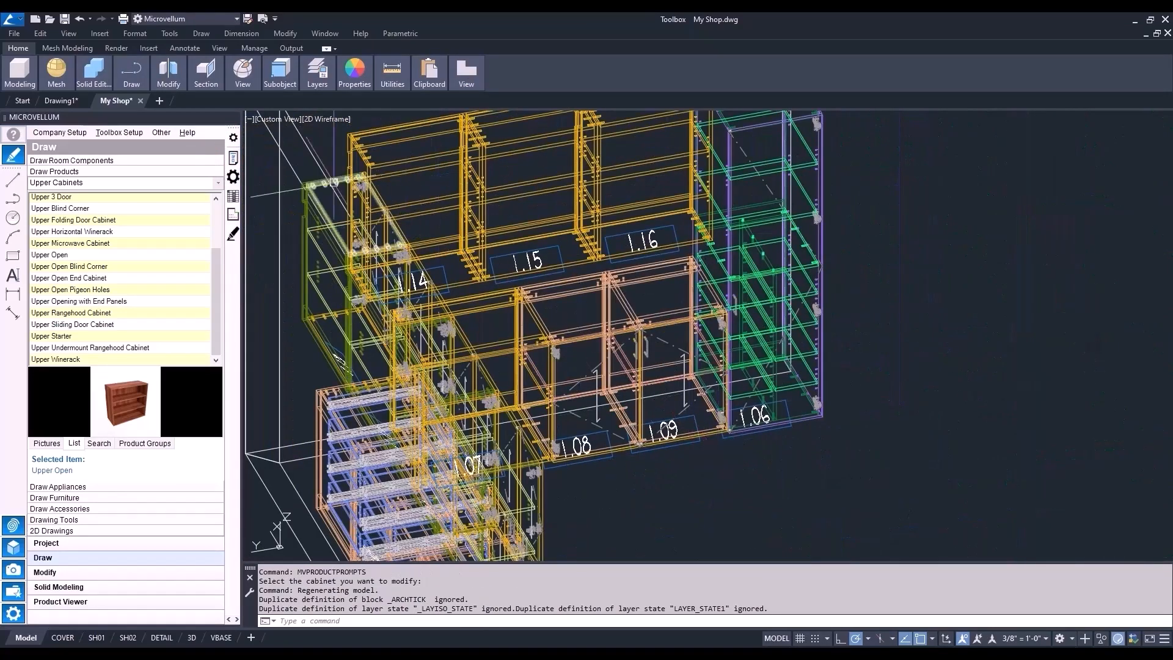
Set the Right Reveal of Base 1 Door cabinet 1.09 to .125 in its face options and redraw it.
click(233, 158)
scroll(681, 333, up, 3)
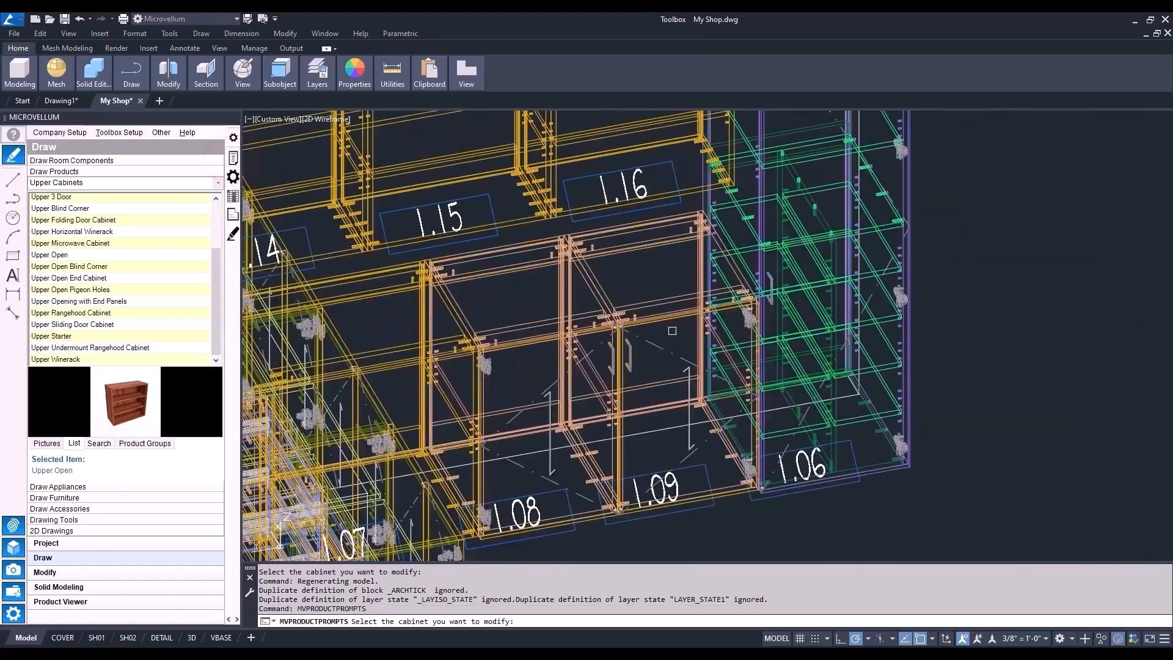
click(651, 324)
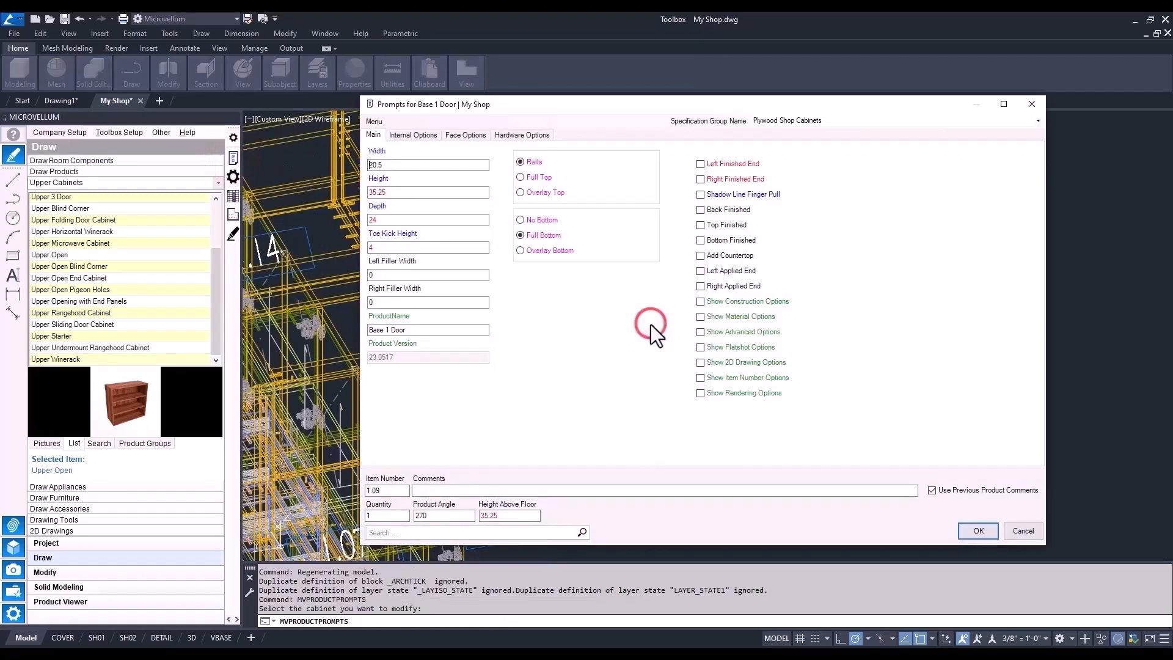
click(466, 135)
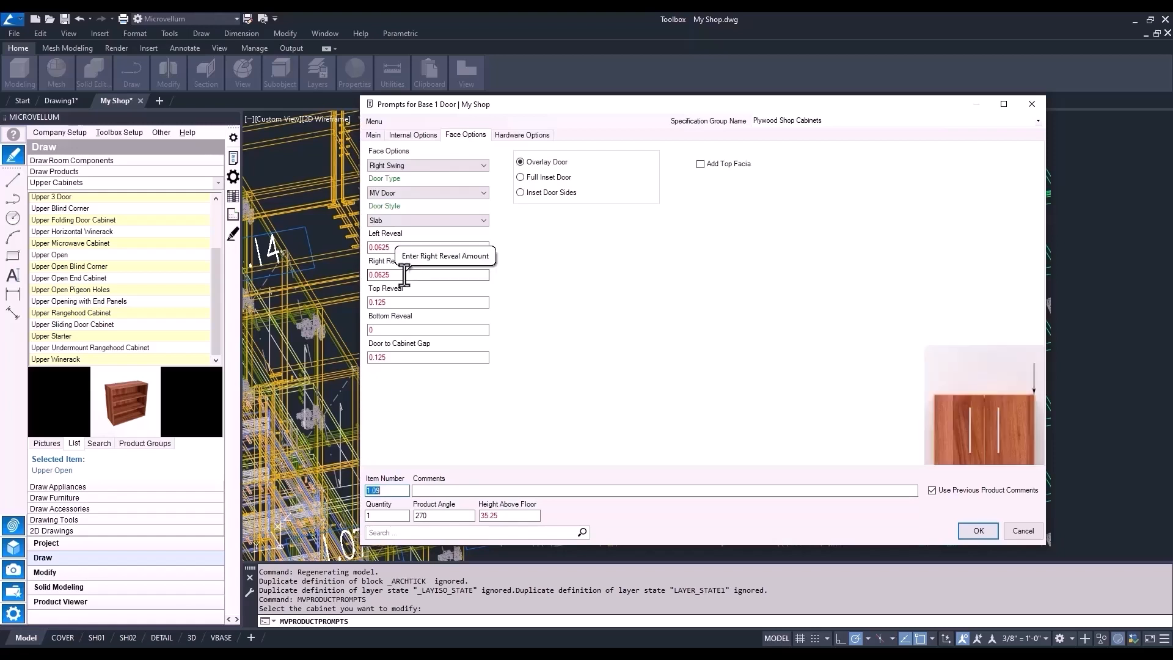
double_click(405, 275)
text(.12)
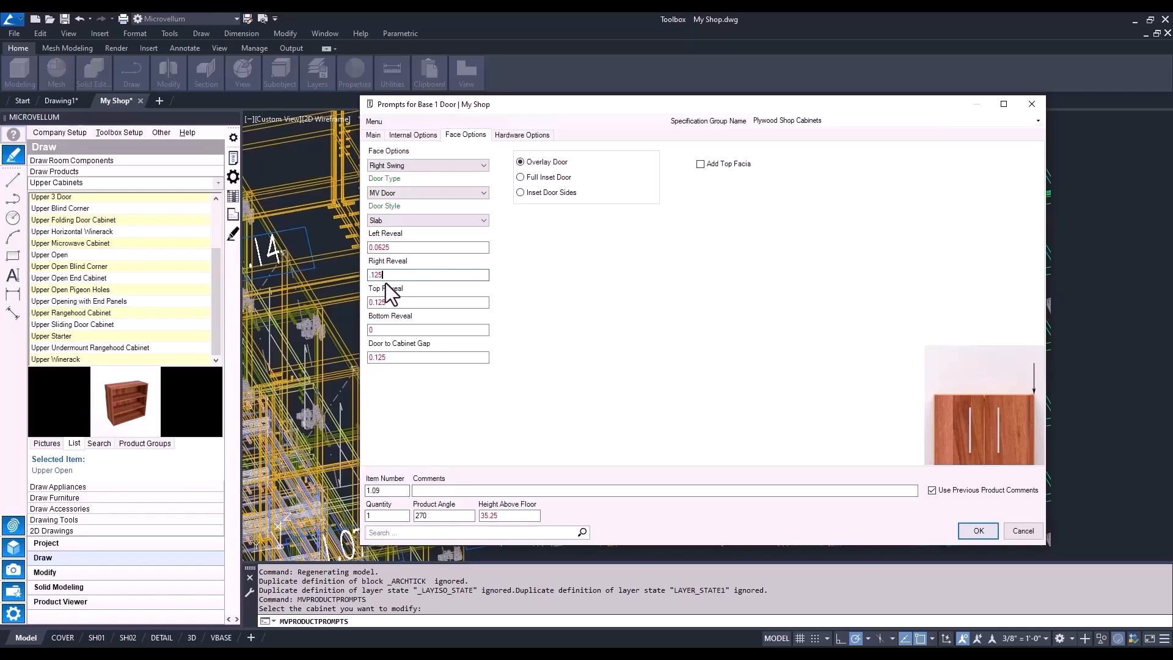
click(978, 531)
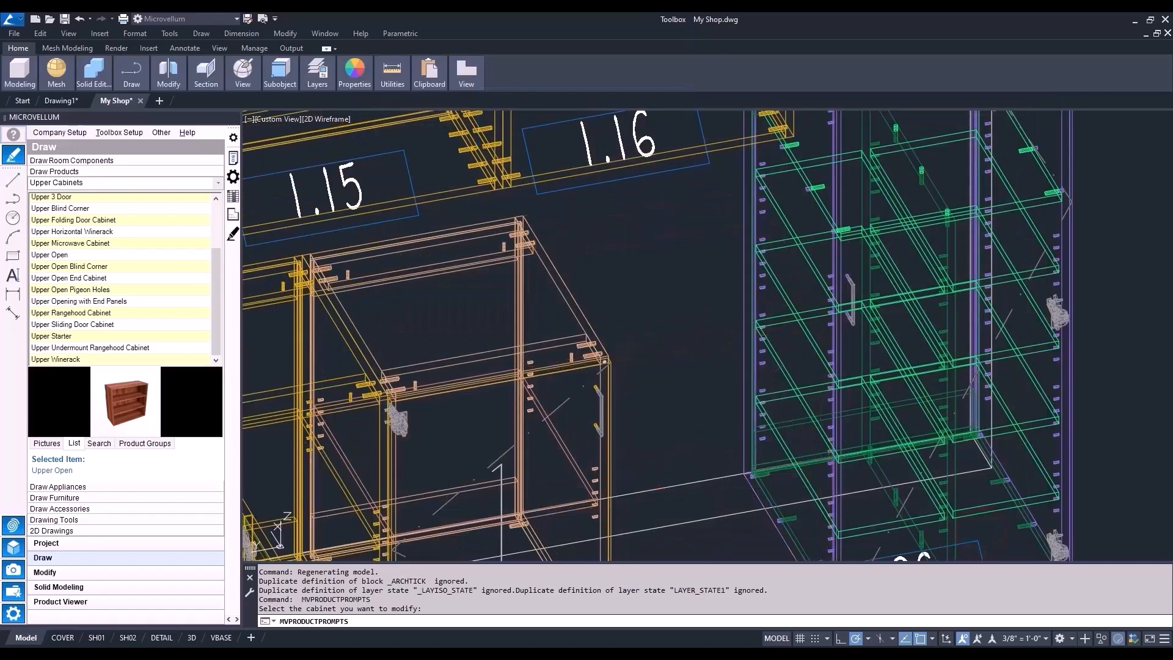
Return to the SW Isometric view in the Conceptual style and examine the finished end, fillers and door swing.
scroll(706, 396, down, 2)
scroll(706, 395, down, 2)
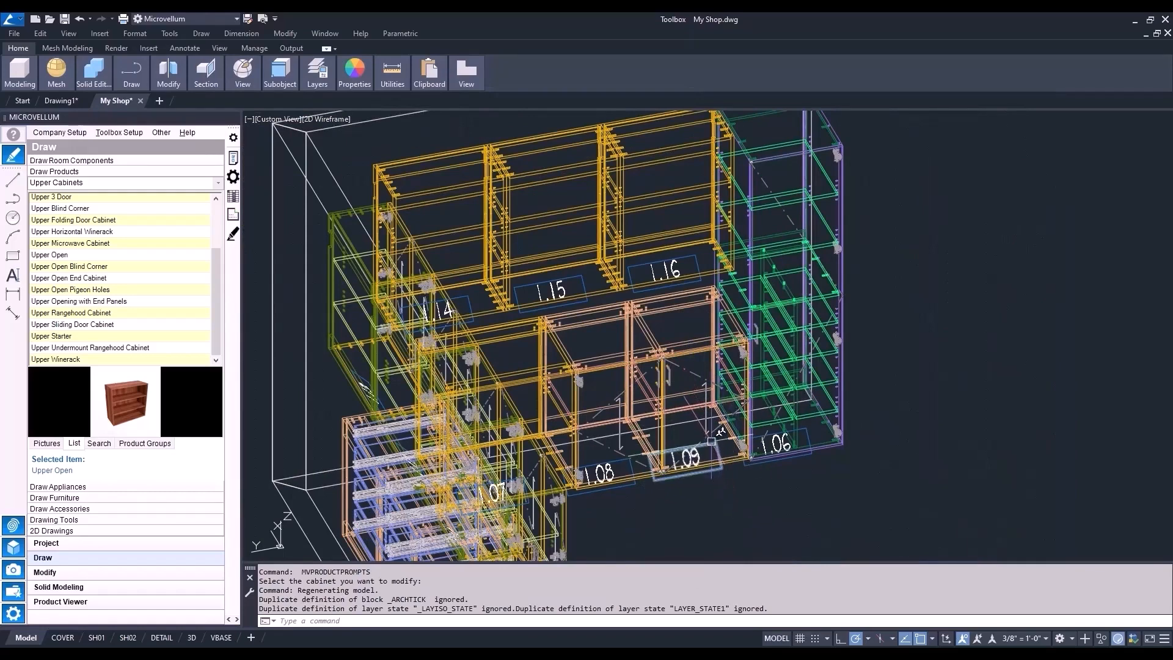
scroll(736, 457, down, 2)
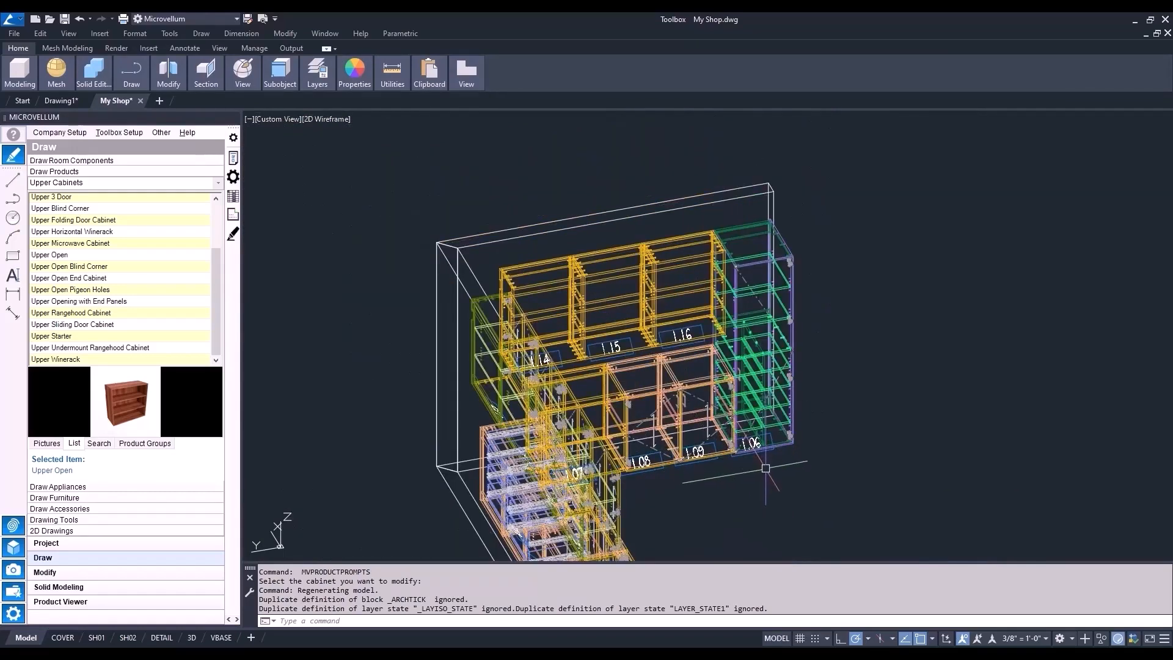
click(275, 119)
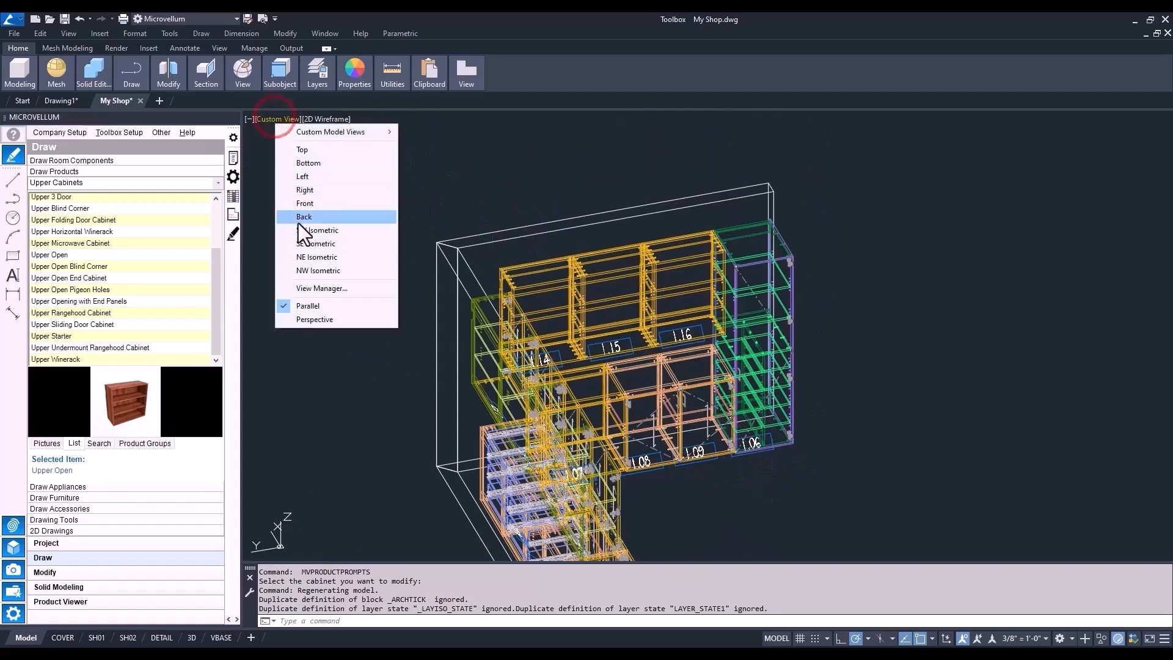
click(298, 223)
click(328, 118)
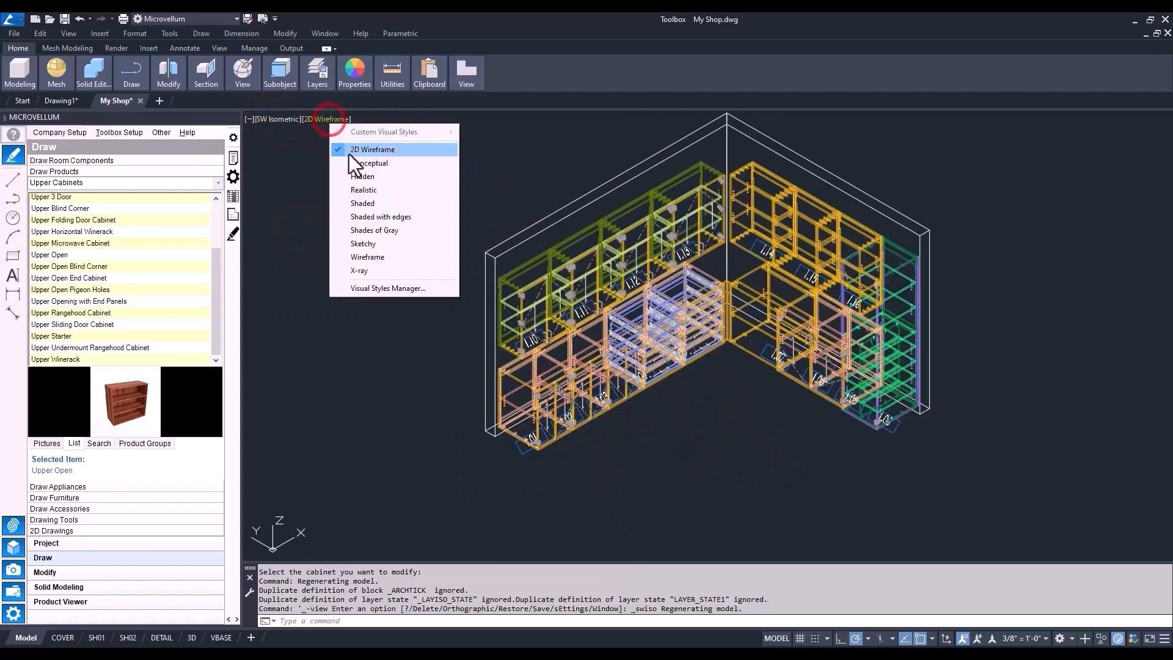
click(353, 159)
scroll(742, 363, up, 3)
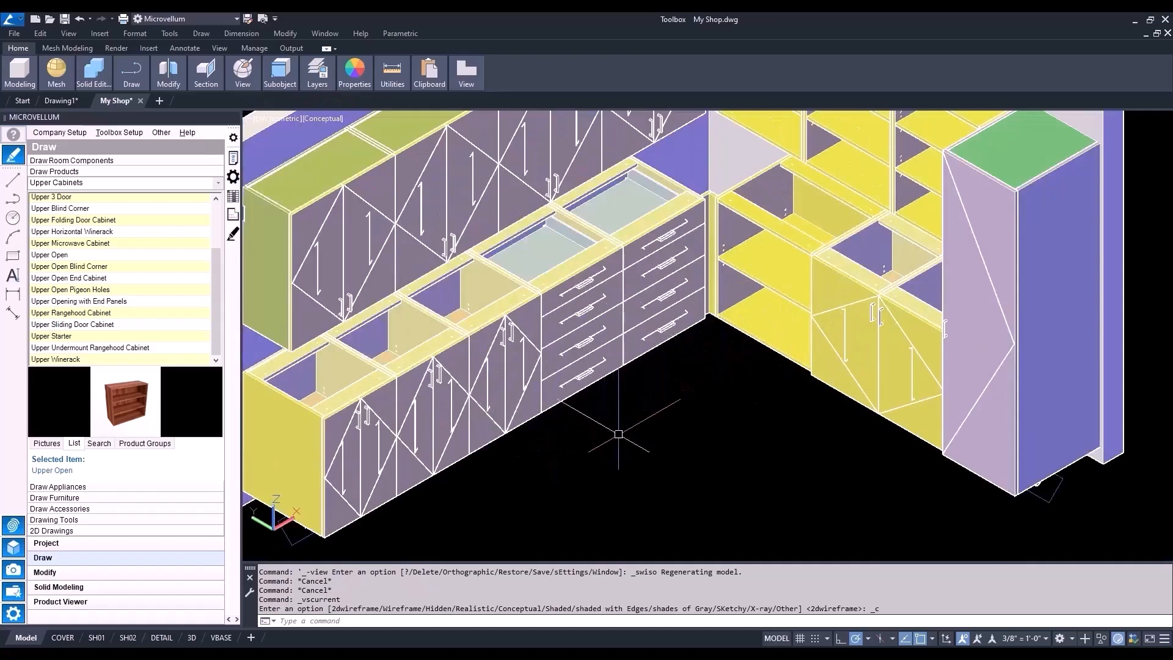
shift+middle_drag(678, 429, 703, 412)
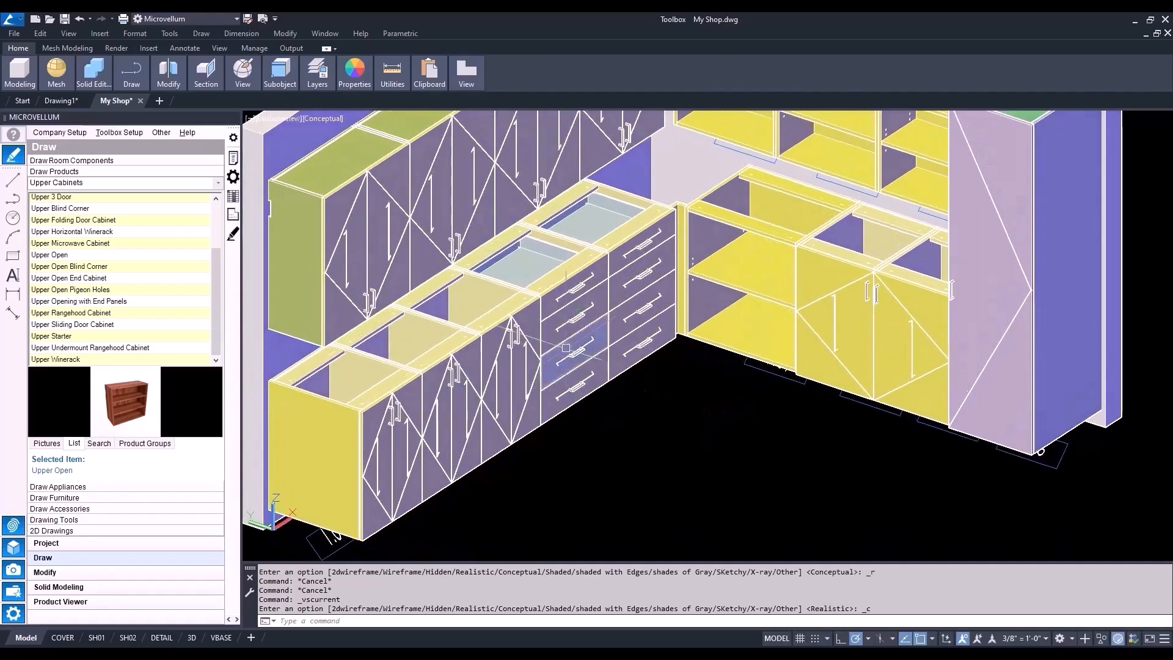
scroll(570, 346, down, 2)
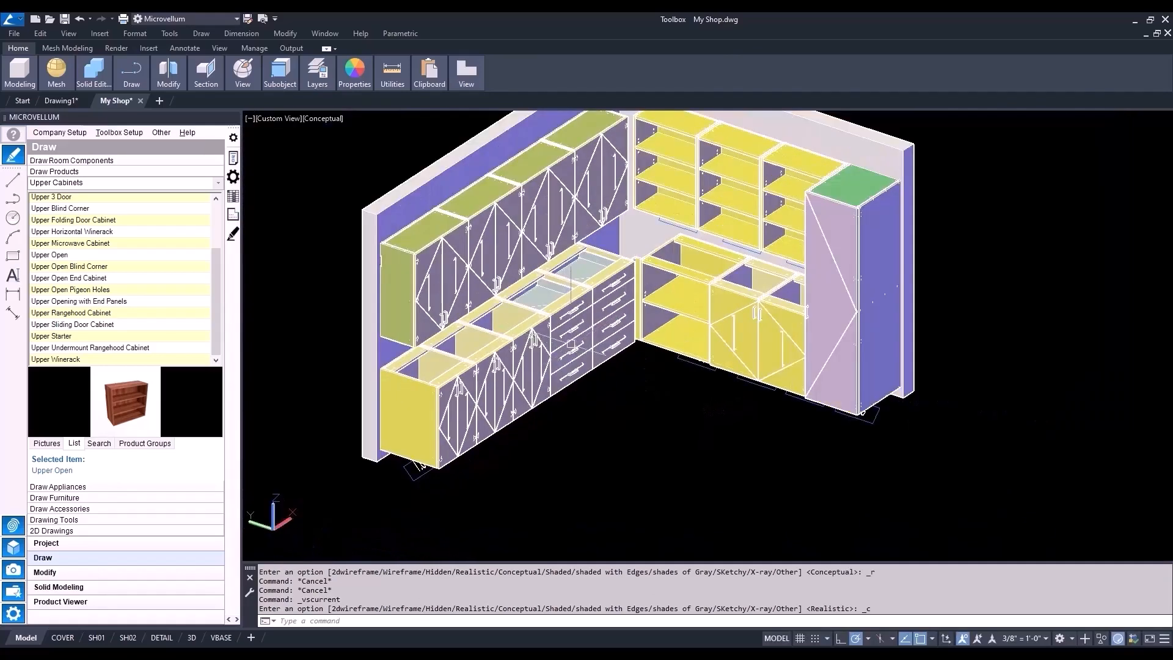
middle_drag(578, 342, 554, 383)
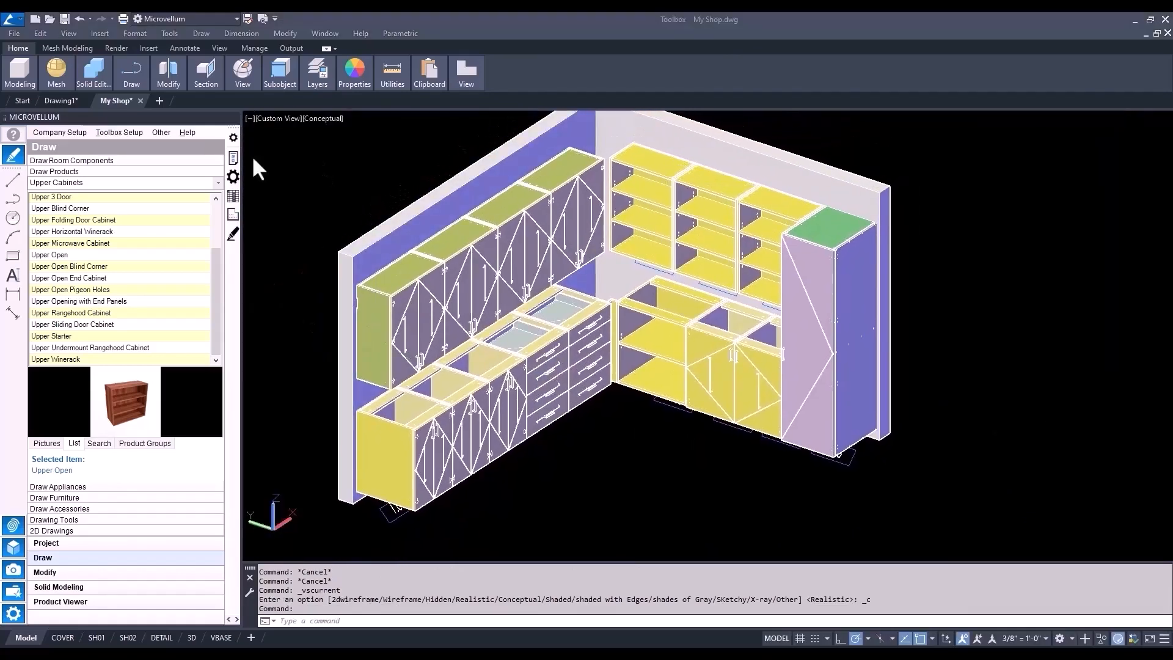
Open the Project Properties and display the Project Materials of the Plywood Shop Cabinets specification group.
click(66, 553)
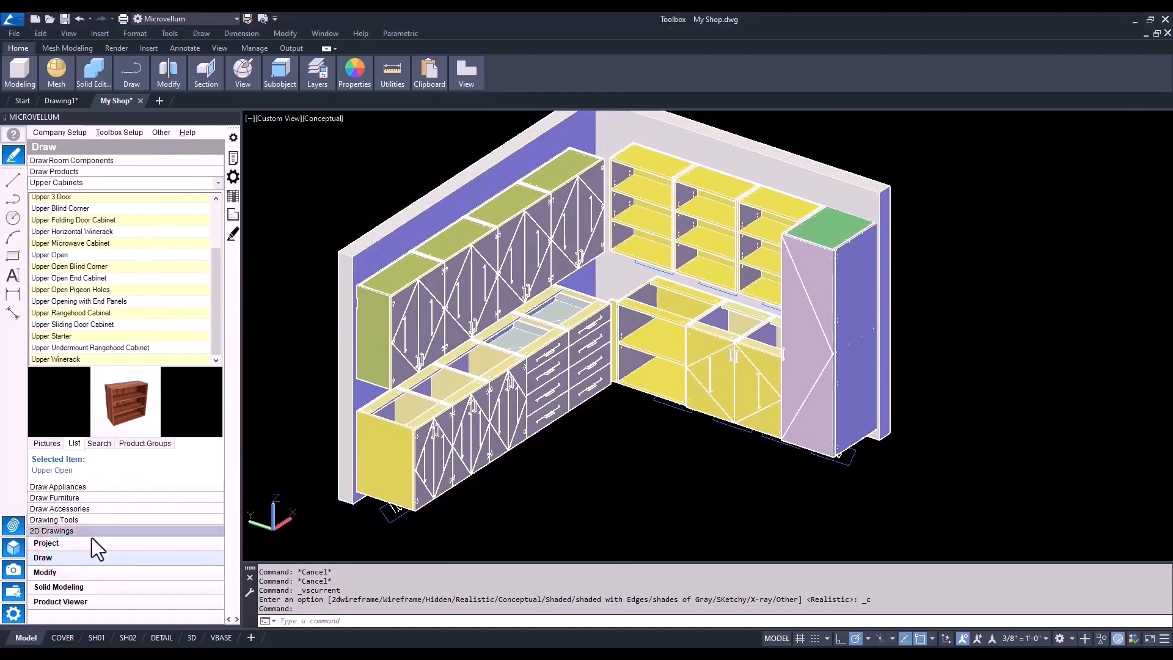
click(91, 542)
click(111, 302)
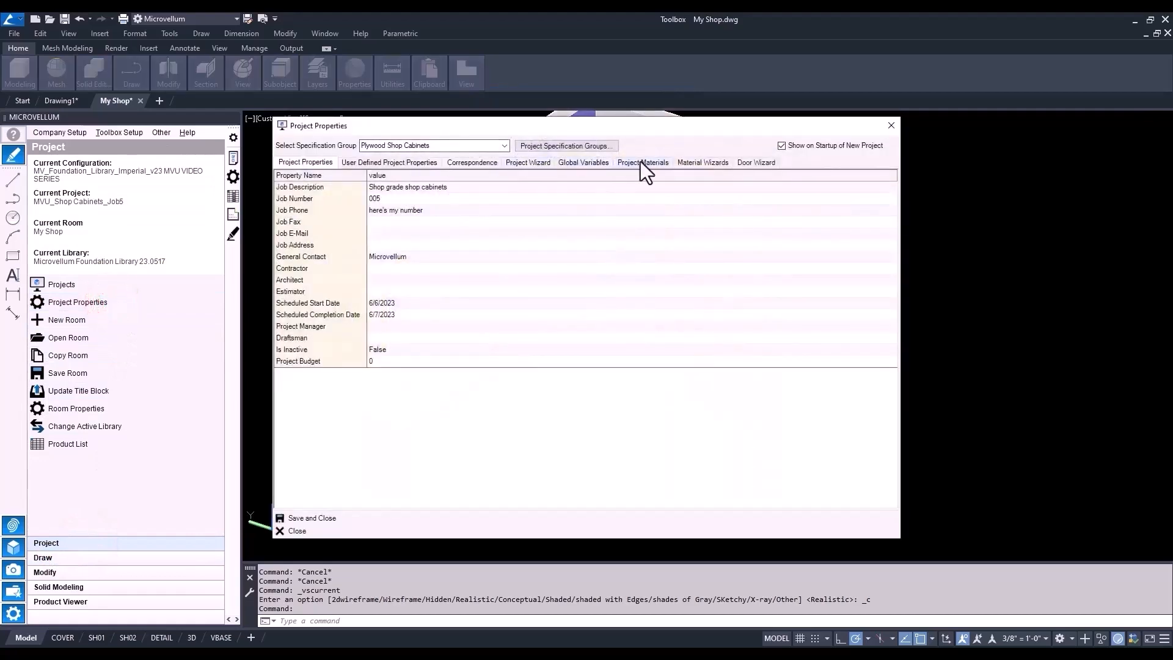
click(644, 162)
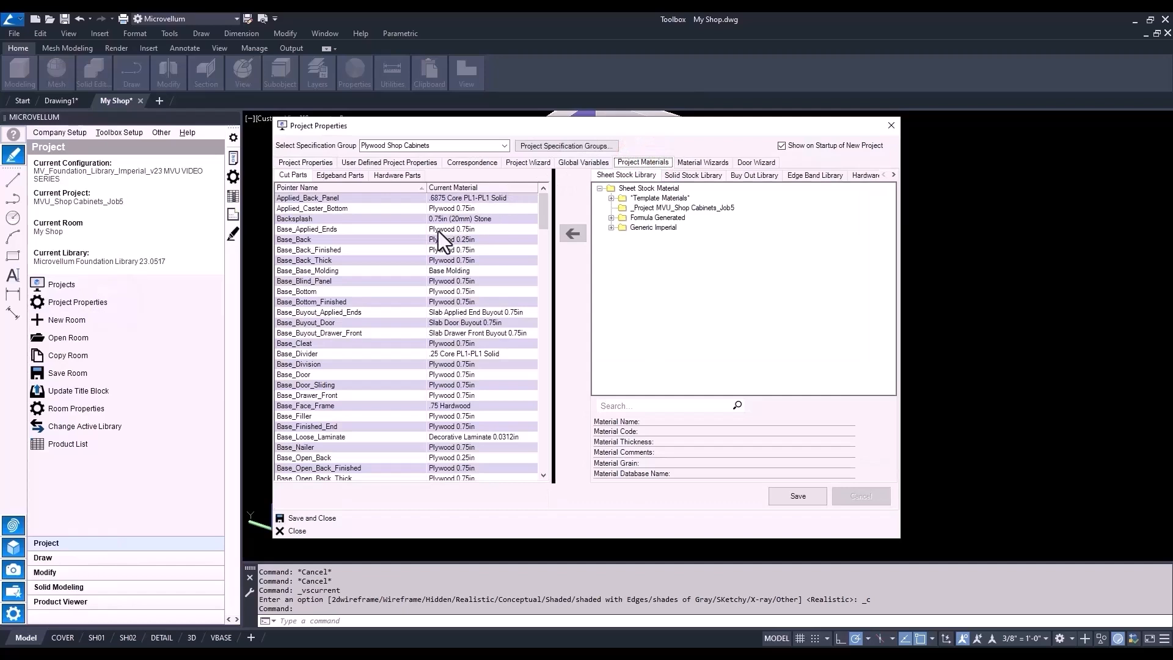
Show the material pointer groups in the Cut Parts list of the Project Materials.
right_click(426, 231)
click(512, 341)
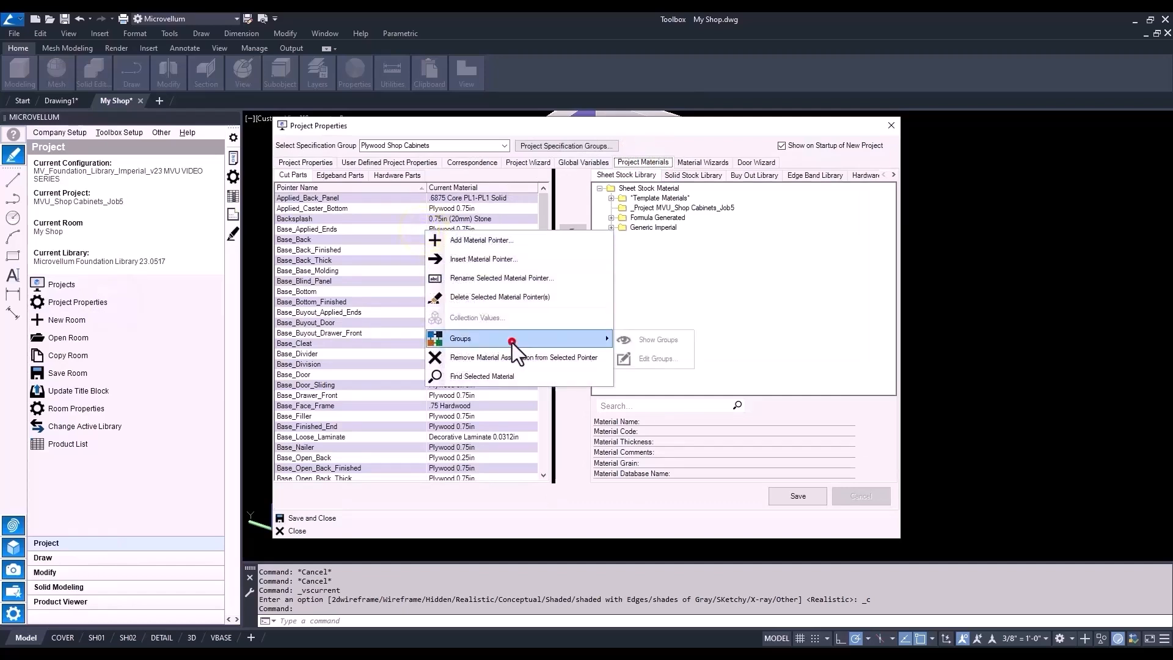
click(645, 340)
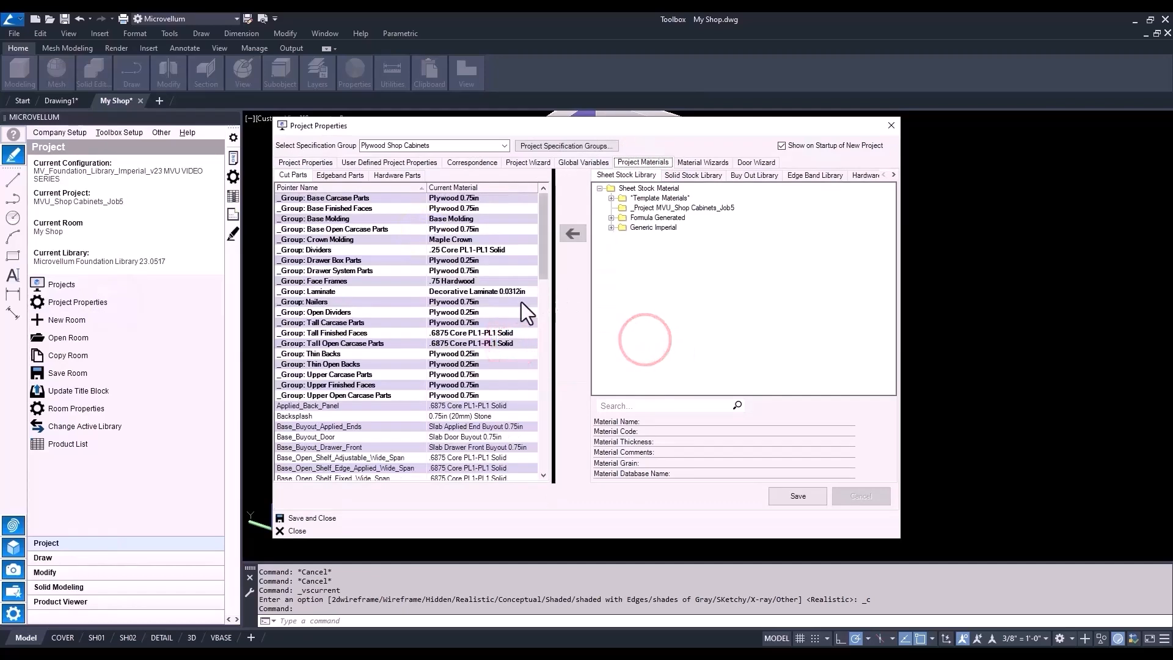
Assign Plywood 0.75in from the Generic Imperial sheet stock to the Tall Finished Faces group.
click(453, 331)
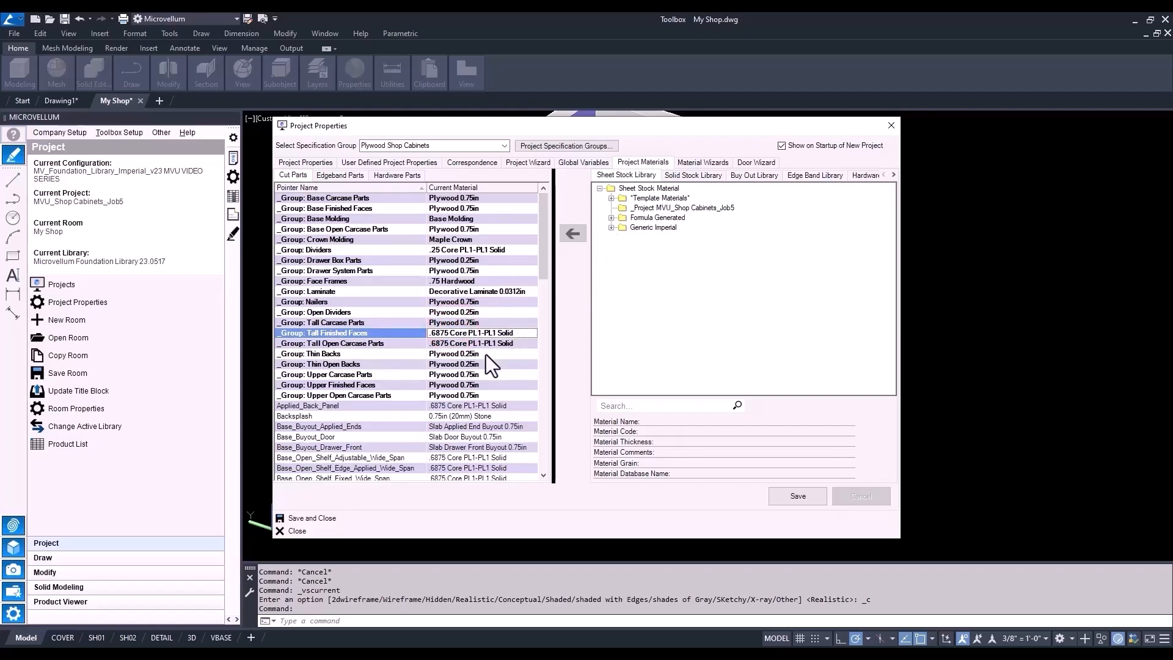
click(612, 227)
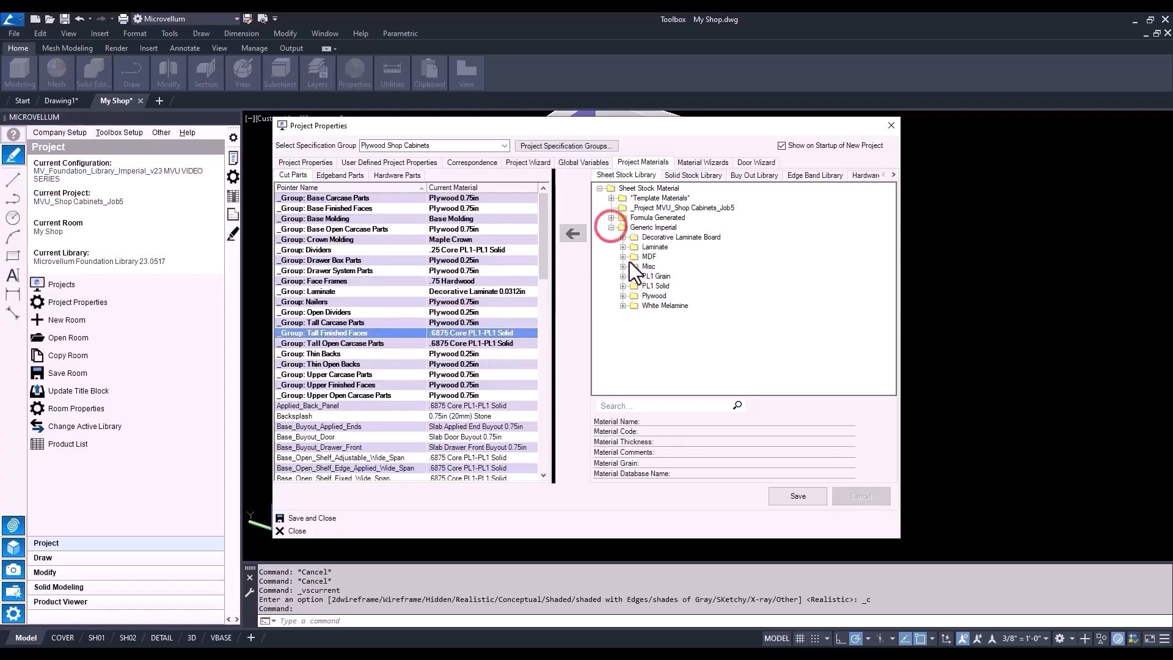
double_click(654, 296)
click(667, 364)
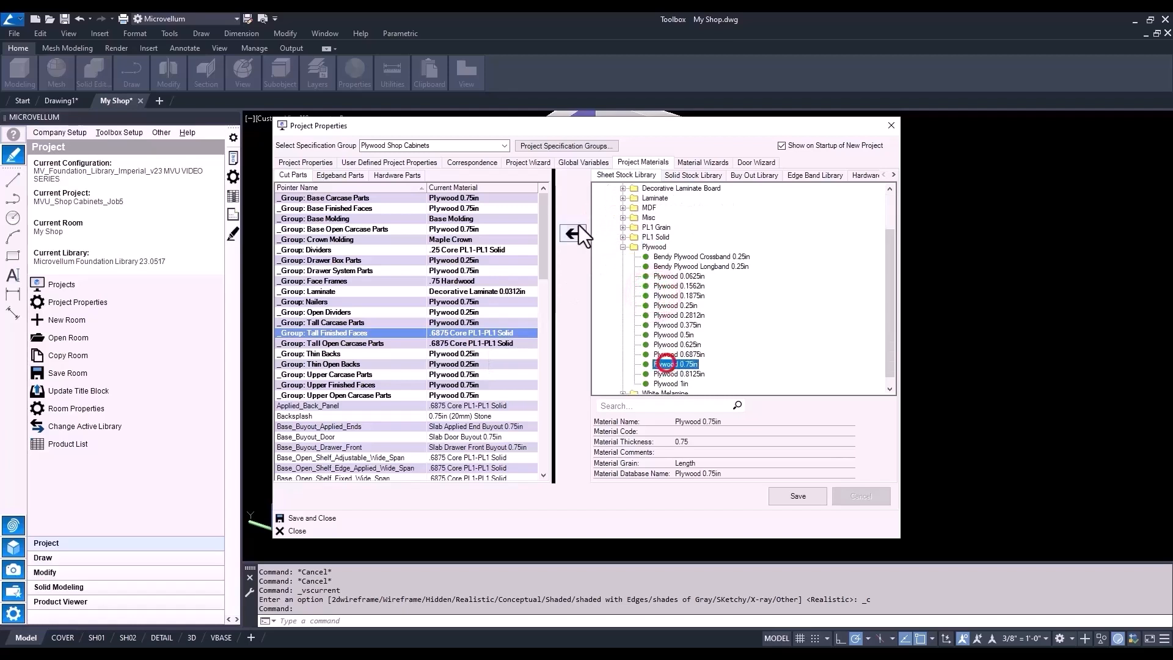
click(578, 231)
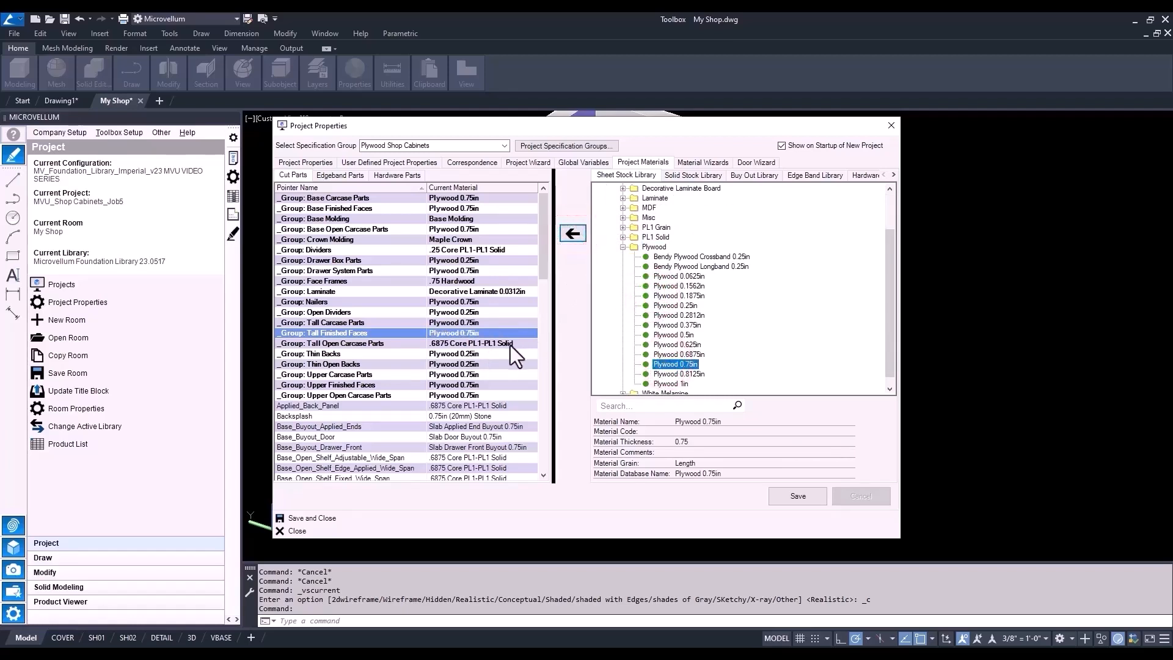
Assign Plywood 0.75in to the Tall Open Carcase Parts group, and save and close the Project Properties.
click(511, 345)
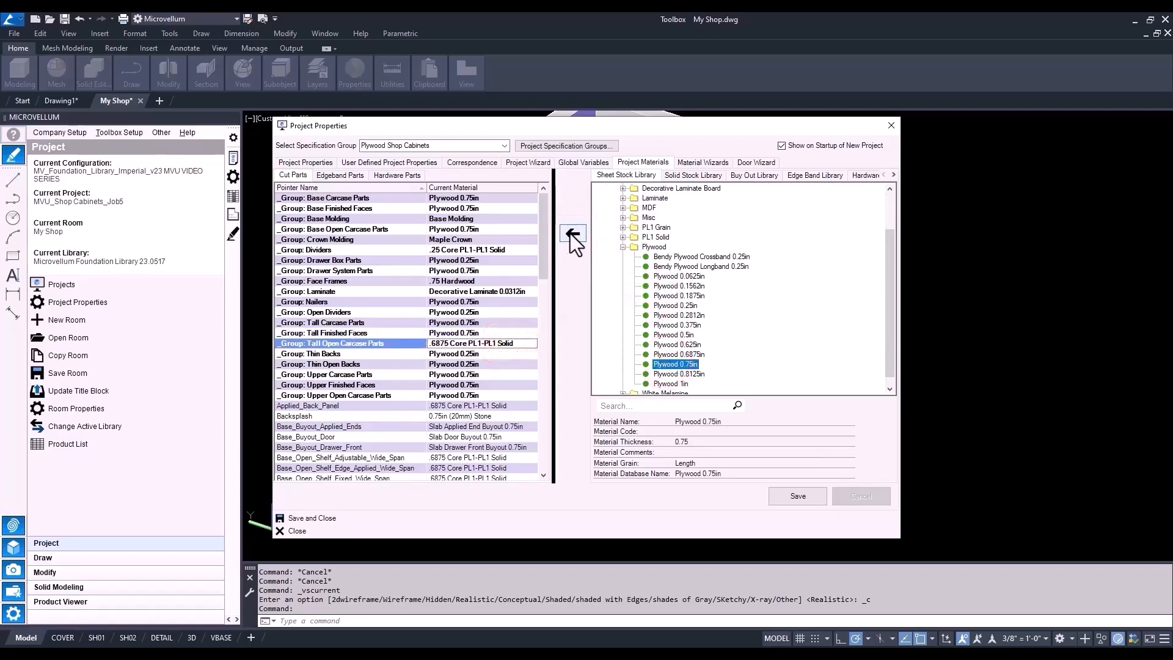
click(573, 232)
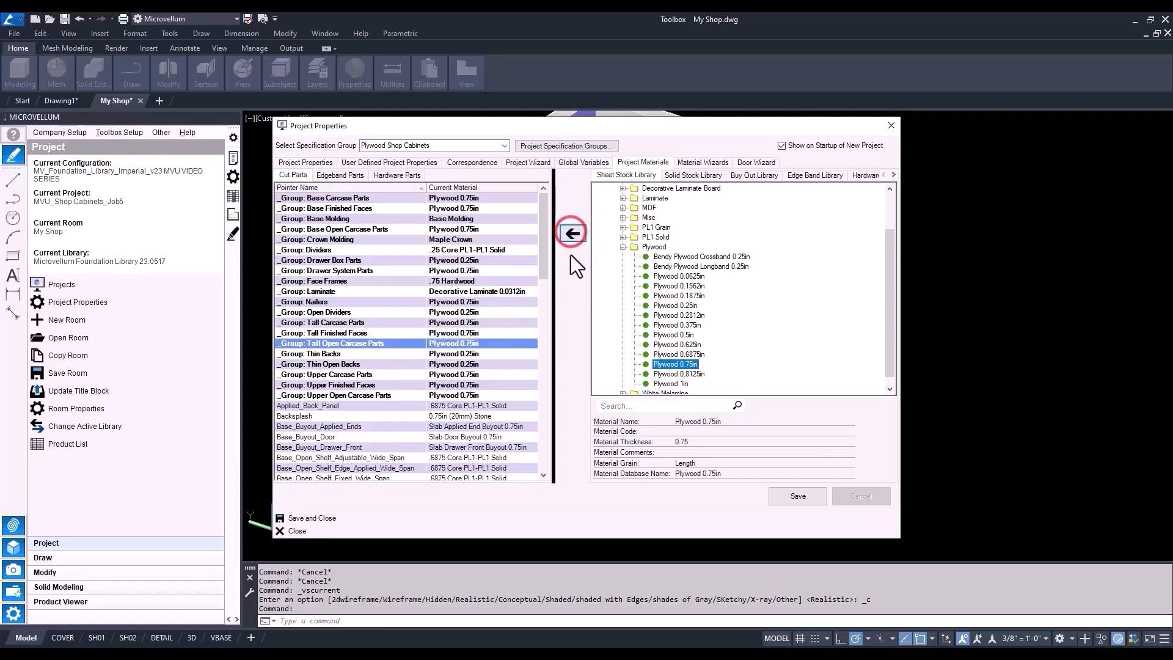
click(800, 496)
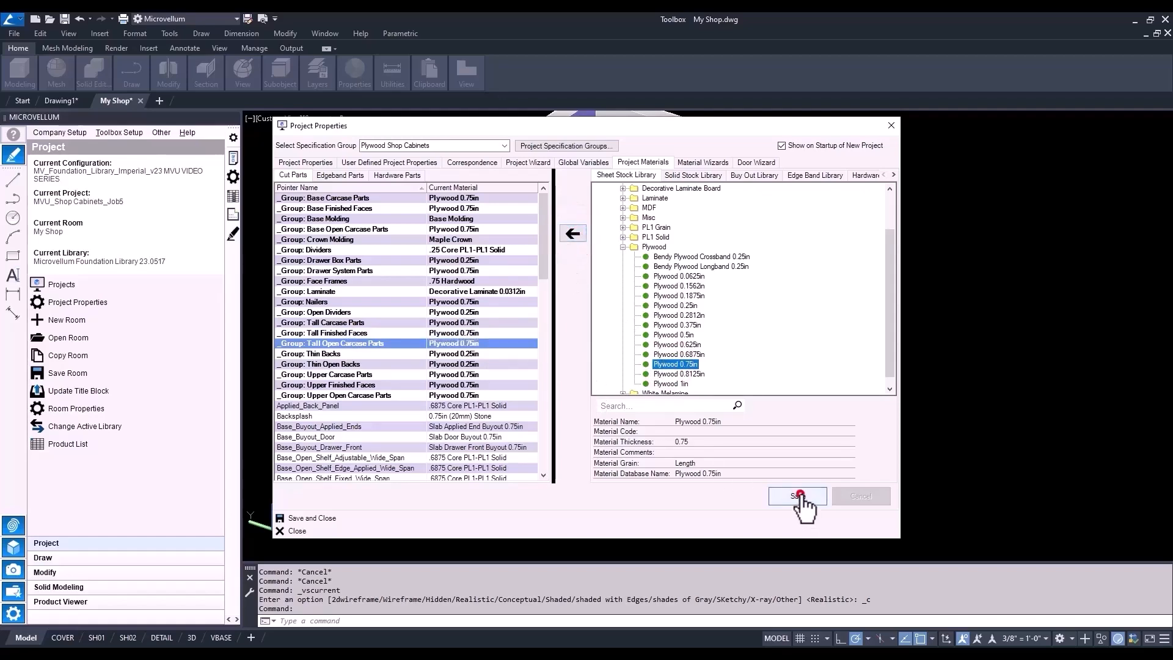
click(339, 518)
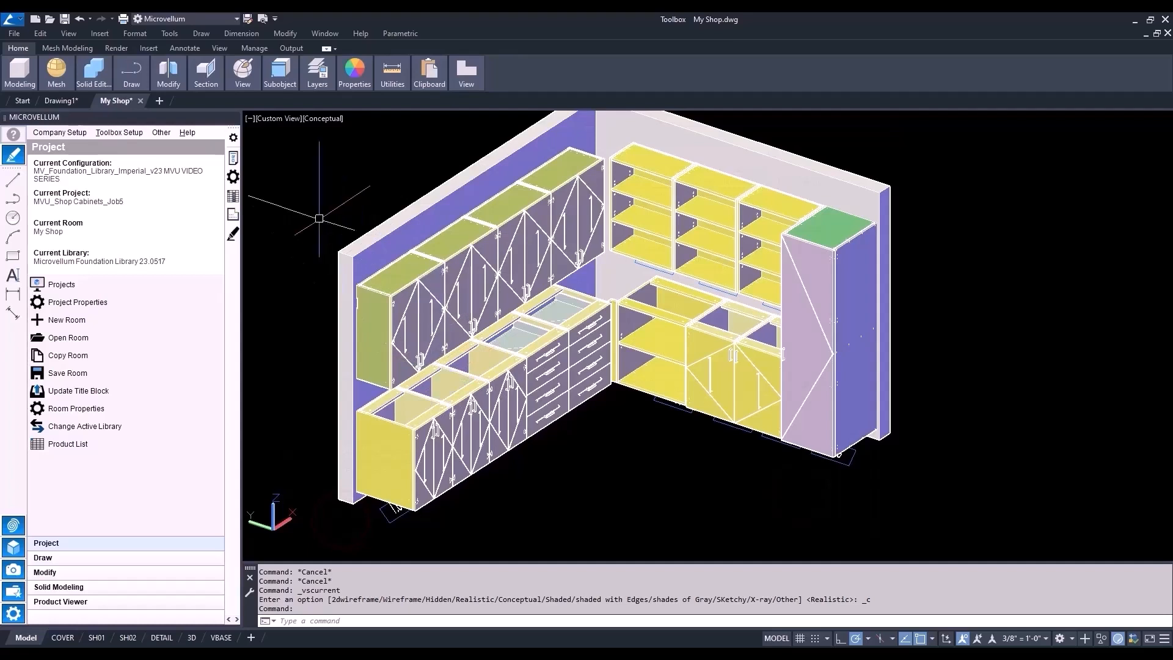
Add a Left Finished End to Upper 2 Door cabinet 1.10 at the outer end of the upper run and redraw it.
middle_drag(540, 377, 525, 382)
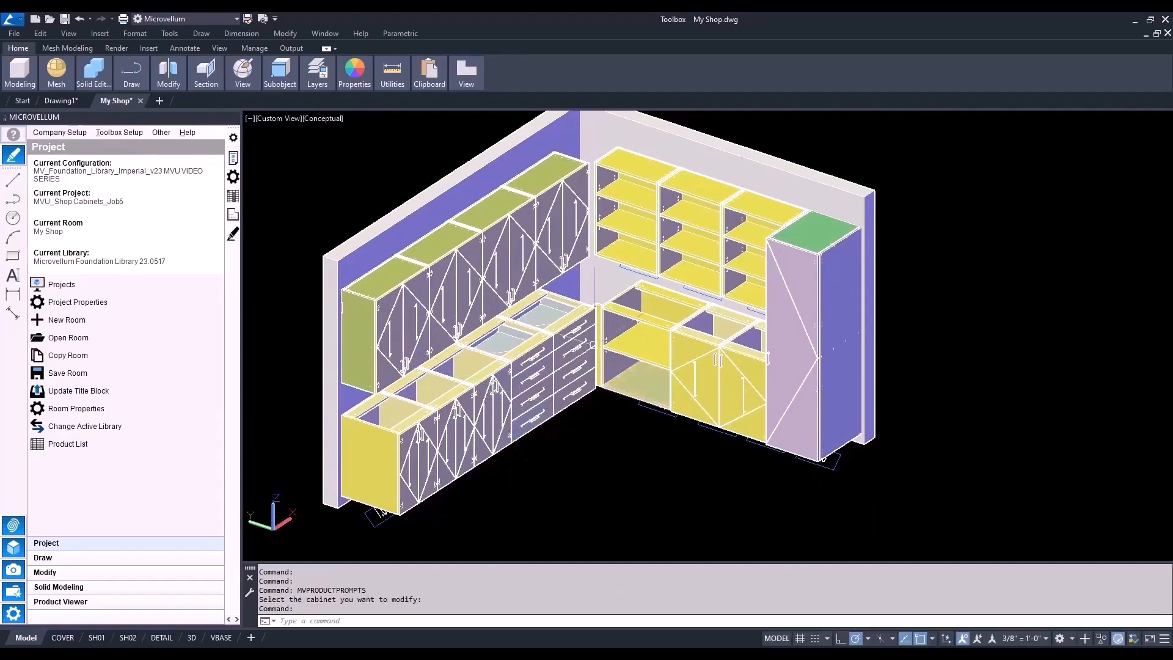
click(233, 158)
click(370, 275)
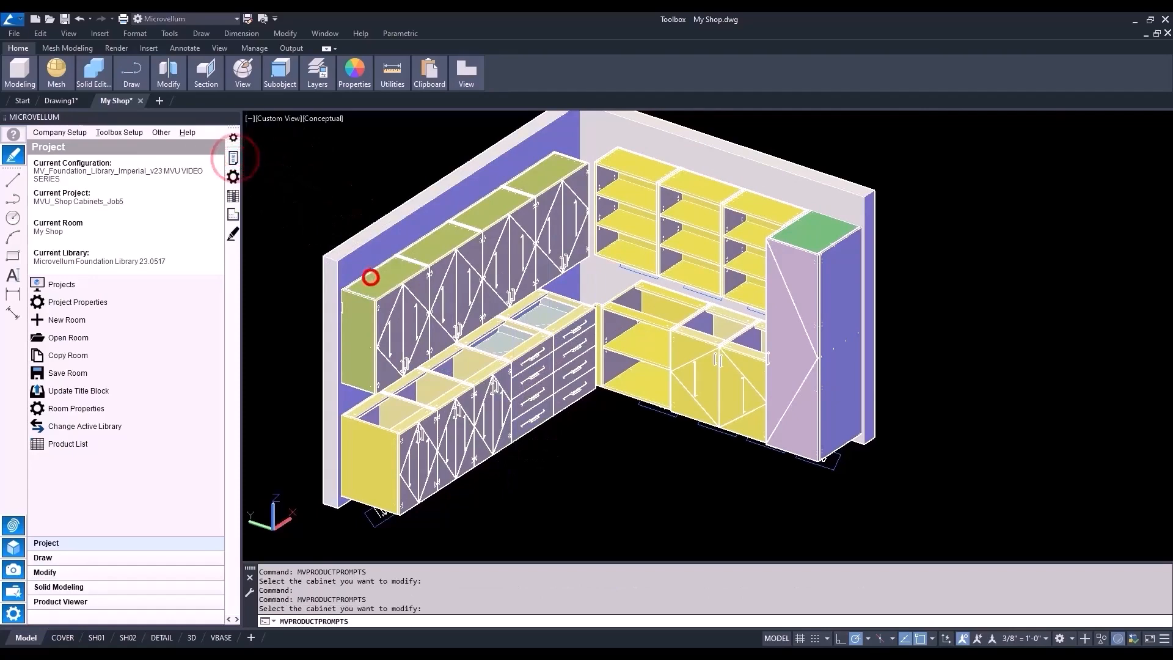
click(702, 163)
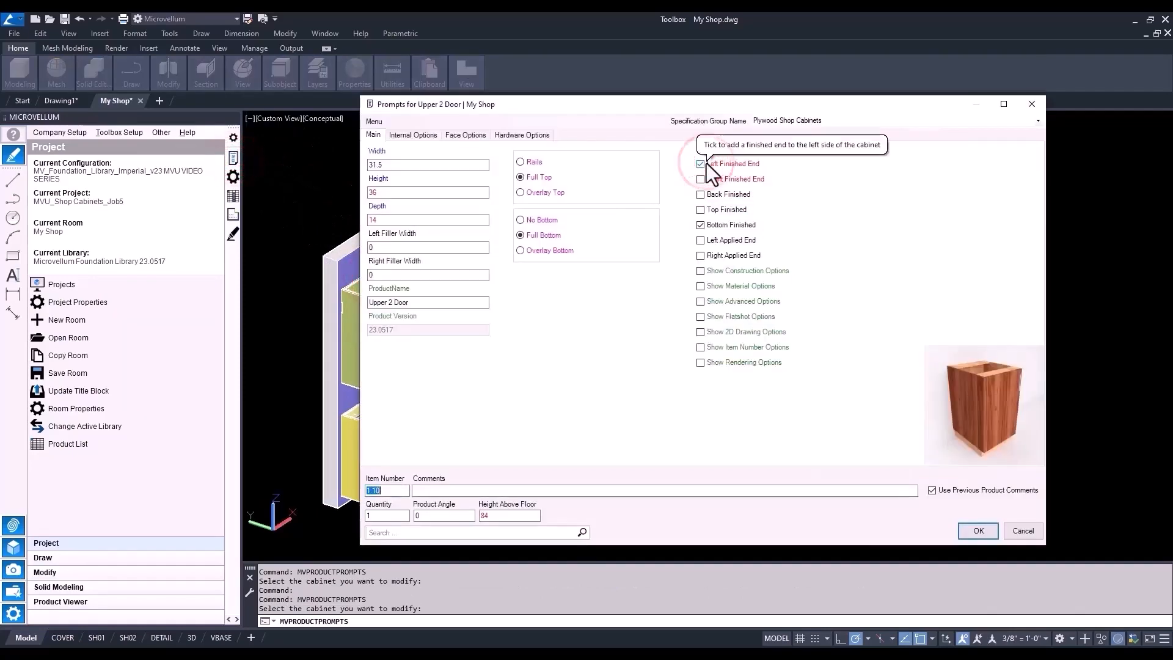
click(979, 530)
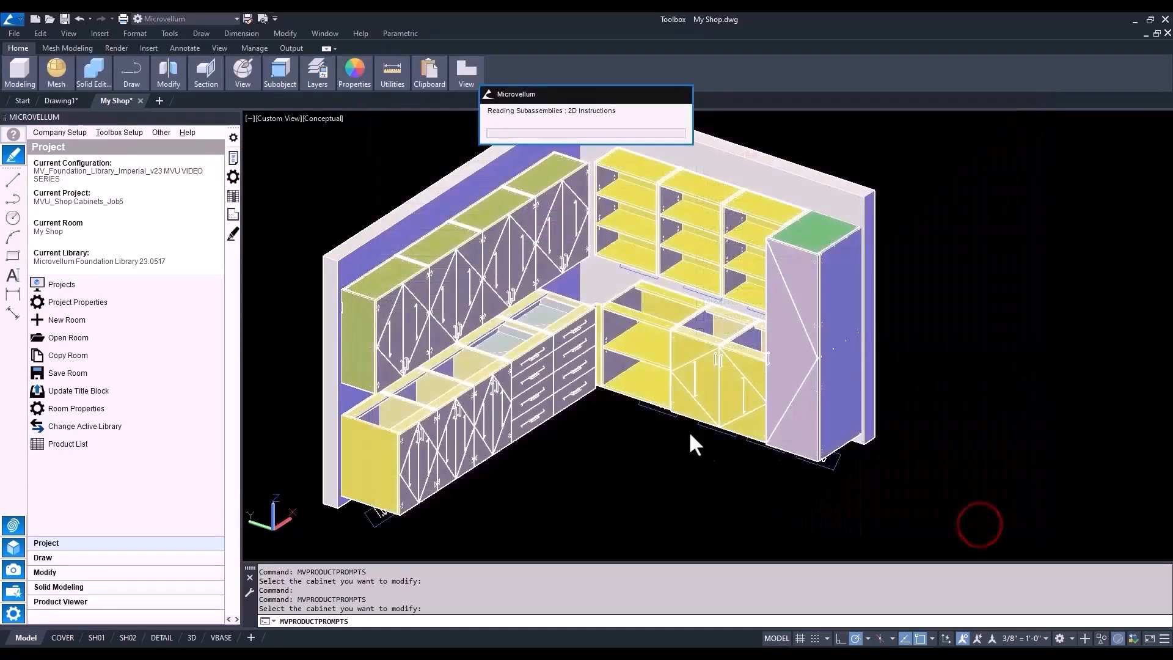
click(686, 366)
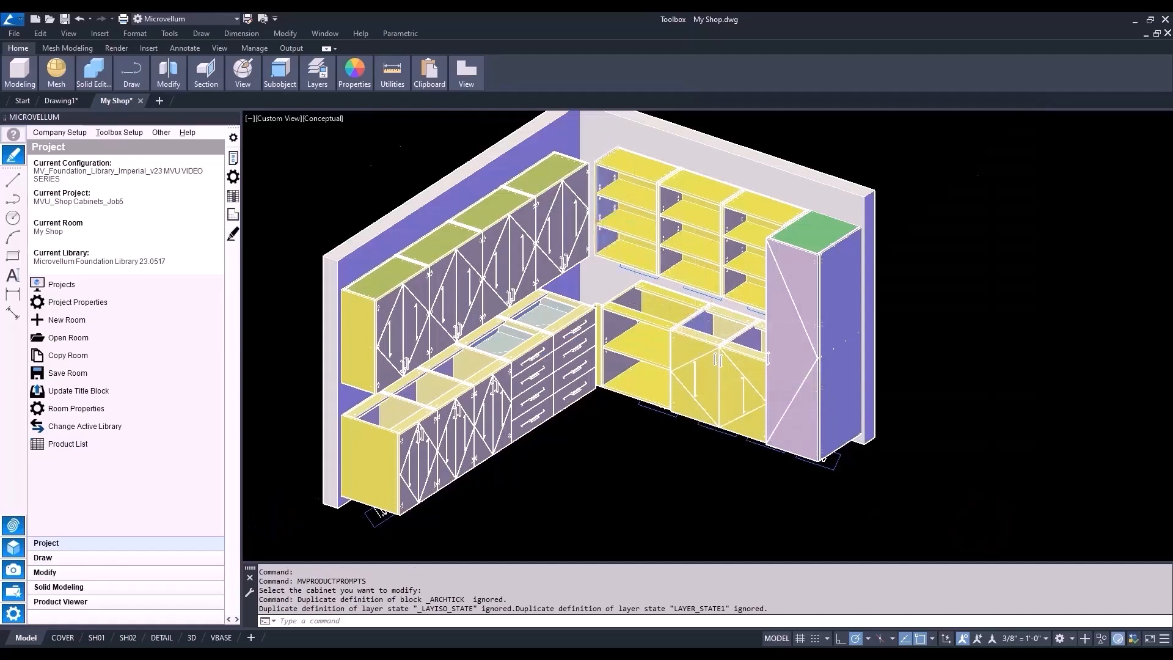
Display the Master Corner Cabinet Accessories category in the drawing product library.
scroll(602, 215, up, 2)
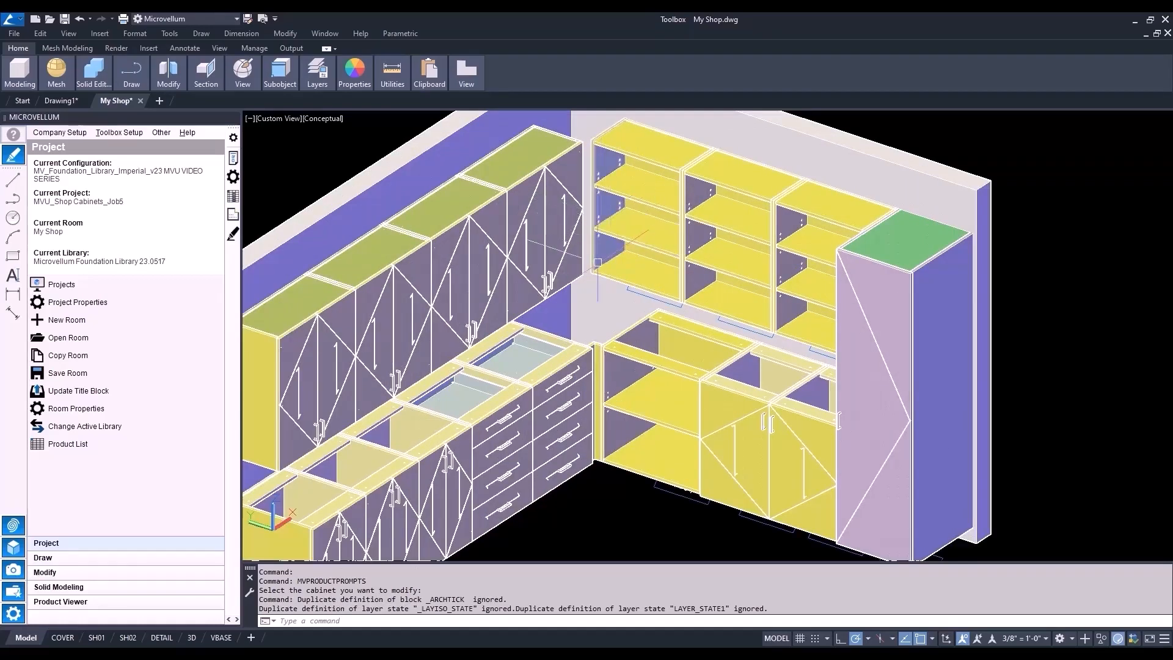
middle_drag(598, 262, 603, 304)
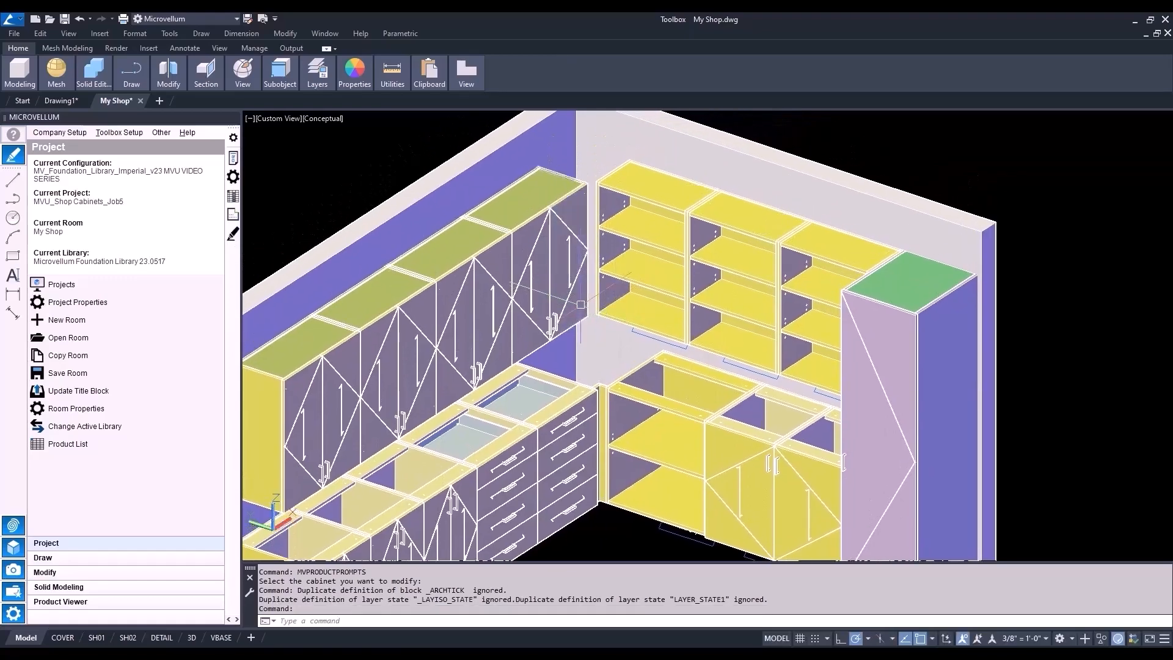
scroll(596, 315, up, 2)
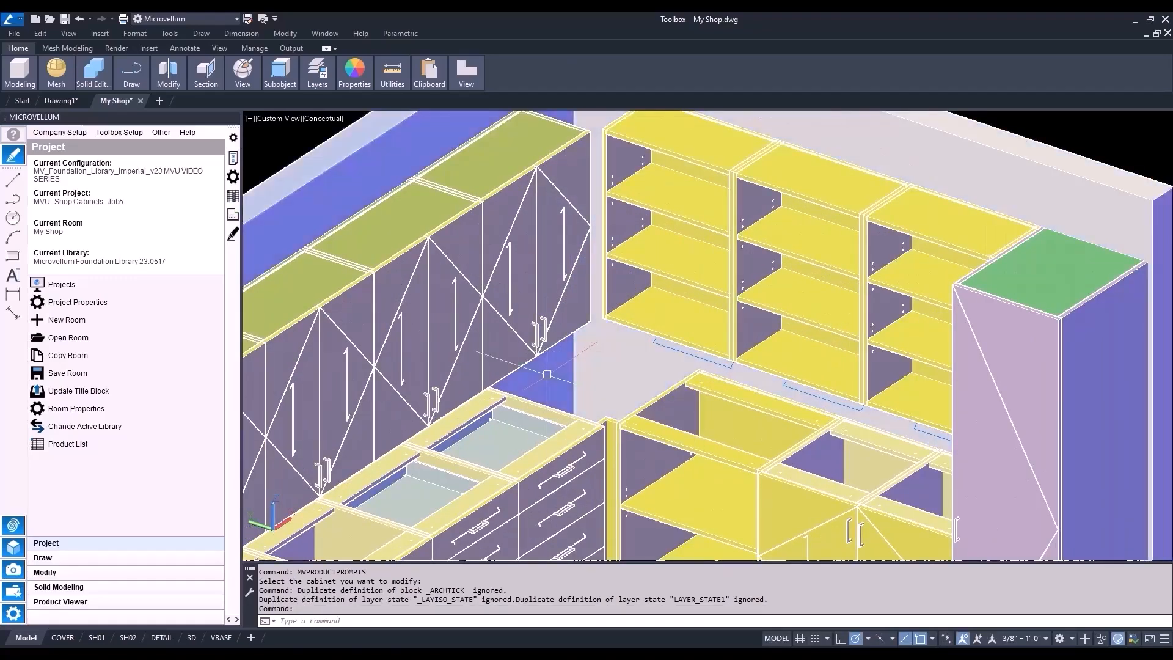
scroll(547, 372, down, 2)
middle_drag(548, 372, 586, 294)
middle_drag(616, 416, 592, 417)
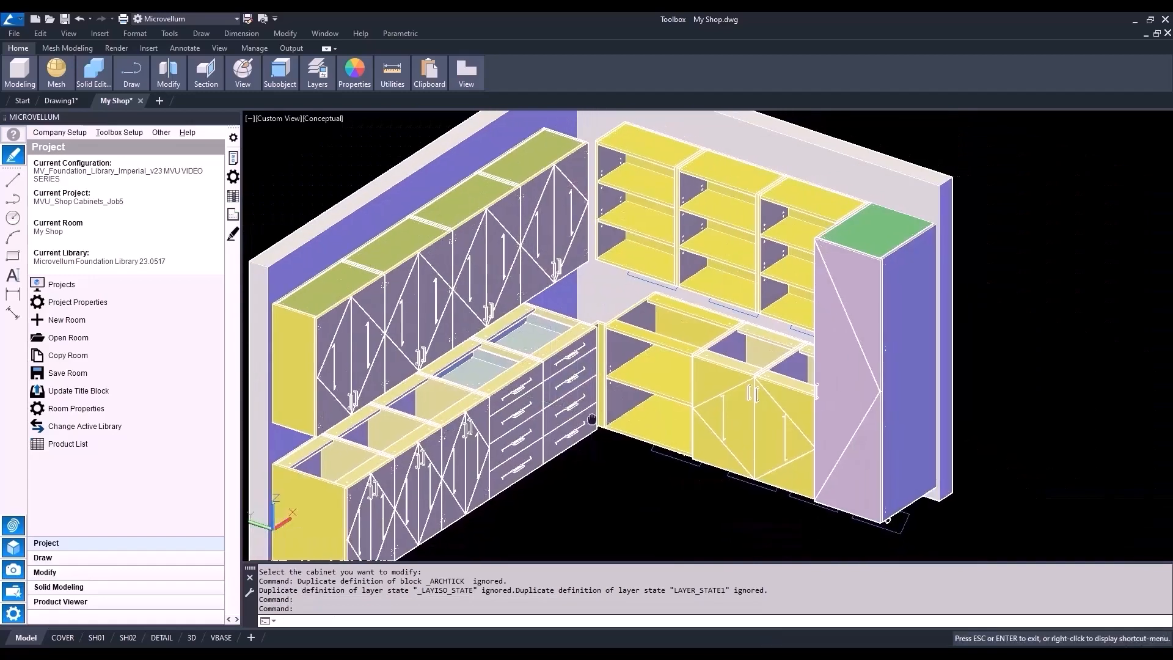
click(92, 557)
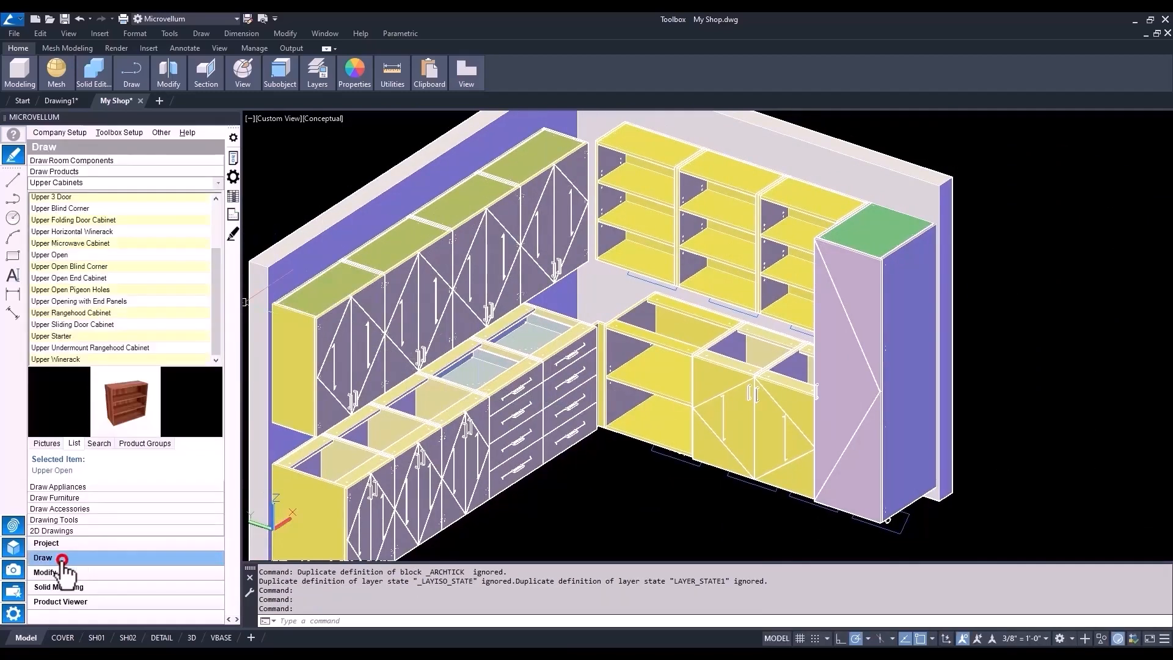
click(217, 184)
drag(219, 231, 211, 310)
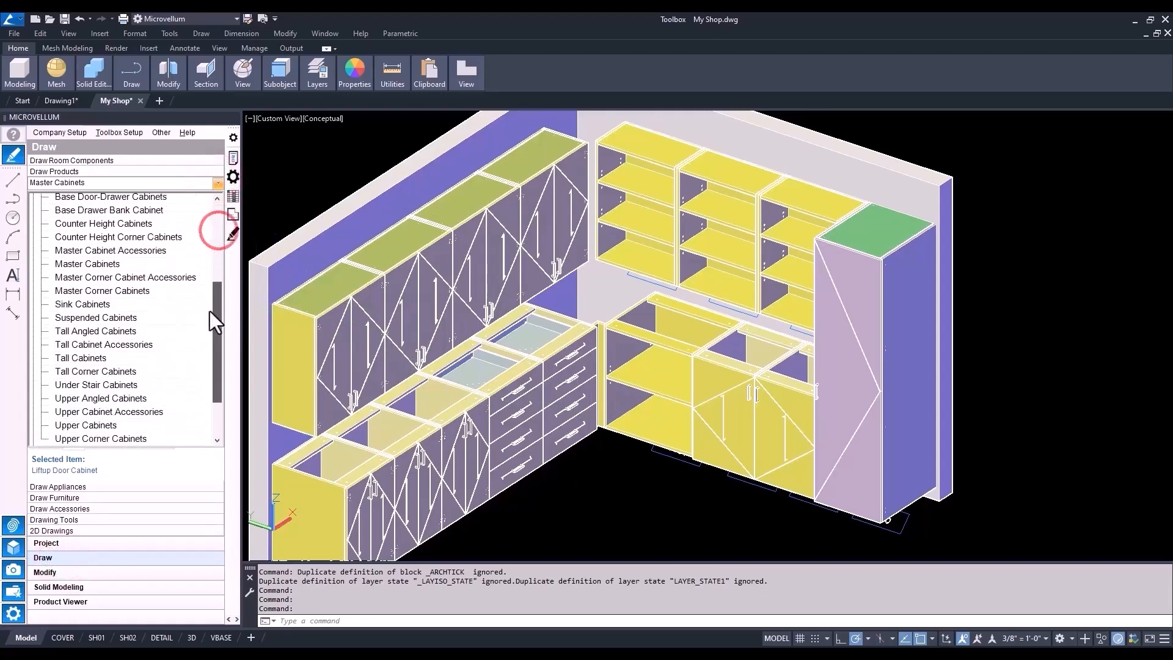
click(117, 278)
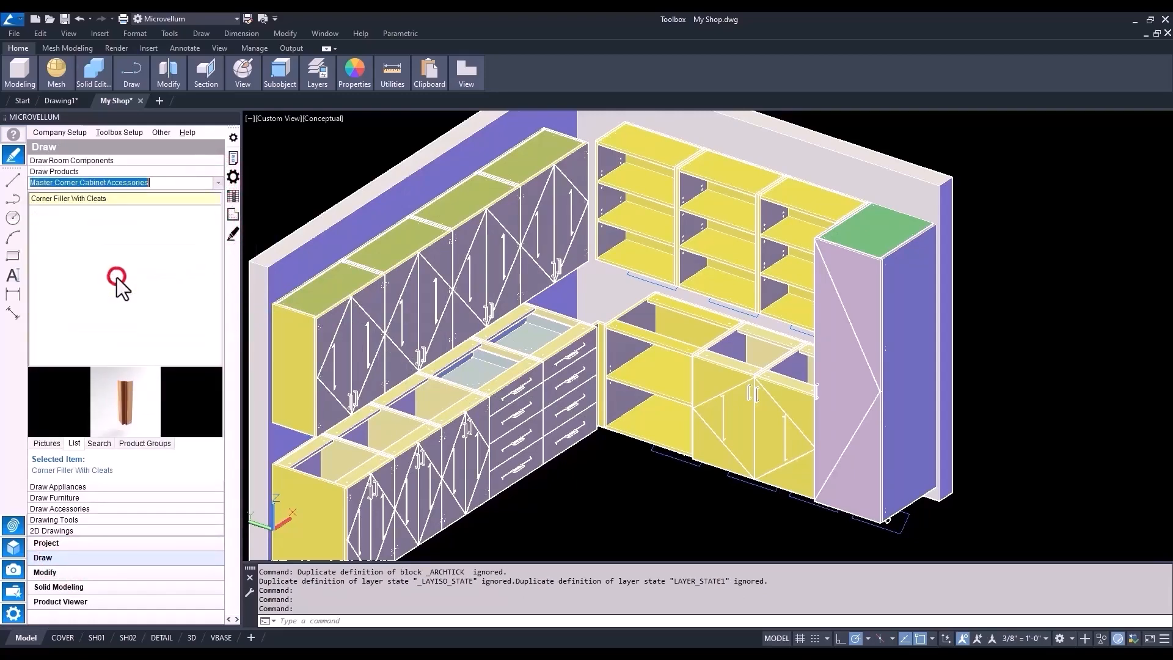
Draw a Corner Filler With Cleats at the corner formed by the two room walls, opening its prompts.
click(101, 199)
right_click(102, 199)
click(153, 210)
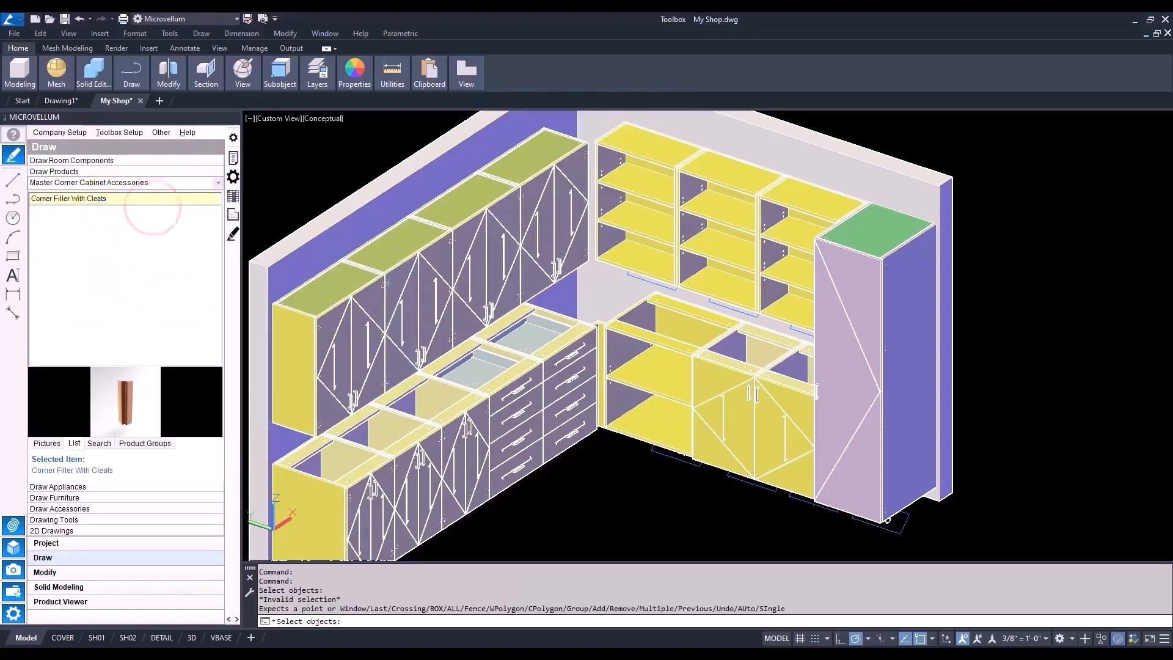
scroll(535, 381, down, 3)
click(516, 215)
click(571, 199)
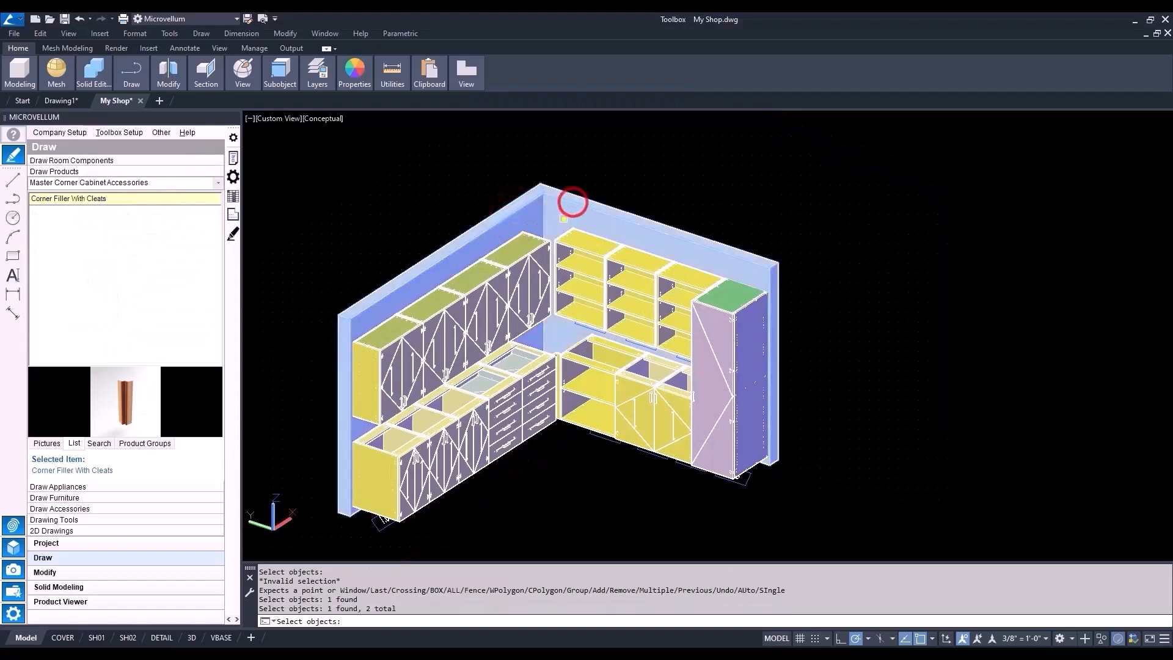
key(Return)
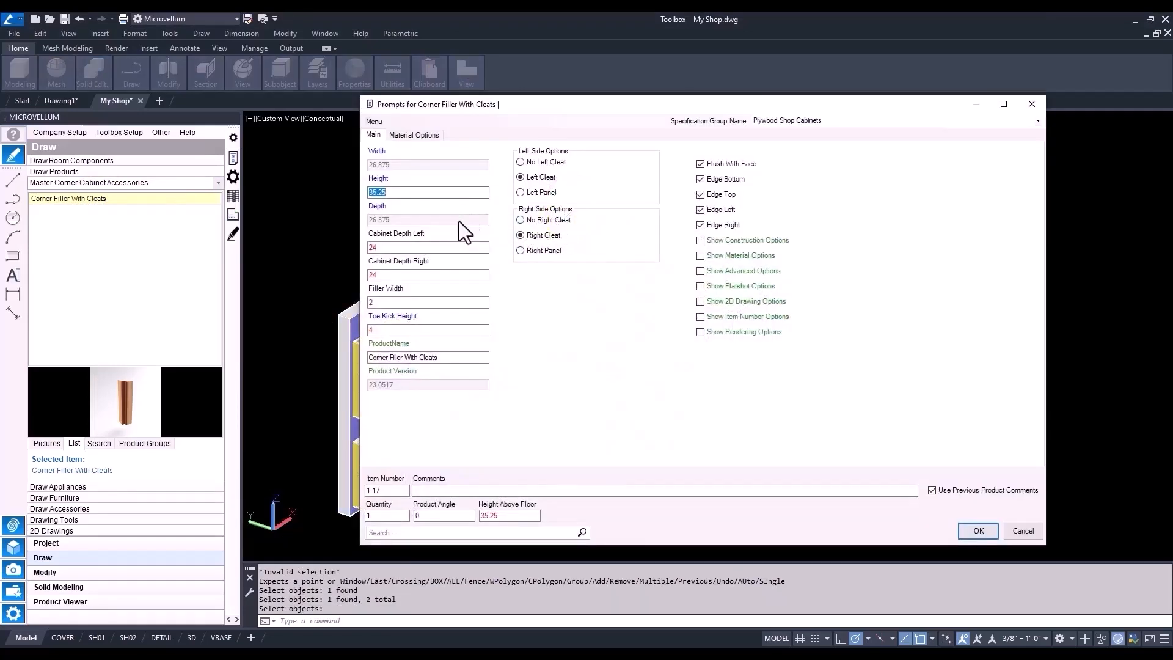
Show the corner filler's advanced options and set its Product Type to Upper.
mouse_move(442, 246)
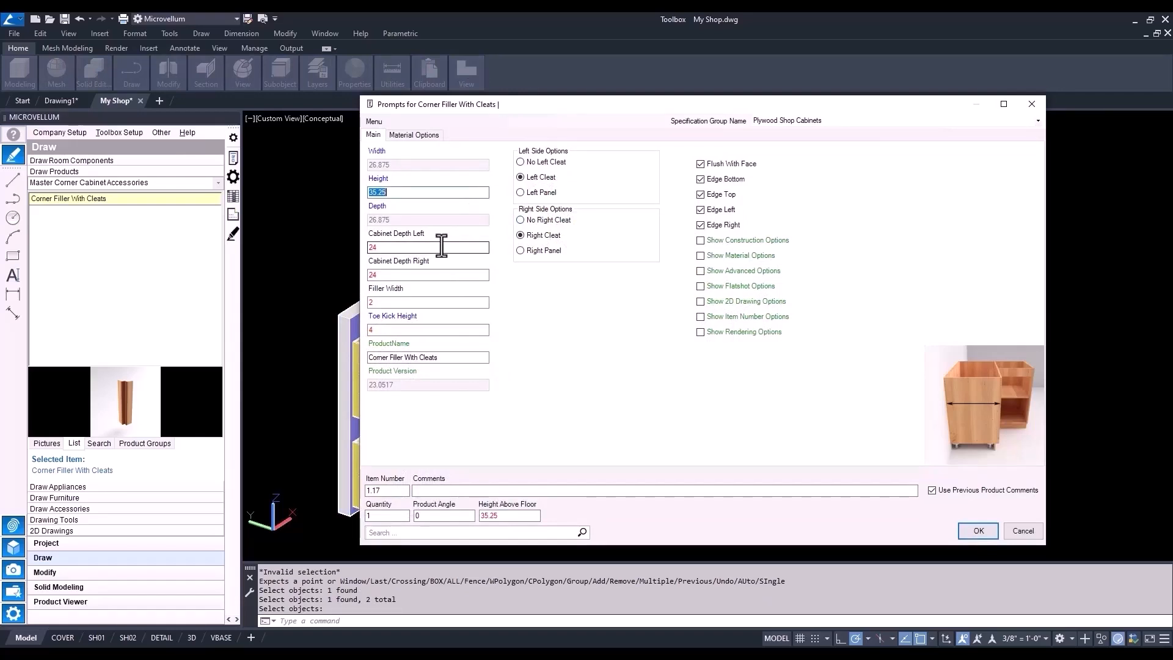
click(700, 271)
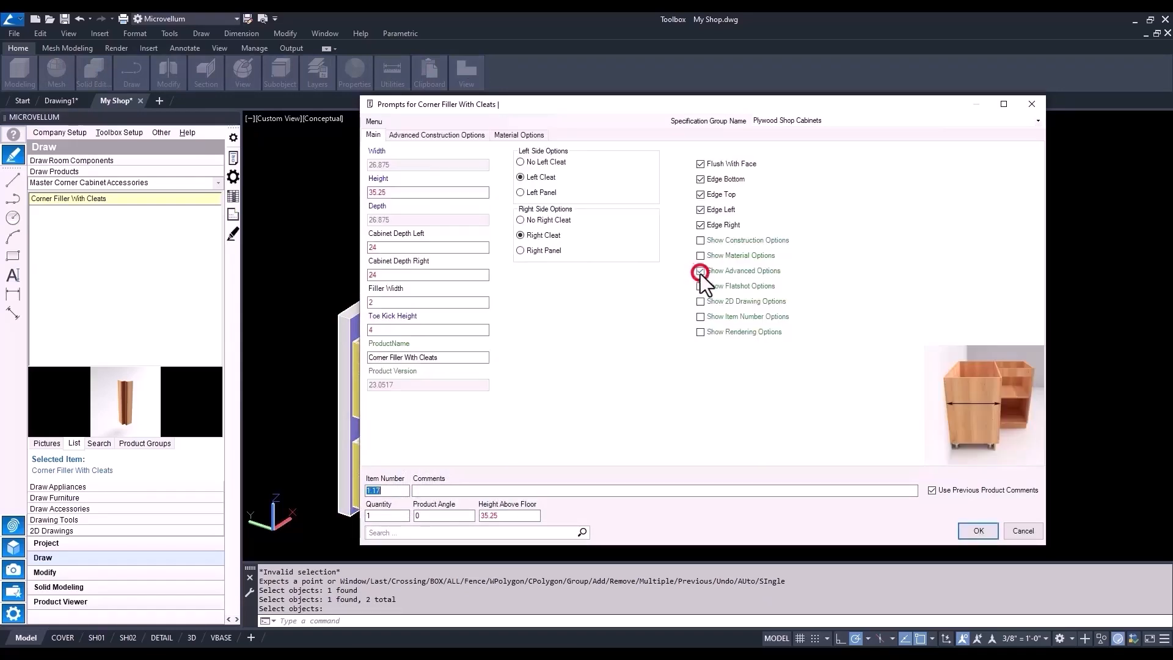
click(409, 134)
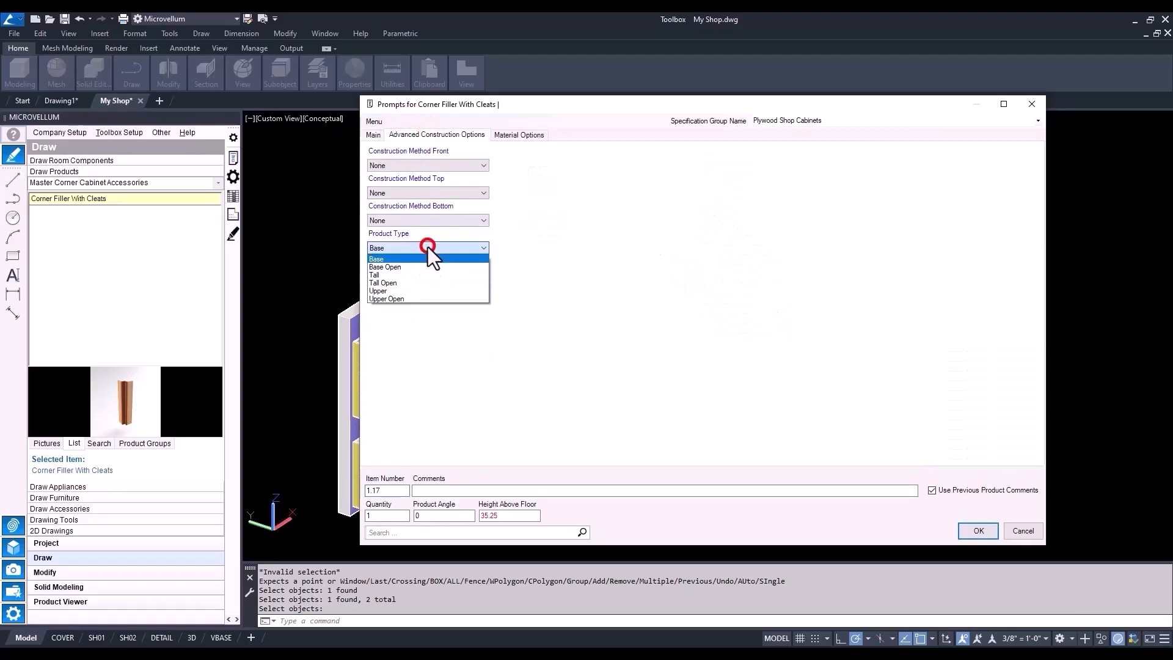
click(391, 292)
click(374, 135)
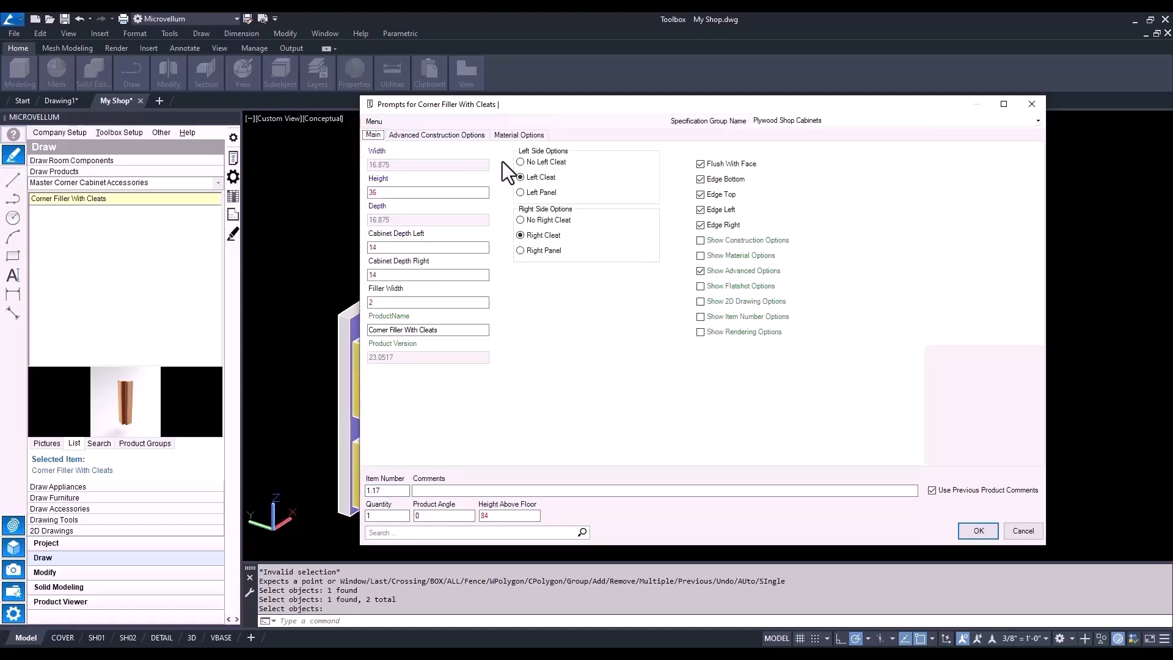
Set the corner filler to No Left Cleat and No Right Cleat, and turn off Flush With Face.
click(520, 162)
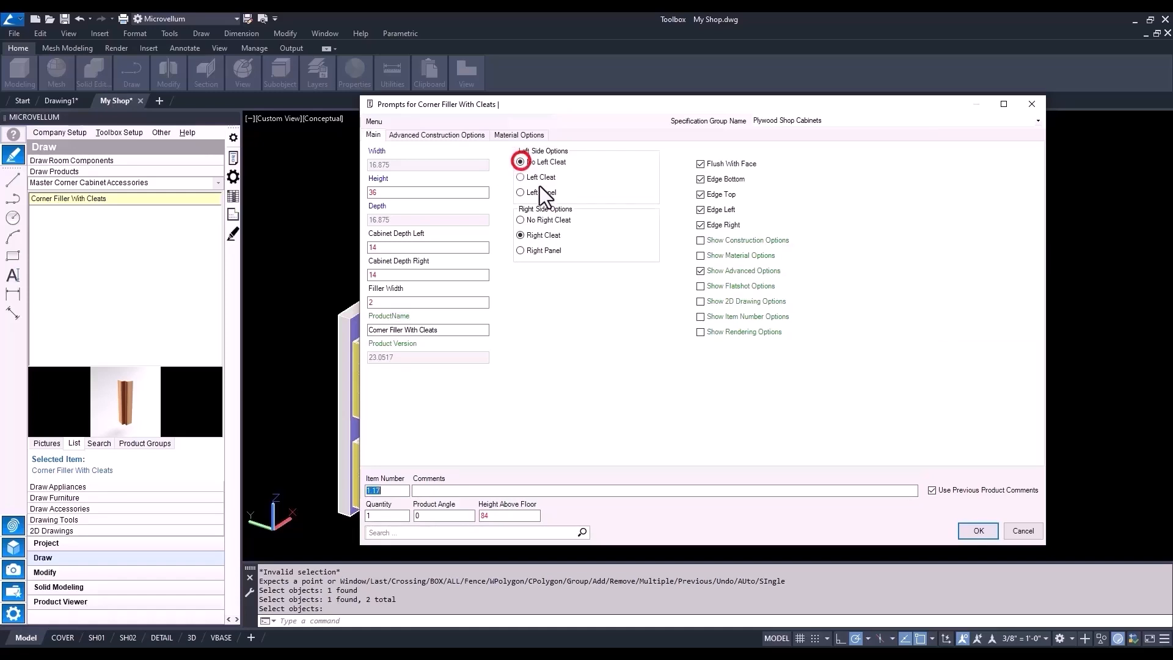
click(521, 220)
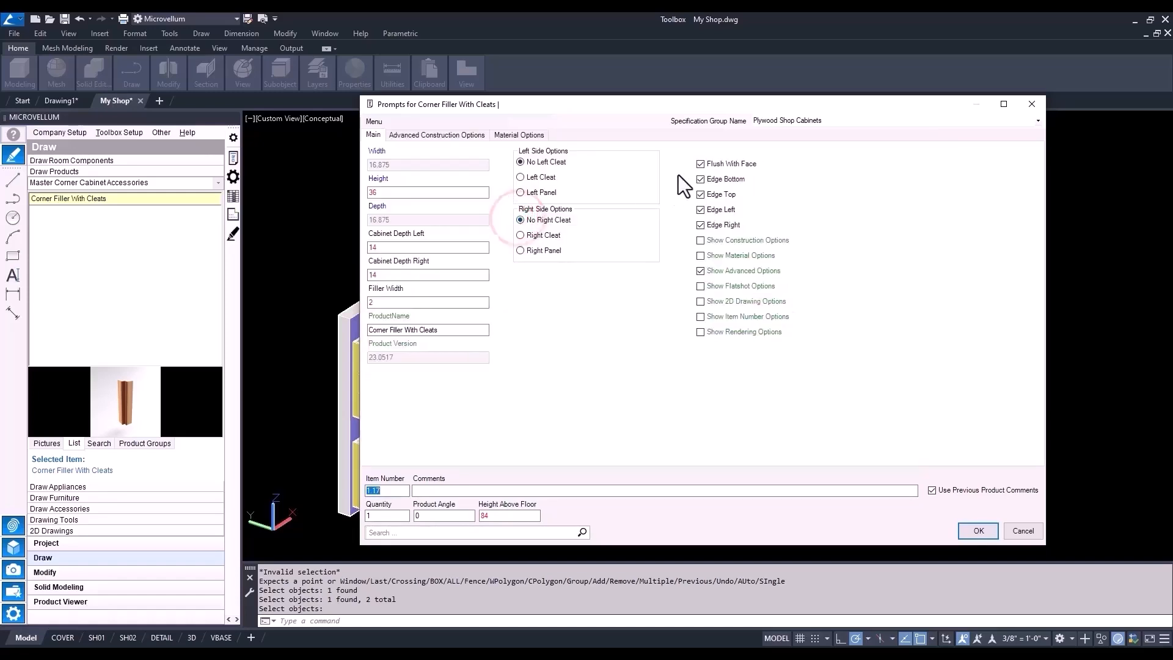
click(701, 164)
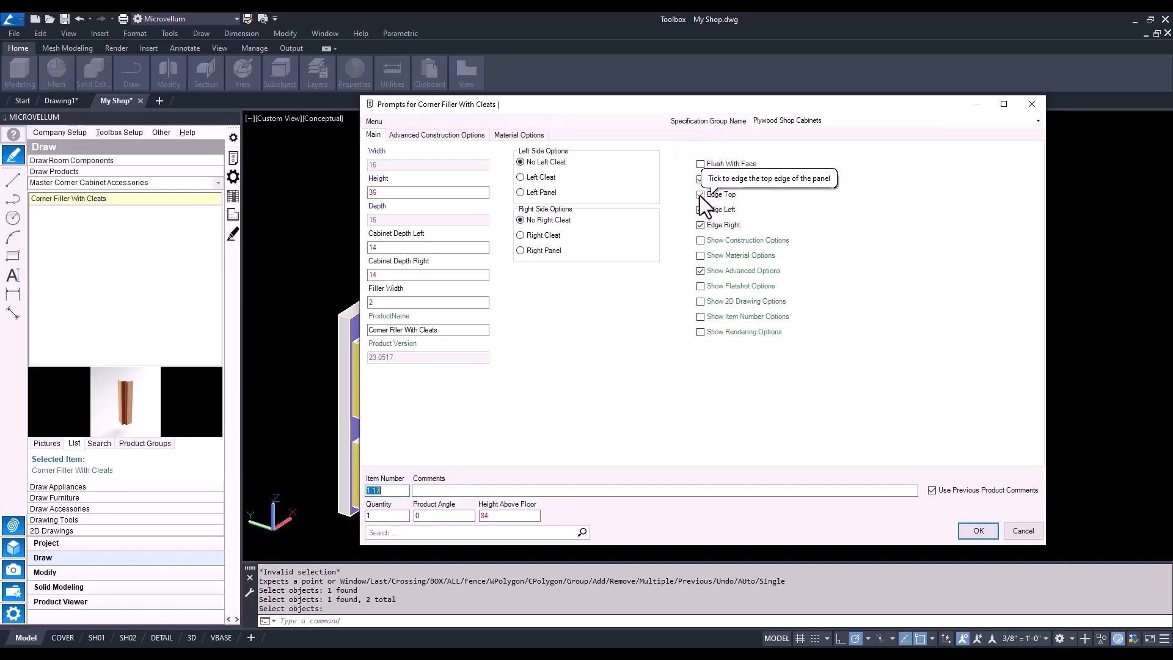
Turn off Edge Top, Edge Left and Edge Right for the corner filler, and enable Show Construction Options.
click(701, 194)
click(701, 210)
click(700, 225)
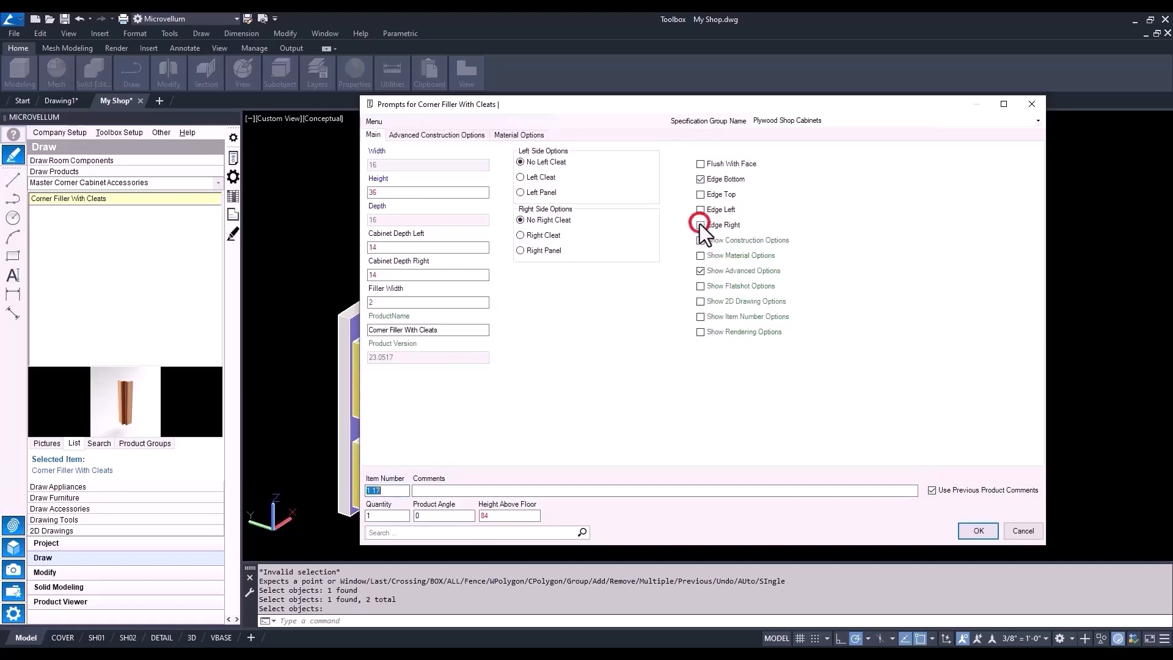
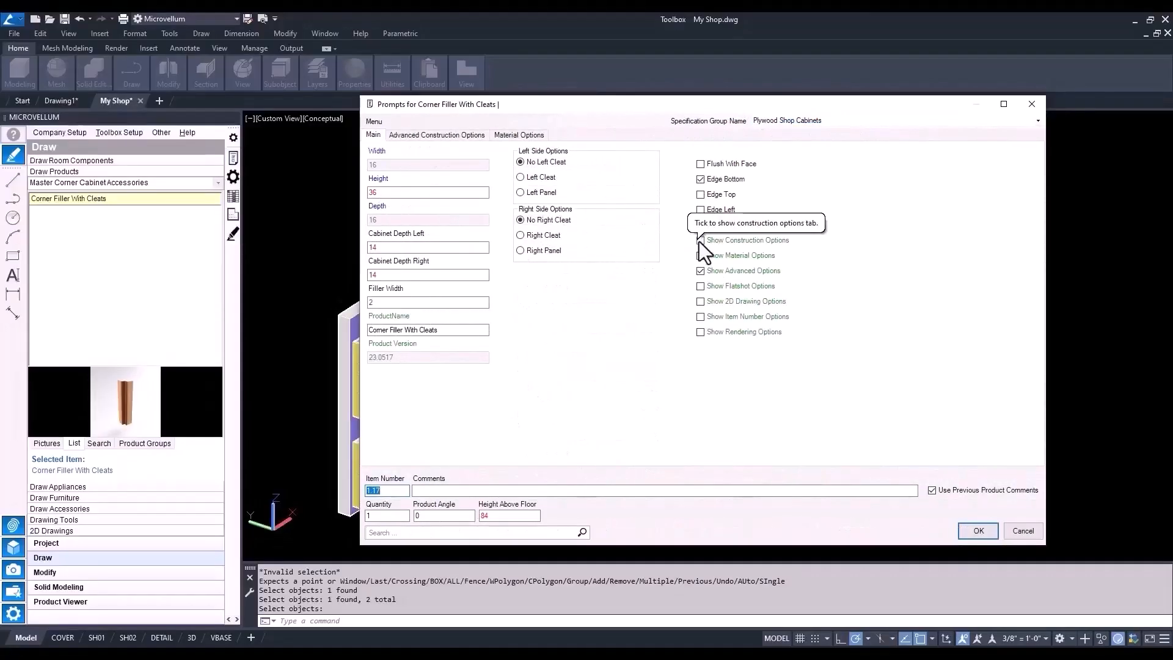
click(701, 240)
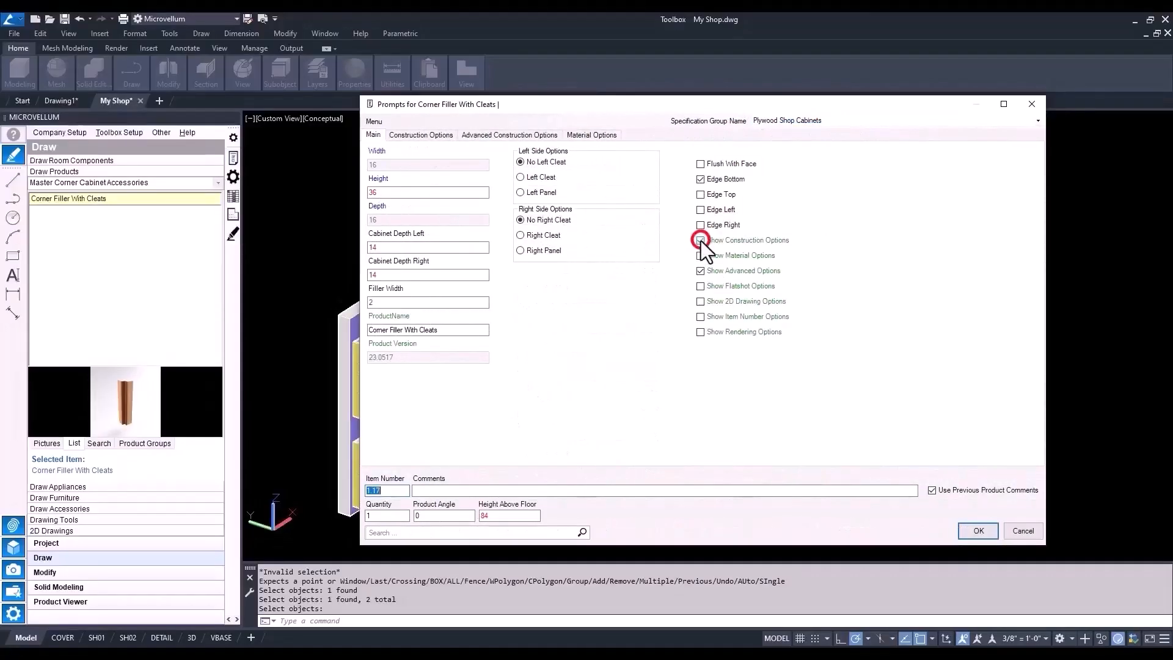
Enable Top Return and Bottom Return in the corner filler's construction options and apply its prompts.
click(424, 135)
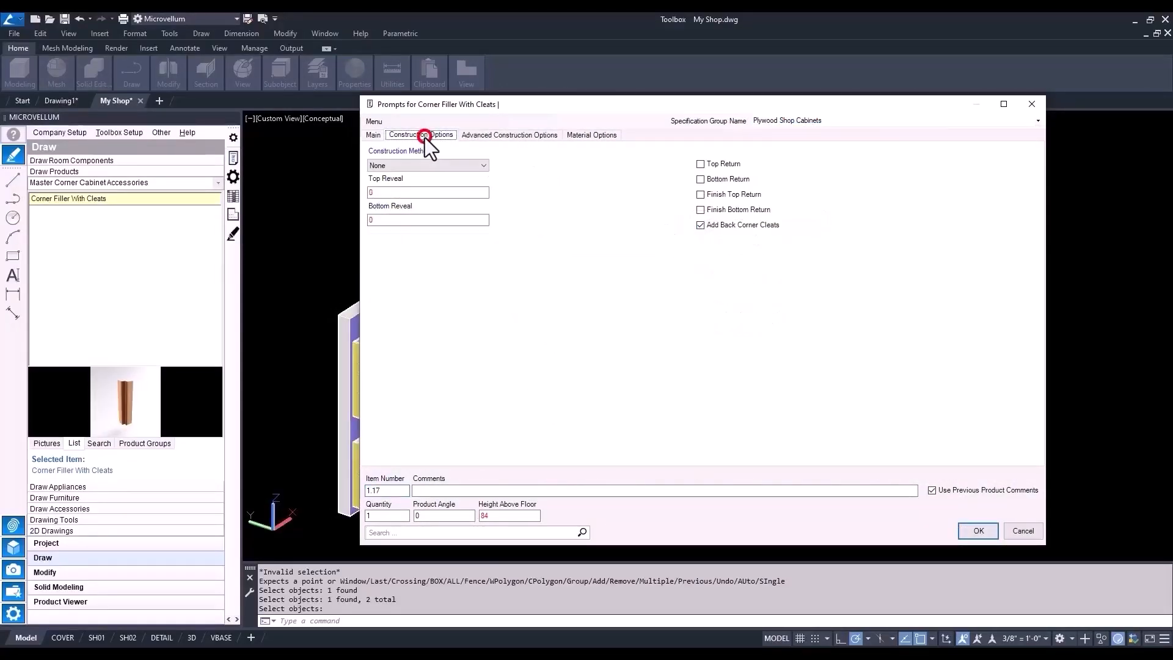
click(701, 164)
click(701, 180)
key(Return)
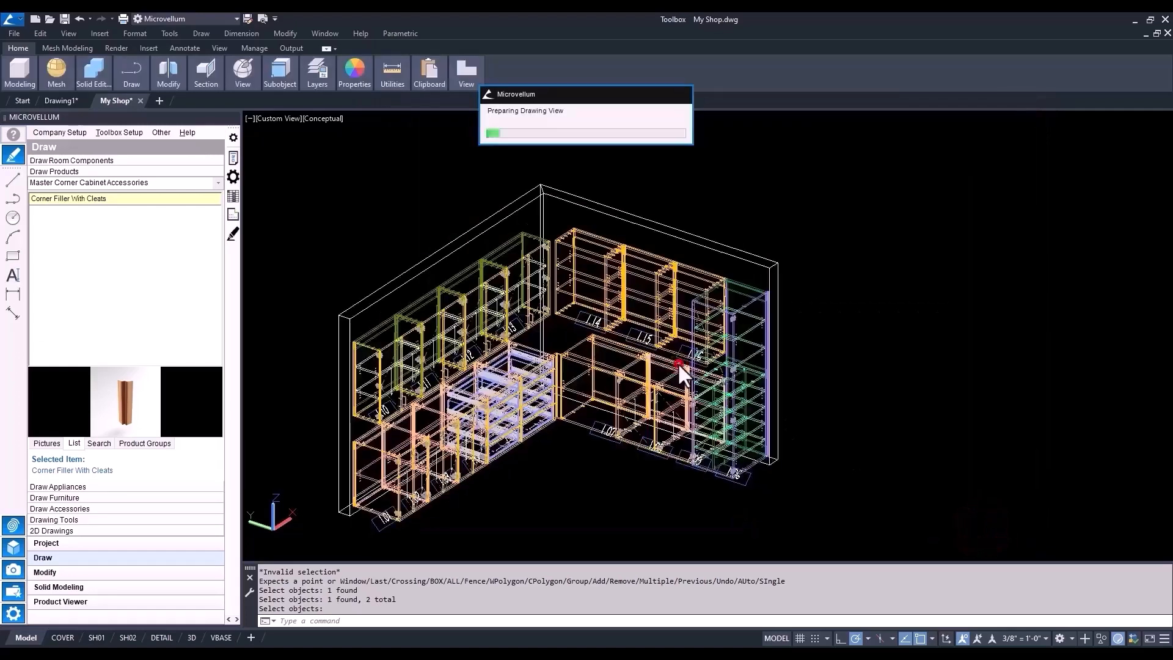
Switch the room model's visual style from Conceptual to 2D Wireframe.
scroll(577, 256, up, 8)
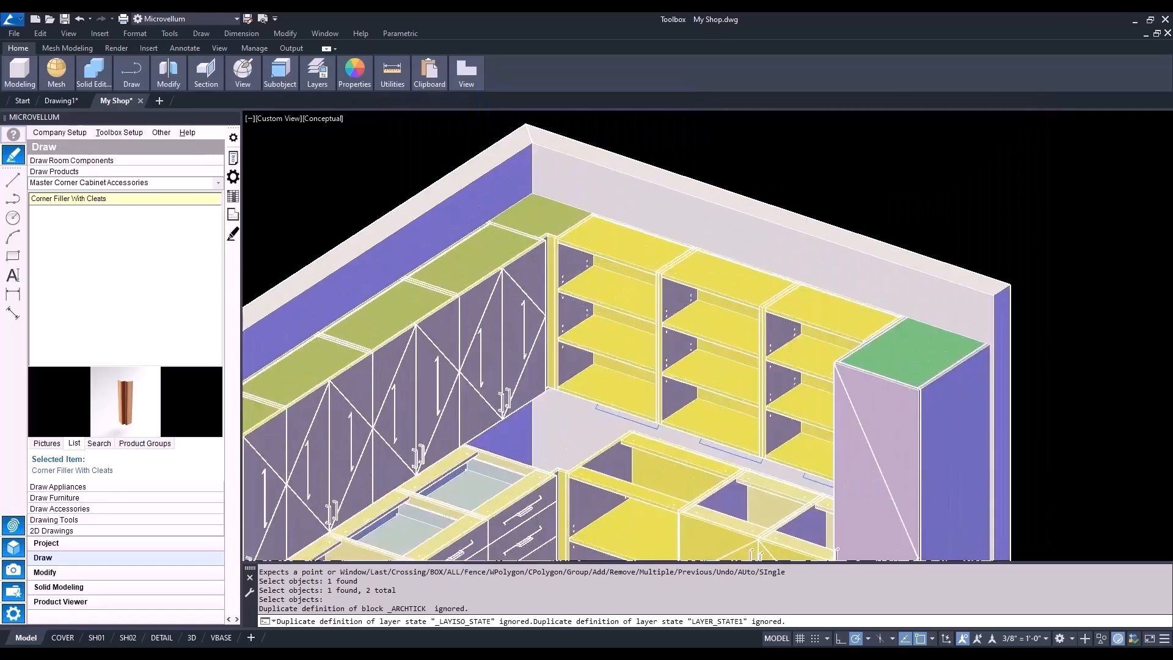
scroll(538, 240, down, 8)
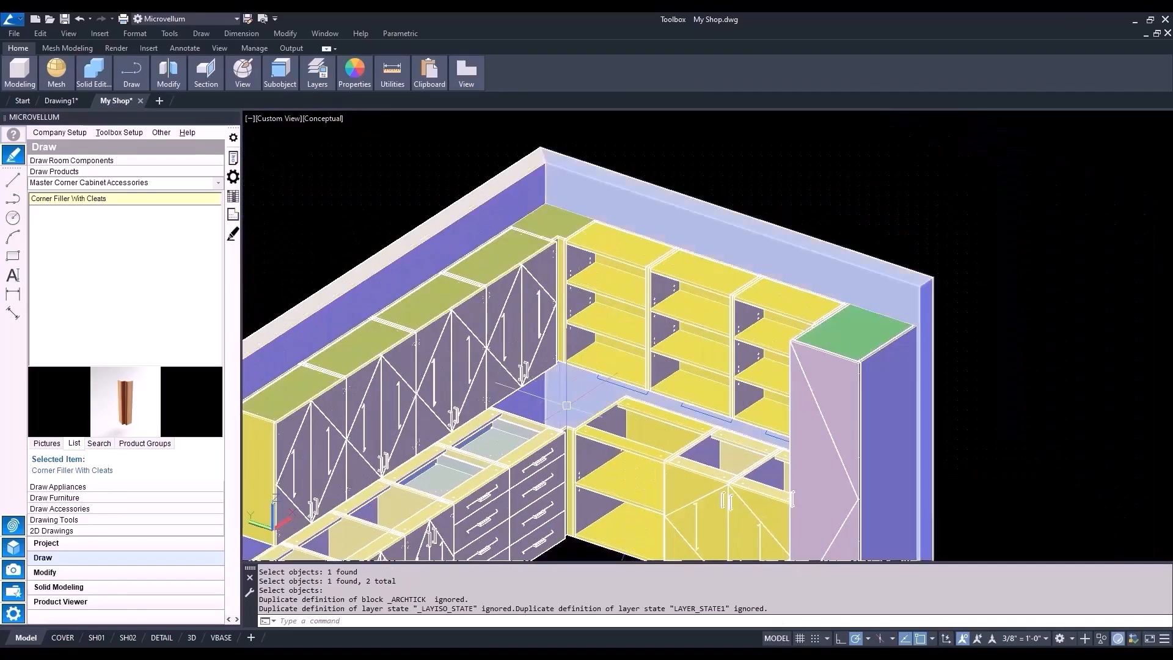
mouse_move(566, 405)
shift+middle_down()
mouse_move(562, 341)
mouse_move(556, 394)
shift+middle_up()
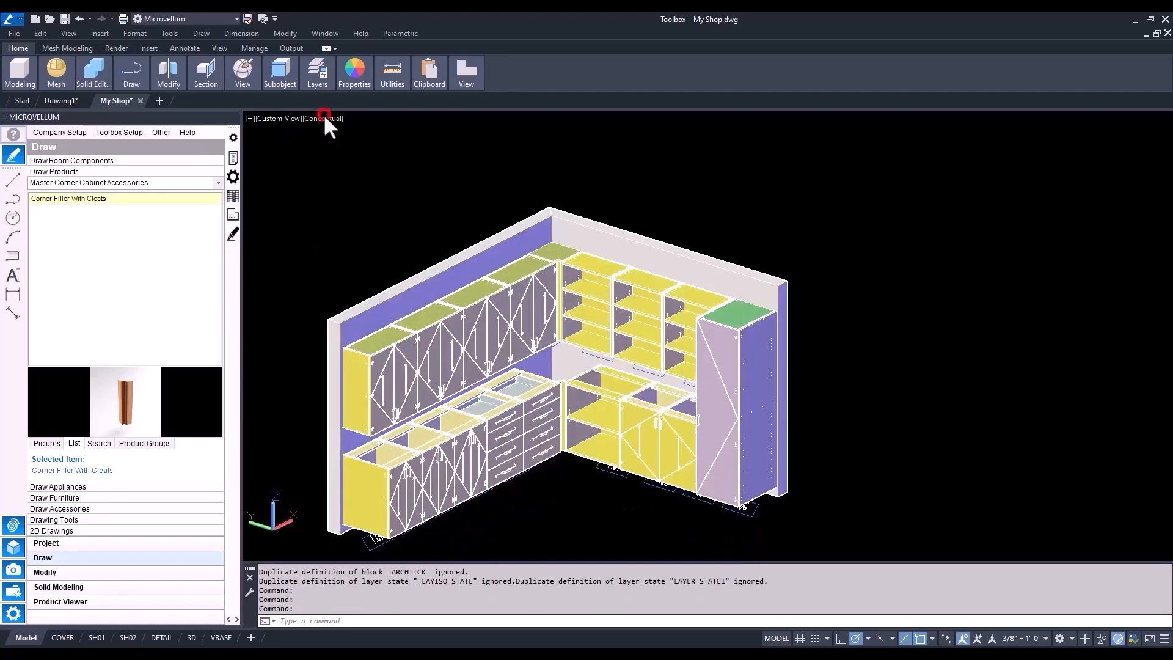
click(324, 116)
click(368, 150)
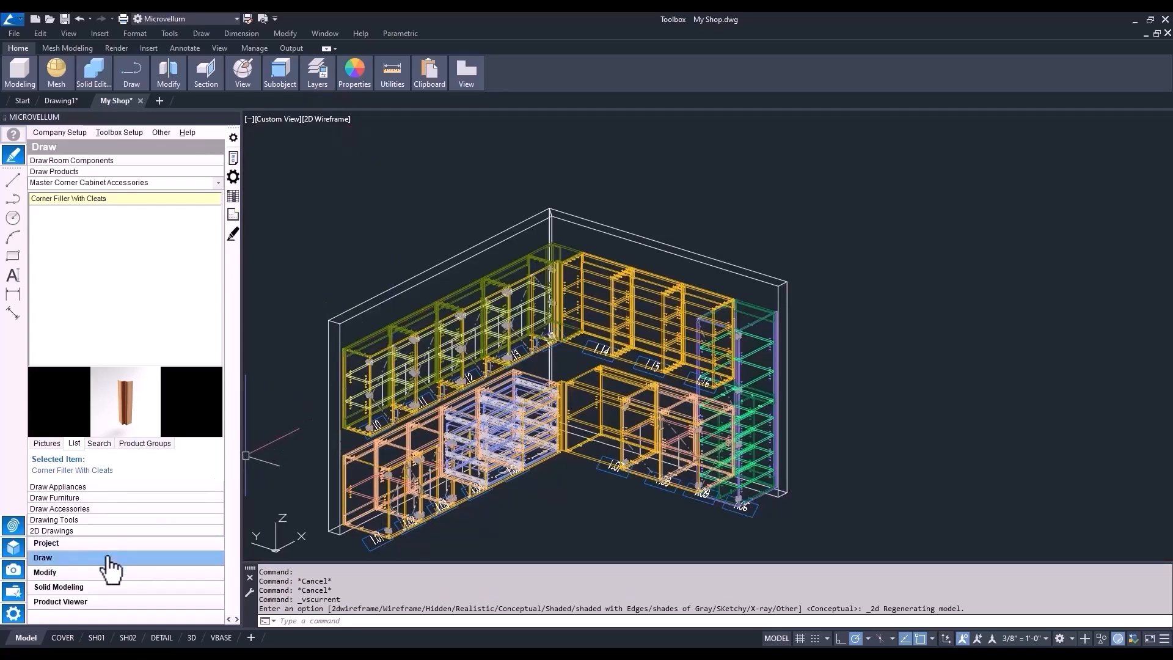
Show the Countertops product category and select the Countertop Right L Shape.
click(107, 556)
click(218, 182)
click(65, 235)
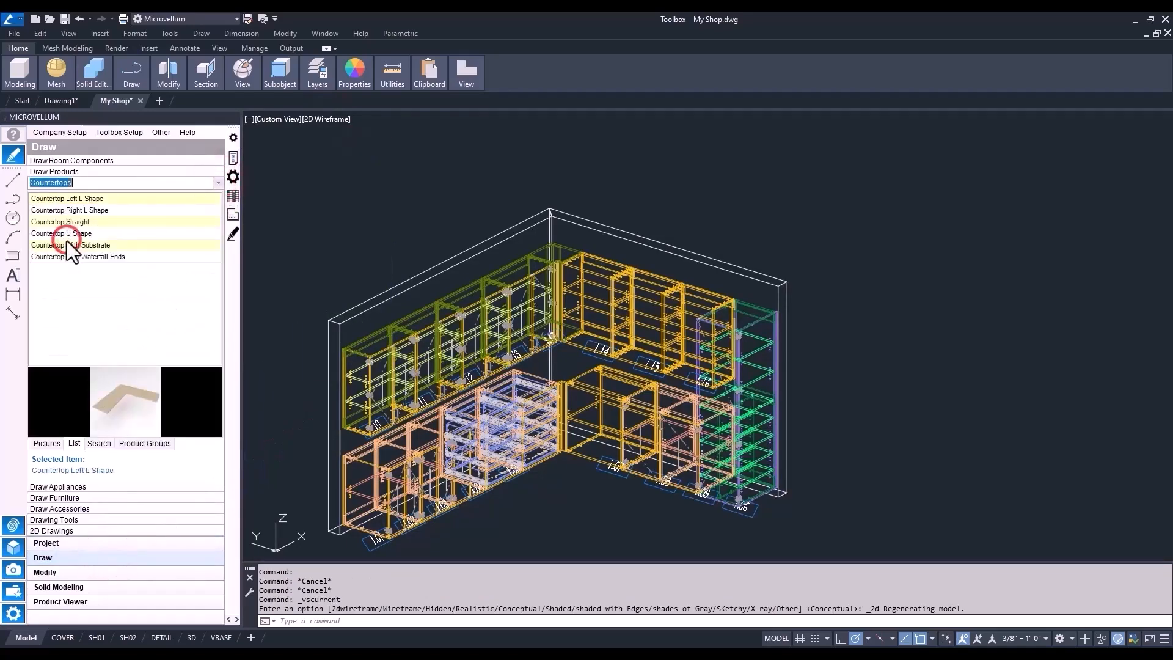
click(62, 199)
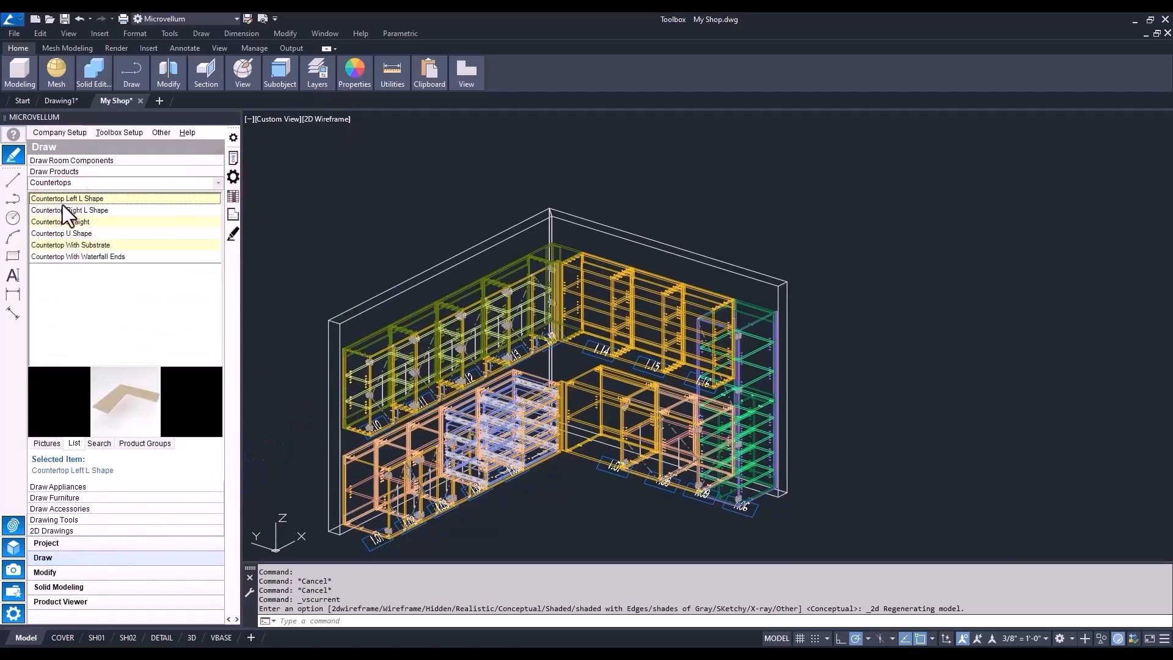
click(64, 211)
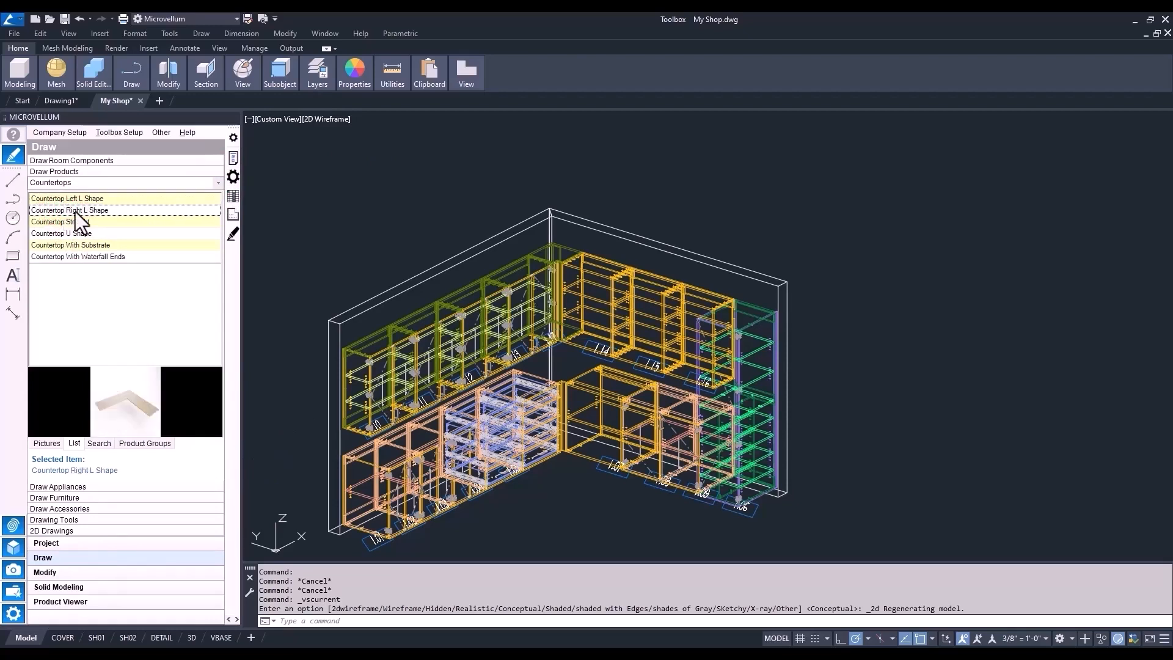
Place the Countertop Right L Shape on the left wall with Anchor Left, starting at the back left corner of drawer cabinet 1.04.
right_click(75, 211)
mouse_move(174, 237)
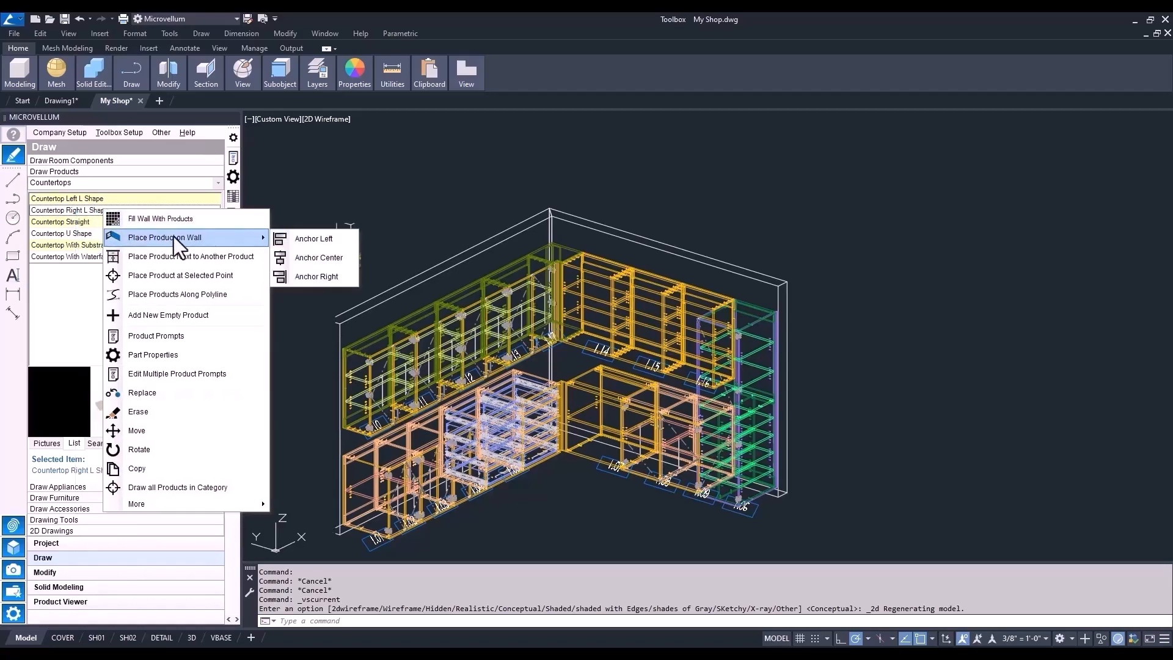
click(291, 238)
click(371, 204)
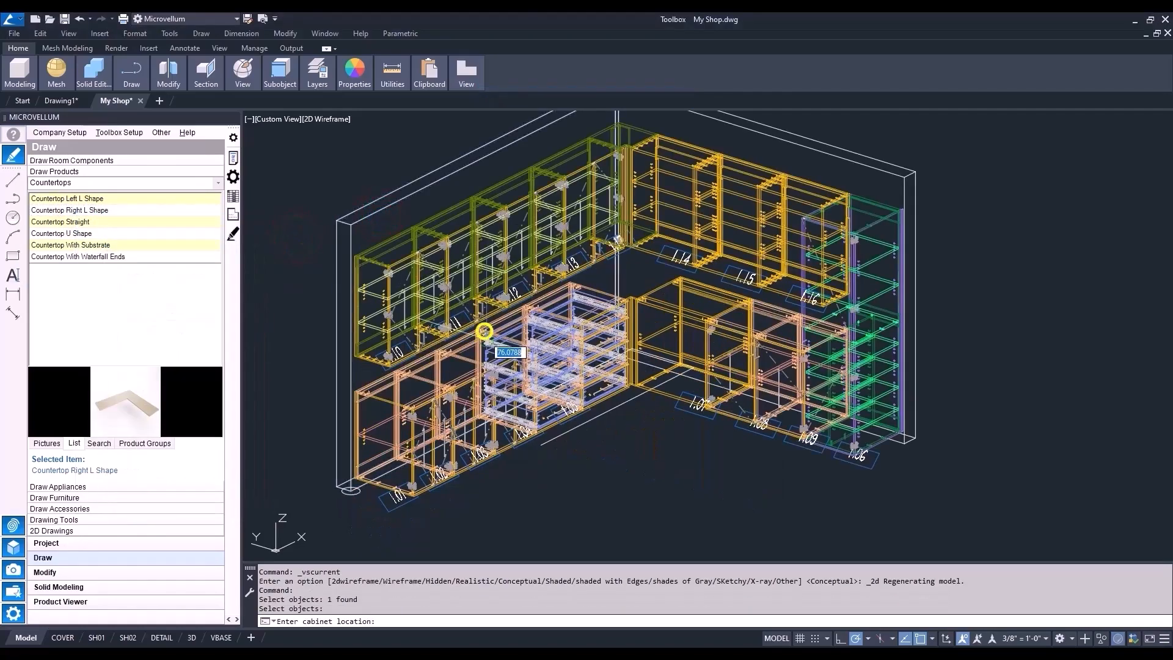
scroll(434, 257, up, 6)
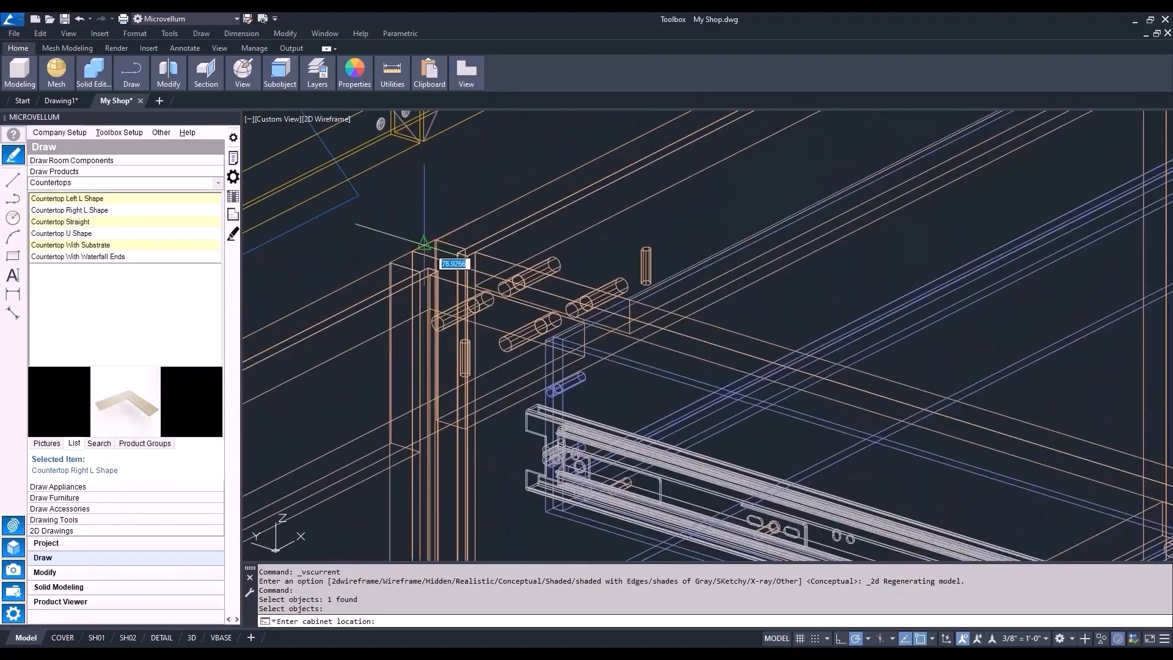
click(412, 253)
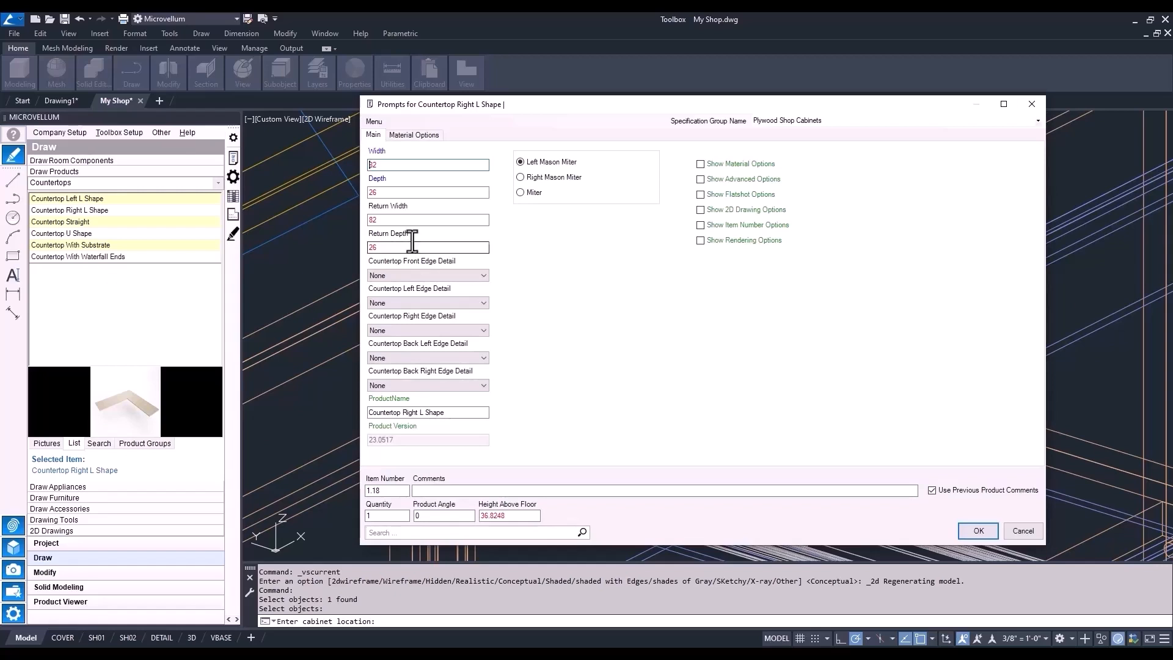
Set the L-shaped countertop's width to 76, measuring from cabinet 1.04's back corner to the wall corner, and its depth to 25.
click(377, 164)
key(Return)
click(437, 240)
scroll(428, 250, down, 5)
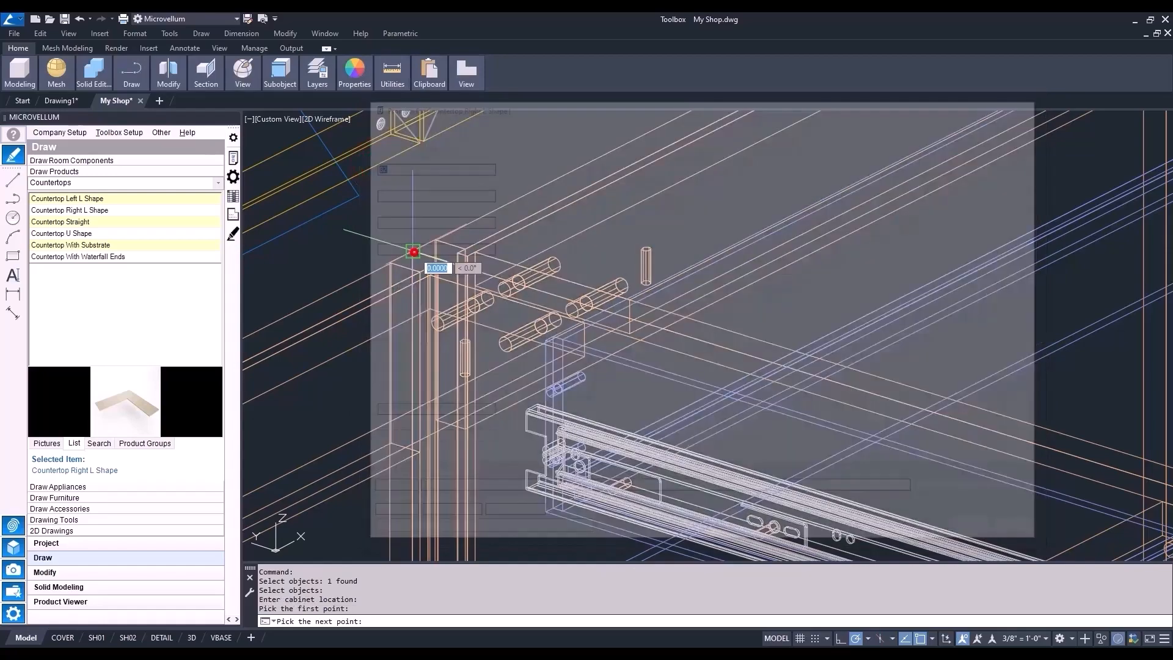
scroll(655, 294, up, 6)
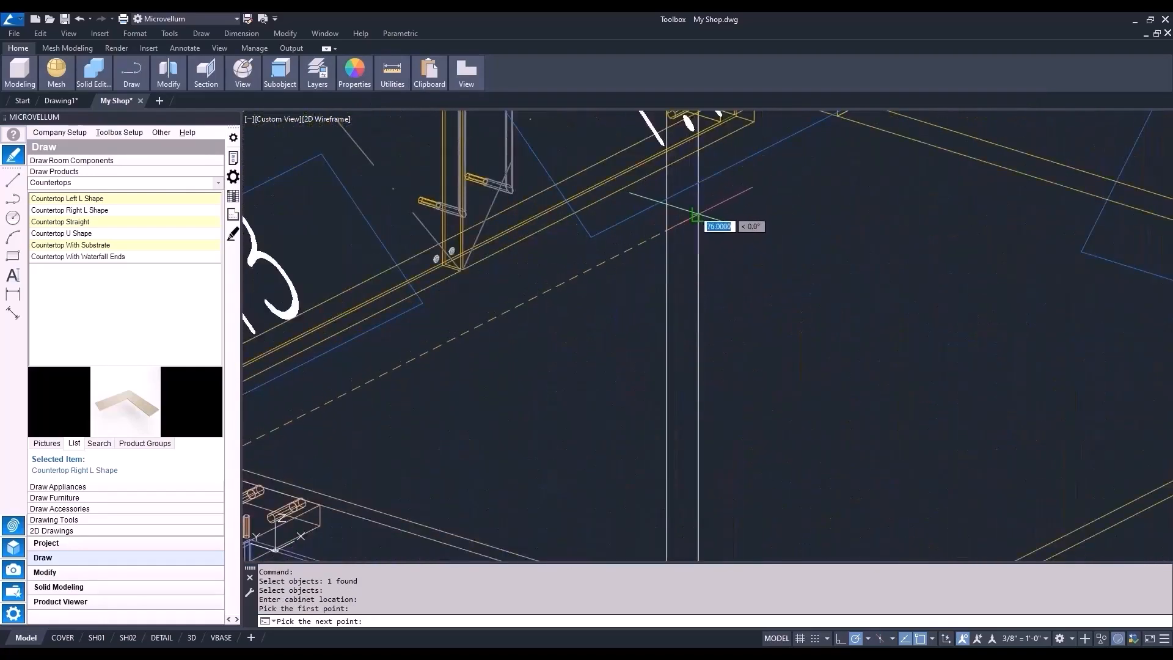
click(678, 209)
click(400, 192)
click(400, 192)
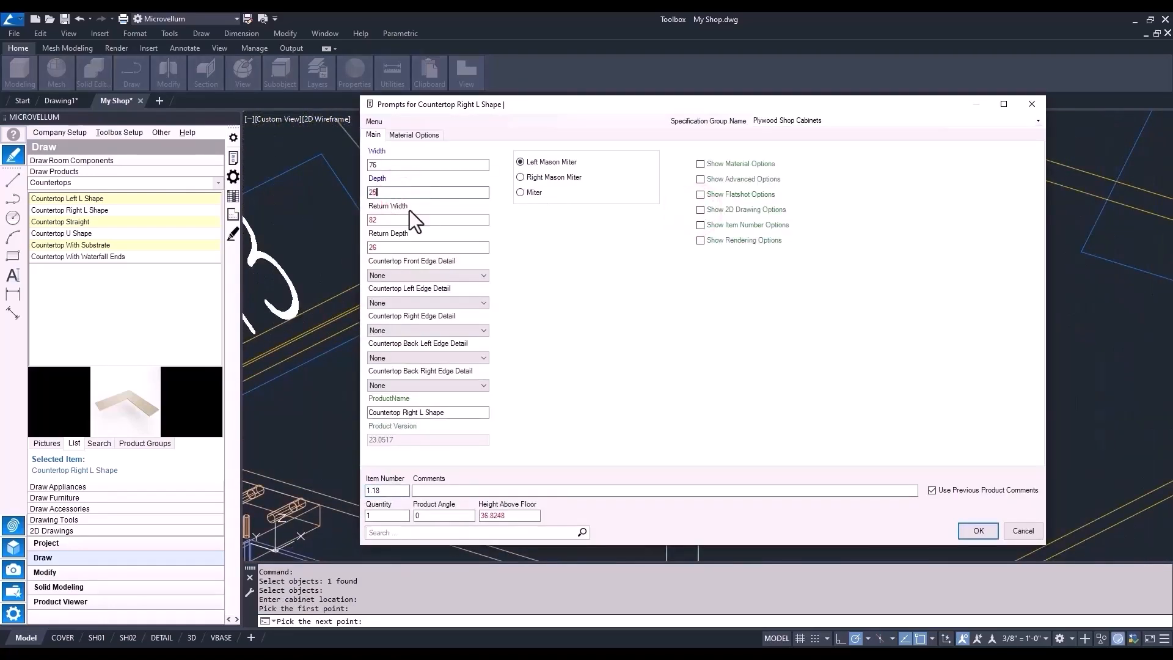
Set the return width to 56 by picking from the back corner between cabinets 1.07 and 1.08 to the wall corner.
double_click(410, 218)
scroll(429, 233, down, 5)
scroll(525, 286, up, 3)
middle_drag(561, 284, 383, 272)
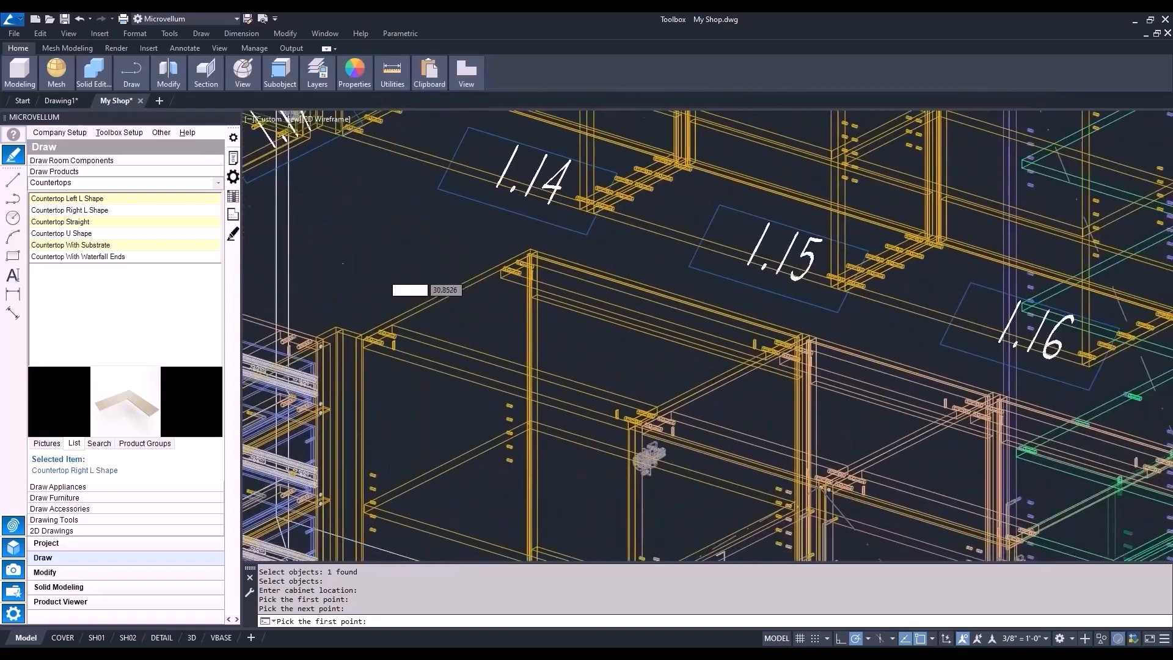
scroll(379, 269, down, 1)
scroll(632, 314, up, 4)
click(742, 301)
scroll(739, 300, down, 2)
scroll(813, 366, down, 3)
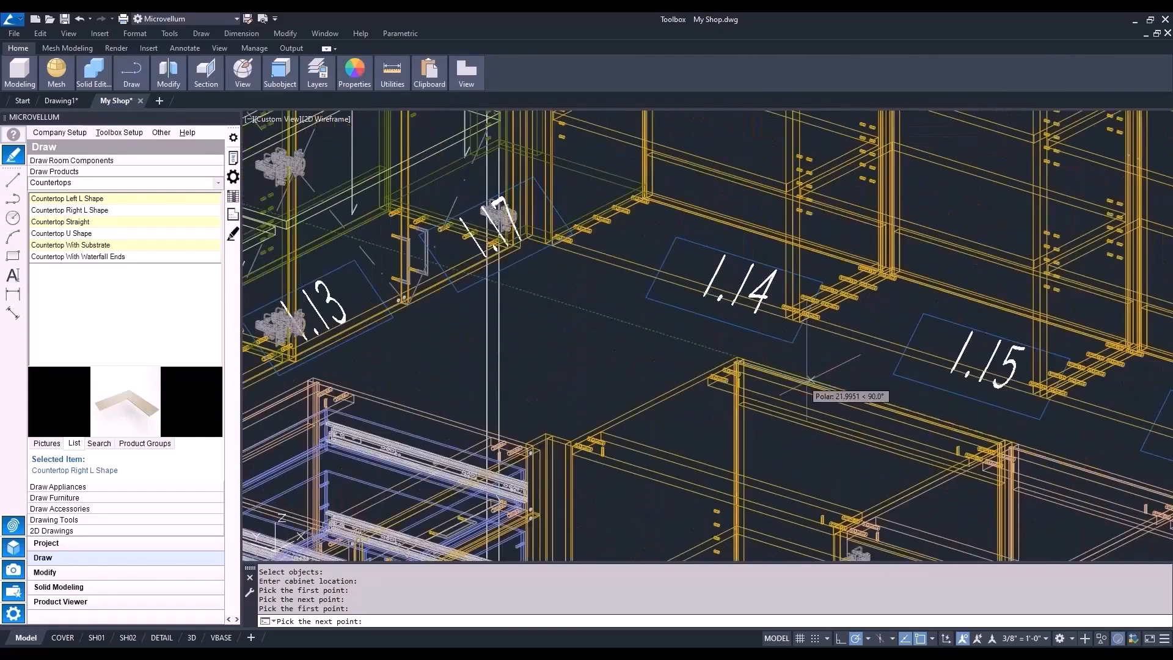
click(503, 285)
Set the return depth to 25, choose the Miter joint, and draw the L-shaped countertop.
double_click(404, 247)
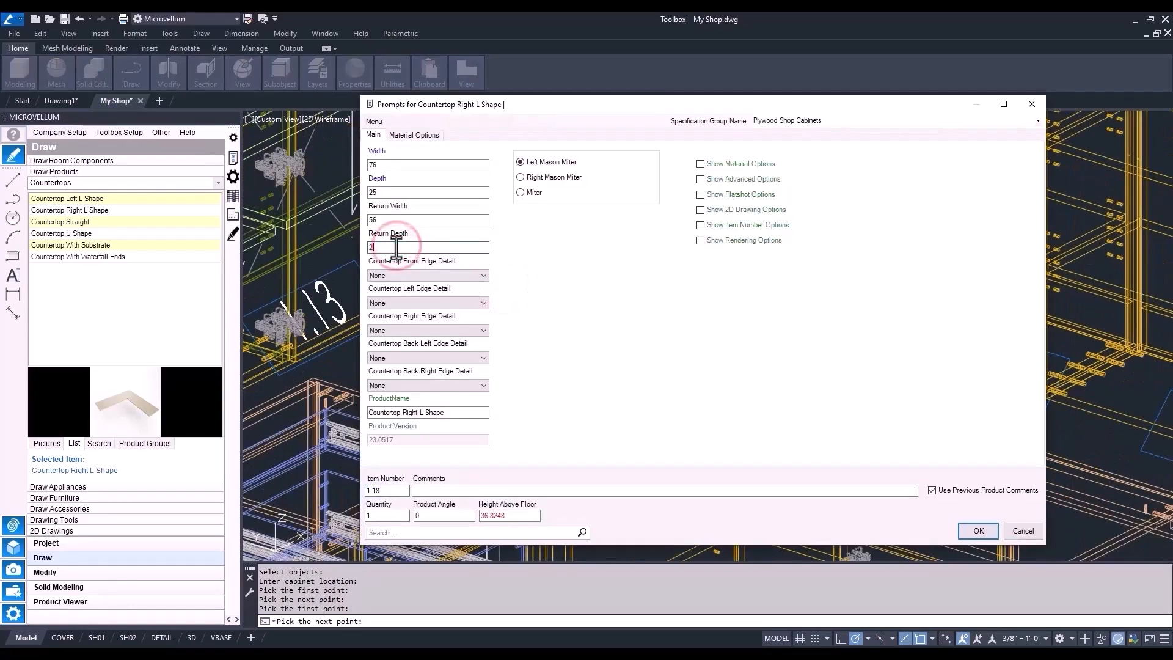
text(25)
click(521, 193)
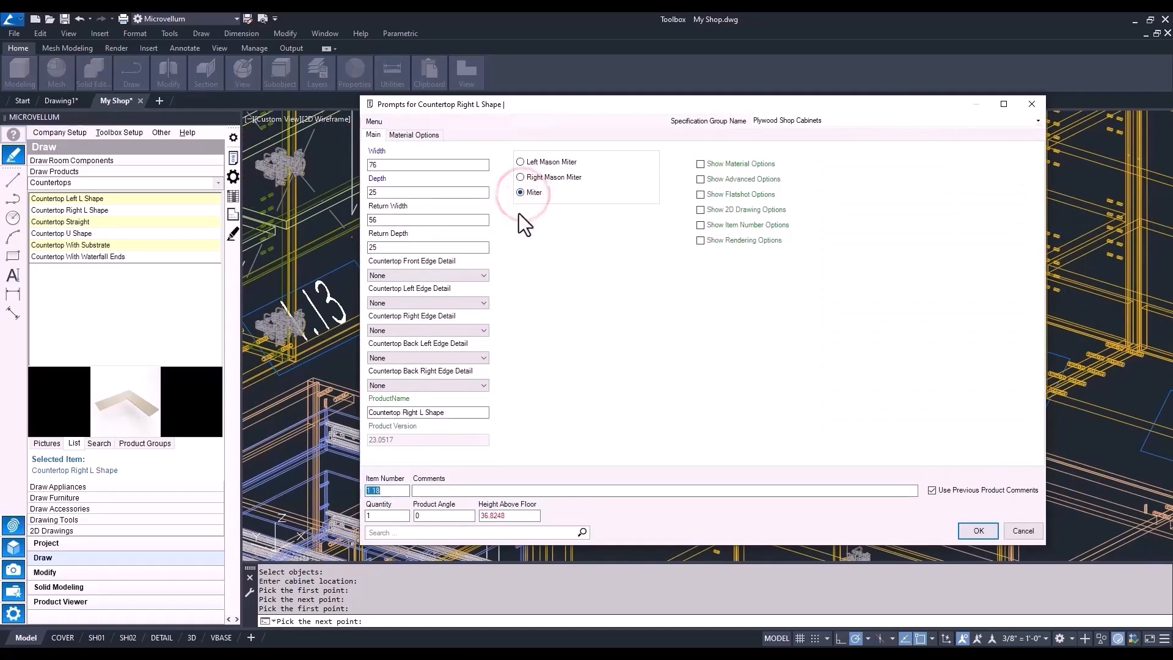
click(976, 531)
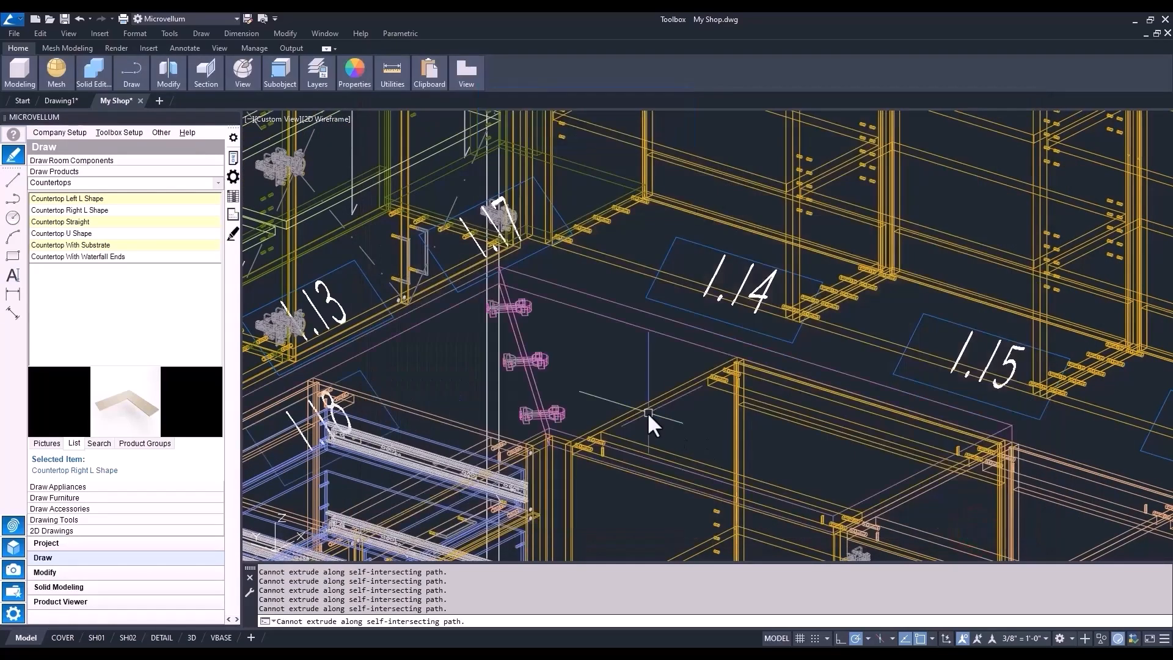
Place one Countertop Straight next to the L-shaped countertop, on its left side.
right_click(80, 221)
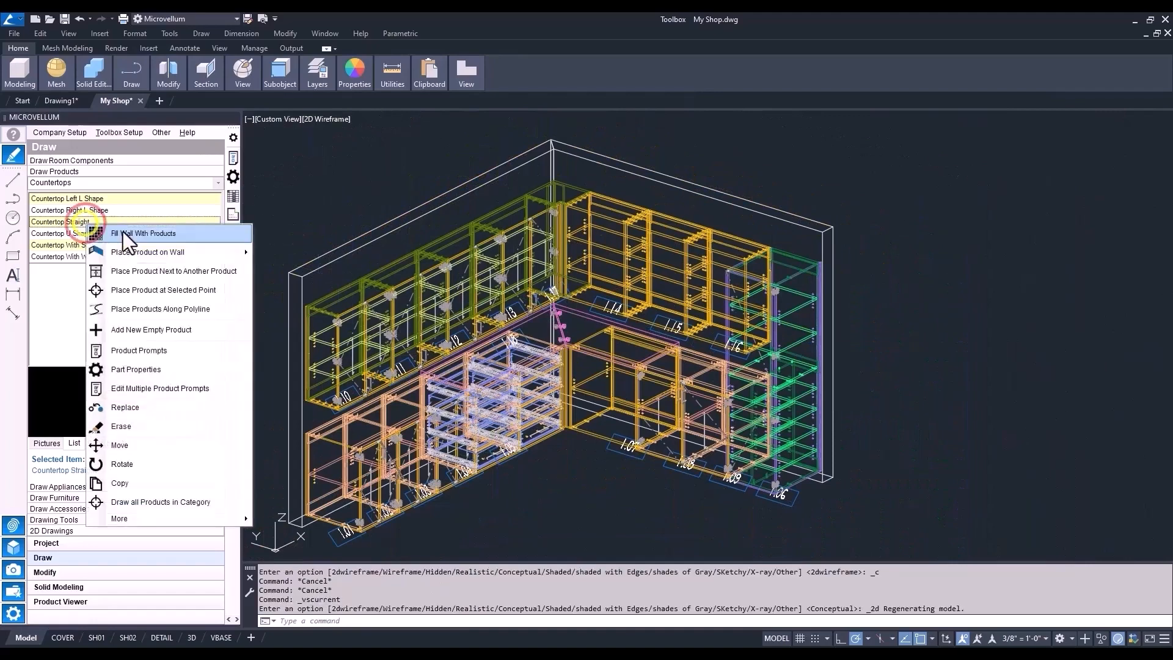
click(153, 269)
scroll(424, 350, up, 5)
click(424, 350)
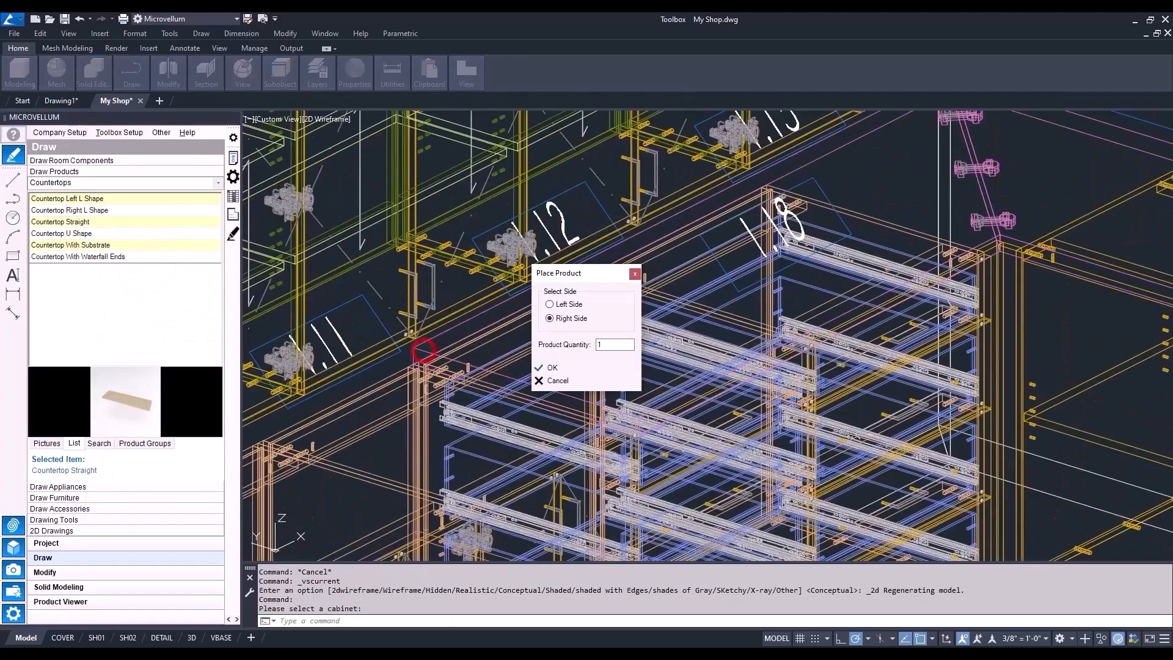
click(556, 303)
click(555, 366)
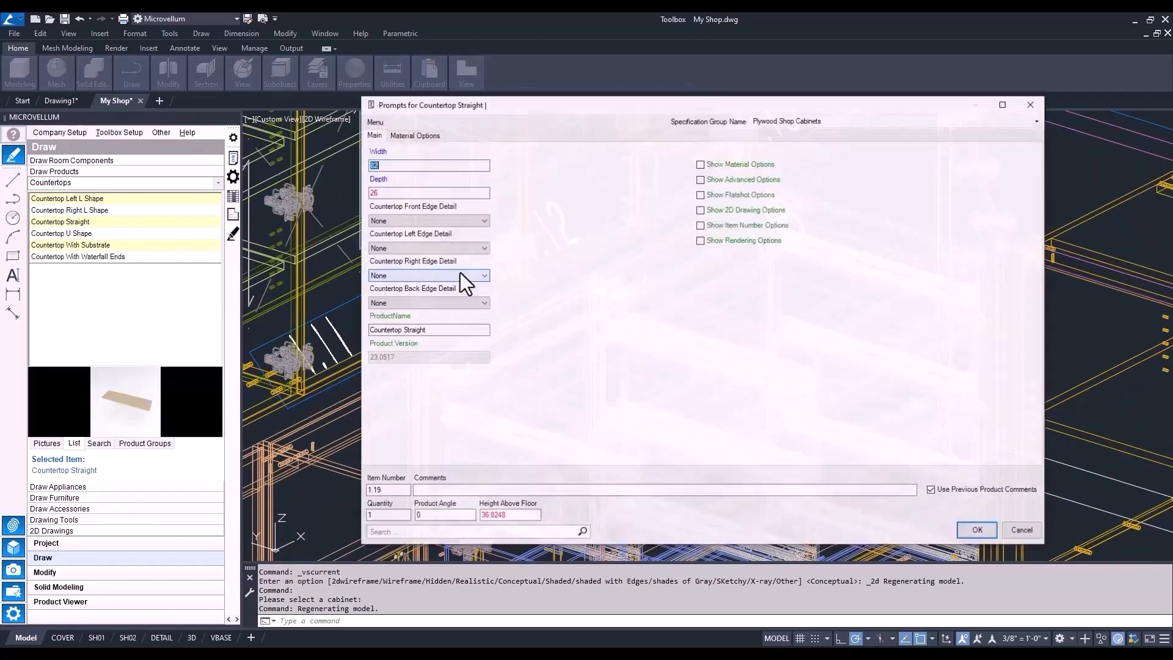
Measure the straight countertop's width from the L-shaped top's end to the outer end of the base cabinets, and set it to 67.
click(385, 166)
key(Return)
scroll(410, 350, up, 5)
scroll(410, 350, down, 3)
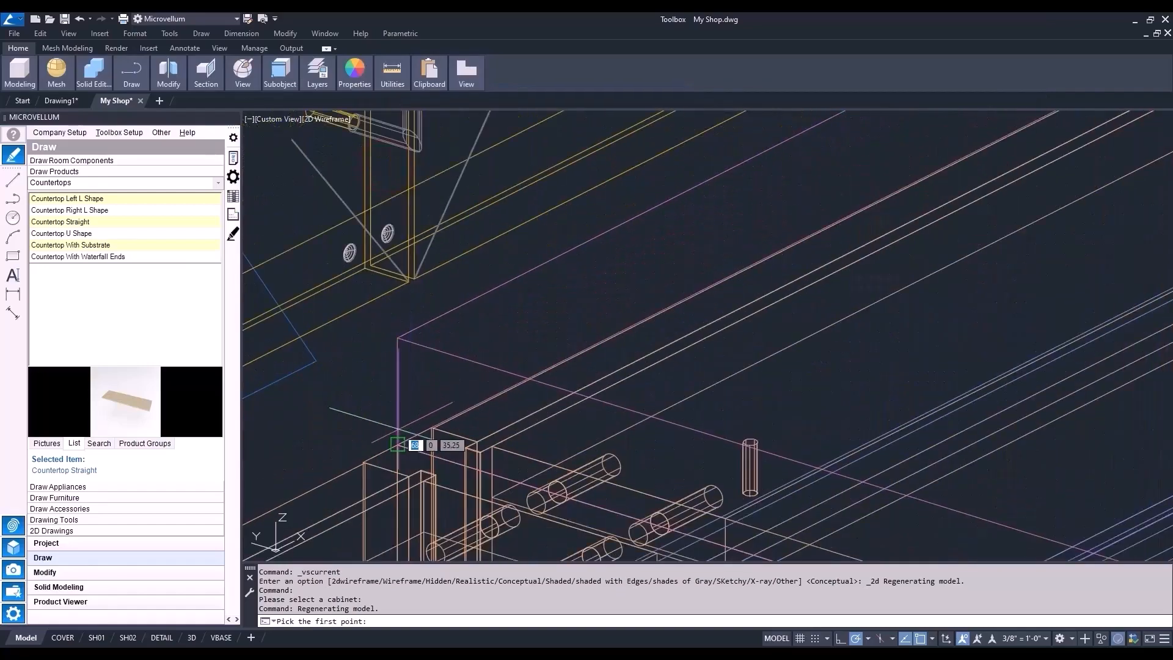
click(398, 441)
scroll(404, 443, down, 5)
scroll(340, 465, up, 5)
scroll(340, 465, up, 3)
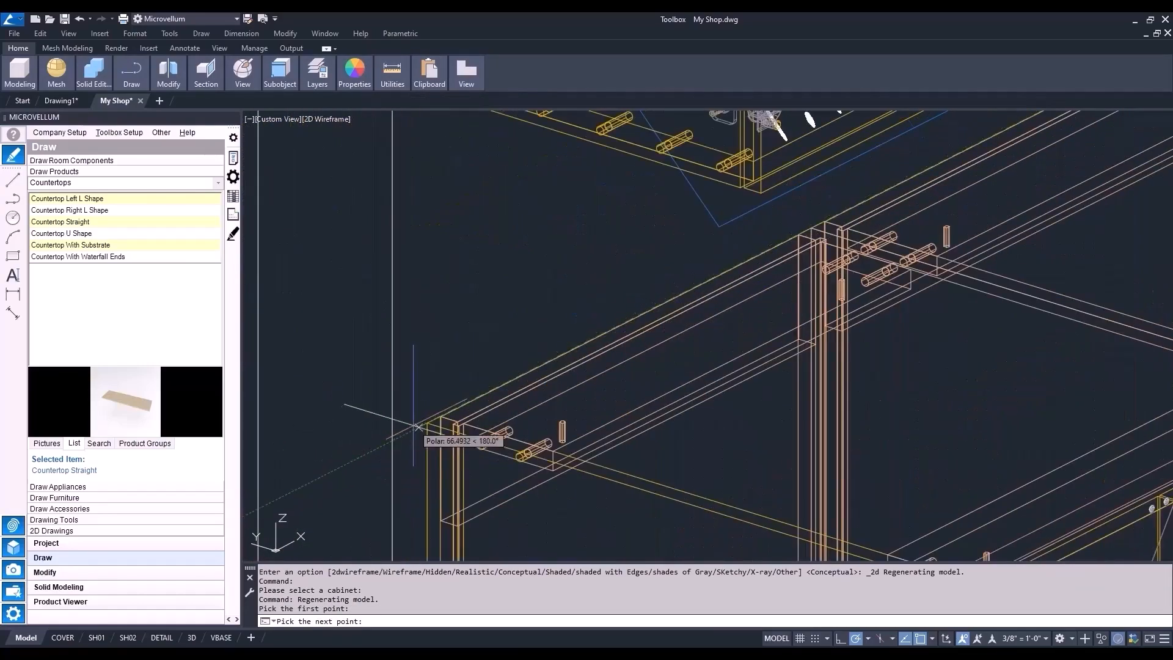
click(449, 429)
click(377, 164)
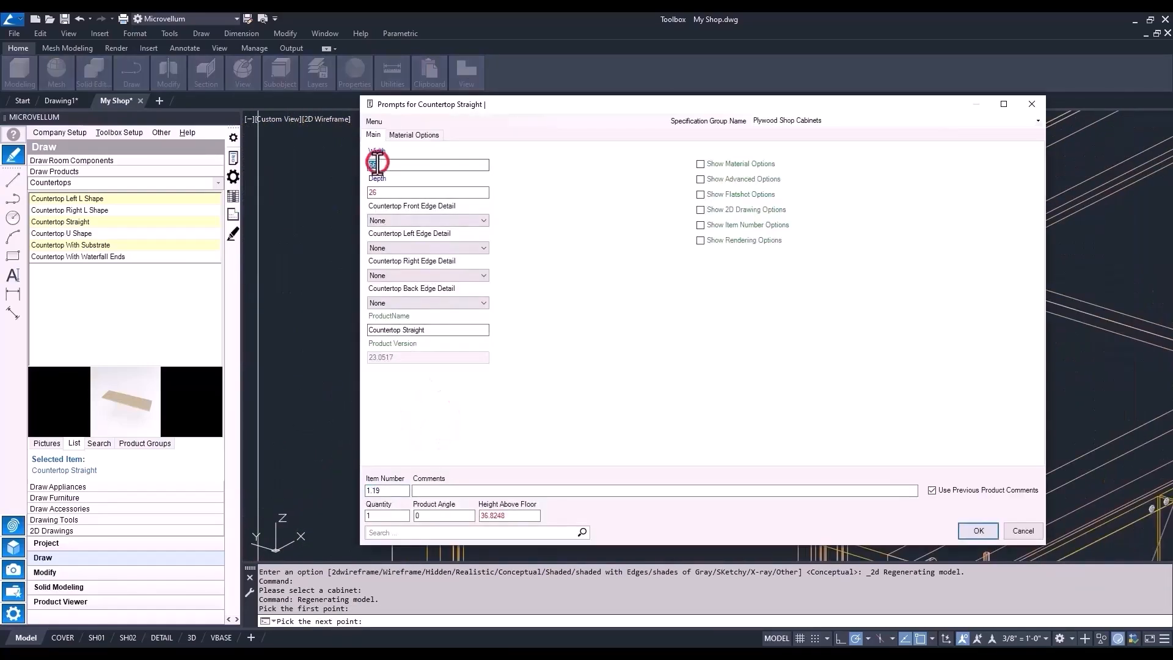
text(67)
Set the straight countertop's depth to 25 and draw it.
click(393, 194)
text(25)
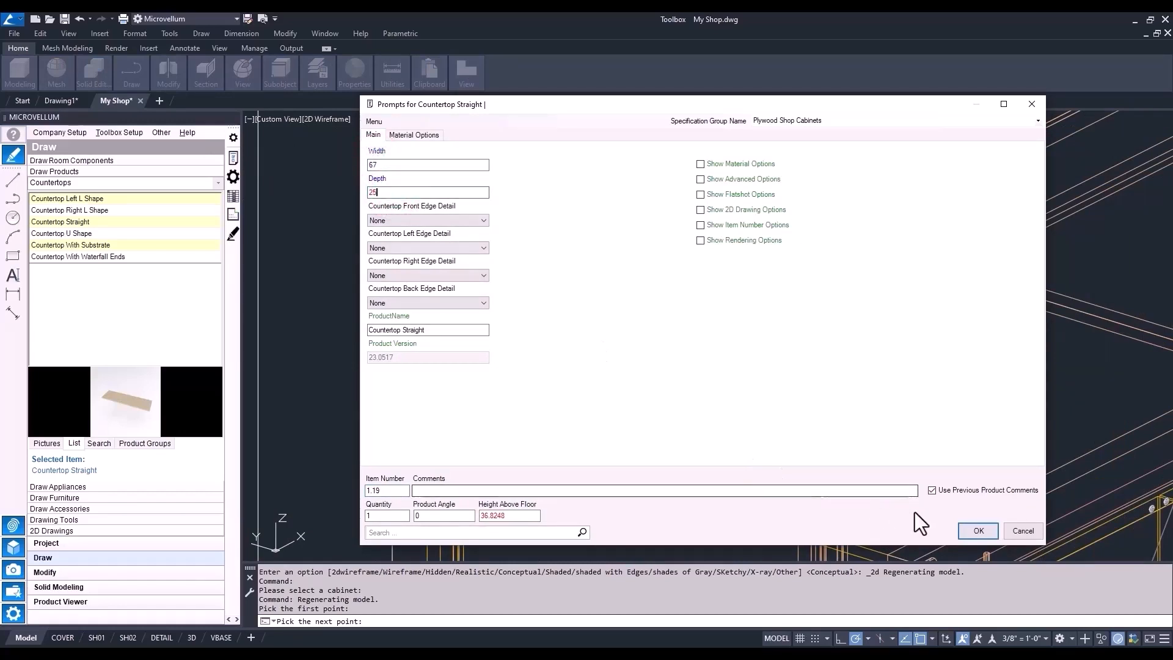
click(971, 531)
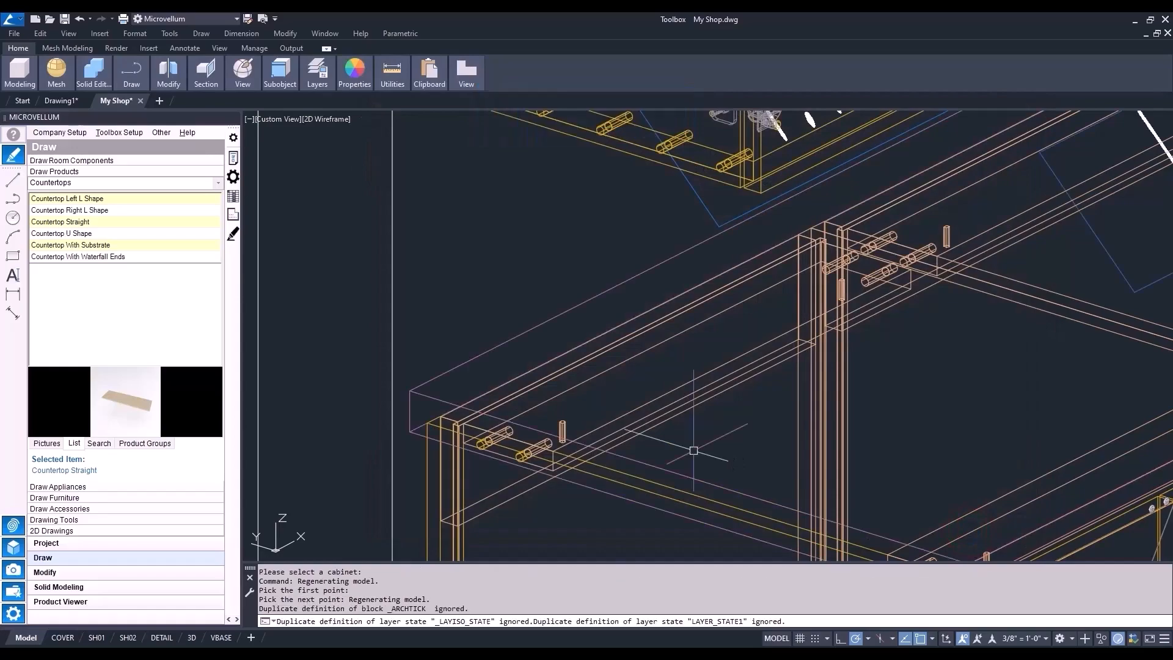
Place a Countertop Straight on the wall behind the open base cabinets, anchored left, starting at the end of the L-shaped countertop.
scroll(469, 317, down, 4)
mouse_move(572, 333)
middle_down()
mouse_move(552, 349)
mouse_move(421, 374)
middle_up()
scroll(522, 378, down, 2)
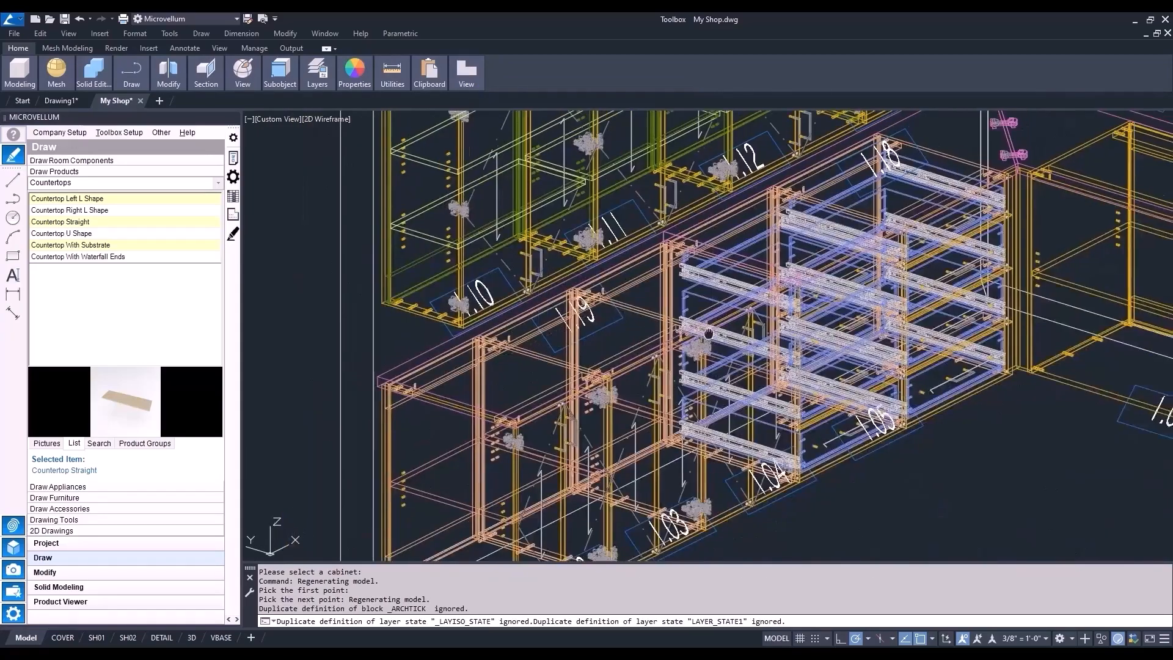
middle_drag(744, 366, 539, 390)
scroll(539, 390, down, 2)
click(117, 223)
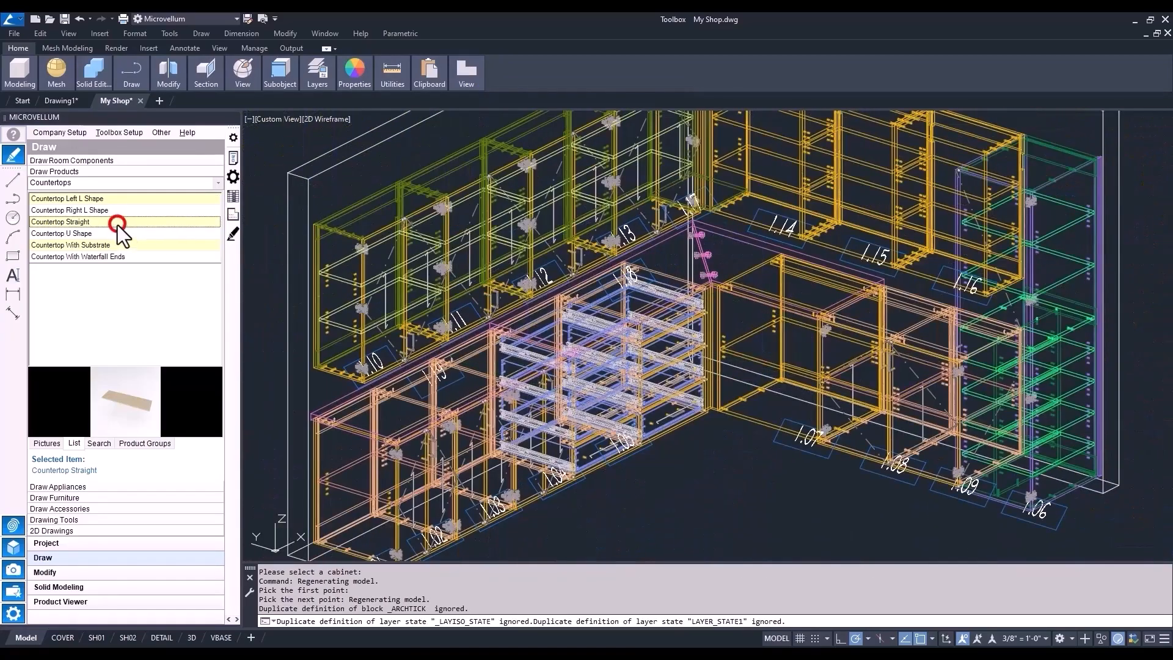
right_click(116, 222)
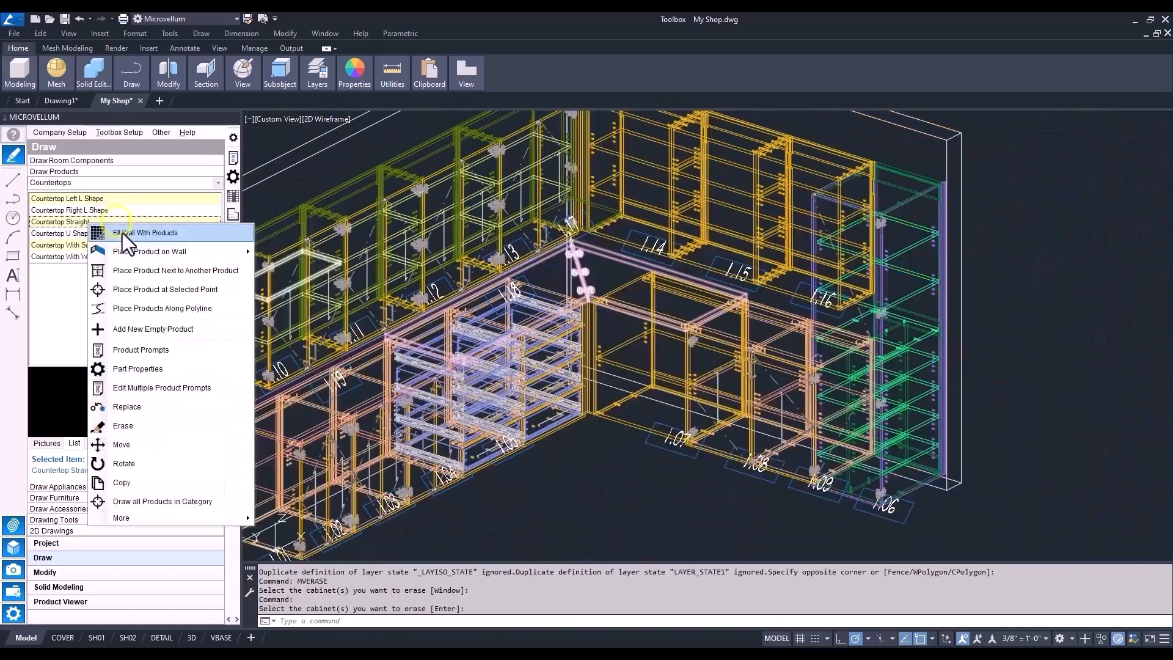
mouse_move(148, 250)
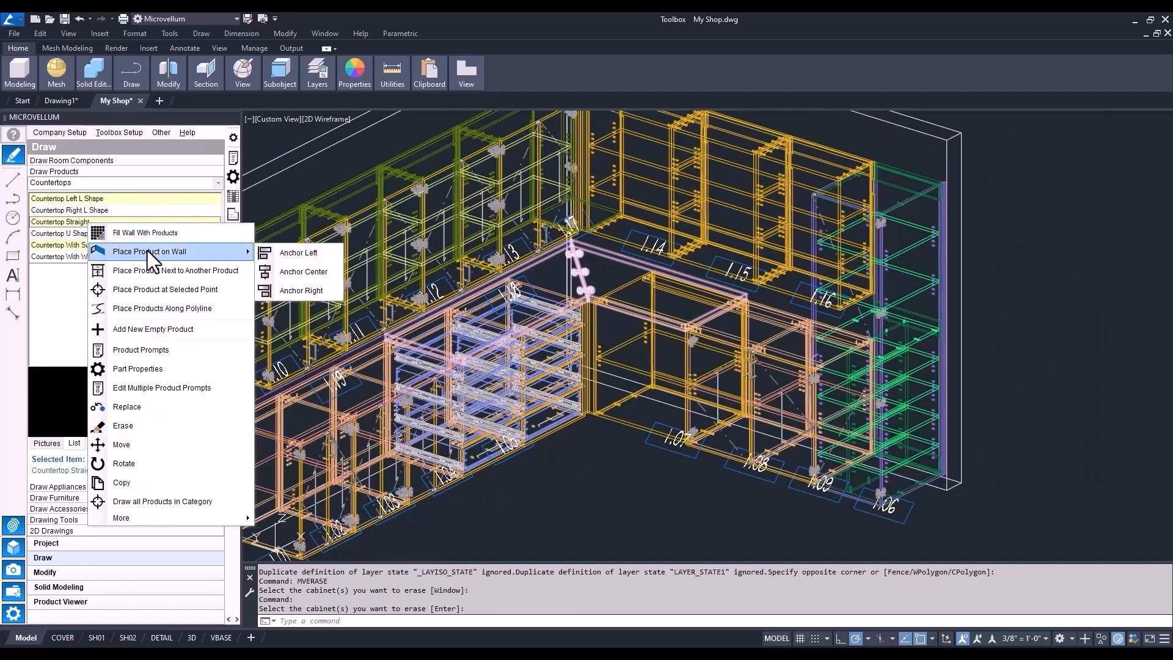
click(288, 252)
scroll(288, 249, down, 5)
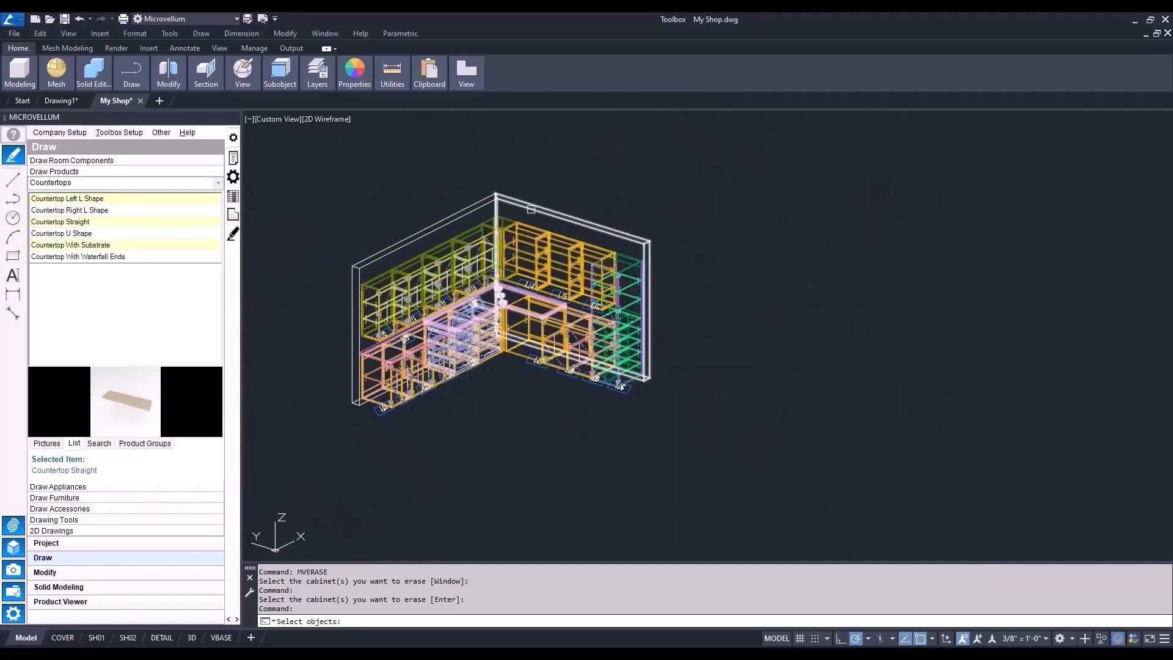
click(532, 211)
scroll(533, 208, up, 3)
scroll(573, 306, up, 5)
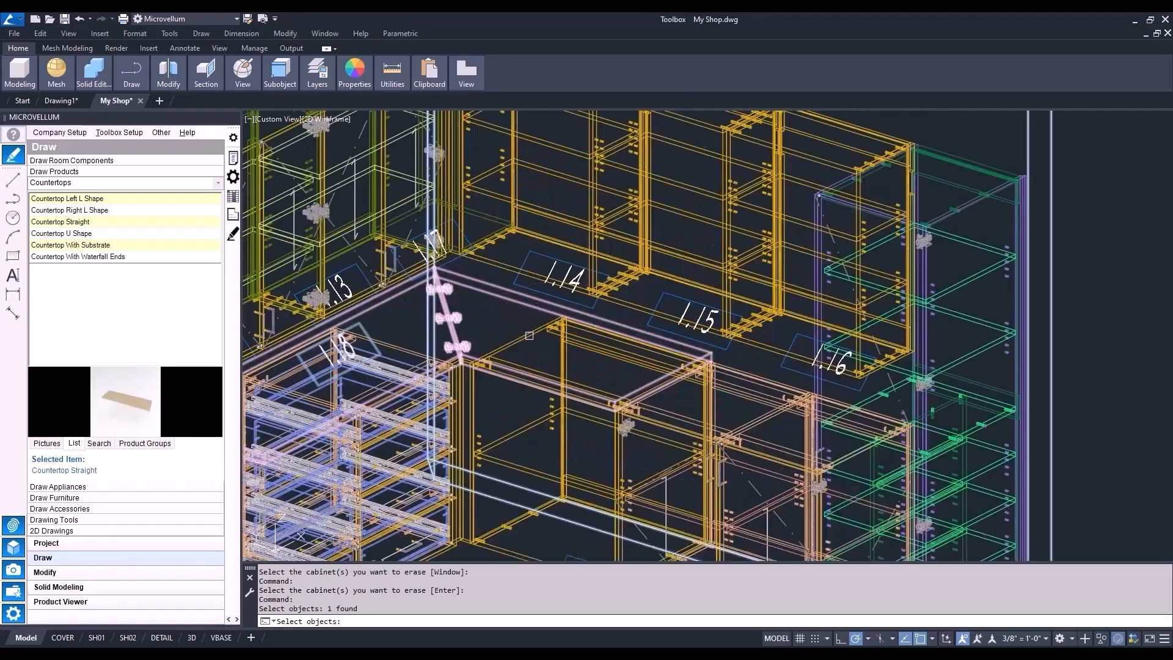
key(Return)
scroll(529, 336, up, 4)
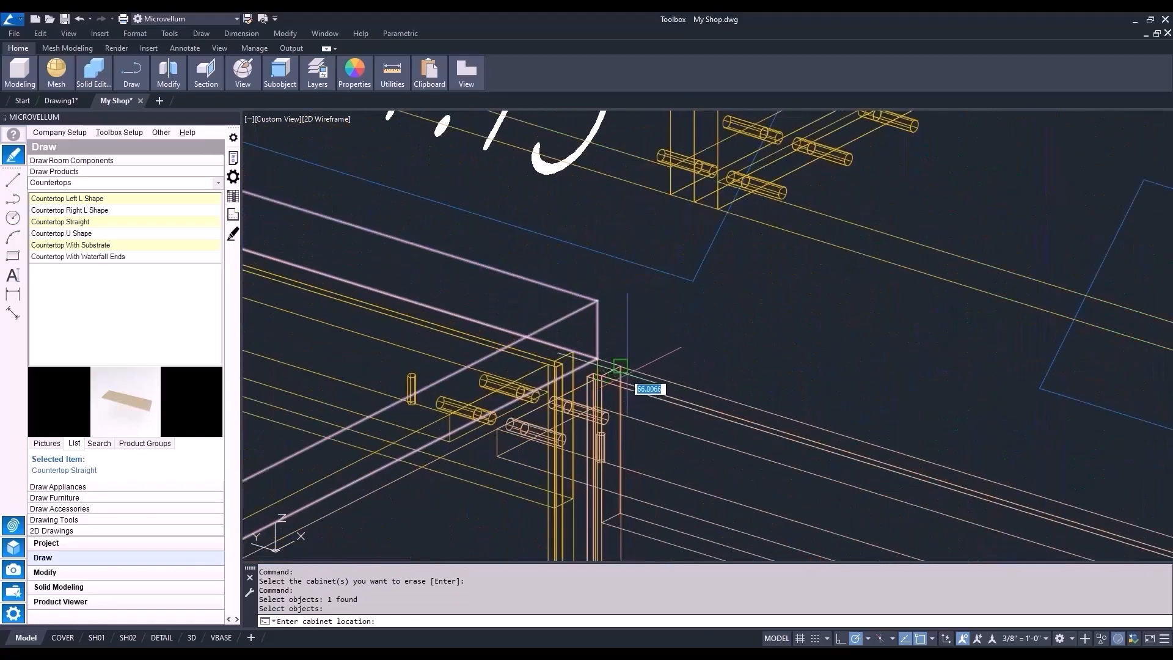
click(591, 362)
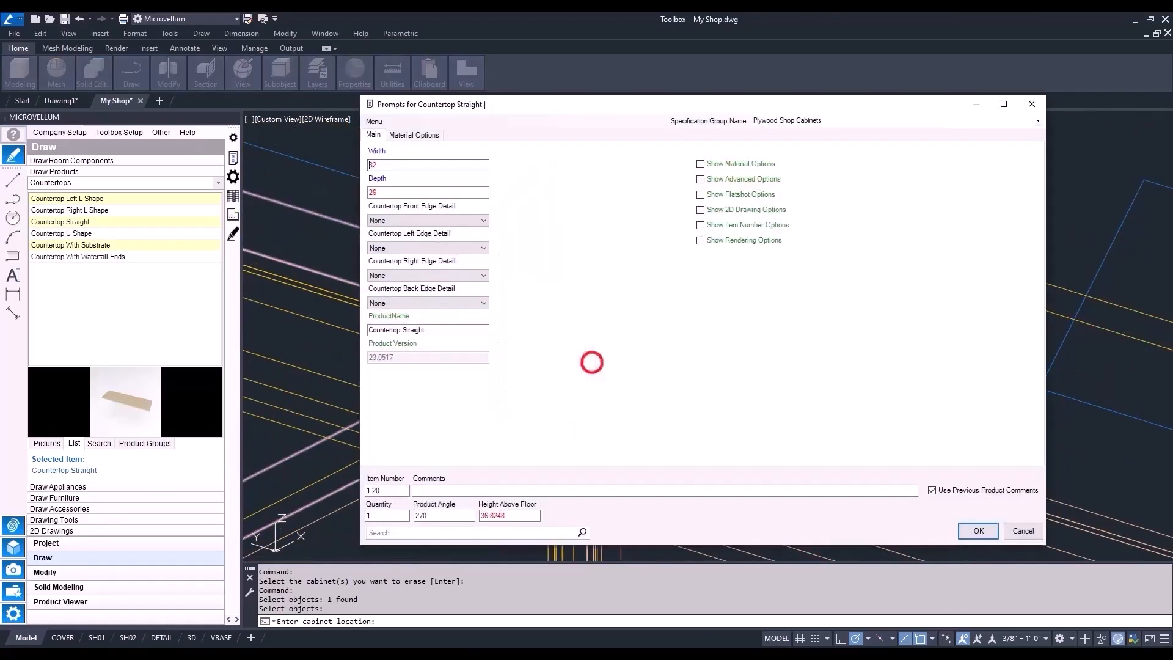
Set the straight countertop's width to 41 by measuring from the L-shaped top's end to the base cabinet end beside the tall cabinet.
double_click(388, 163)
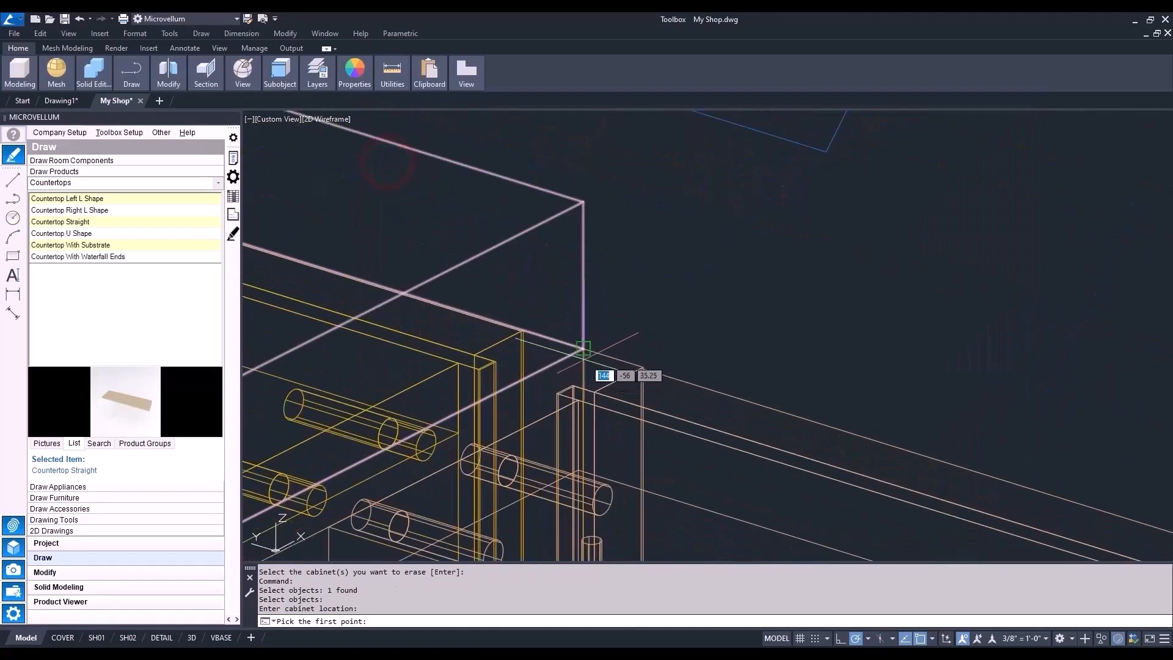
click(581, 353)
scroll(582, 353, down, 4)
scroll(833, 435, up, 6)
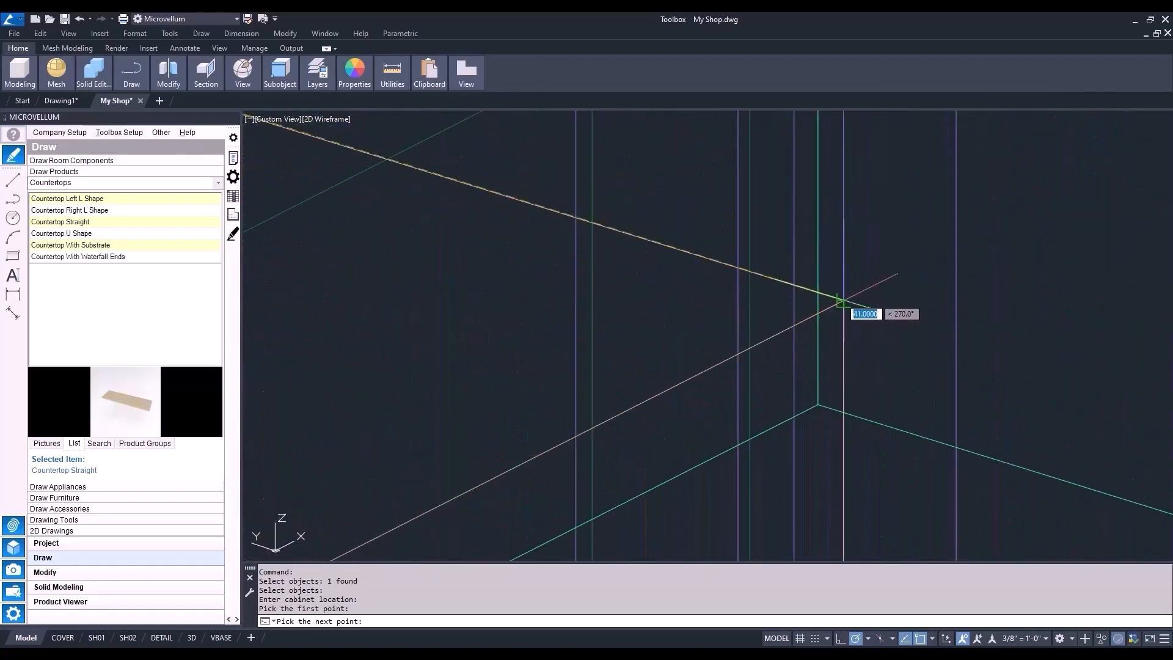
click(840, 302)
Set the new straight countertop's depth to 25 and draw it.
double_click(390, 192)
text(25)
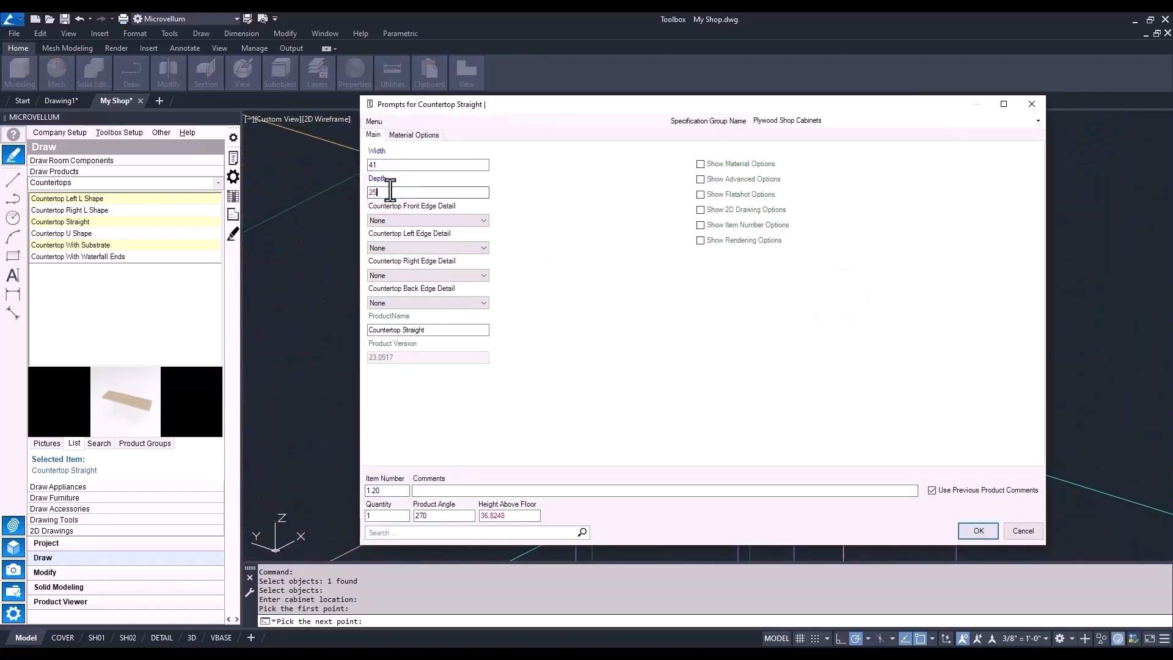
click(974, 529)
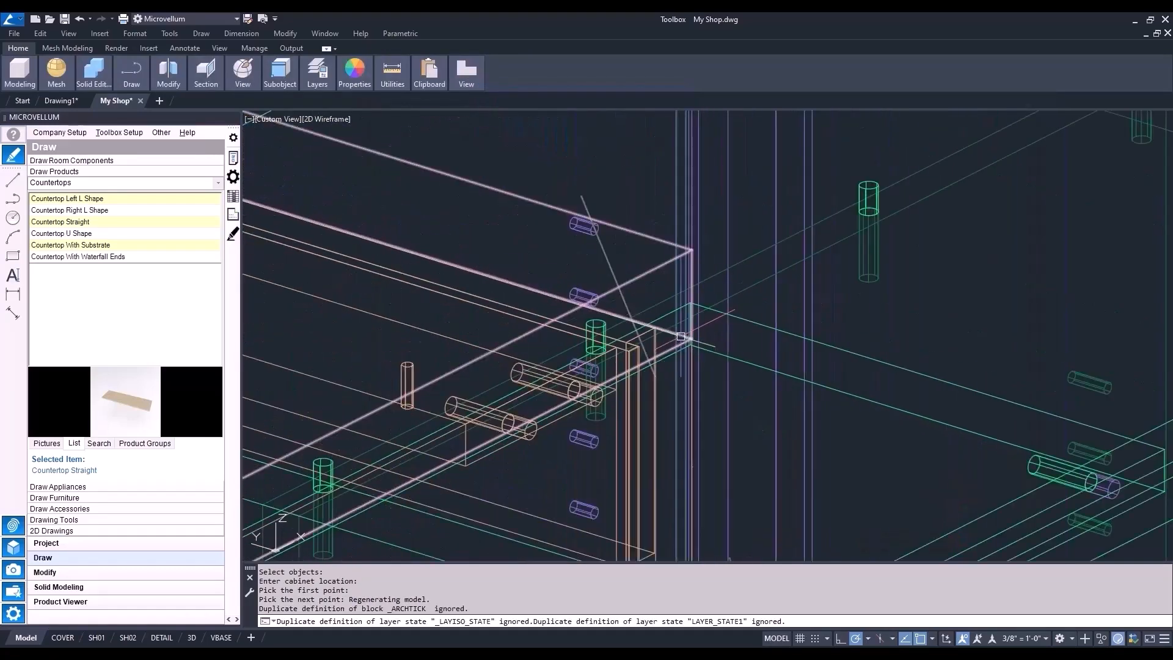
Switch the visual style to Conceptual and view the countertops across the whole room.
scroll(666, 341, down, 6)
middle_drag(531, 343, 742, 321)
scroll(743, 321, down, 4)
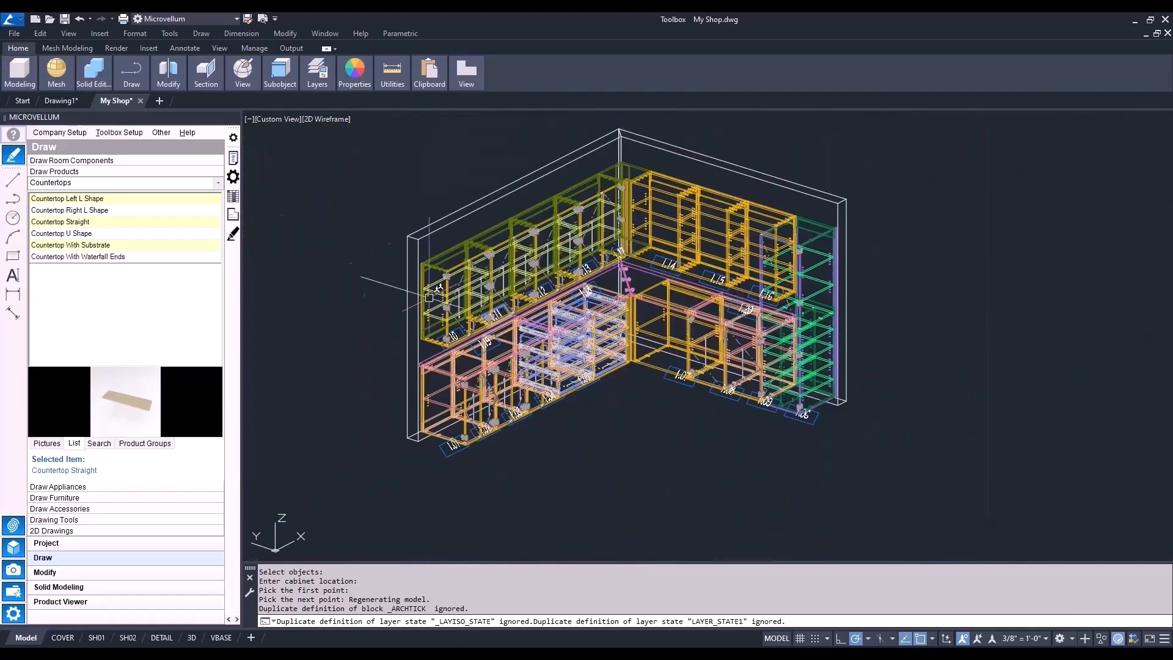
click(329, 120)
click(358, 160)
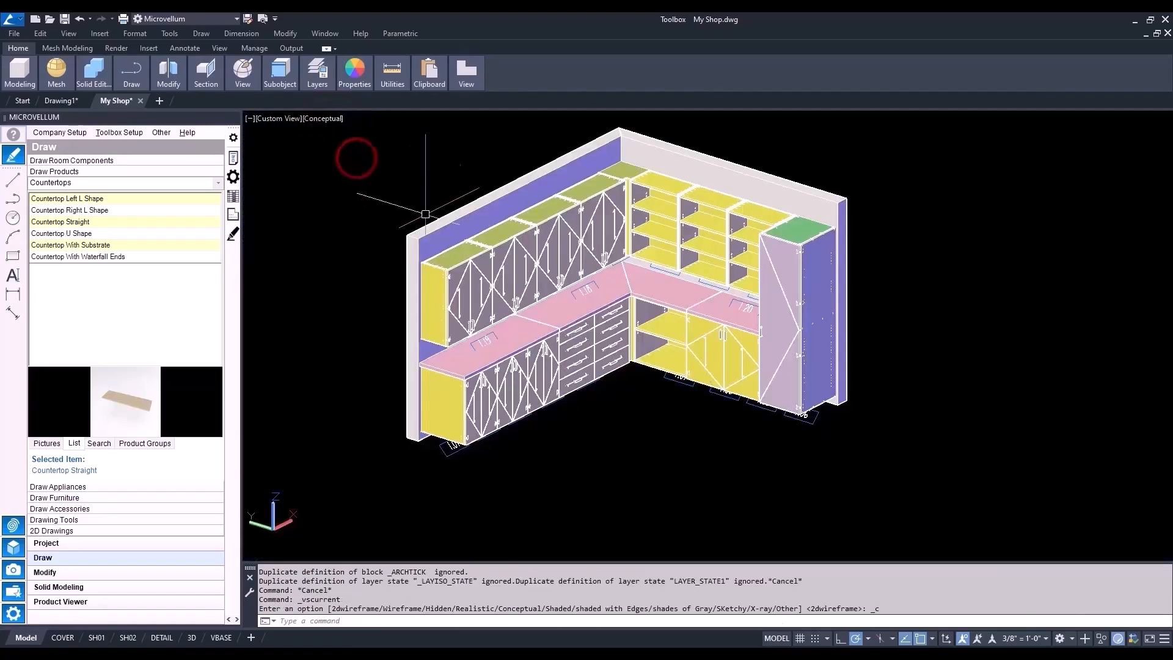
scroll(550, 344, up, 2)
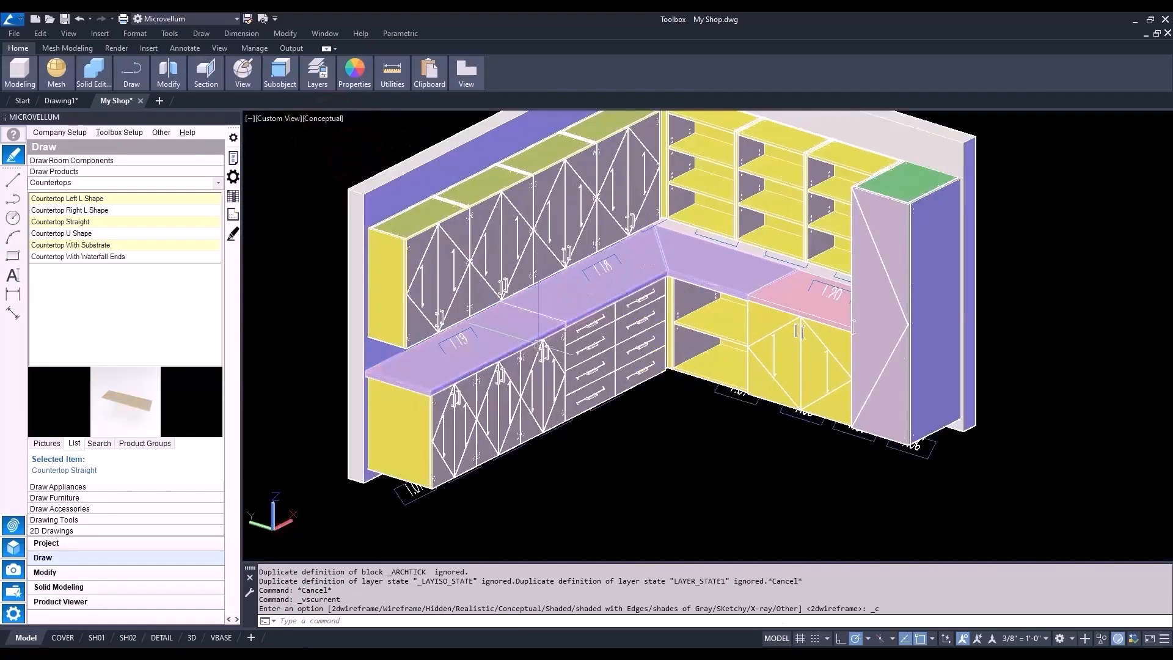
Check the height above floor in the product prompts of straight countertop 1.19, leaving its values as they are.
scroll(391, 440, up, 3)
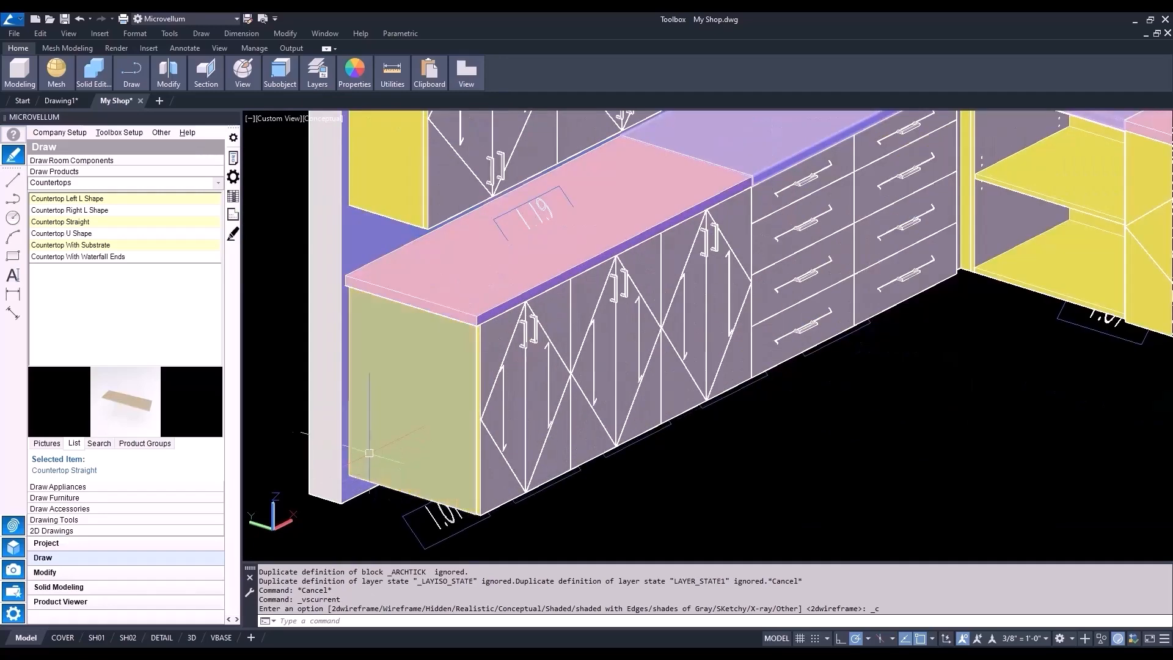
click(233, 158)
click(360, 275)
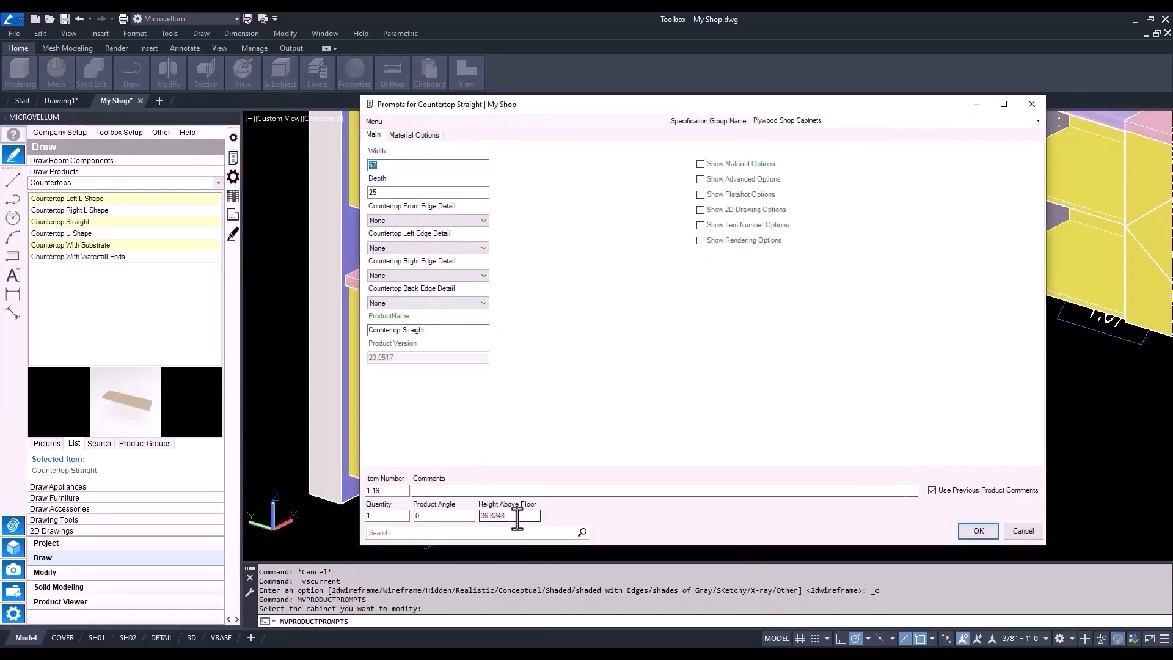
click(1026, 530)
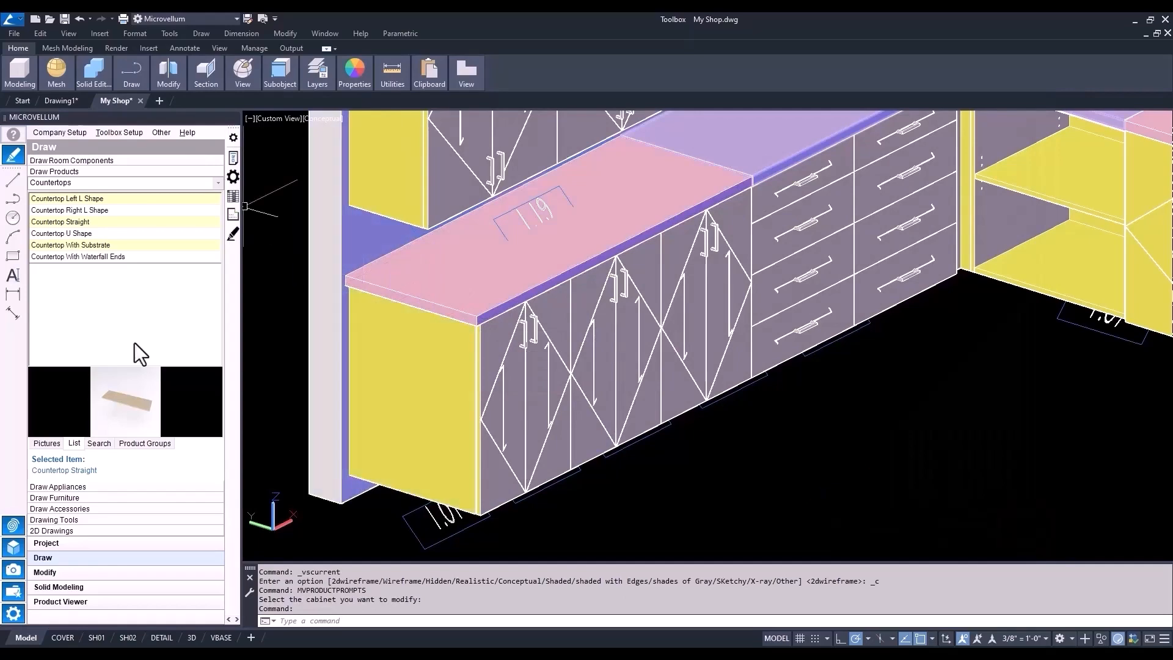
Open the project materials for the Plywood Shop Cabinets specification group and display the cut part material pointers in groups.
click(78, 543)
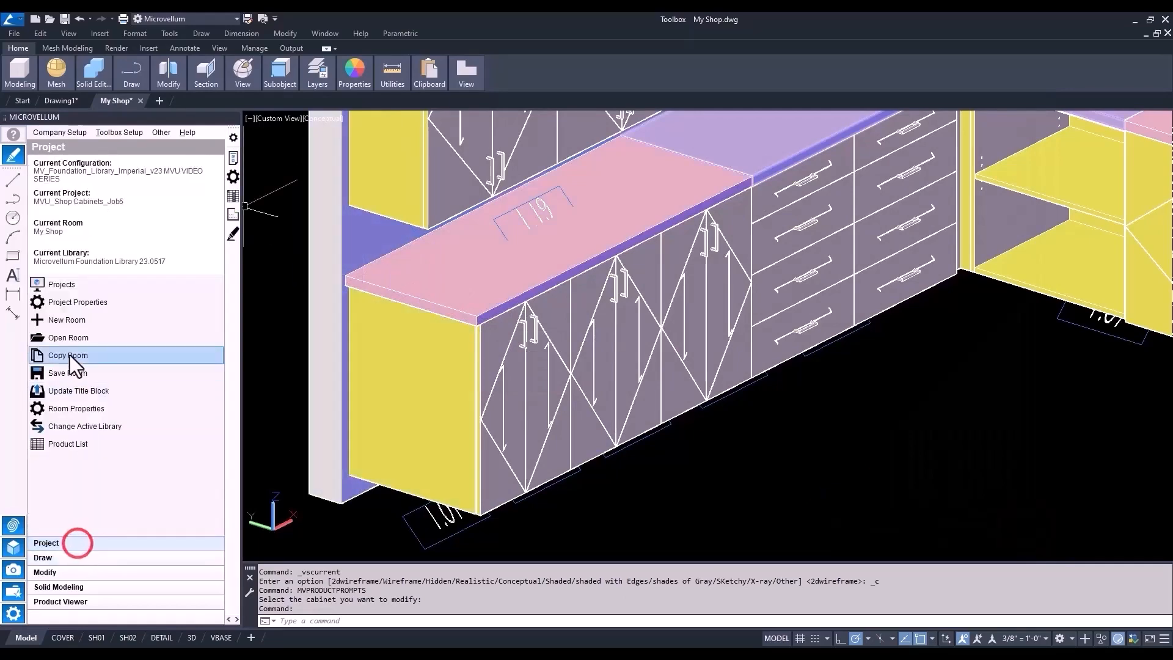
click(64, 302)
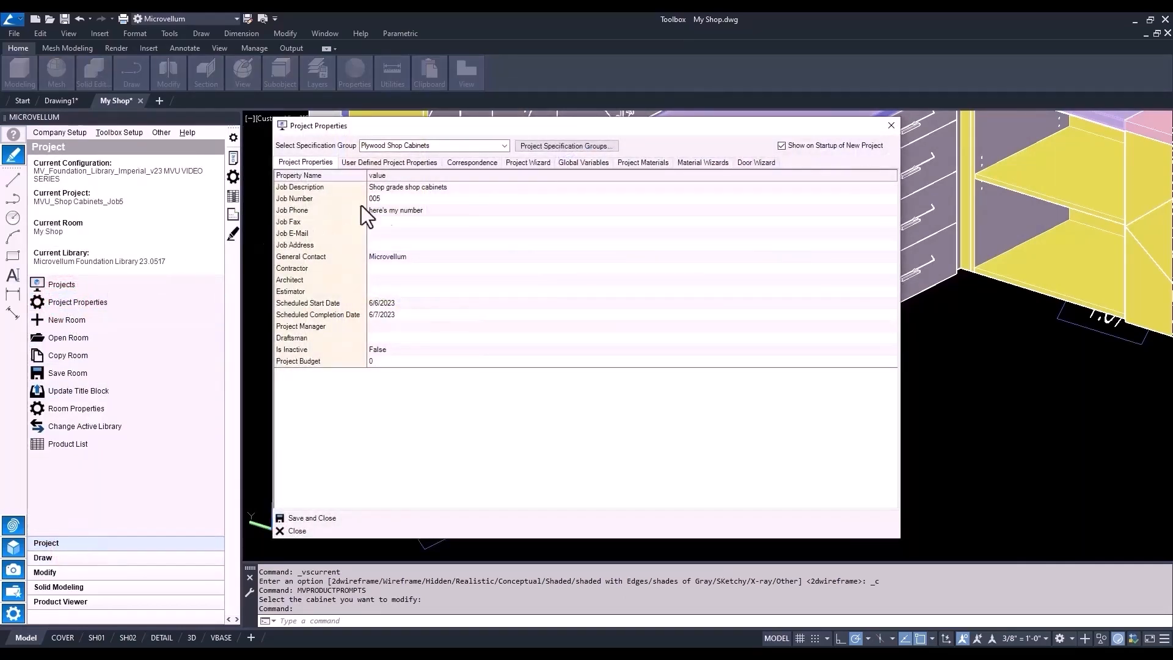
click(640, 163)
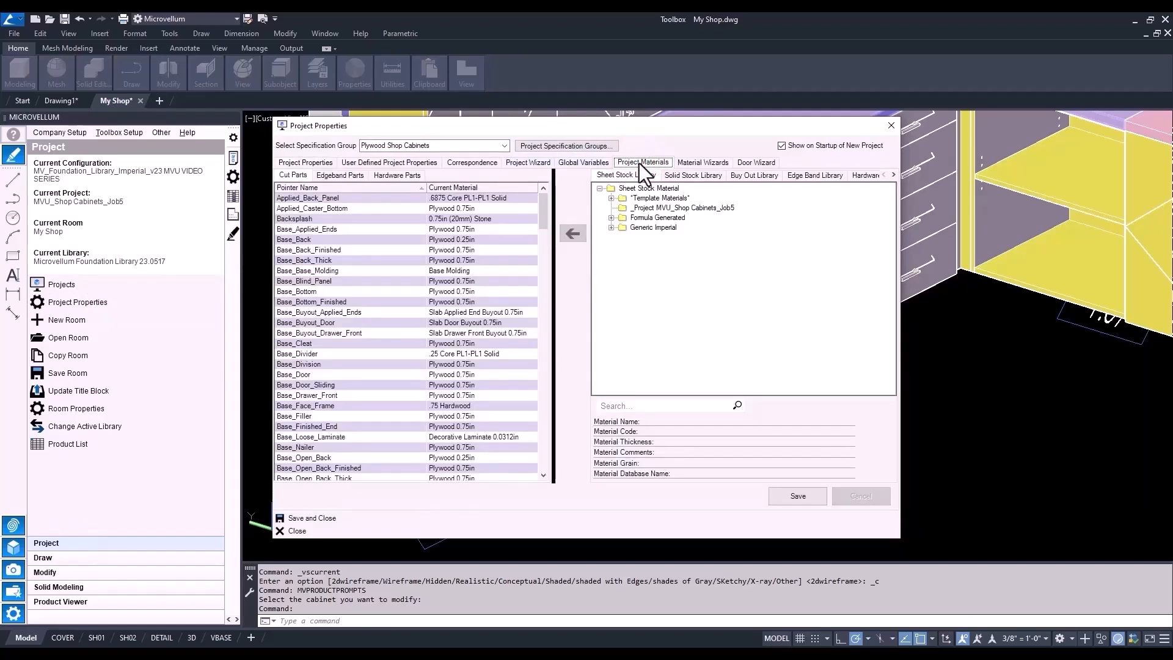
right_click(437, 226)
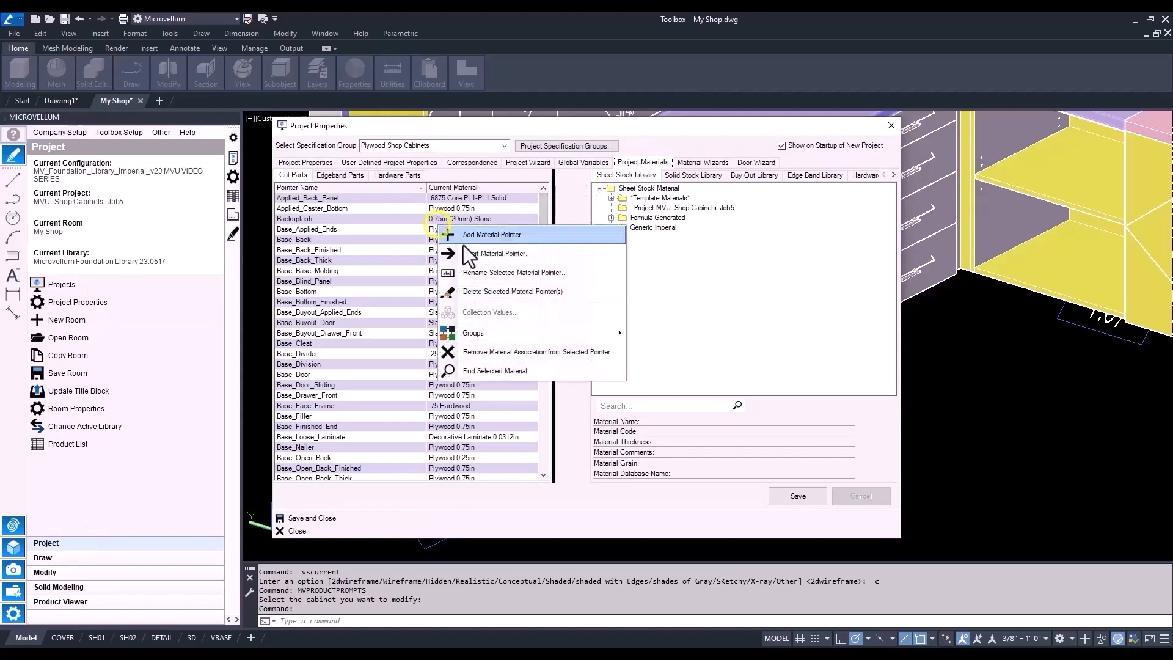
click(511, 328)
click(659, 331)
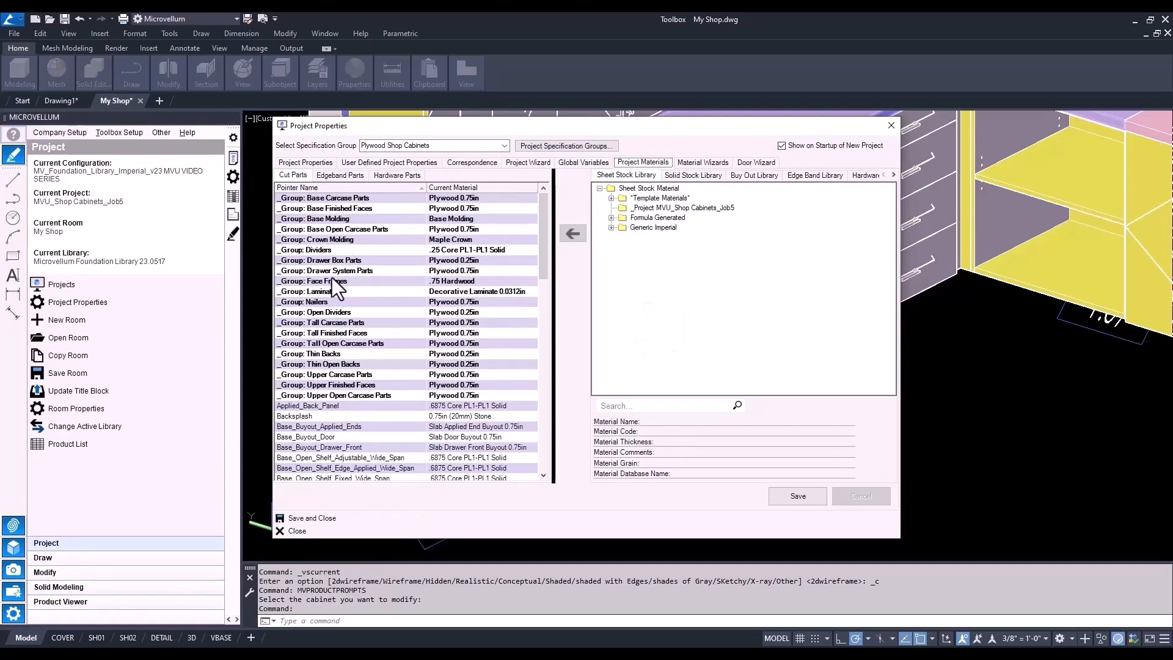
Assign the Generic Imperial material Plywood 0.75in to the Countertop cut part pointer and save the project properties.
drag(544, 207, 537, 262)
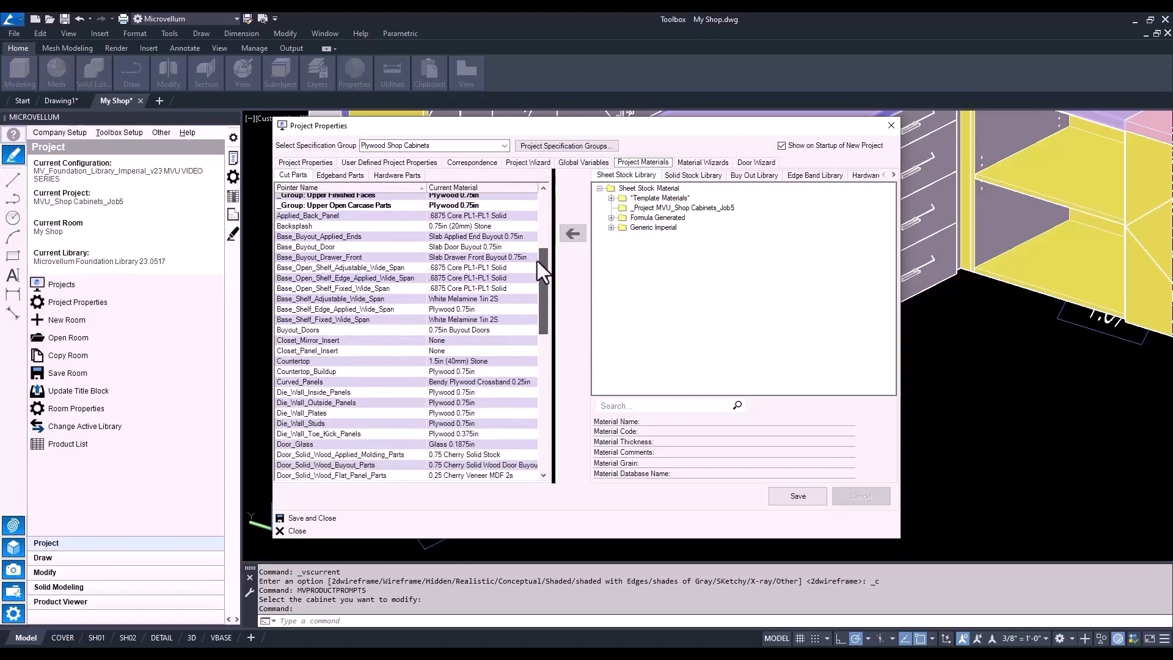
click(306, 362)
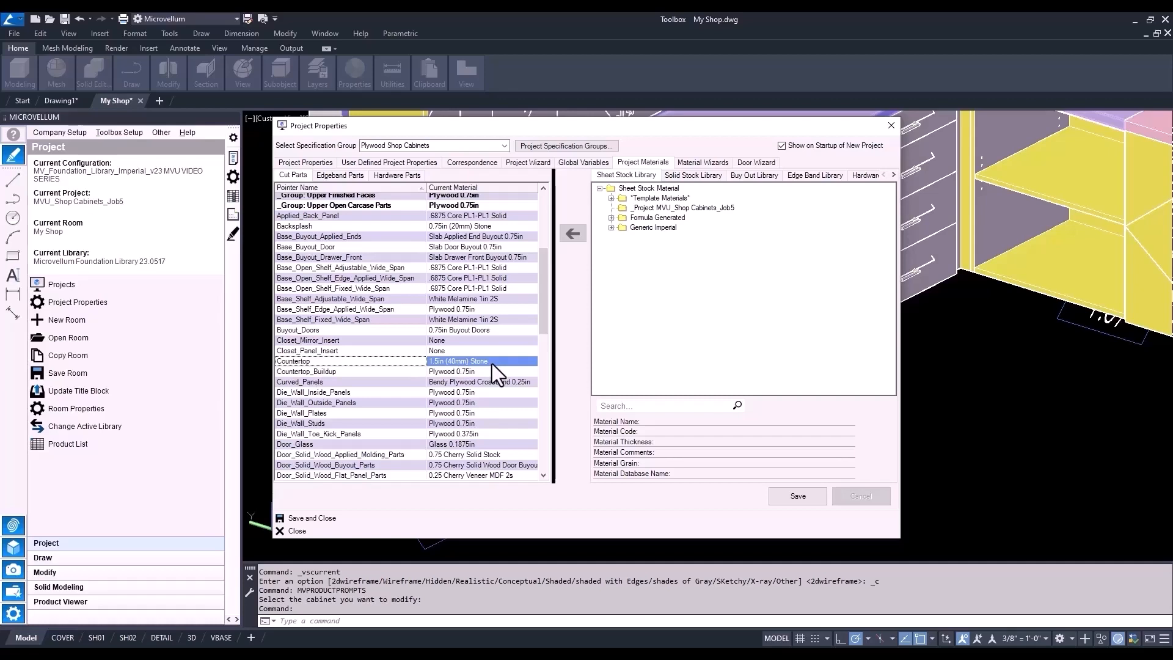
click(611, 228)
double_click(651, 298)
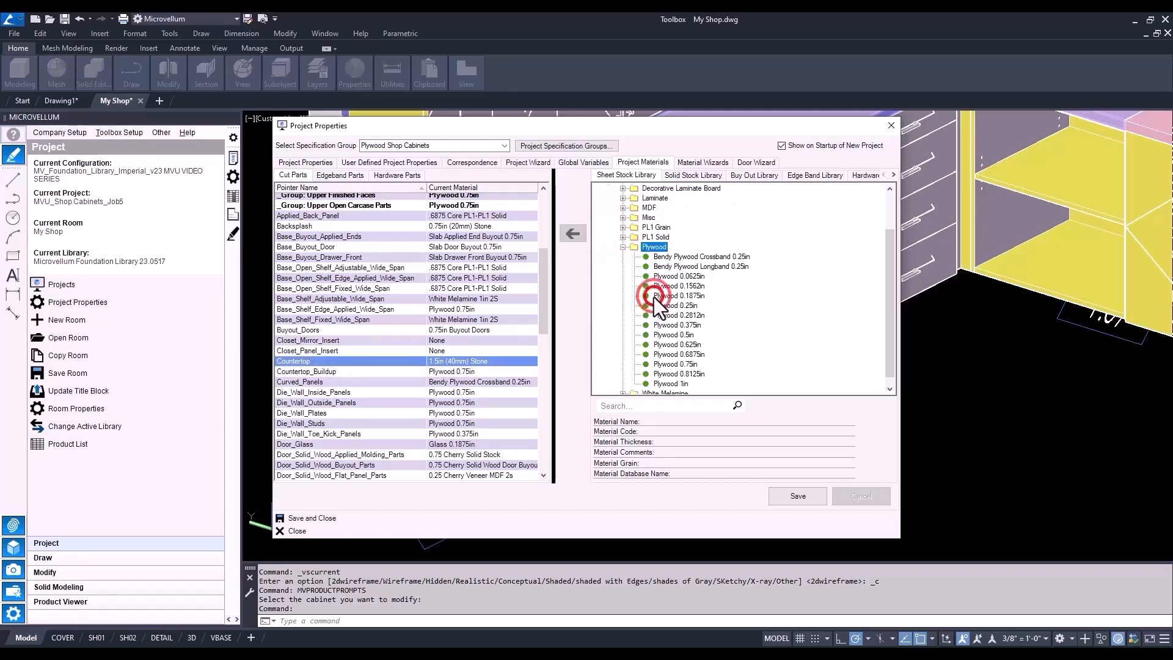
click(672, 364)
click(573, 235)
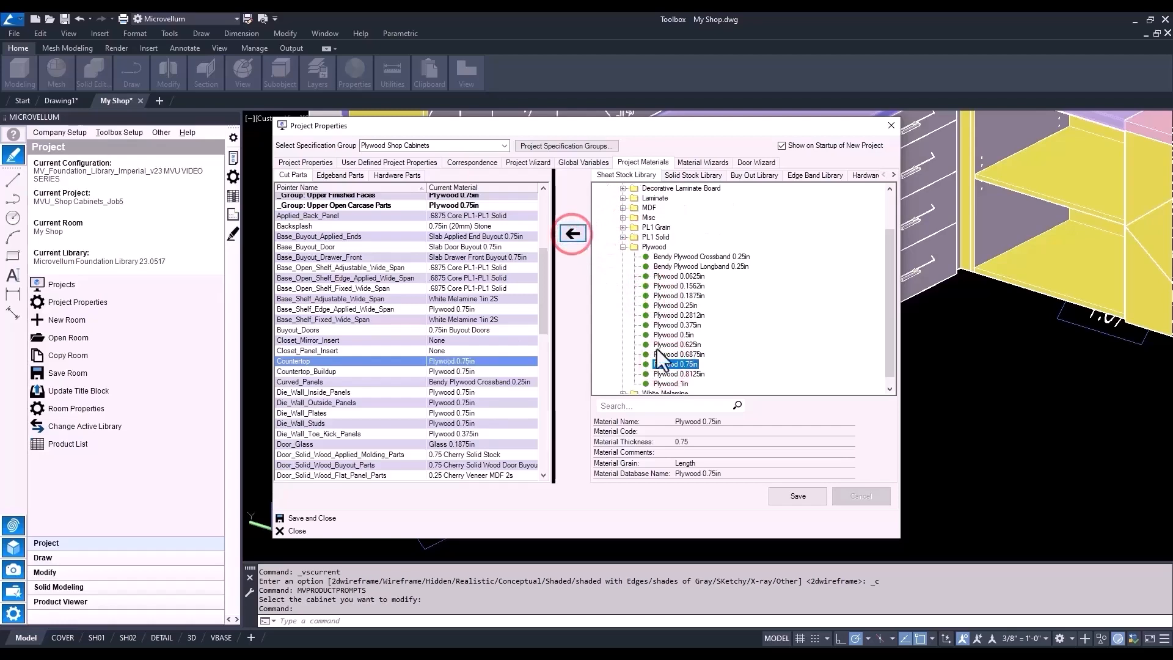
click(798, 496)
click(311, 518)
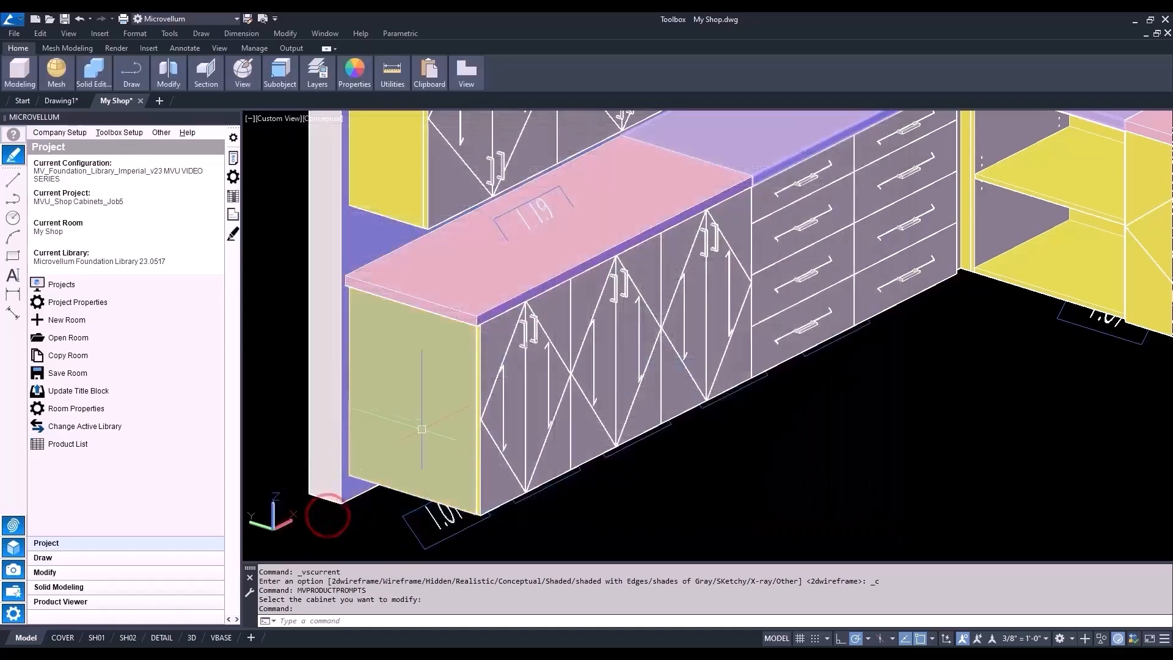
Redraw countertops 1.18, 1.19 and 1.20 to apply the new material, keeping the current visual style.
click(232, 235)
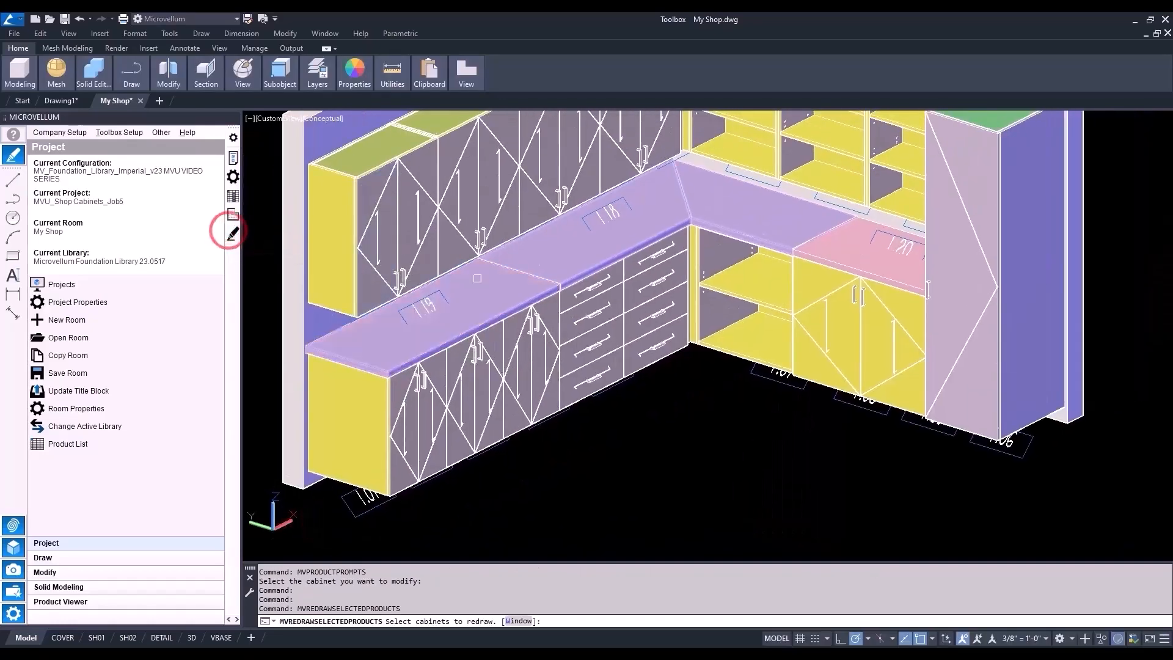
click(484, 275)
click(536, 254)
click(834, 249)
right_click(699, 392)
click(612, 389)
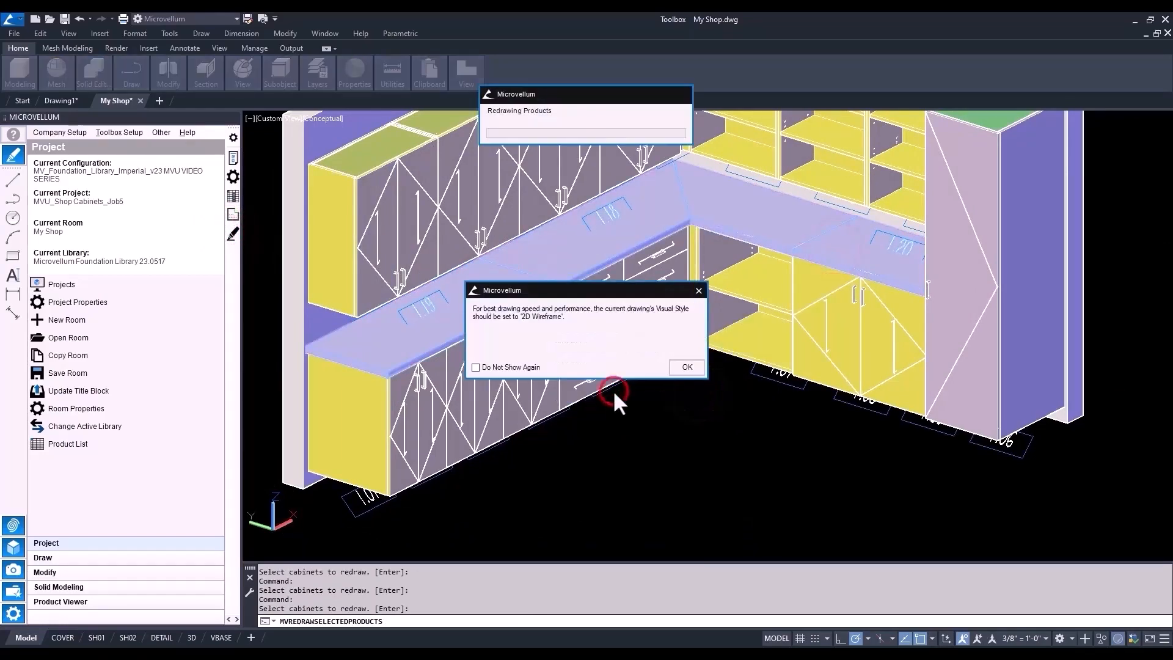
click(686, 367)
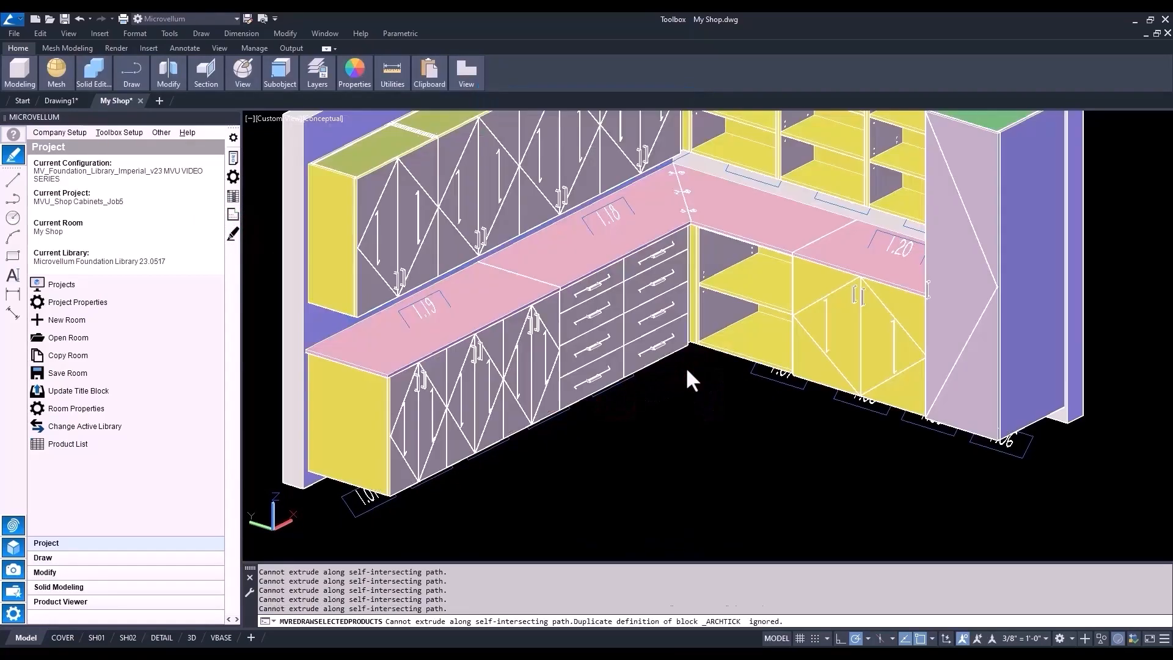
Inspect the redrawn countertop 1.19 and check the height above floor in its product prompts.
scroll(342, 365, up, 6)
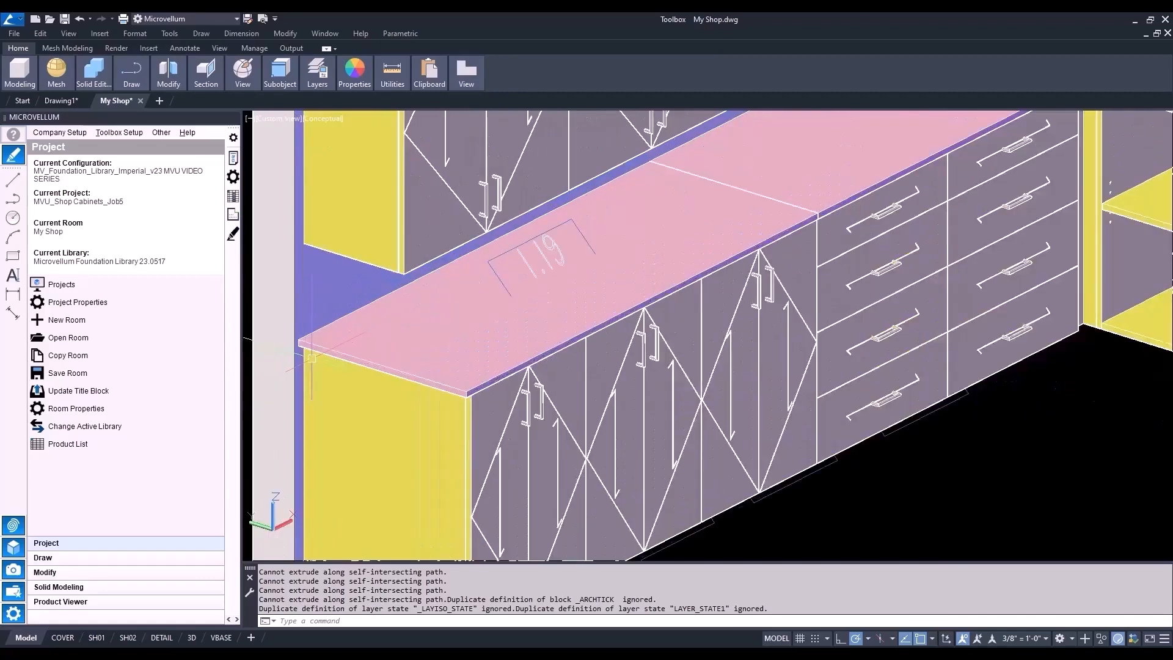
scroll(608, 407, down, 4)
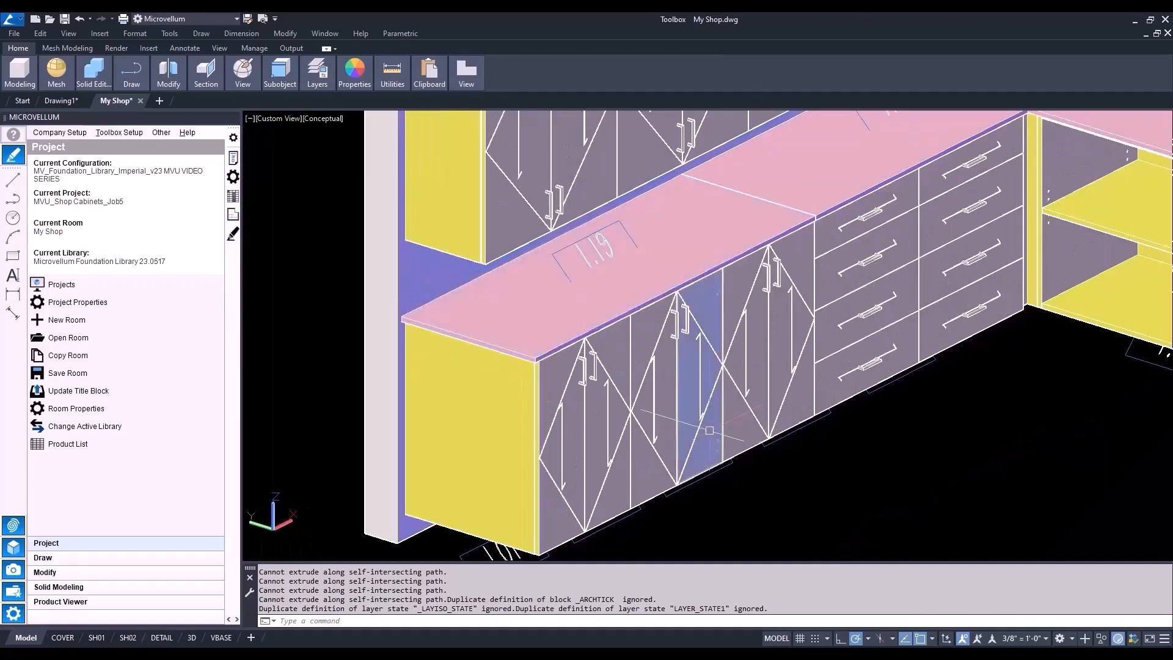
scroll(367, 244, down, 2)
click(233, 158)
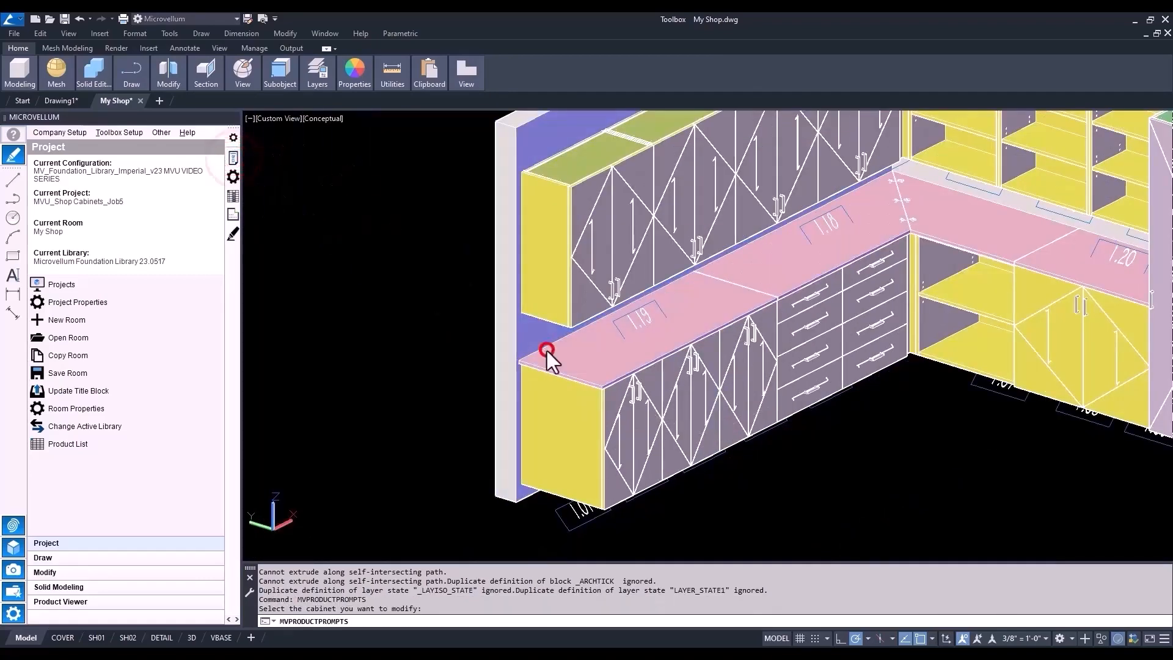
click(548, 351)
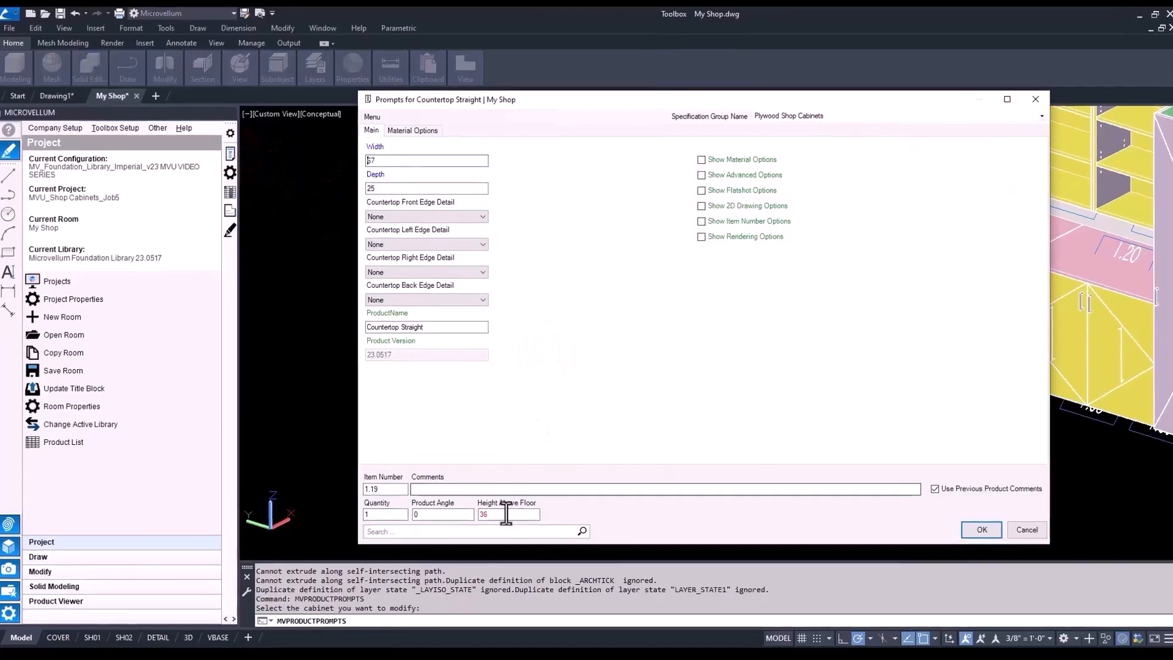
Dismiss the countertop 1.19 prompts without changes and switch the room view's visual style to 2D Wireframe.
double_click(507, 514)
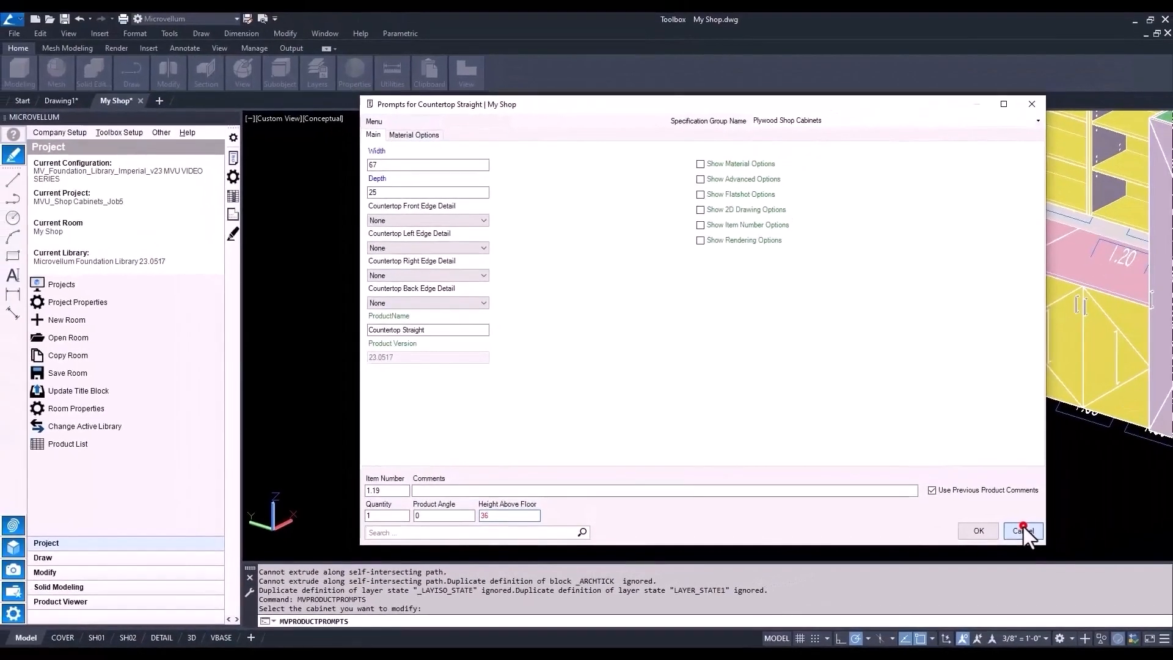
click(1158, 490)
middle_drag(1002, 504, 771, 496)
scroll(682, 446, down, 2)
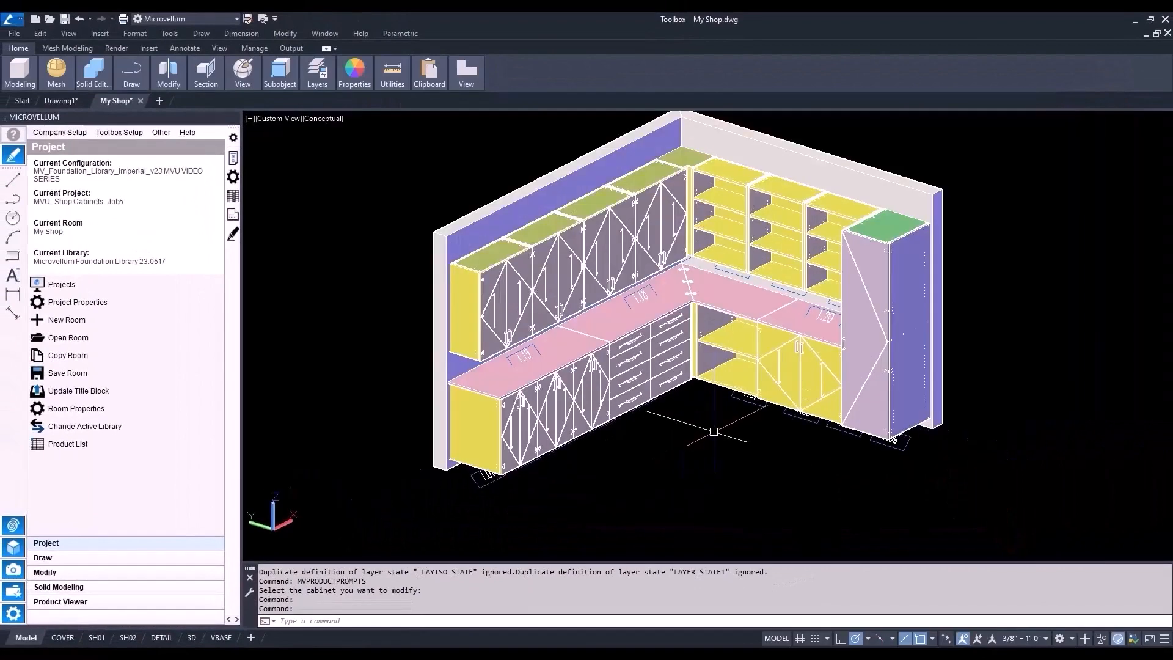
middle_drag(758, 452, 681, 462)
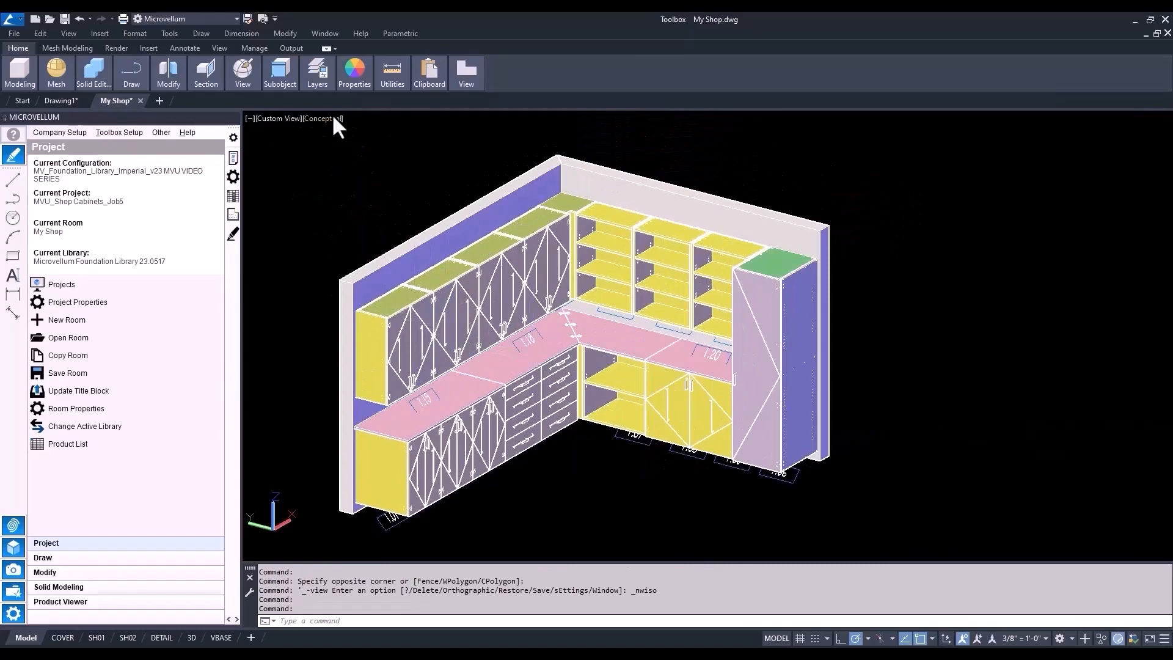
click(335, 118)
click(380, 151)
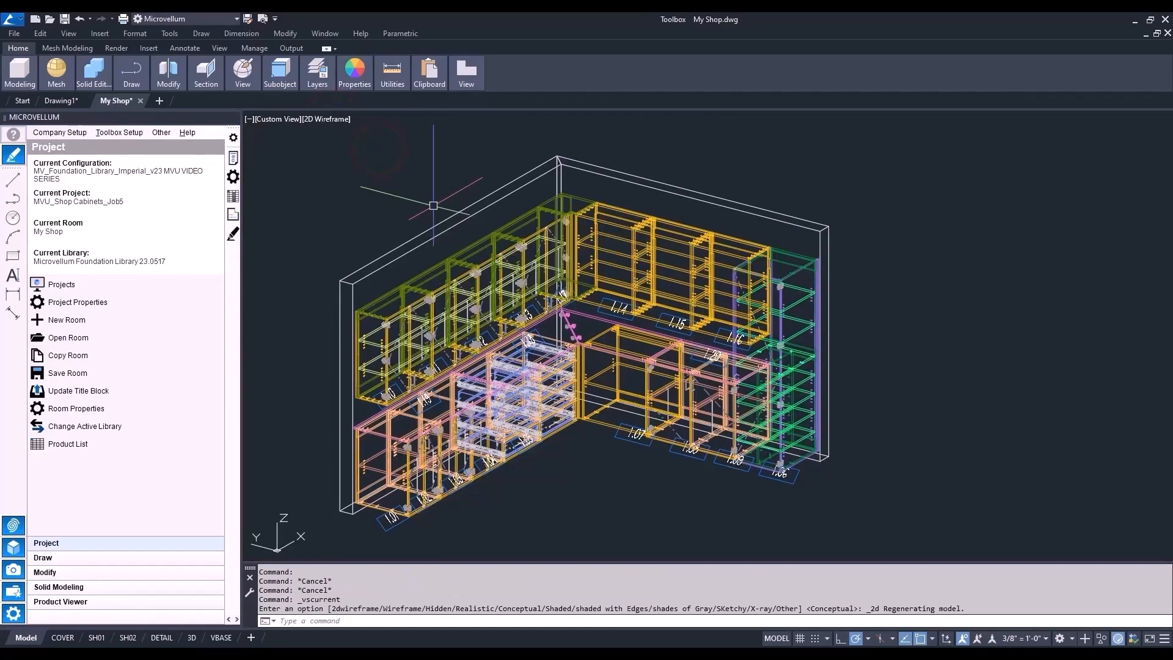
Select the Toe Kick Base product from the Base Cabinet Accessories under Frameless Cabinetry.
click(80, 557)
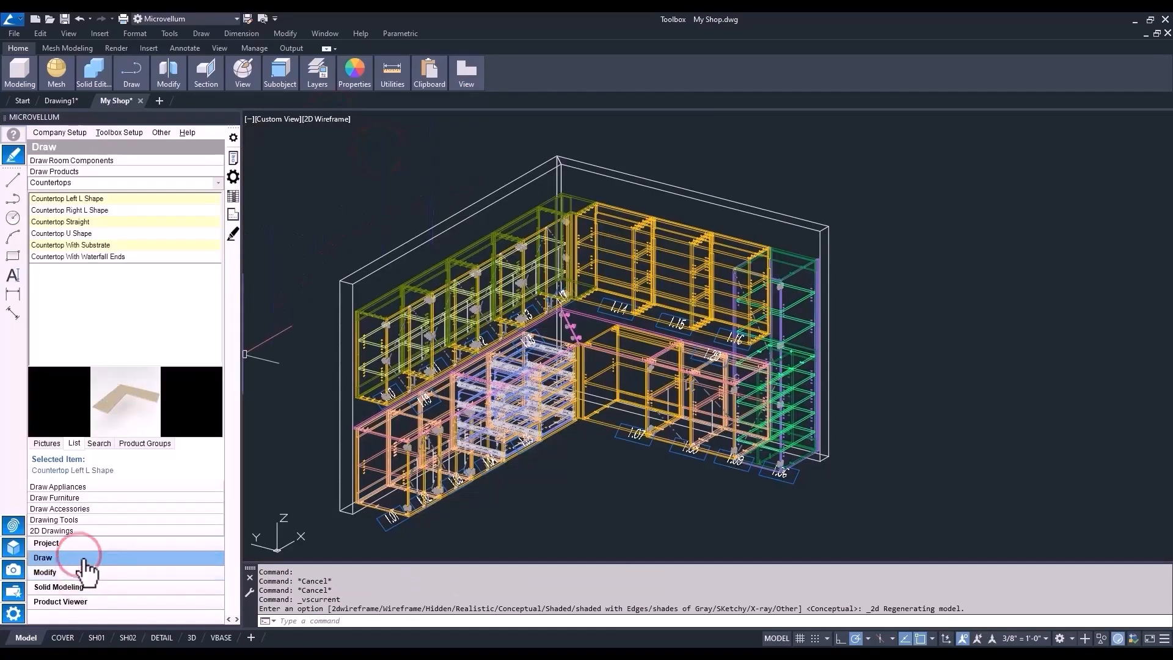
click(218, 183)
click(41, 280)
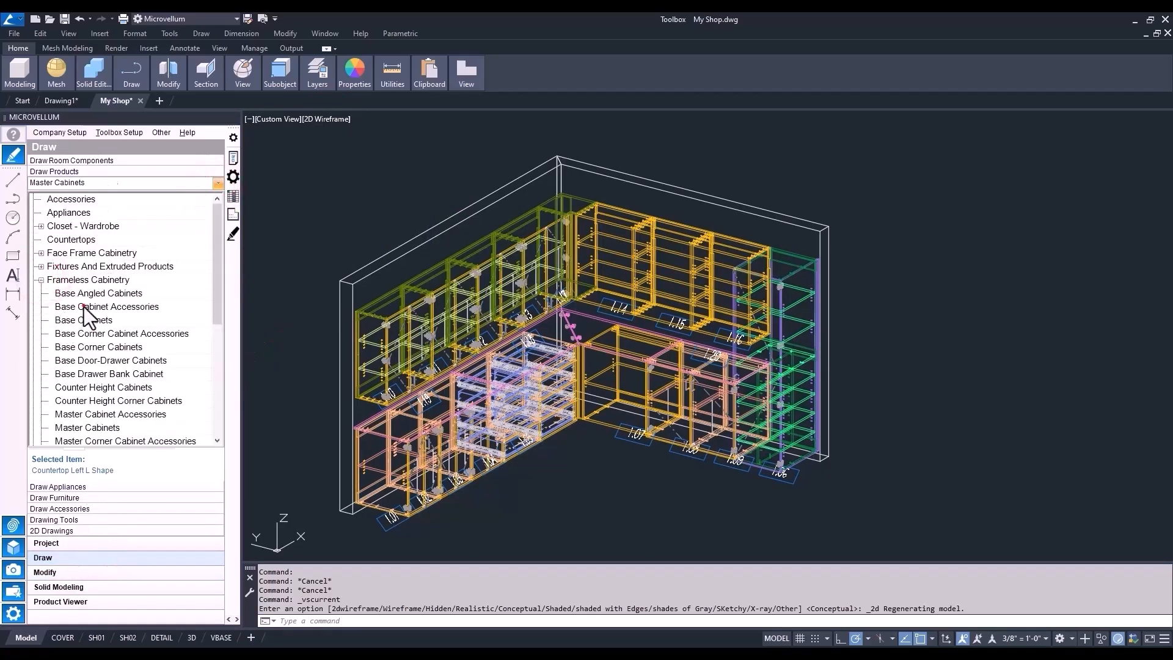
click(83, 307)
click(71, 315)
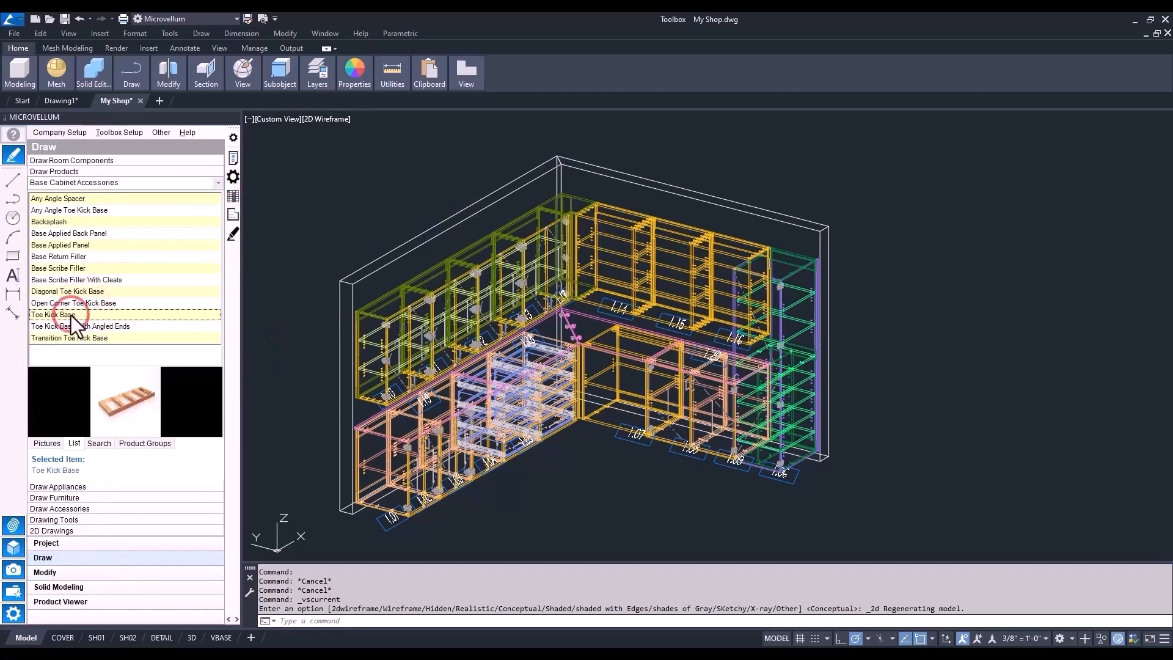
Draw two toe kick bases along the 144 in wall, 3 in from its left side and .25 in from its right side.
right_click(71, 316)
click(108, 322)
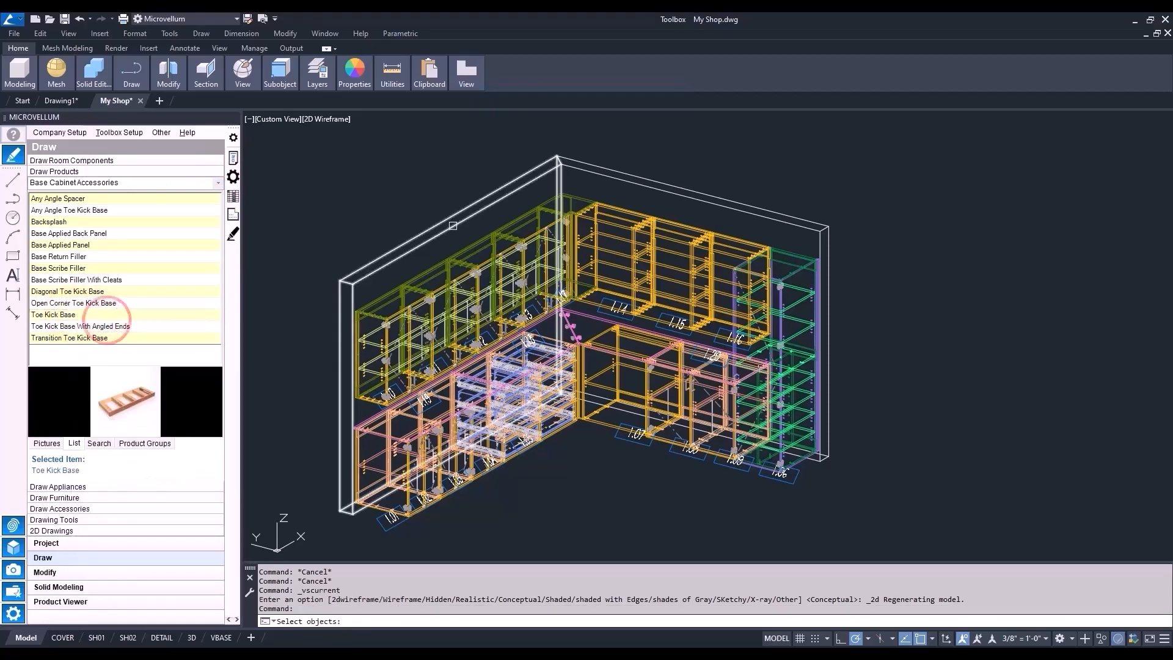
click(452, 226)
key(Return)
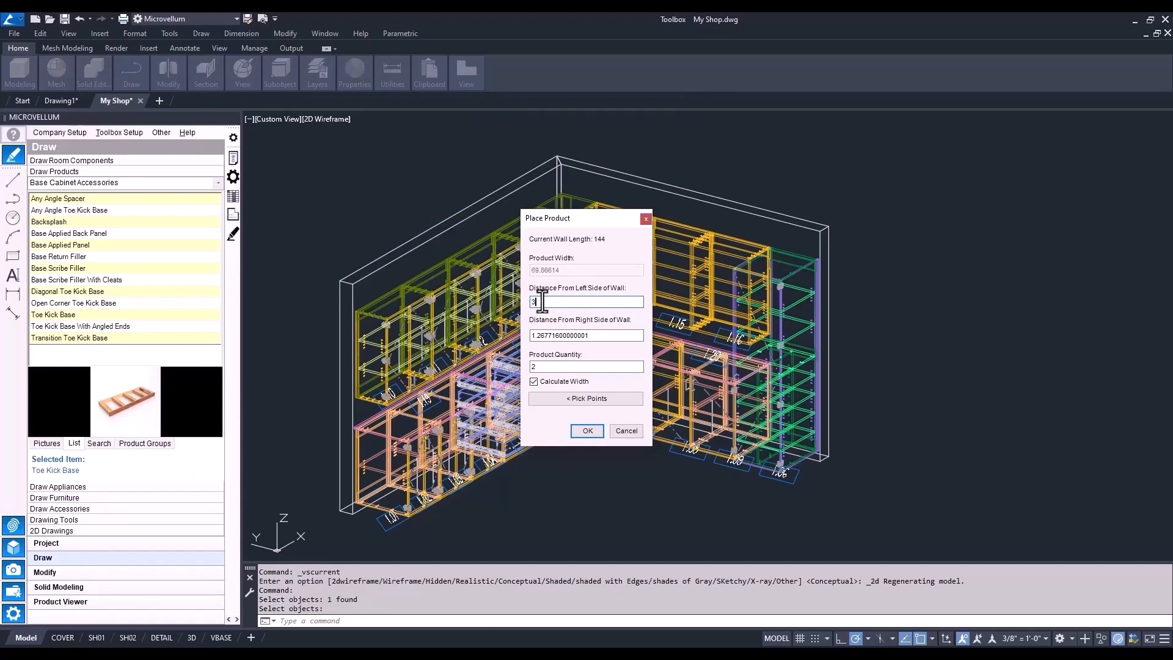
double_click(597, 335)
text(.25)
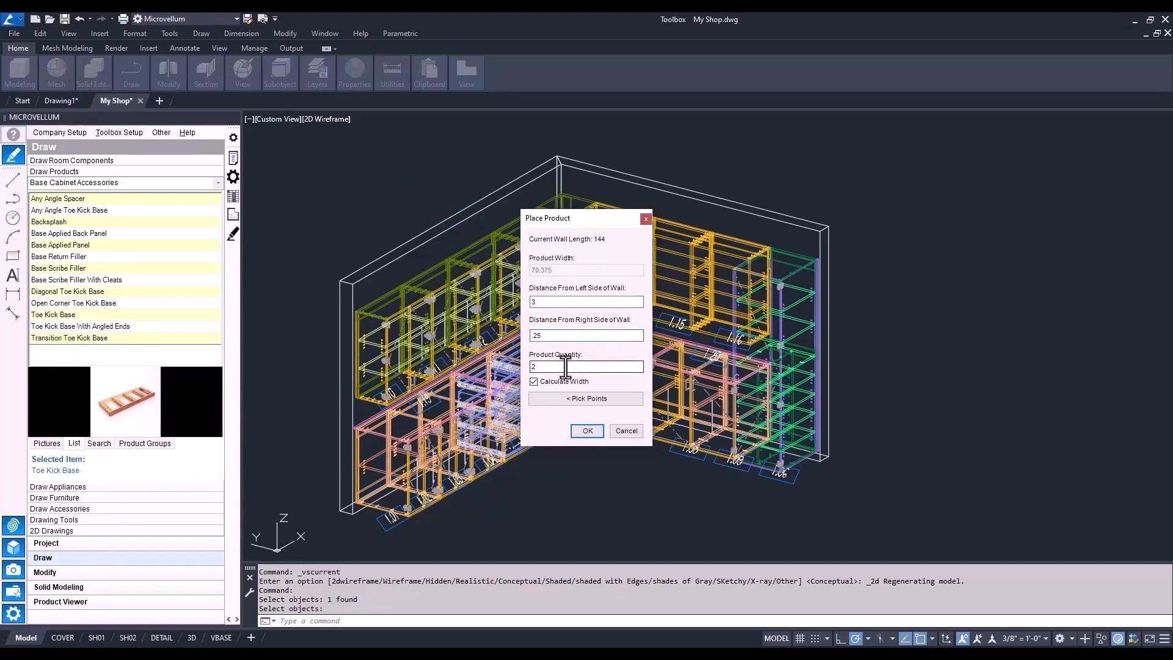
click(581, 432)
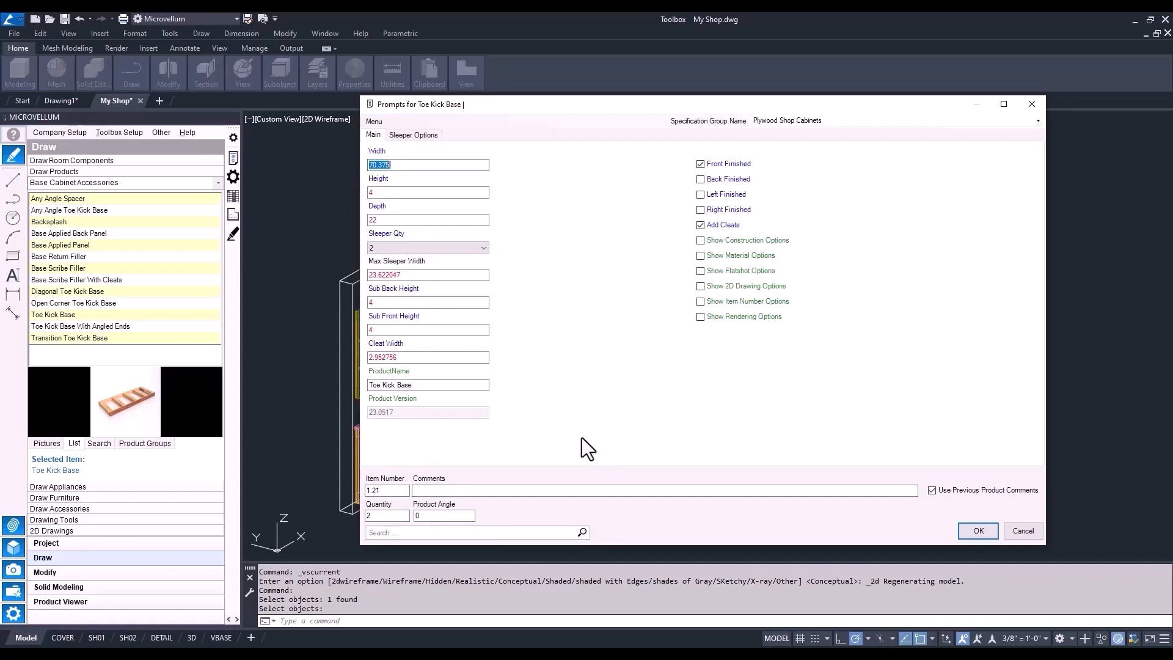
click(978, 530)
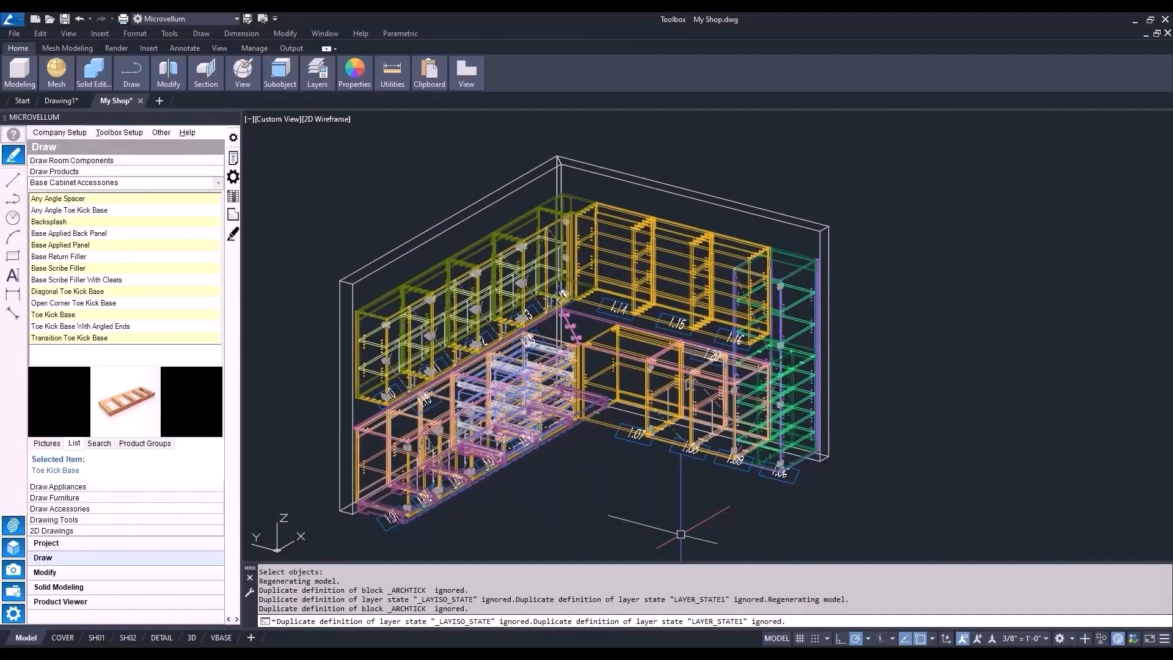
Turn on Select Entire Product so that whole products are picked as one object.
click(1119, 637)
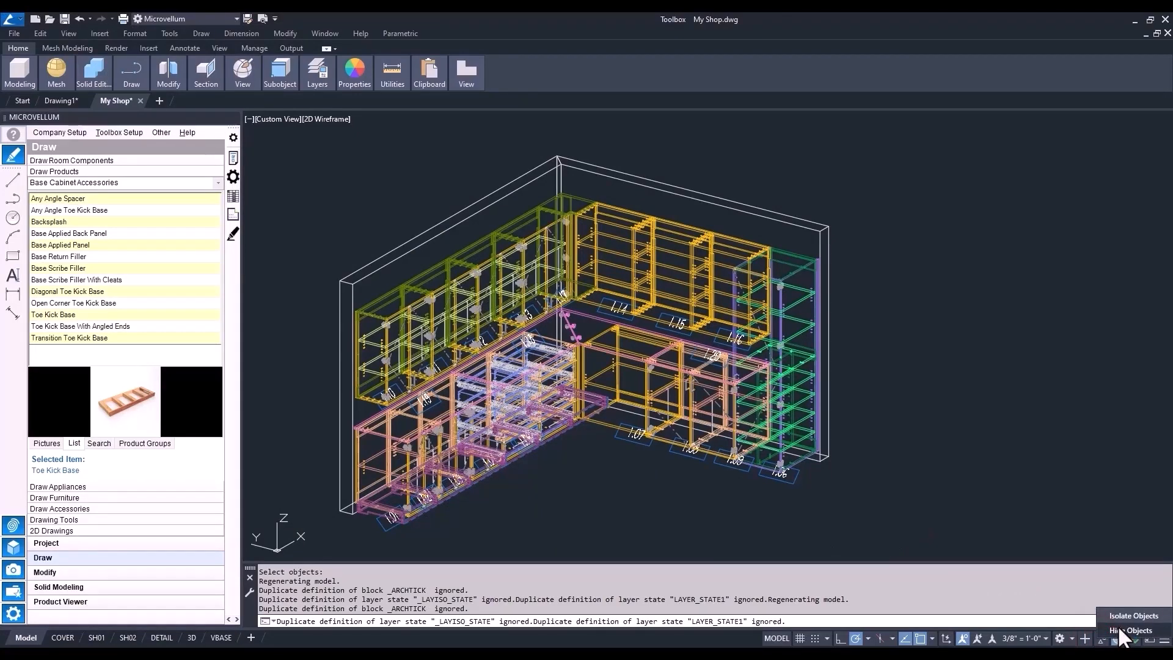
key(Escape)
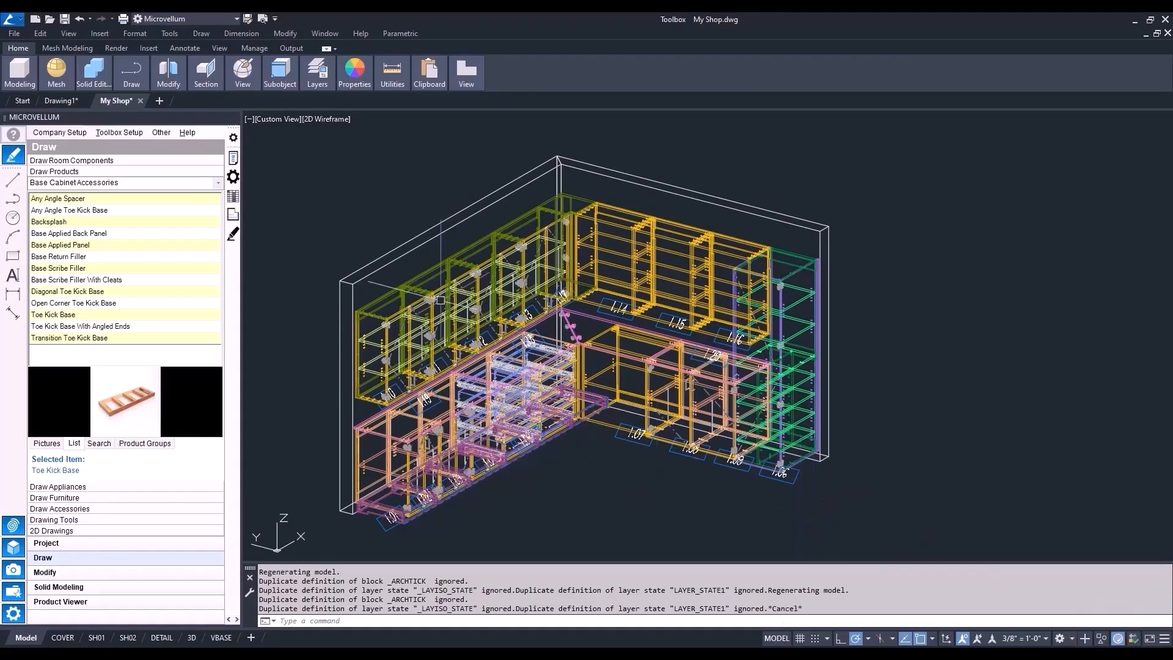
click(160, 133)
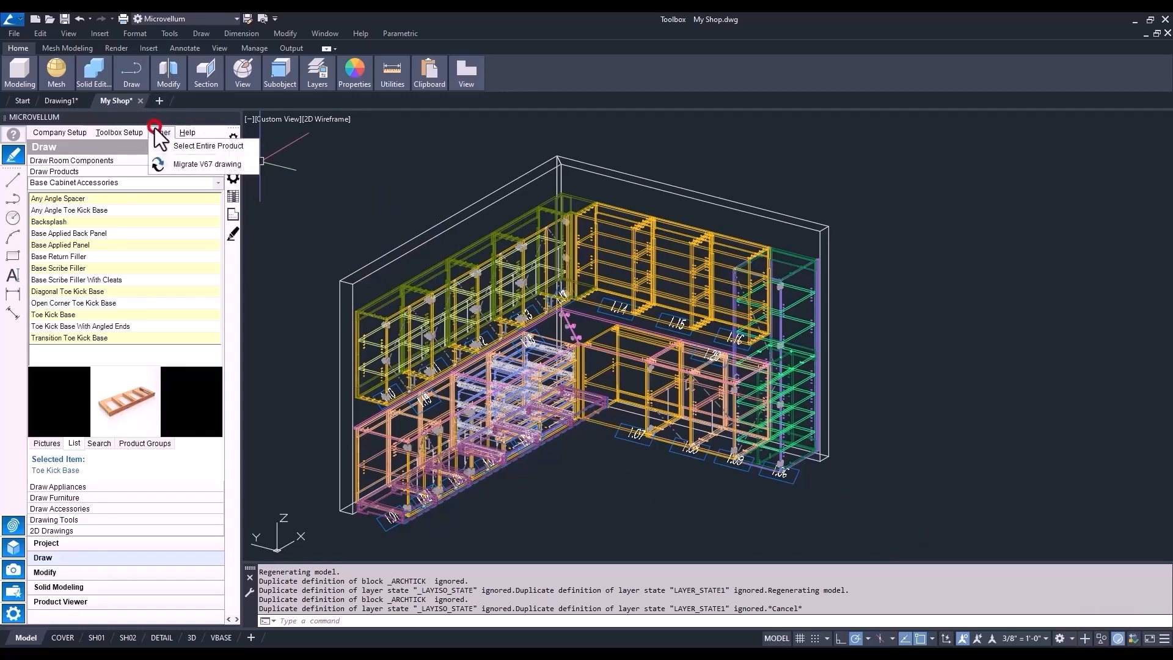
click(176, 144)
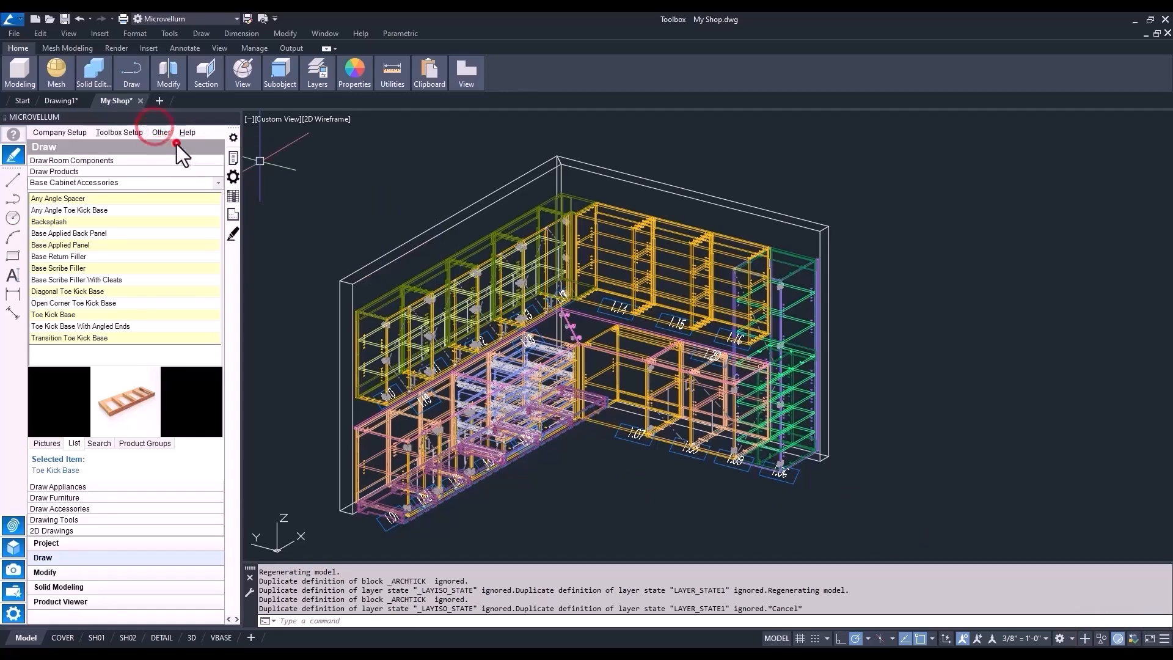
Hide the base cabinets and countertops on both walls, leaving the toe kick bases and tall cabinet 1.06 displayed.
click(1102, 638)
click(1118, 617)
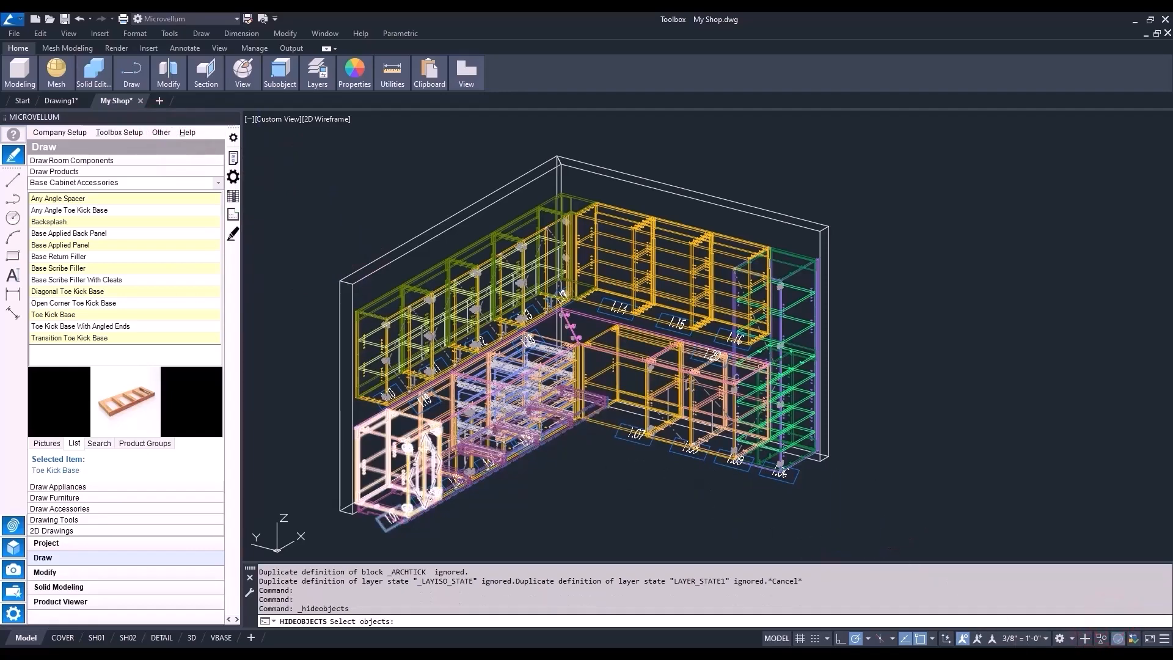
click(432, 403)
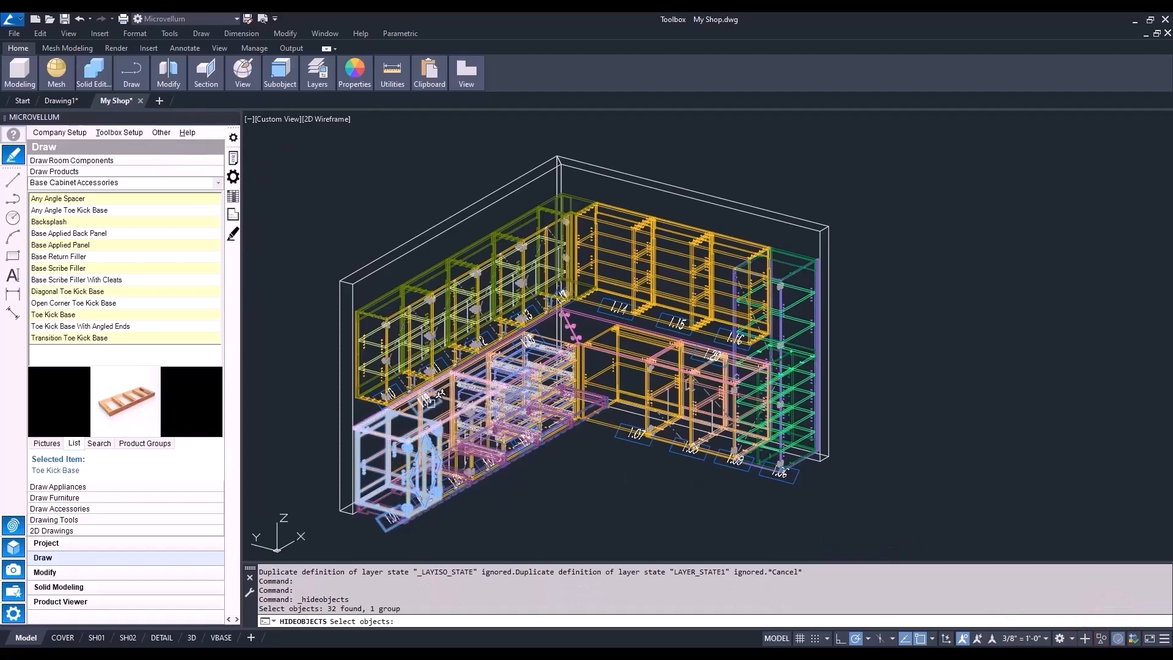
scroll(408, 403, up, 5)
click(408, 404)
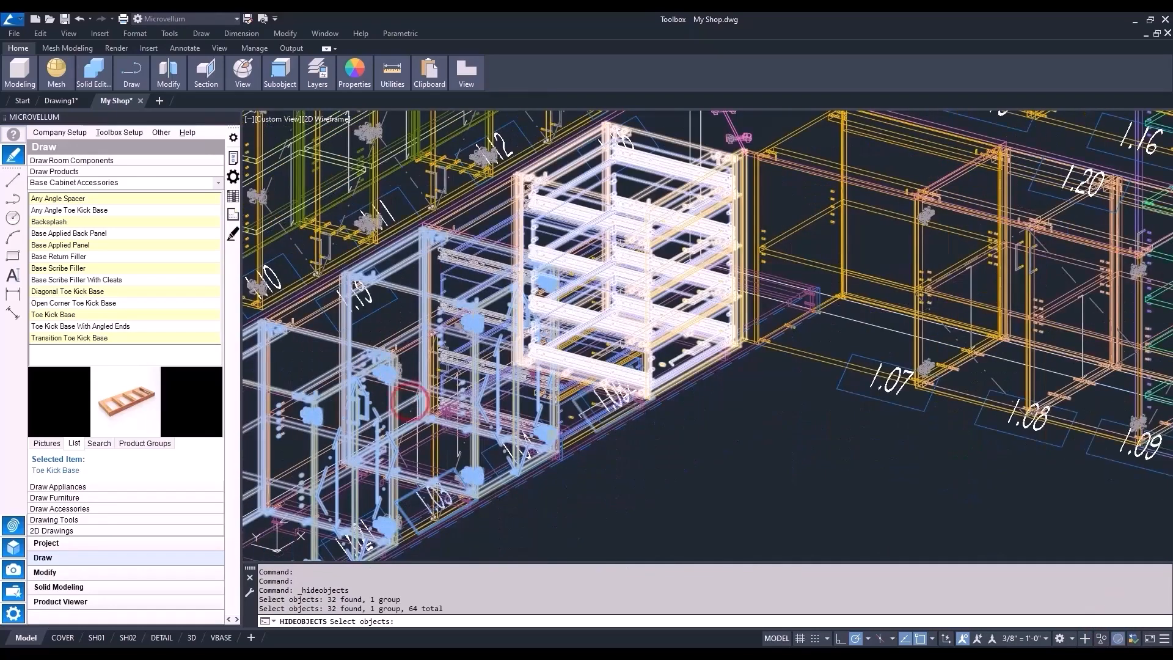
click(589, 264)
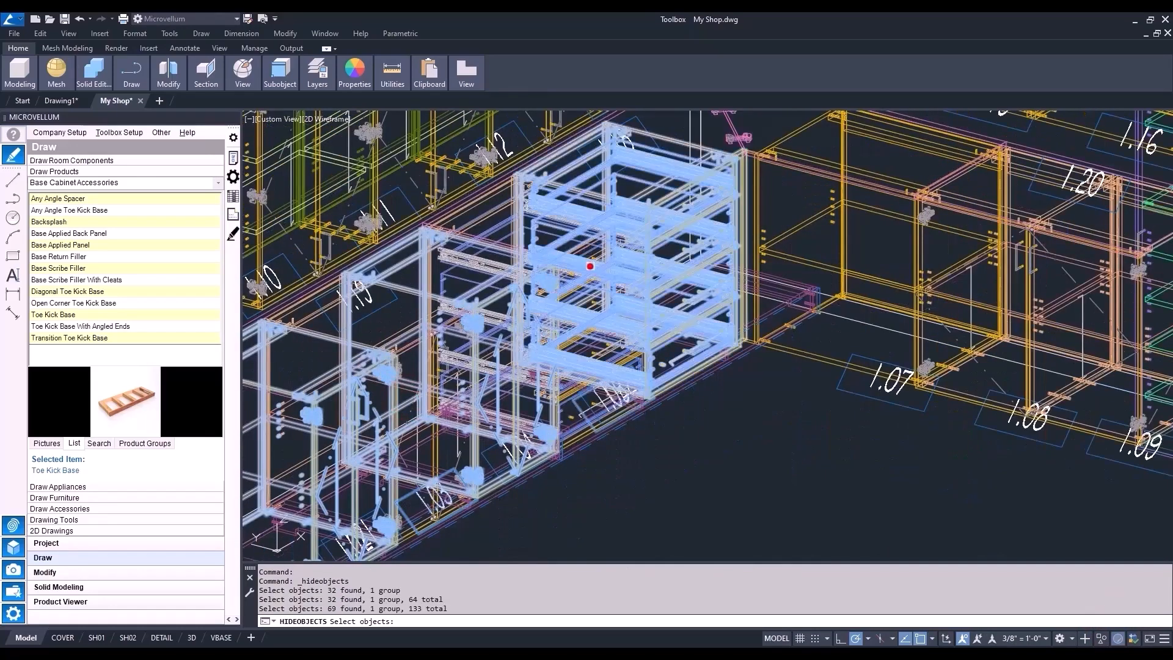
scroll(590, 264, down, 5)
key(Return)
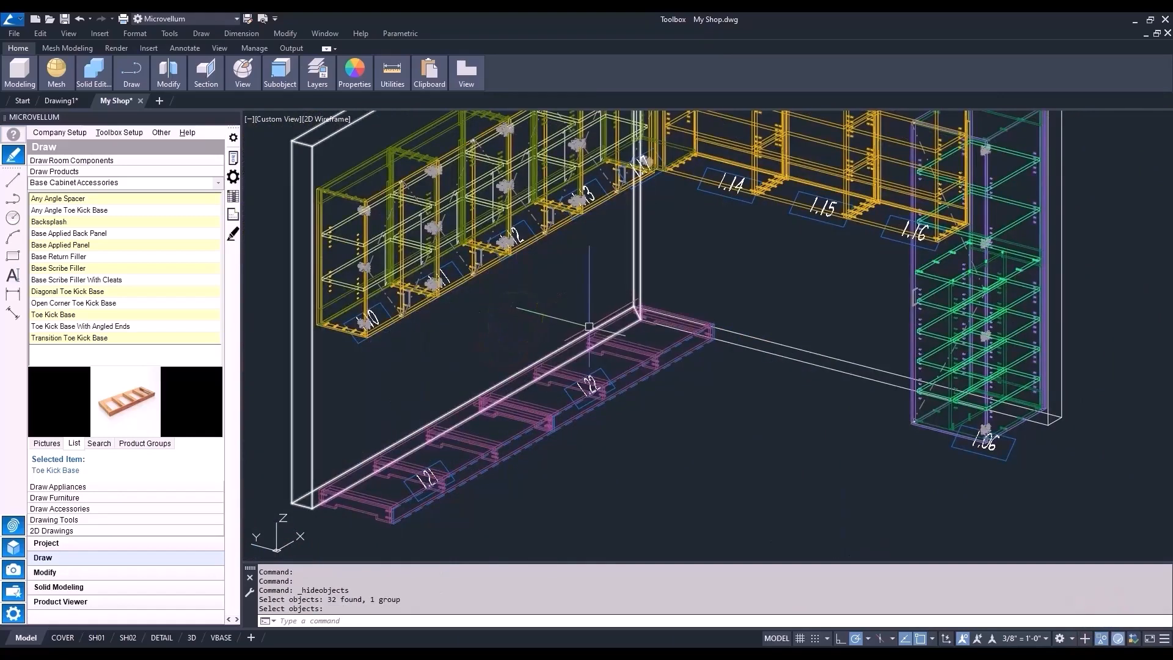
Enable Left Finished for toe kick base 1.21 and redraw it.
click(233, 158)
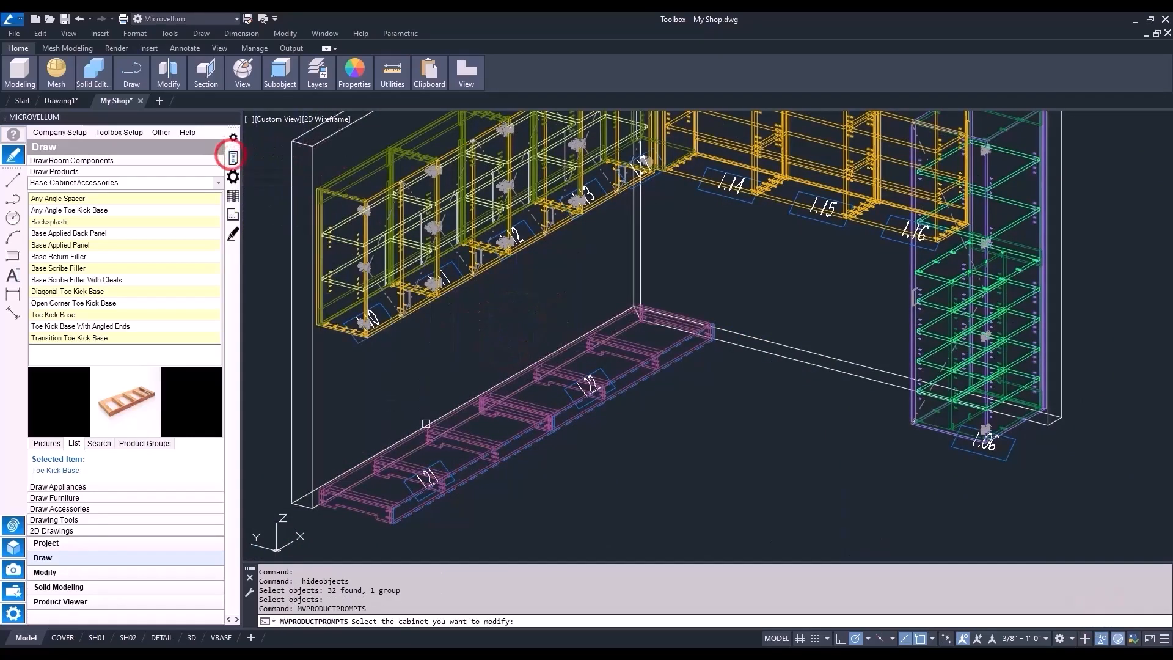
click(427, 424)
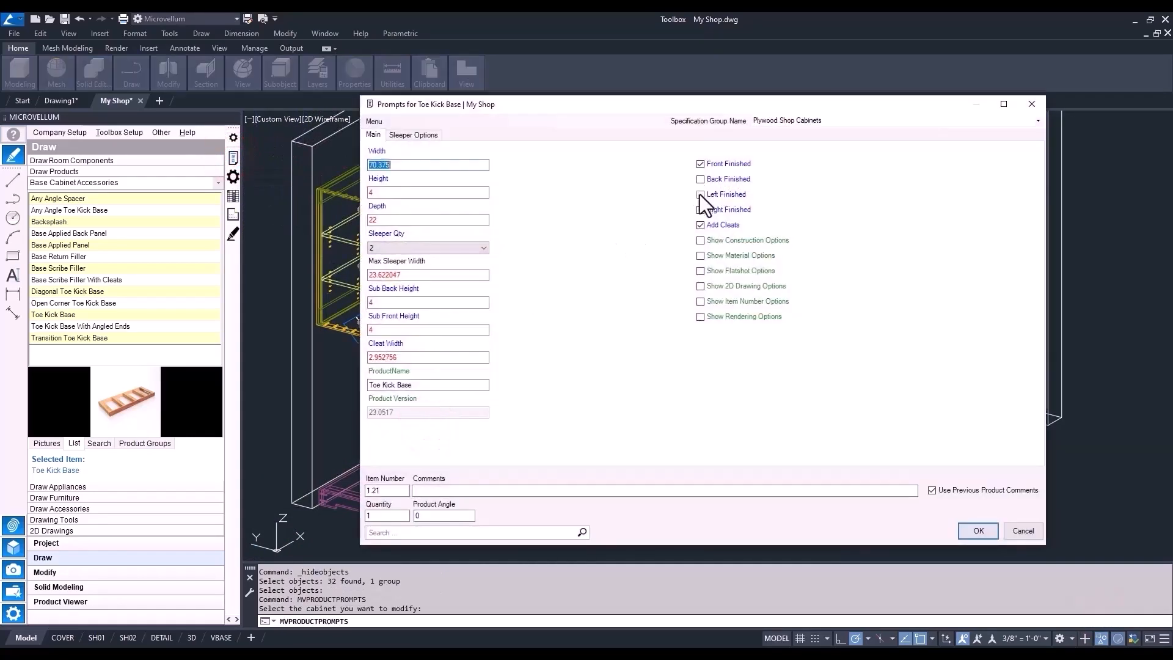
click(701, 194)
click(979, 531)
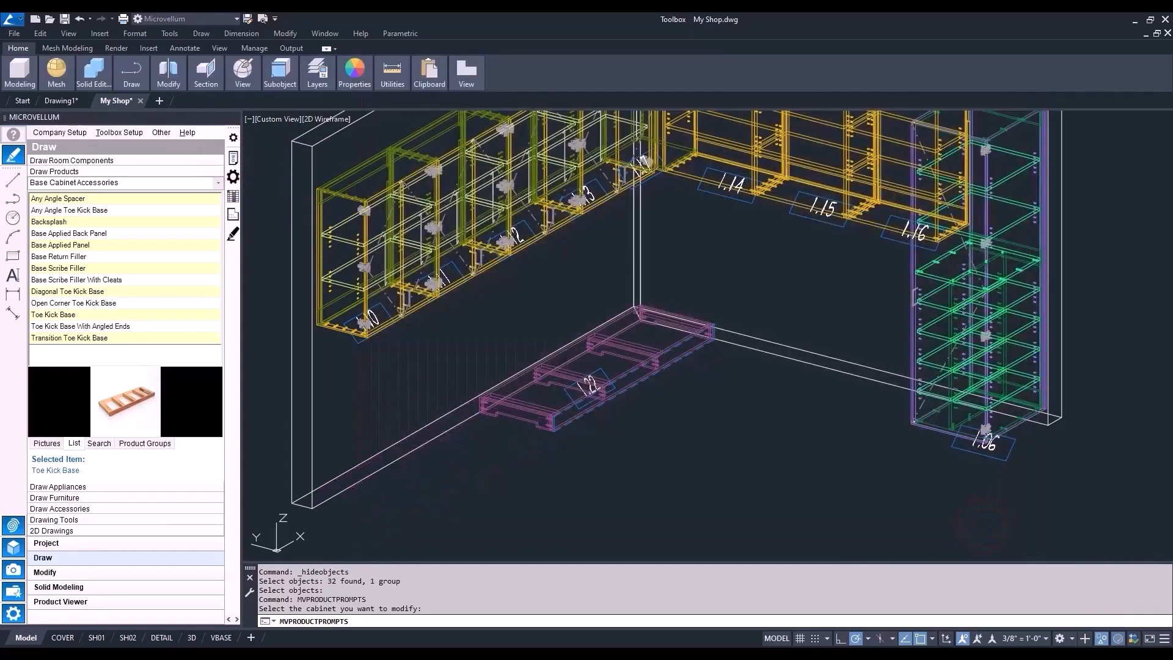
Start a toe kick base on the 120 in wall, picking its left offset from the wall corner to the front of toe kick base 1.22.
right_click(105, 316)
click(141, 327)
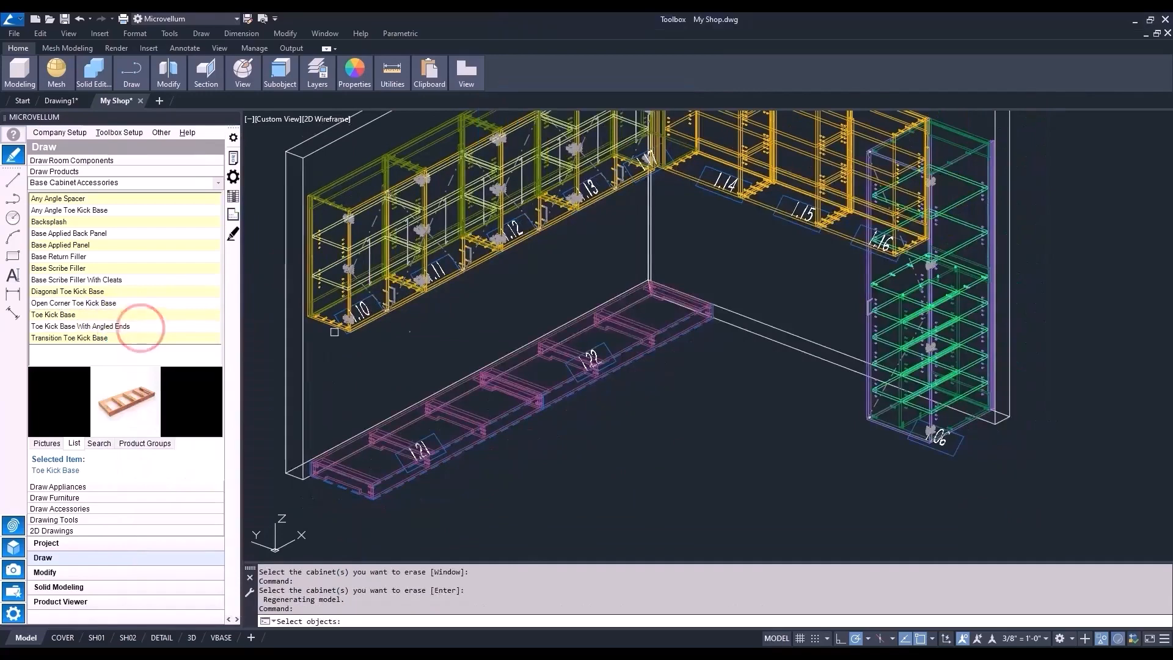
click(770, 343)
right_click(771, 343)
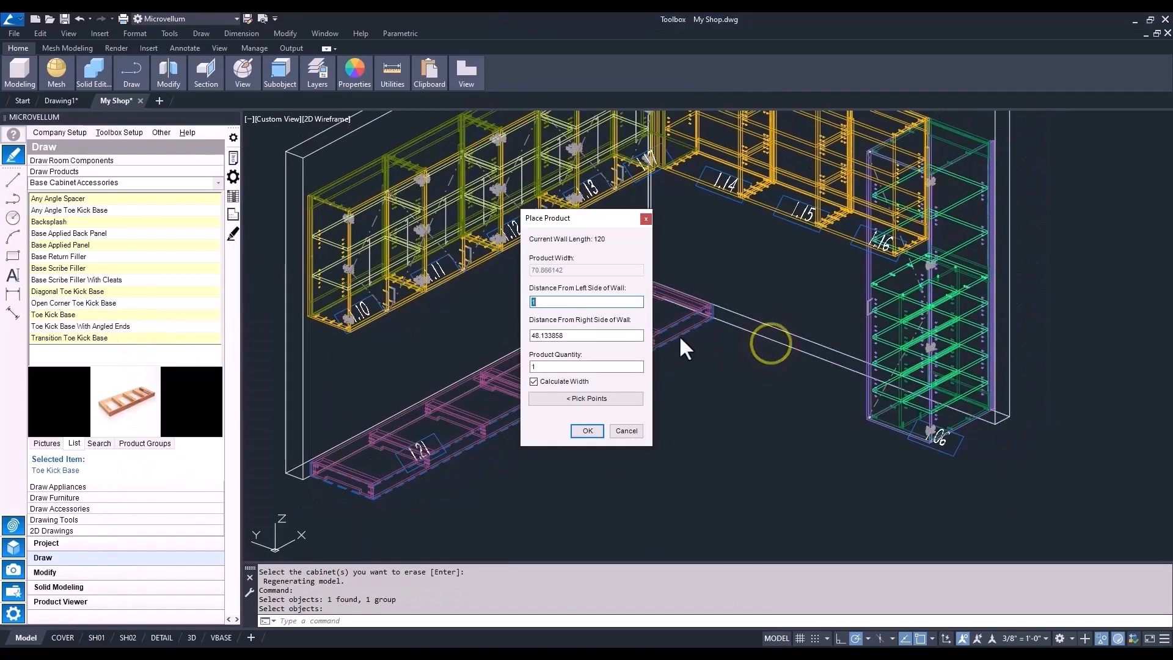
click(551, 299)
scroll(580, 302, up, 6)
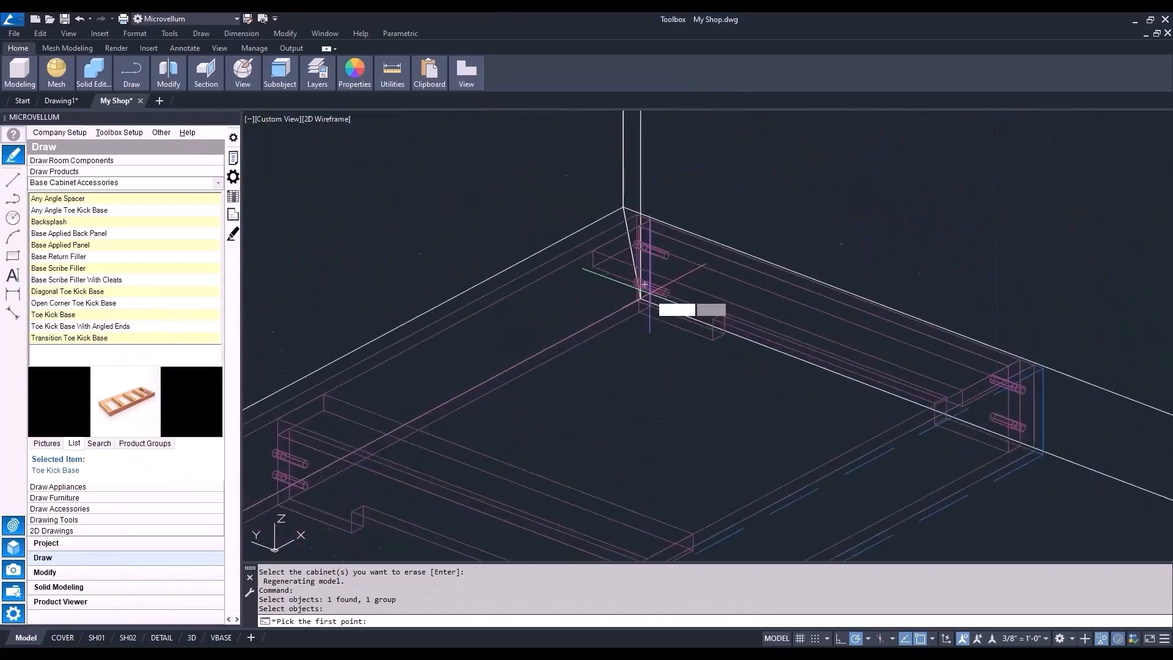
click(605, 308)
scroll(605, 309, down, 5)
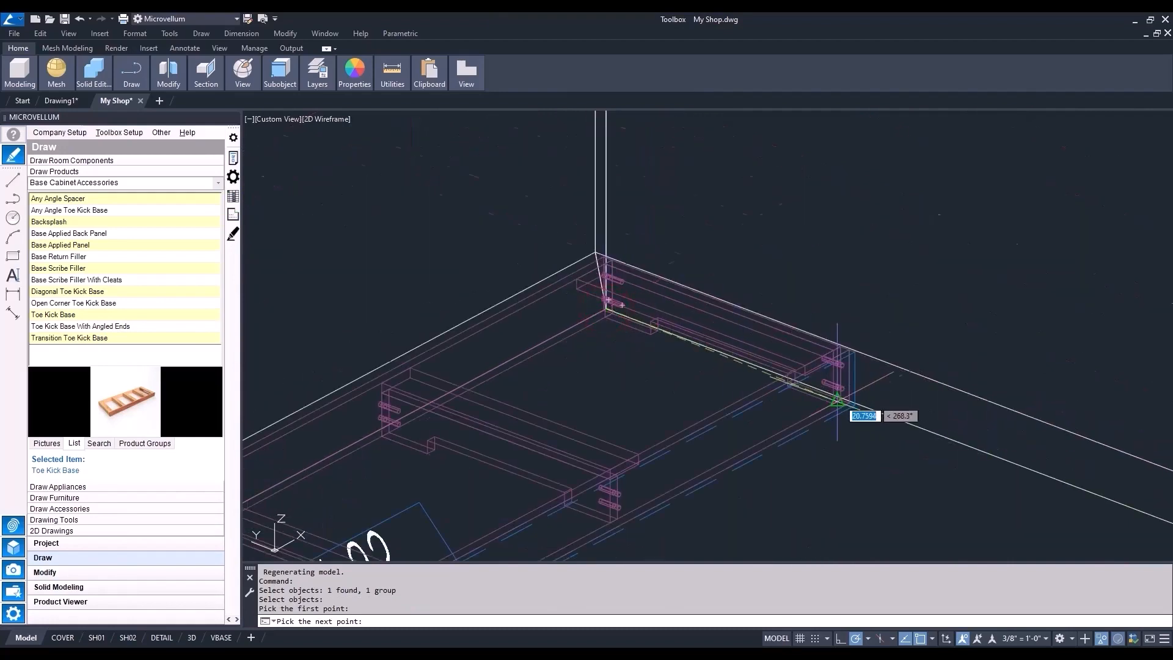
scroll(917, 425, up, 5)
click(933, 430)
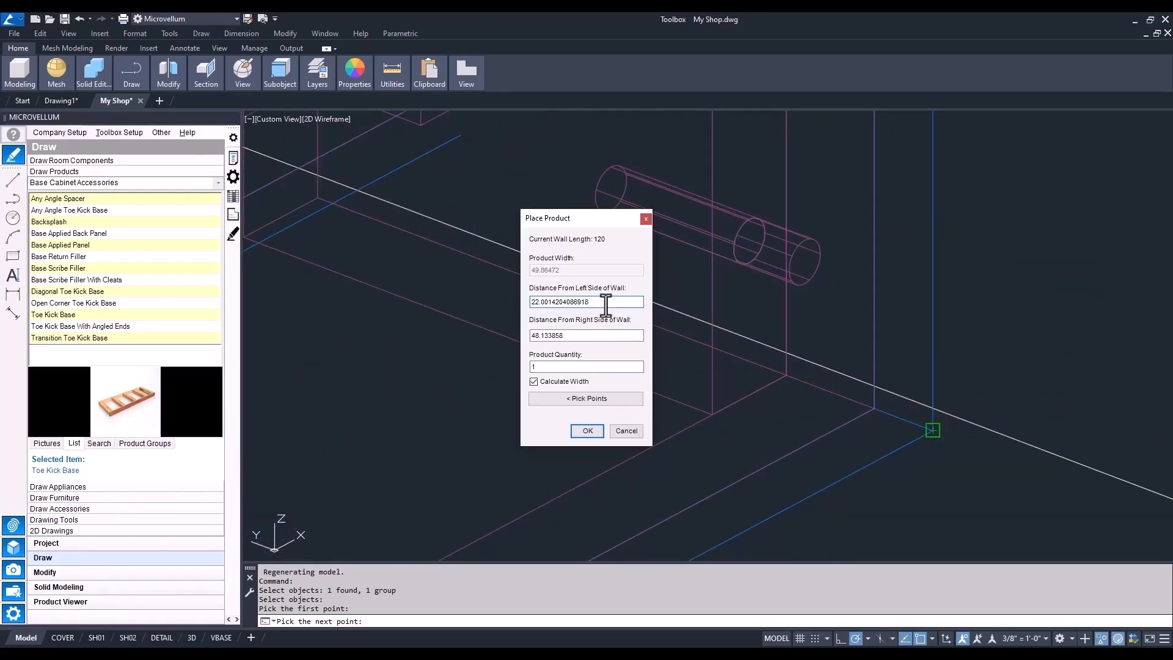
Place the new toe kick base 22 in from the wall's left side and 2 in from its right side, quantity 1.
text(22)
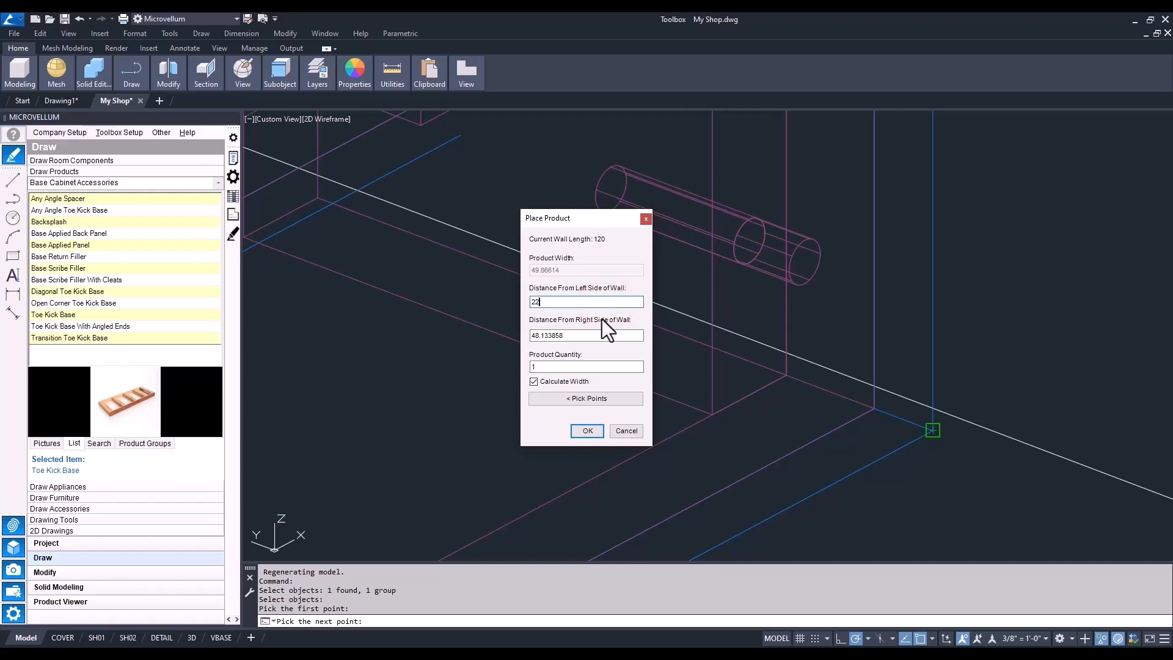
click(586, 337)
double_click(583, 337)
text(2)
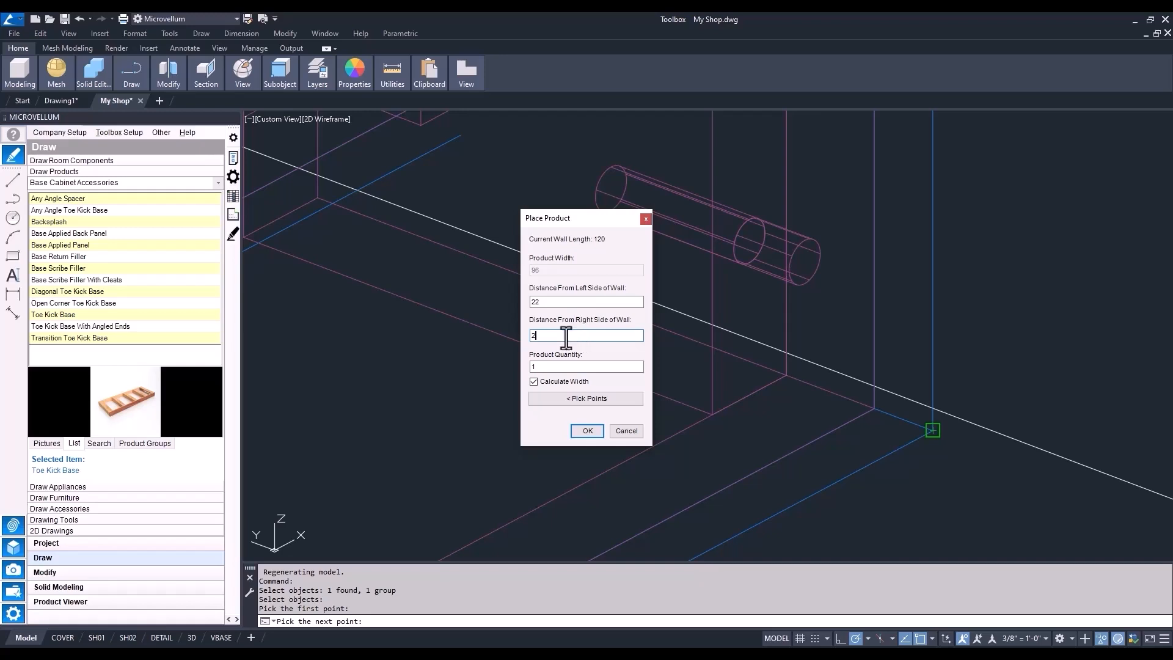
click(578, 432)
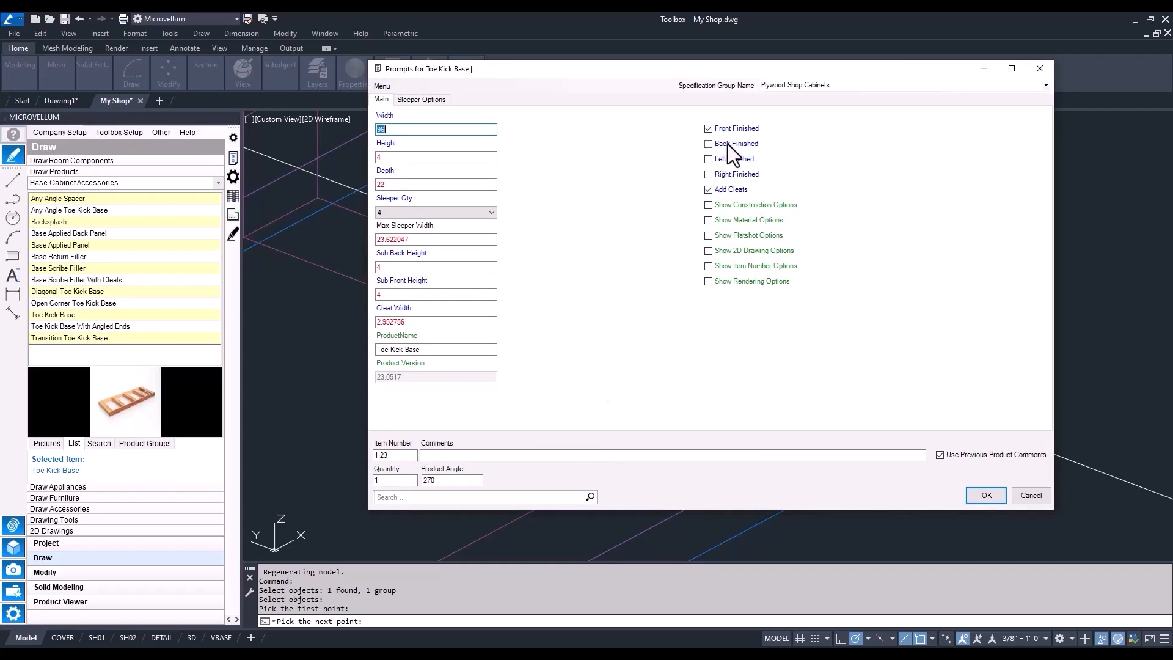
Enable Right Finished for the 96 in wide toe kick base 1.23 and draw it.
click(724, 177)
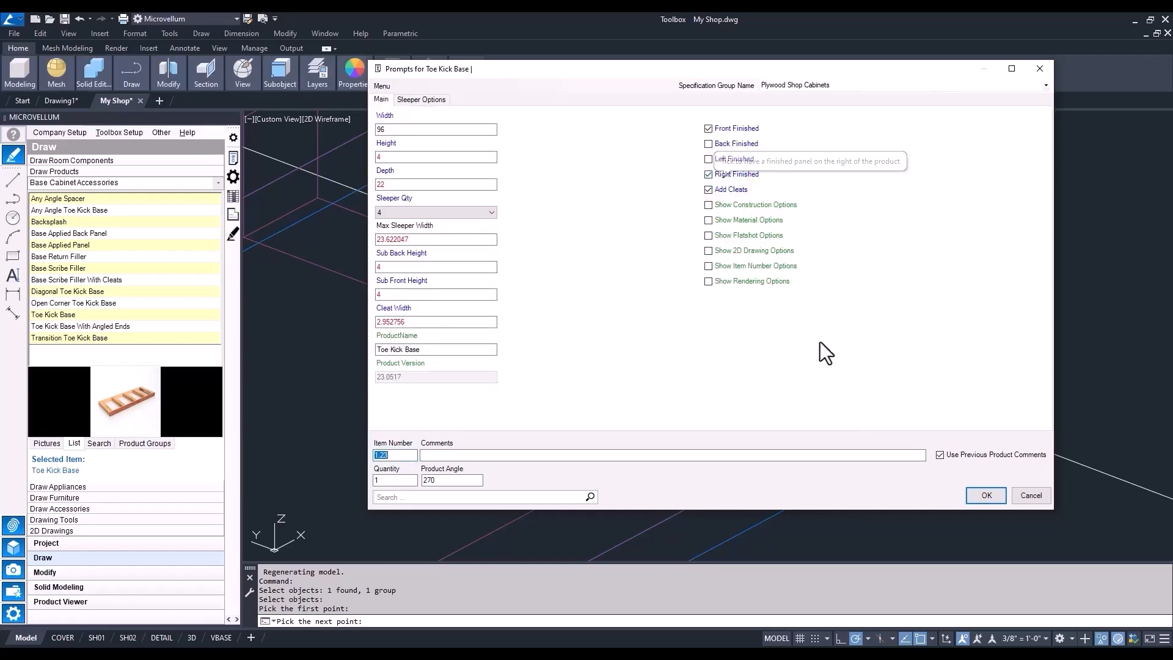
click(983, 495)
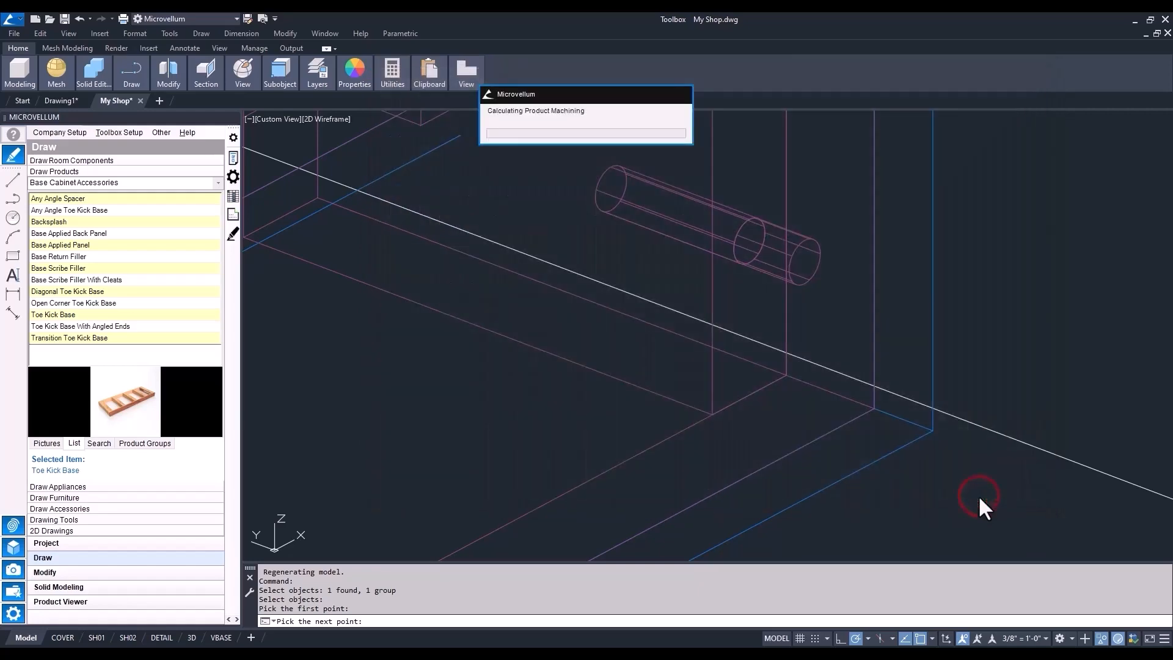
scroll(733, 376, down, 5)
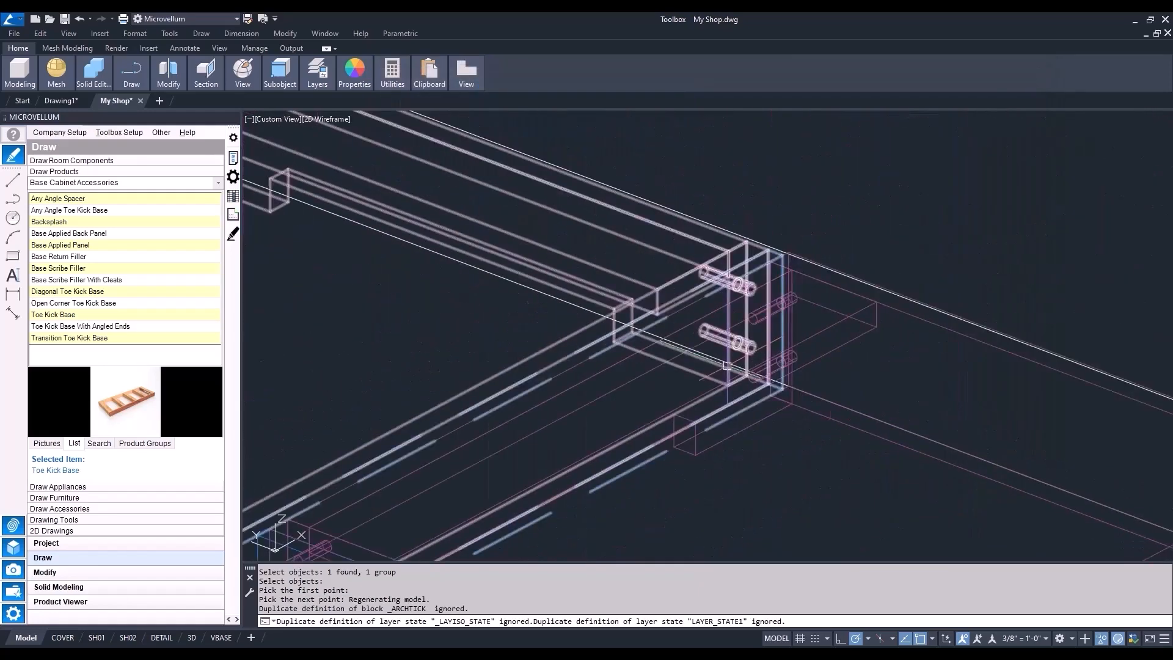
Show the isolated room with its toe kick bases in the Conceptual visual style.
scroll(712, 352, down, 5)
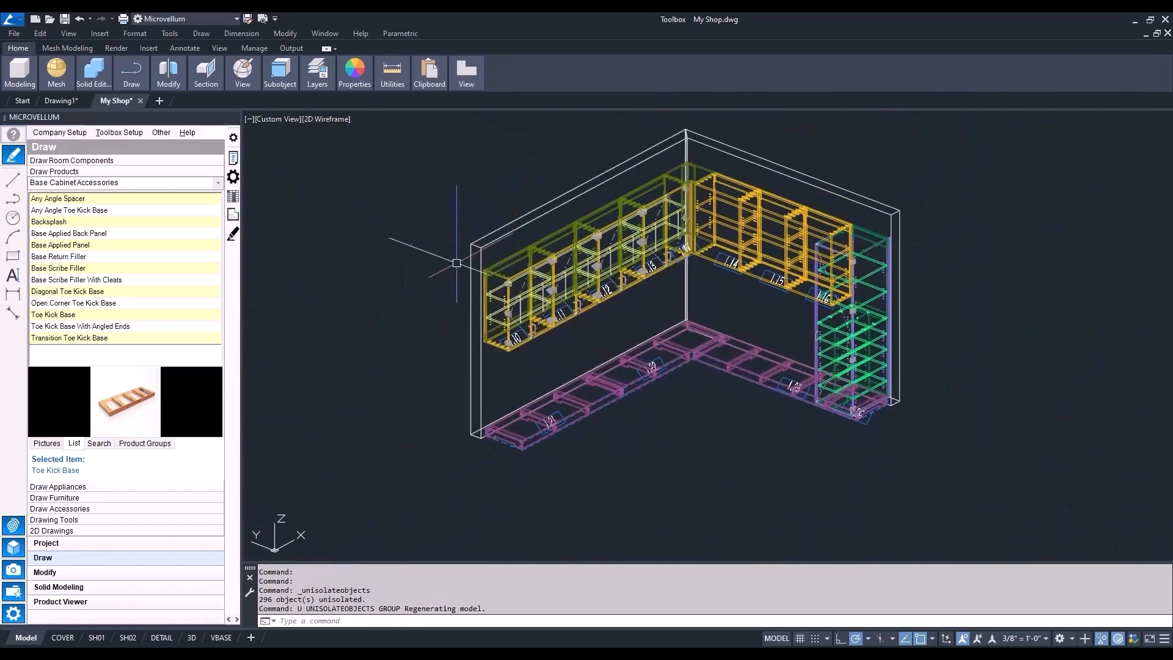
click(321, 119)
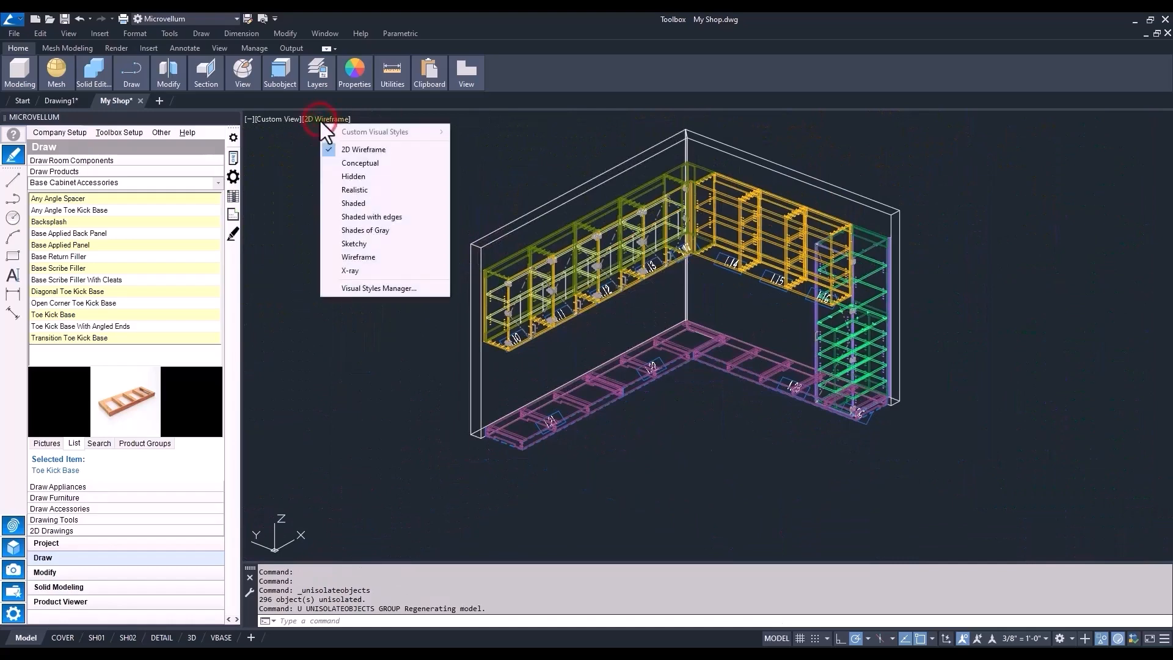
click(354, 162)
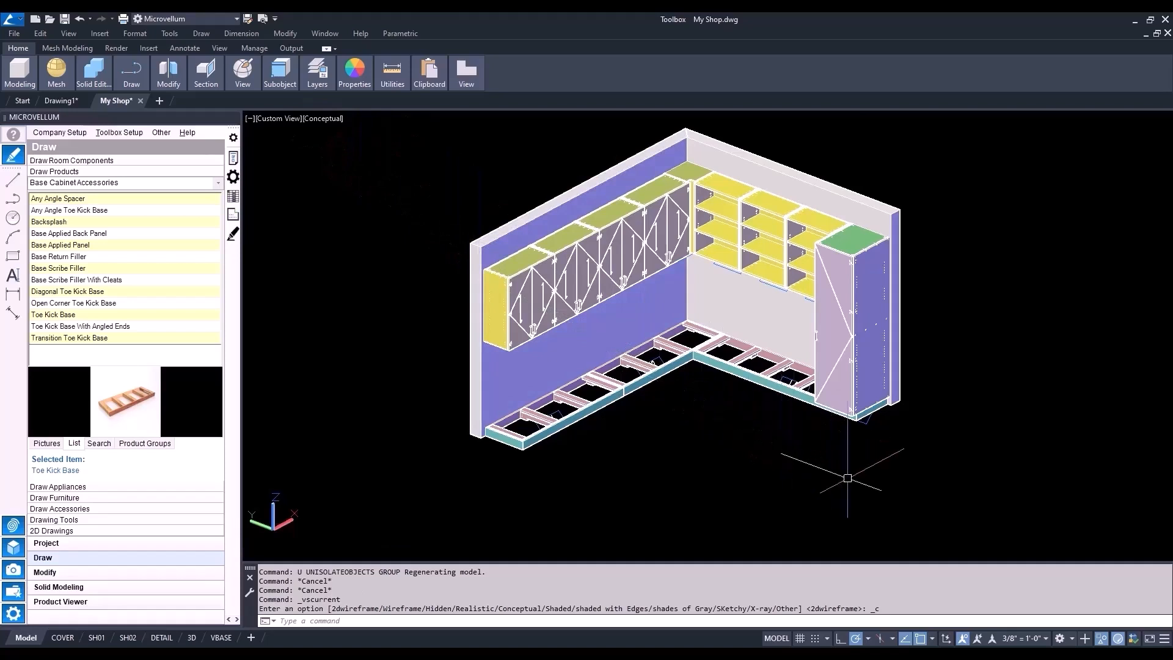
End object isolation to bring back the base cabinets and countertops, and display the whole room in the Realistic visual style.
click(1103, 636)
click(1103, 630)
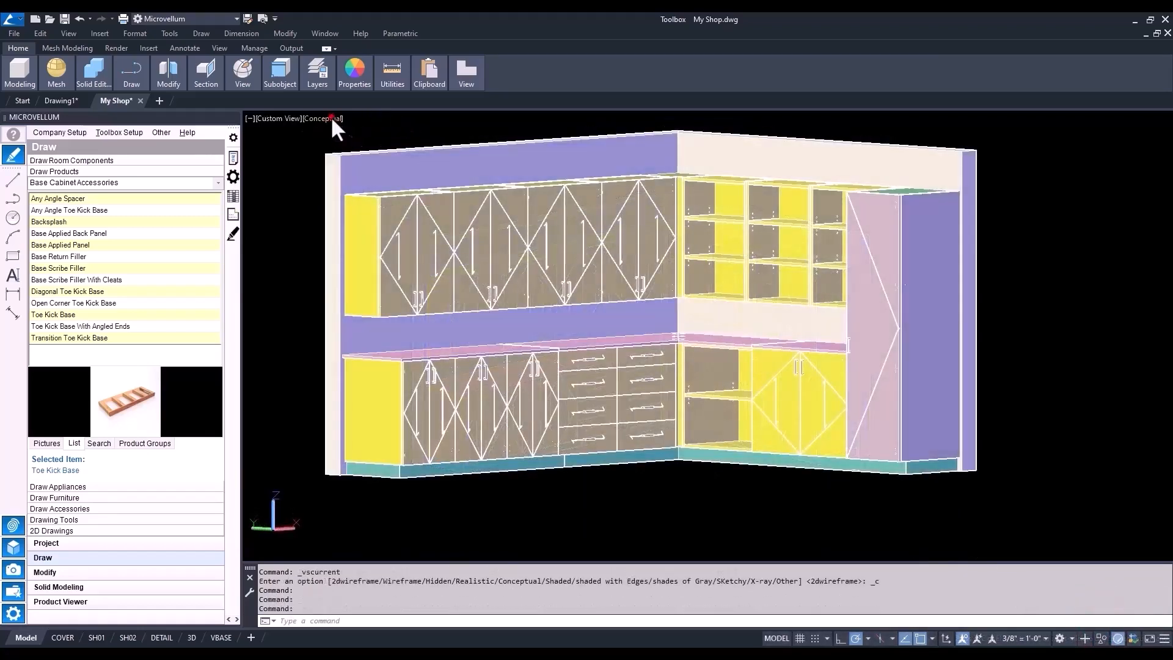
click(331, 118)
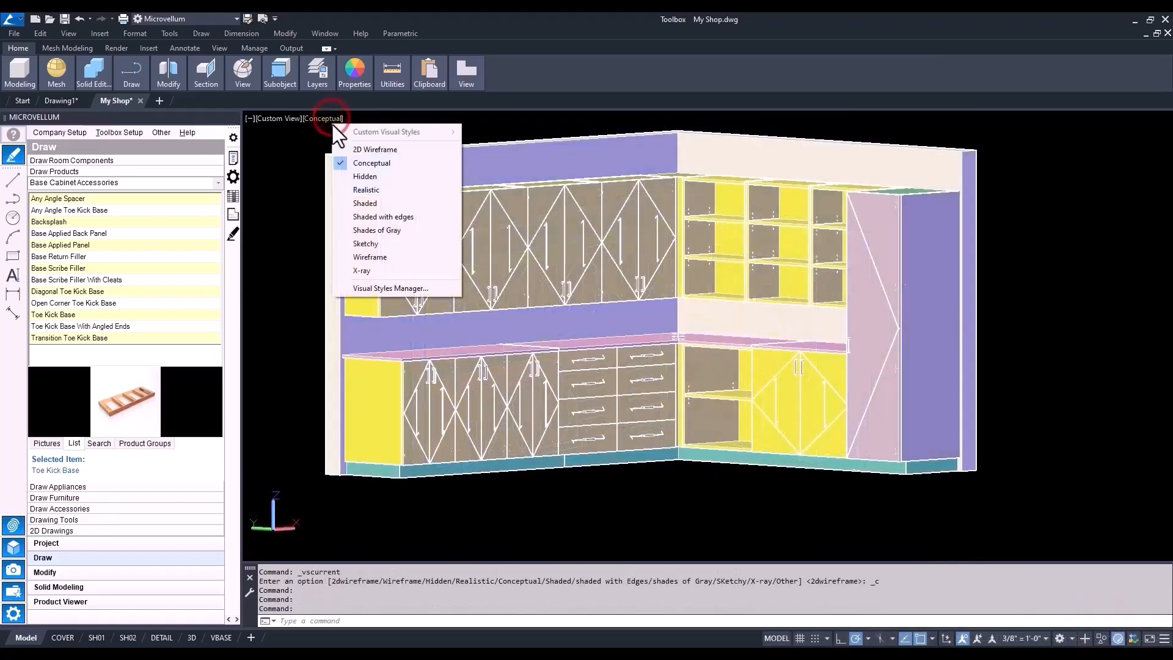
click(365, 189)
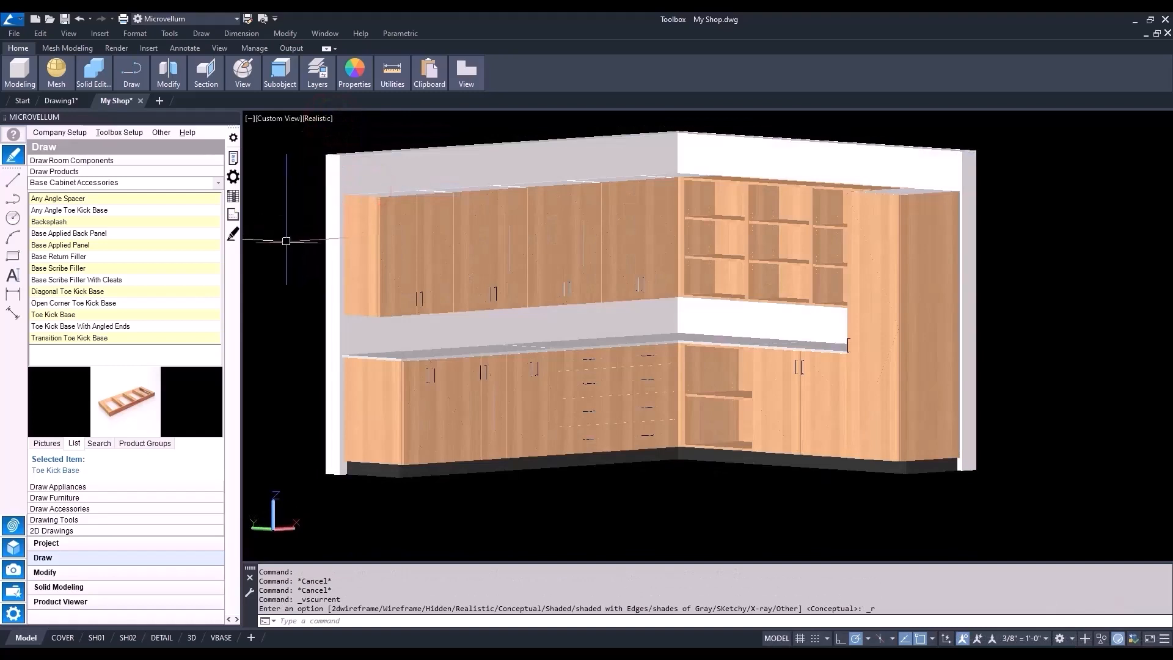